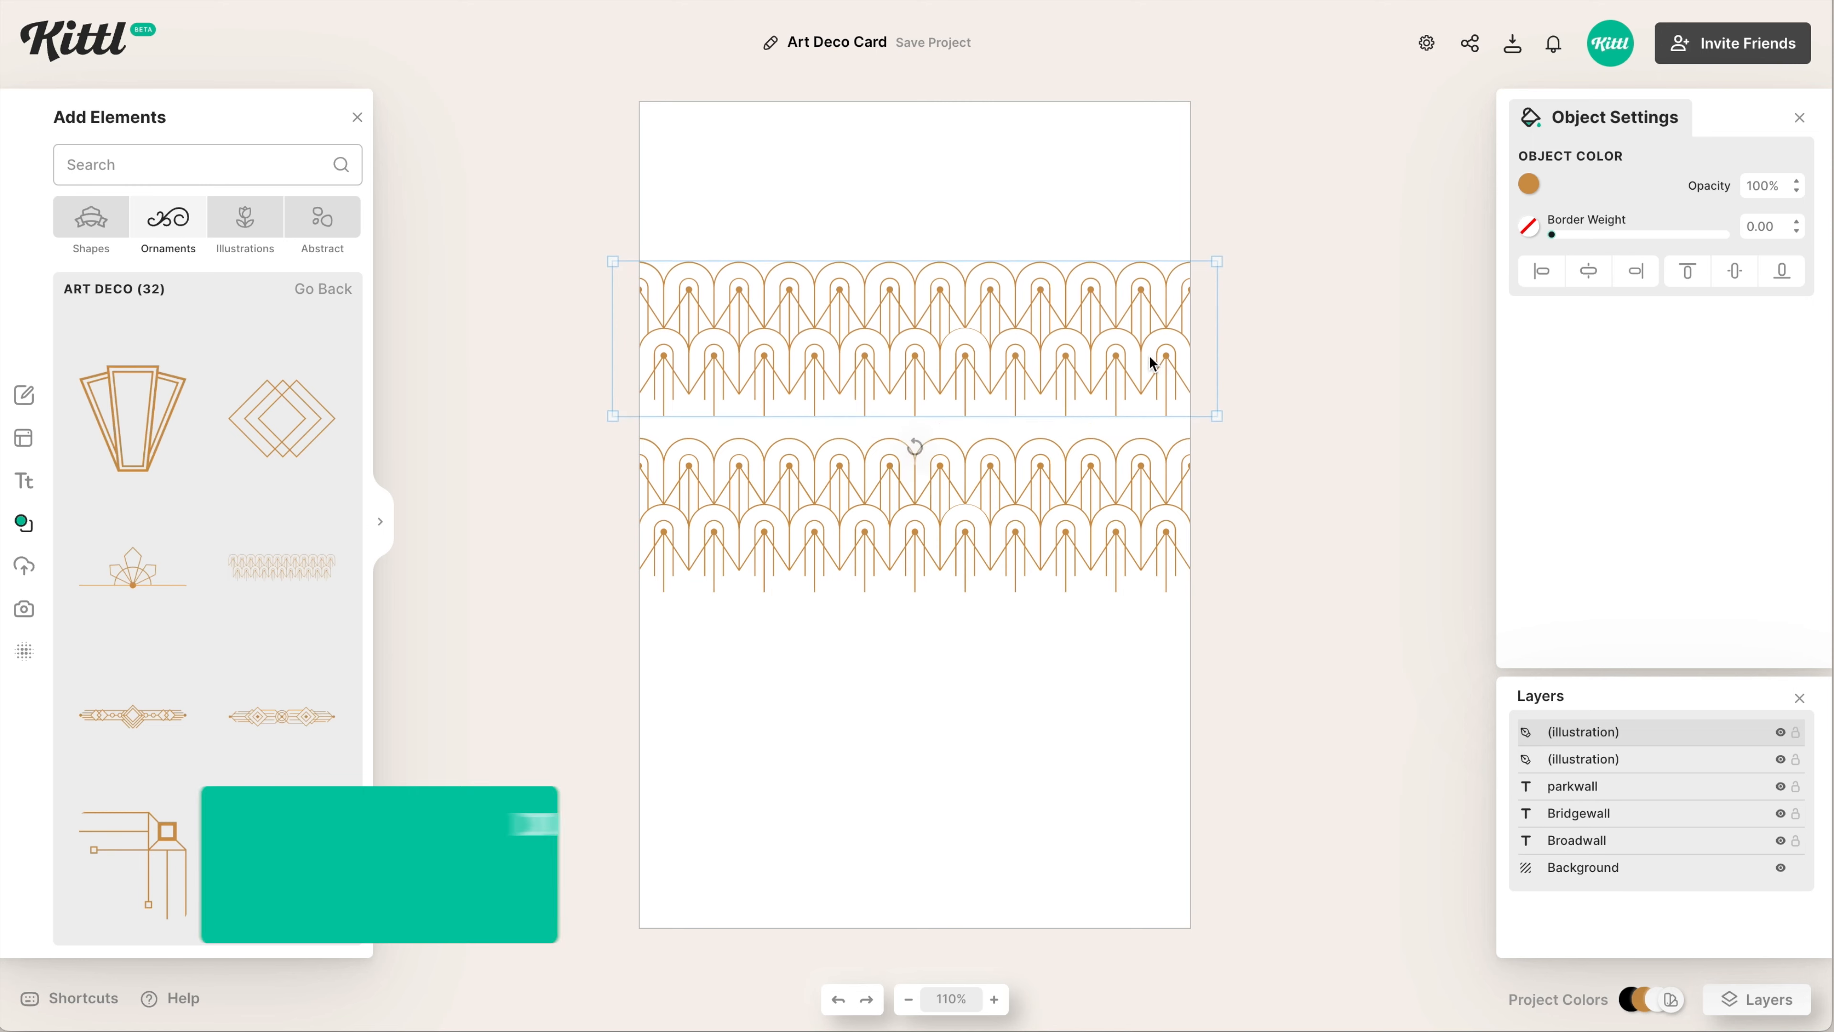
Duplicate the arch pattern strip upward and downward, aligning each copy with its neighbour until the pattern covers the whole card
scroll(1167, 397, up, 5)
scroll(1102, 494, up, 3)
scroll(1101, 494, left, 2)
drag(1055, 499, 1054, 278)
scroll(1105, 354, up, 2)
scroll(1104, 354, left, 1)
drag(1140, 370, 1141, 151)
scroll(1140, 289, down, 9)
drag(1116, 294, 1141, 699)
scroll(1123, 508, down, 1)
scroll(1124, 507, right, 1)
scroll(1126, 672, down, 1)
scroll(1127, 672, right, 1)
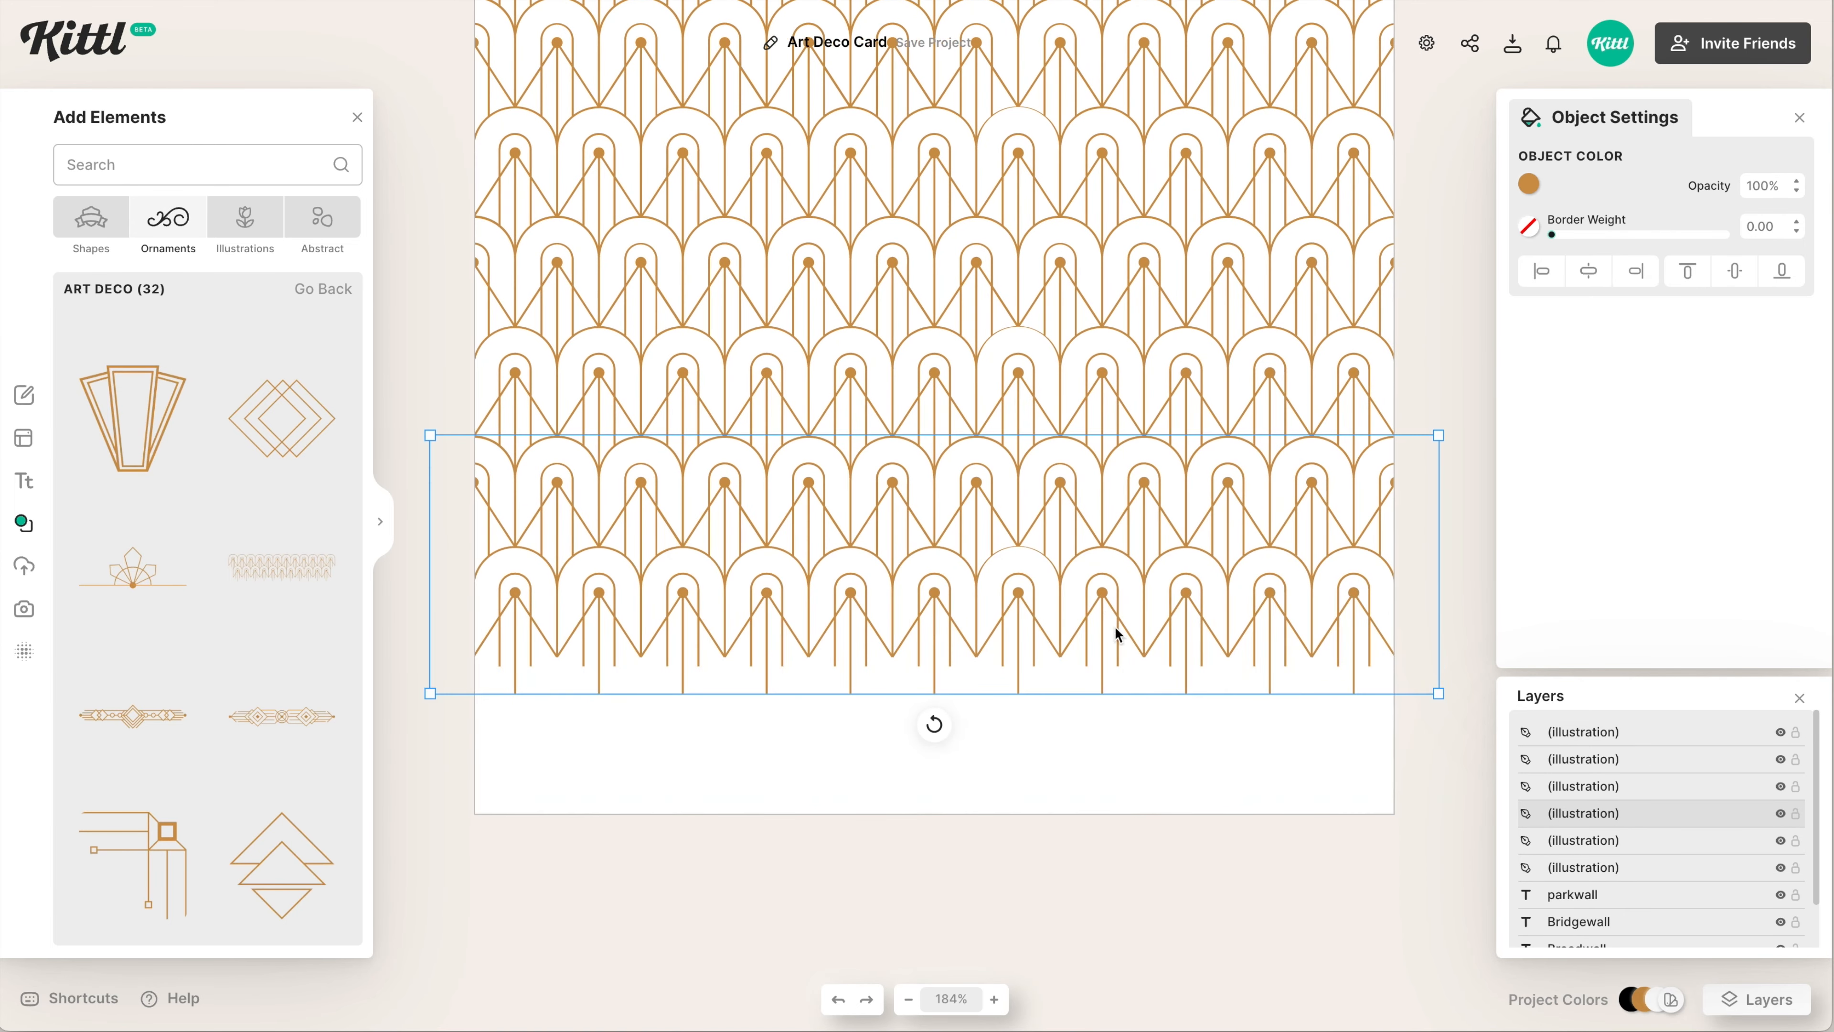
drag(1102, 598, 1100, 811)
key(super+0)
Group all the pattern strips on the card and name the group Pattern
drag(573, 54, 1022, 988)
key(super+g)
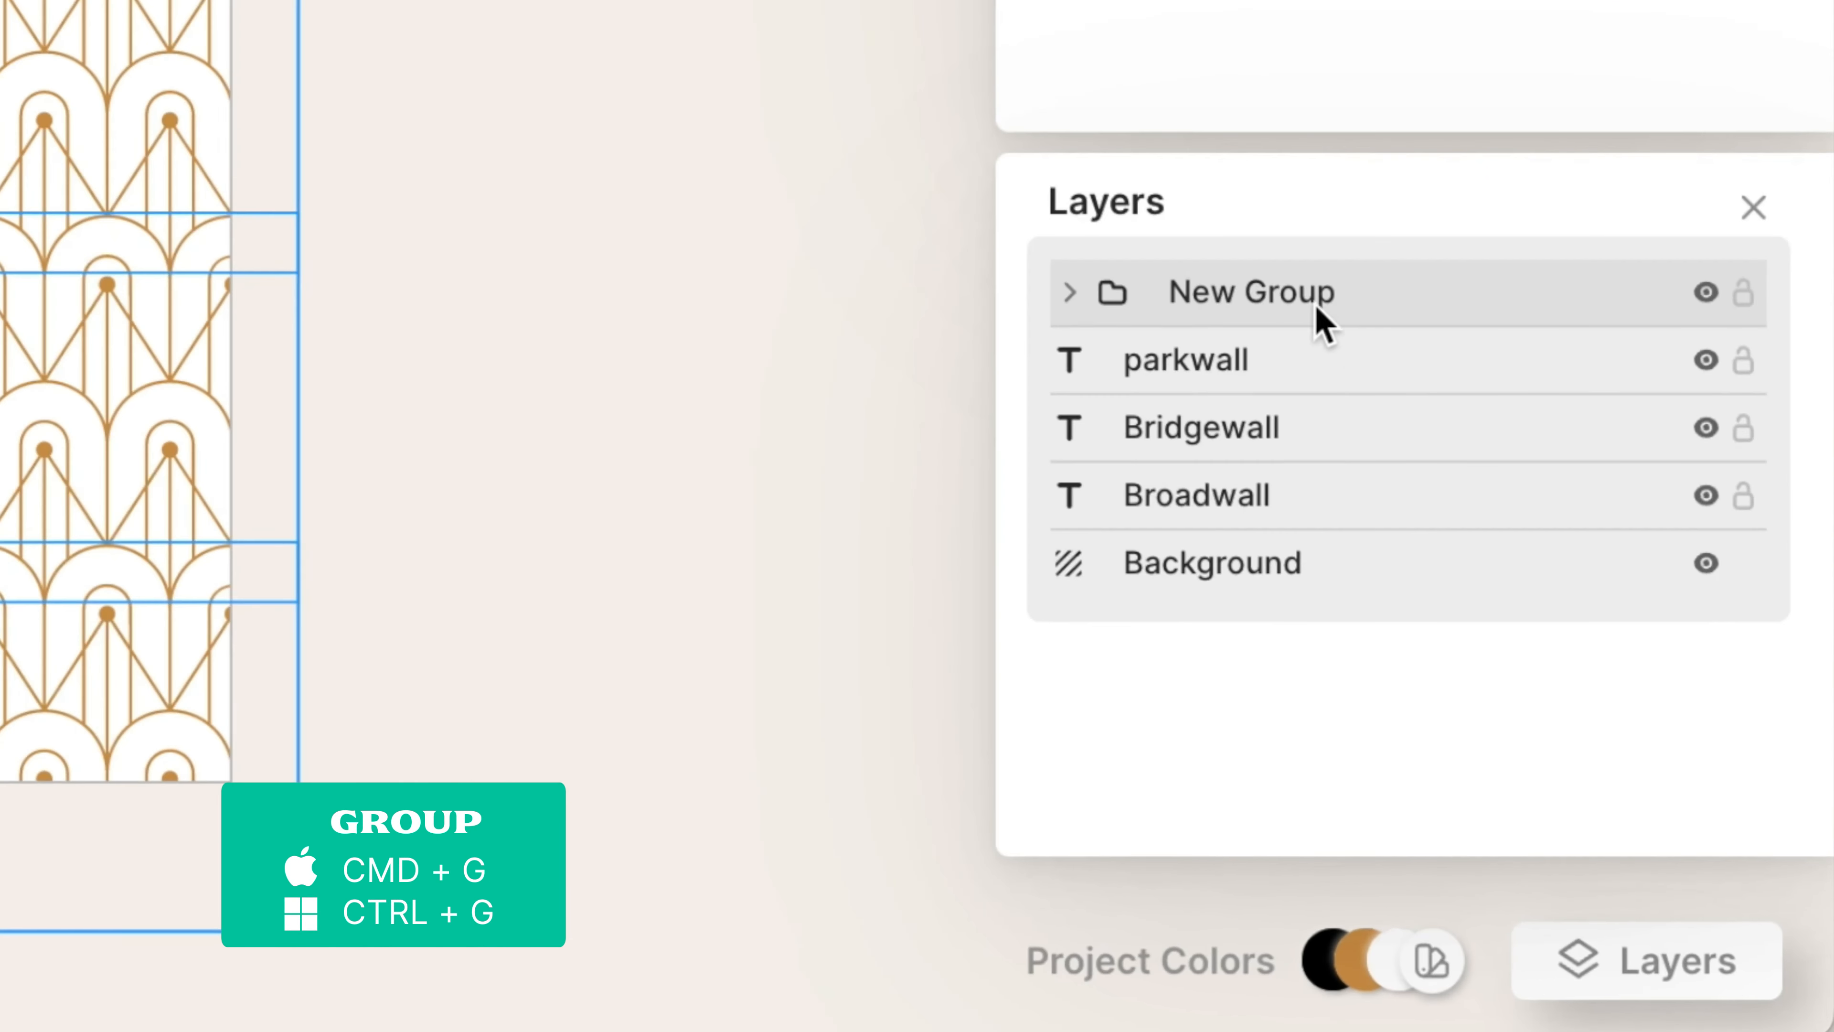
double_click(1584, 695)
text(Patte)
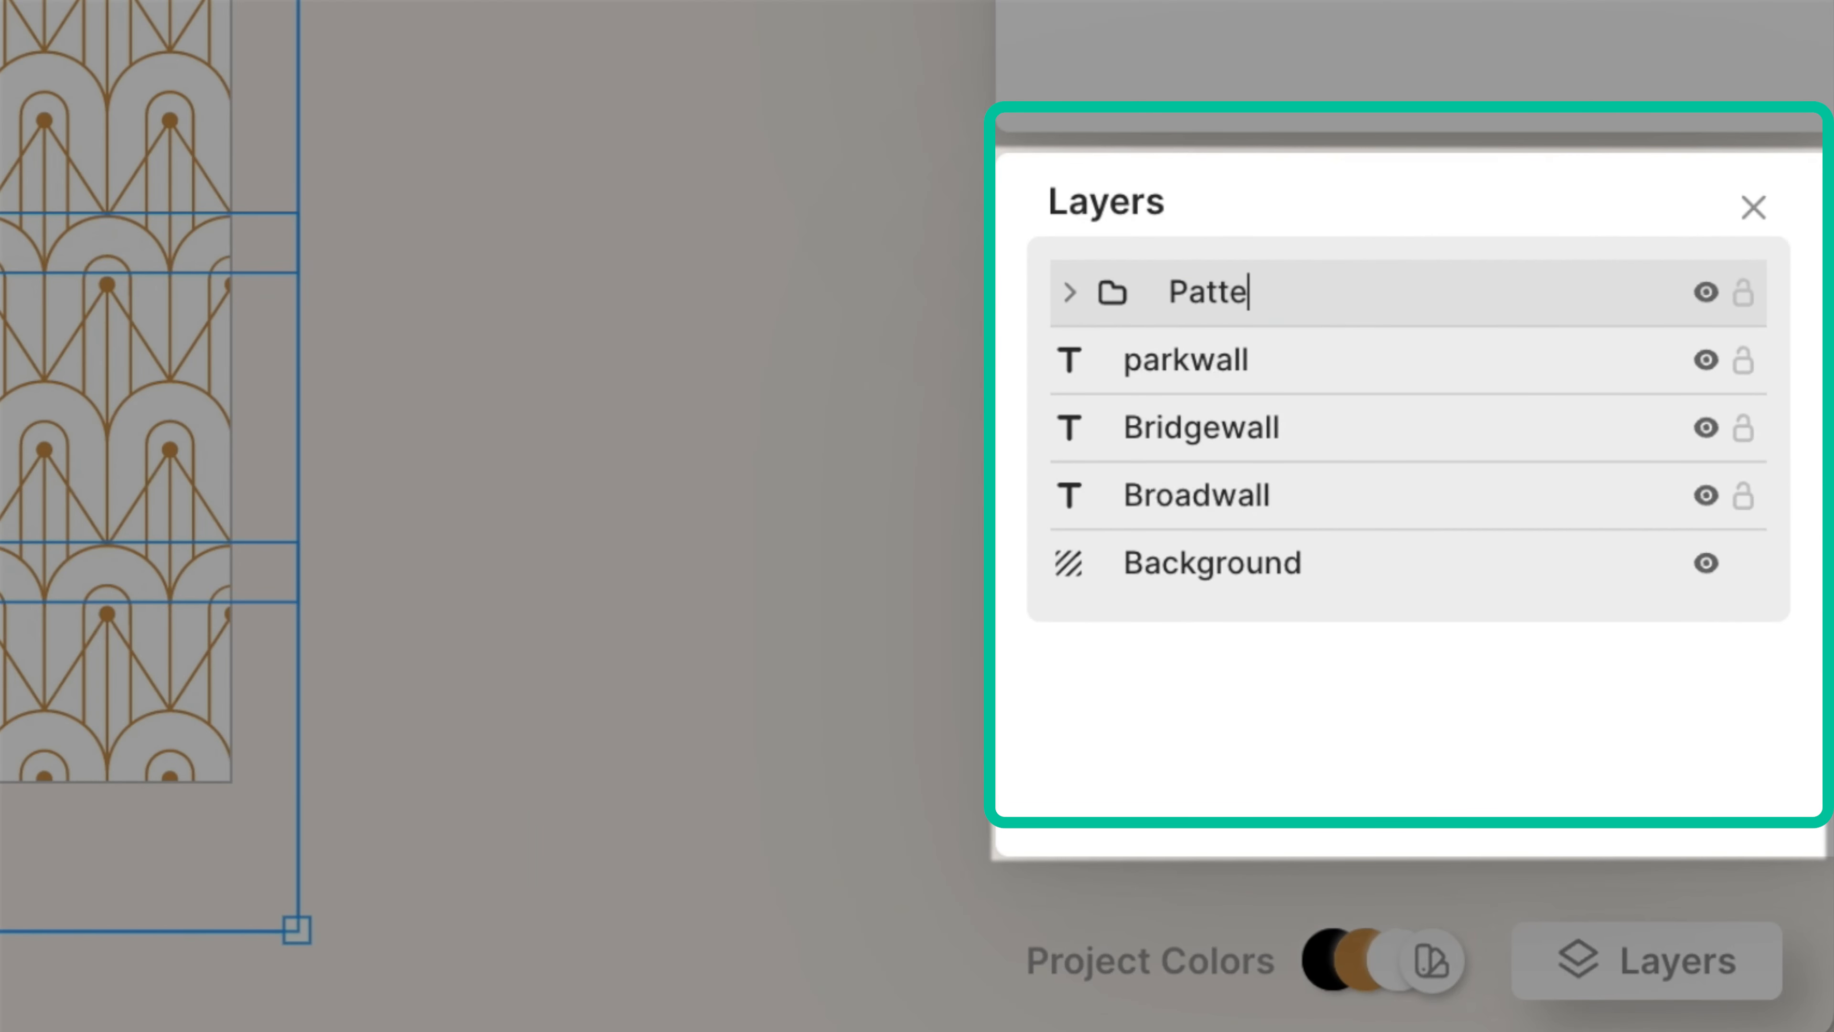
text(rn)
key(Return)
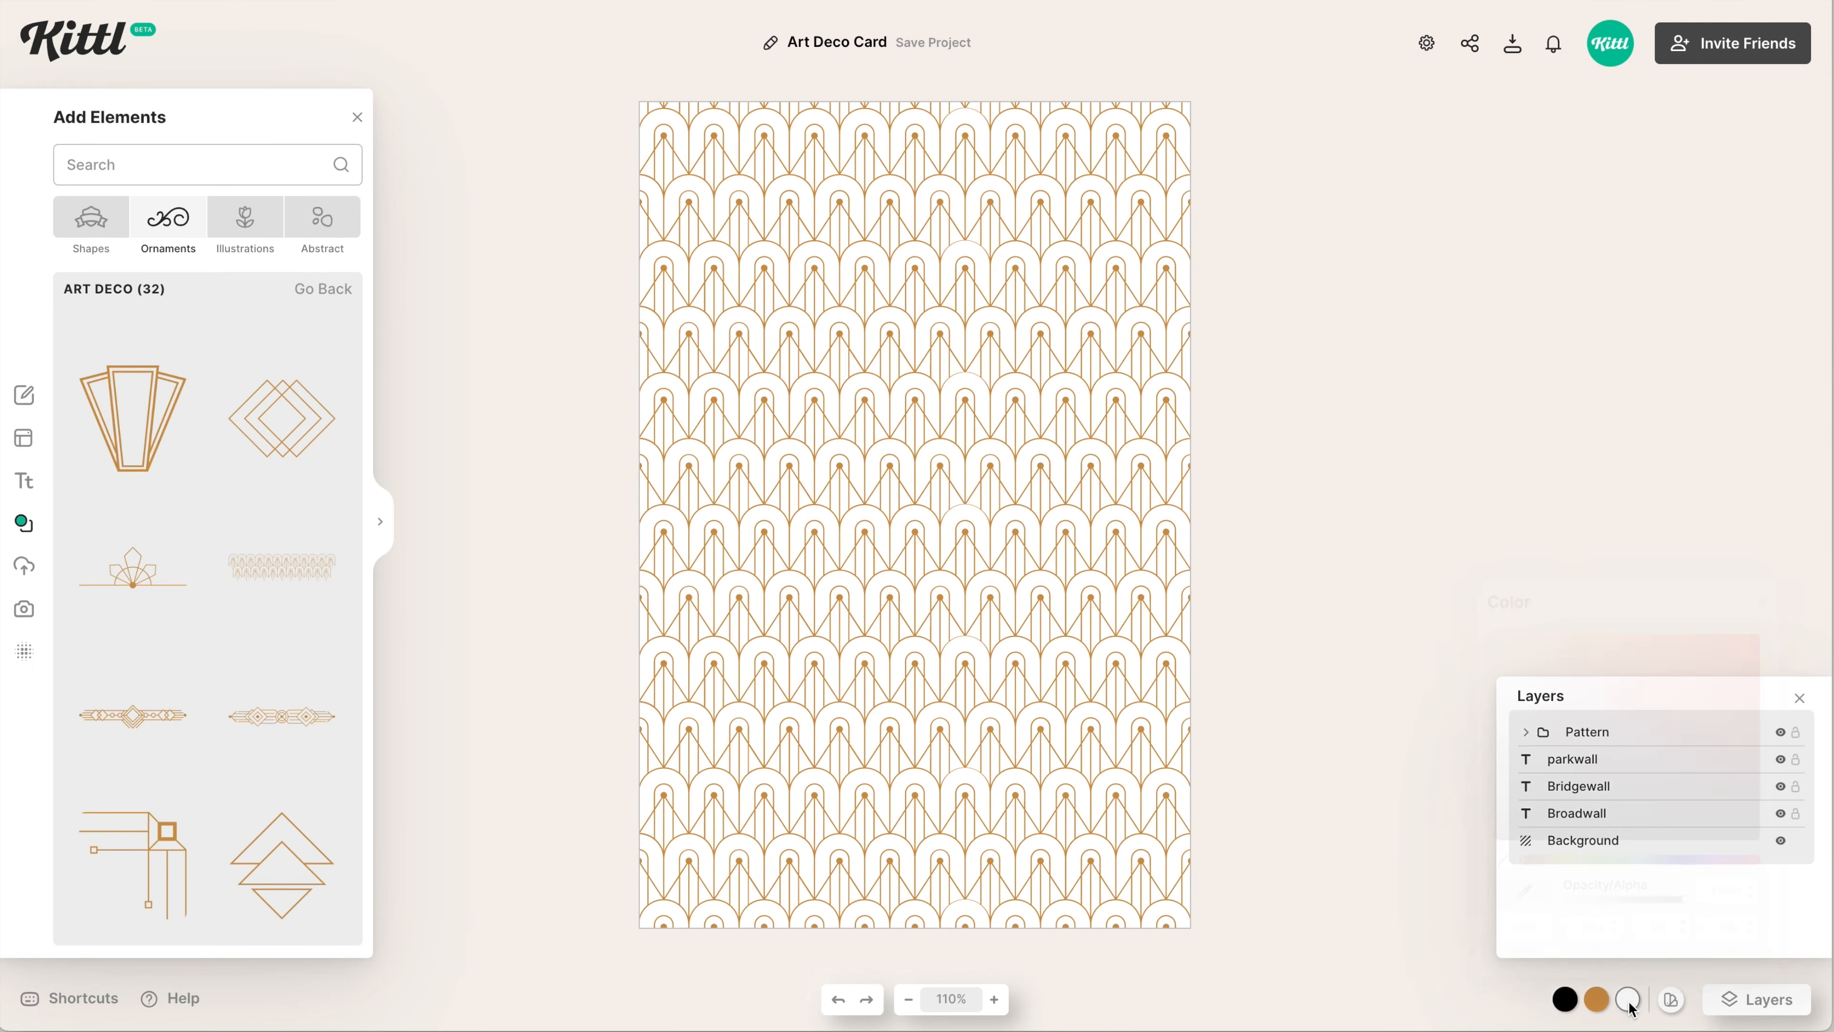
Change the white background colour of the card to a dark navy blue, about hex 283243
click(1628, 999)
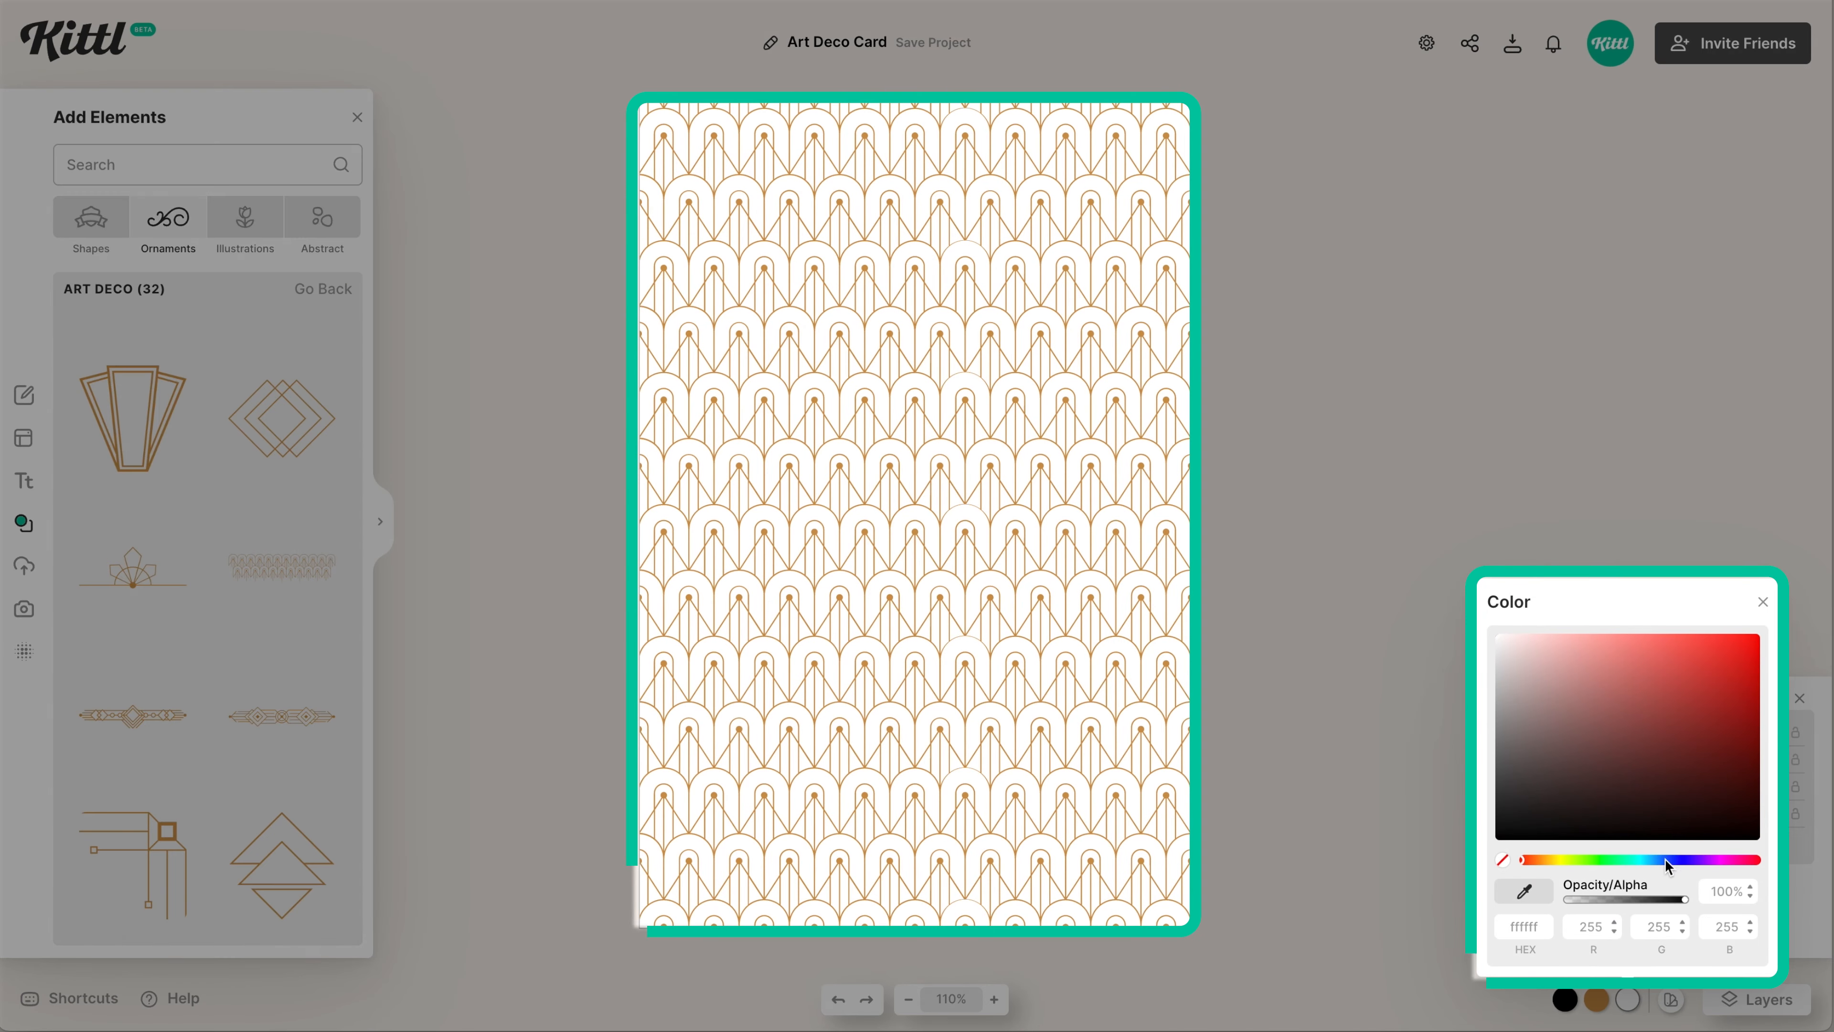
click(1665, 859)
click(1613, 809)
drag(1613, 809, 1613, 789)
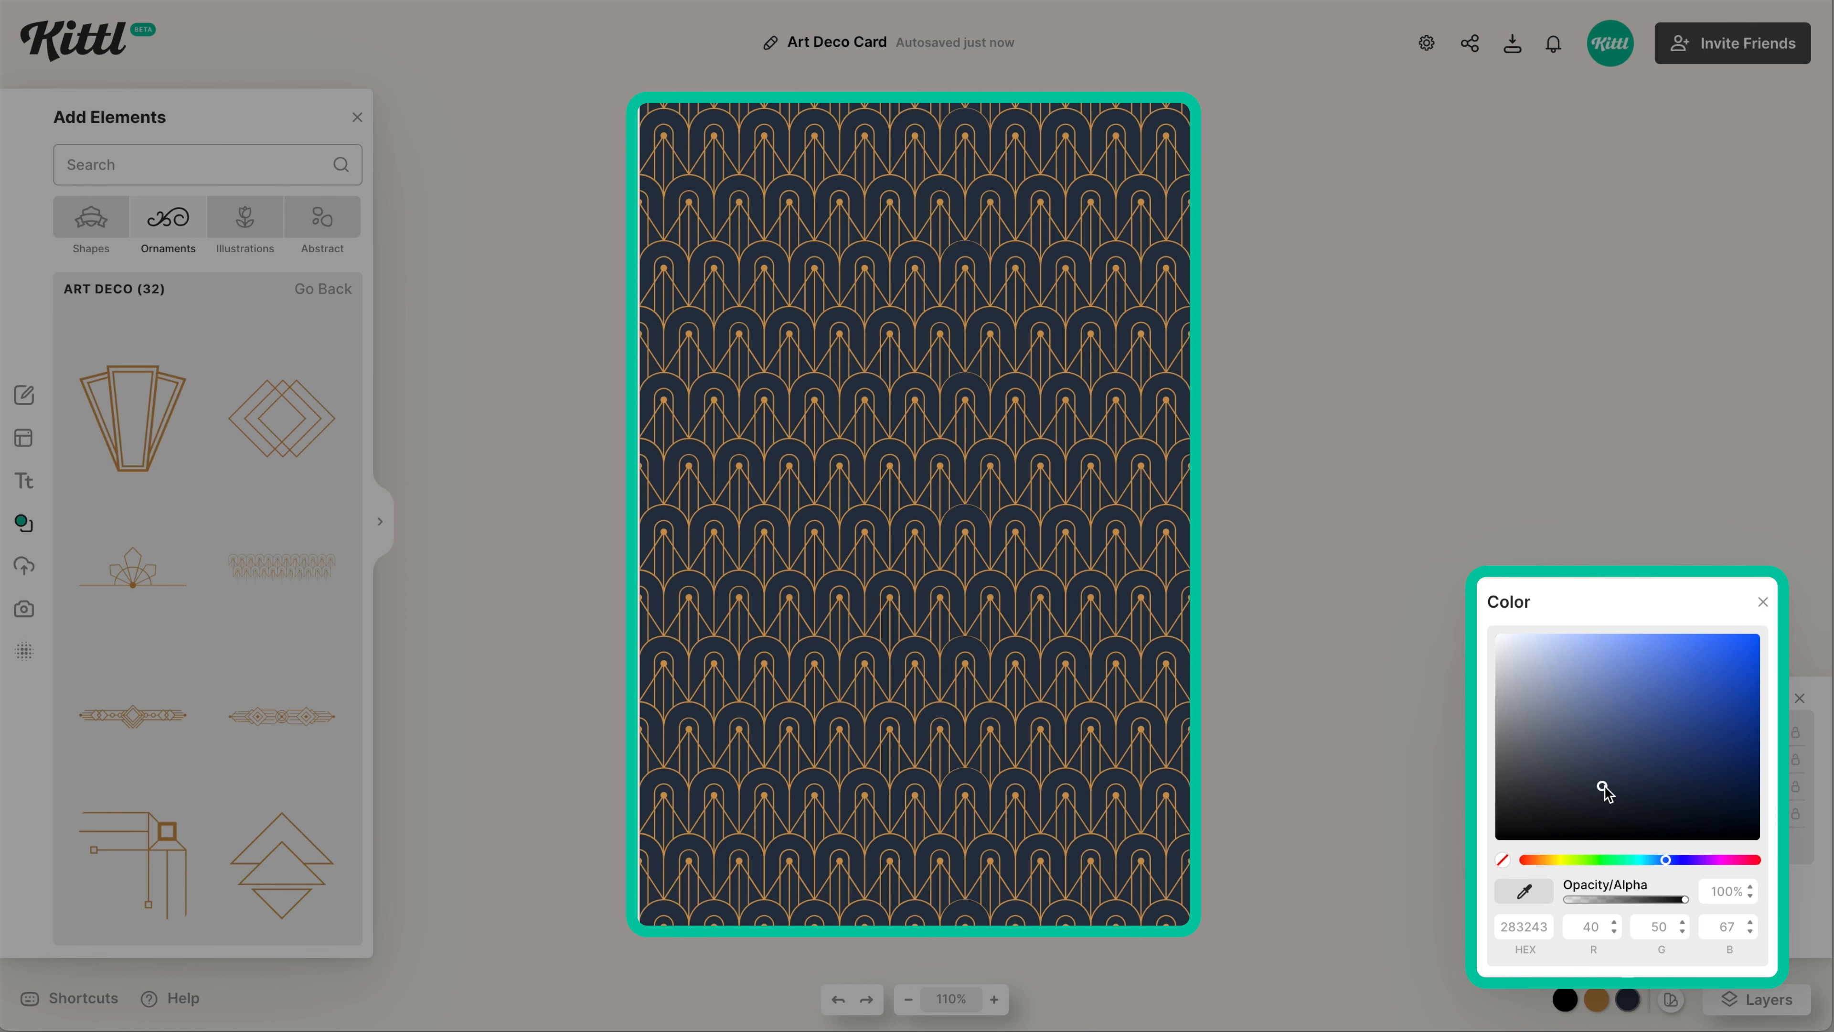
Recolour the orange pattern lines to a muted slate blue, hex 435870, using the project colours
click(1597, 999)
drag(1622, 857, 1628, 859)
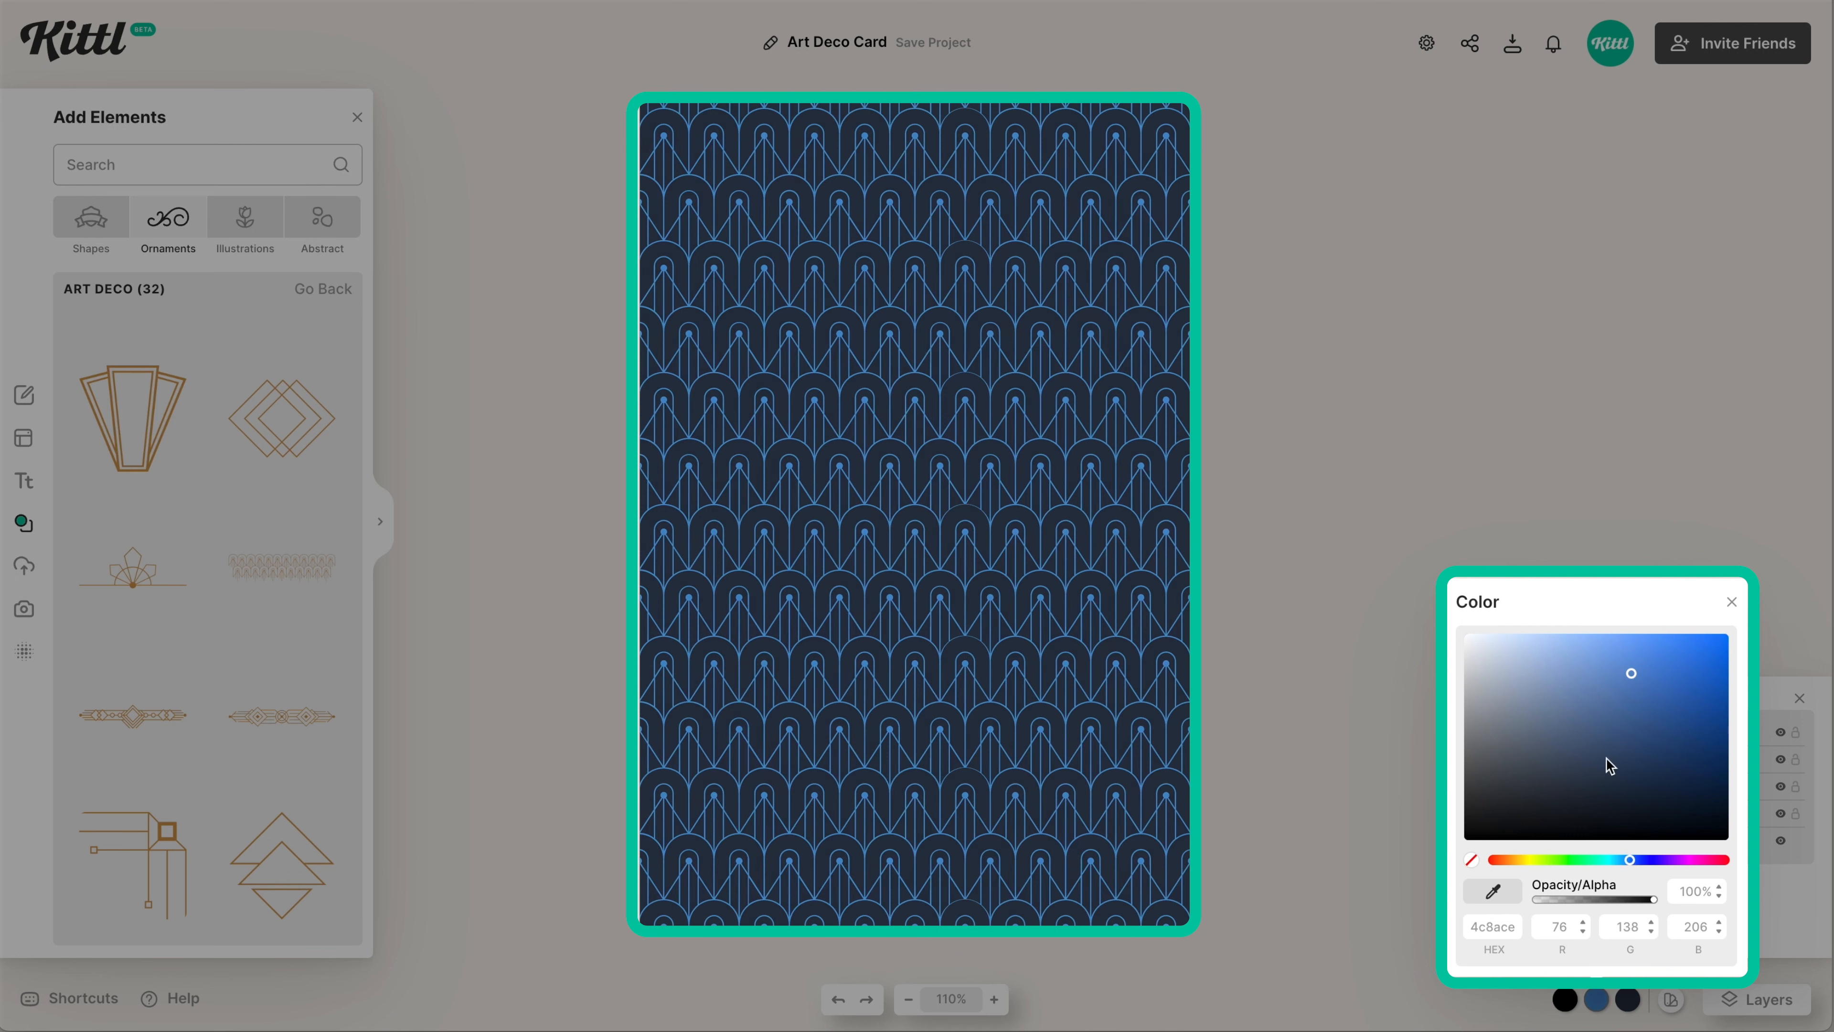
drag(1593, 667, 1587, 734)
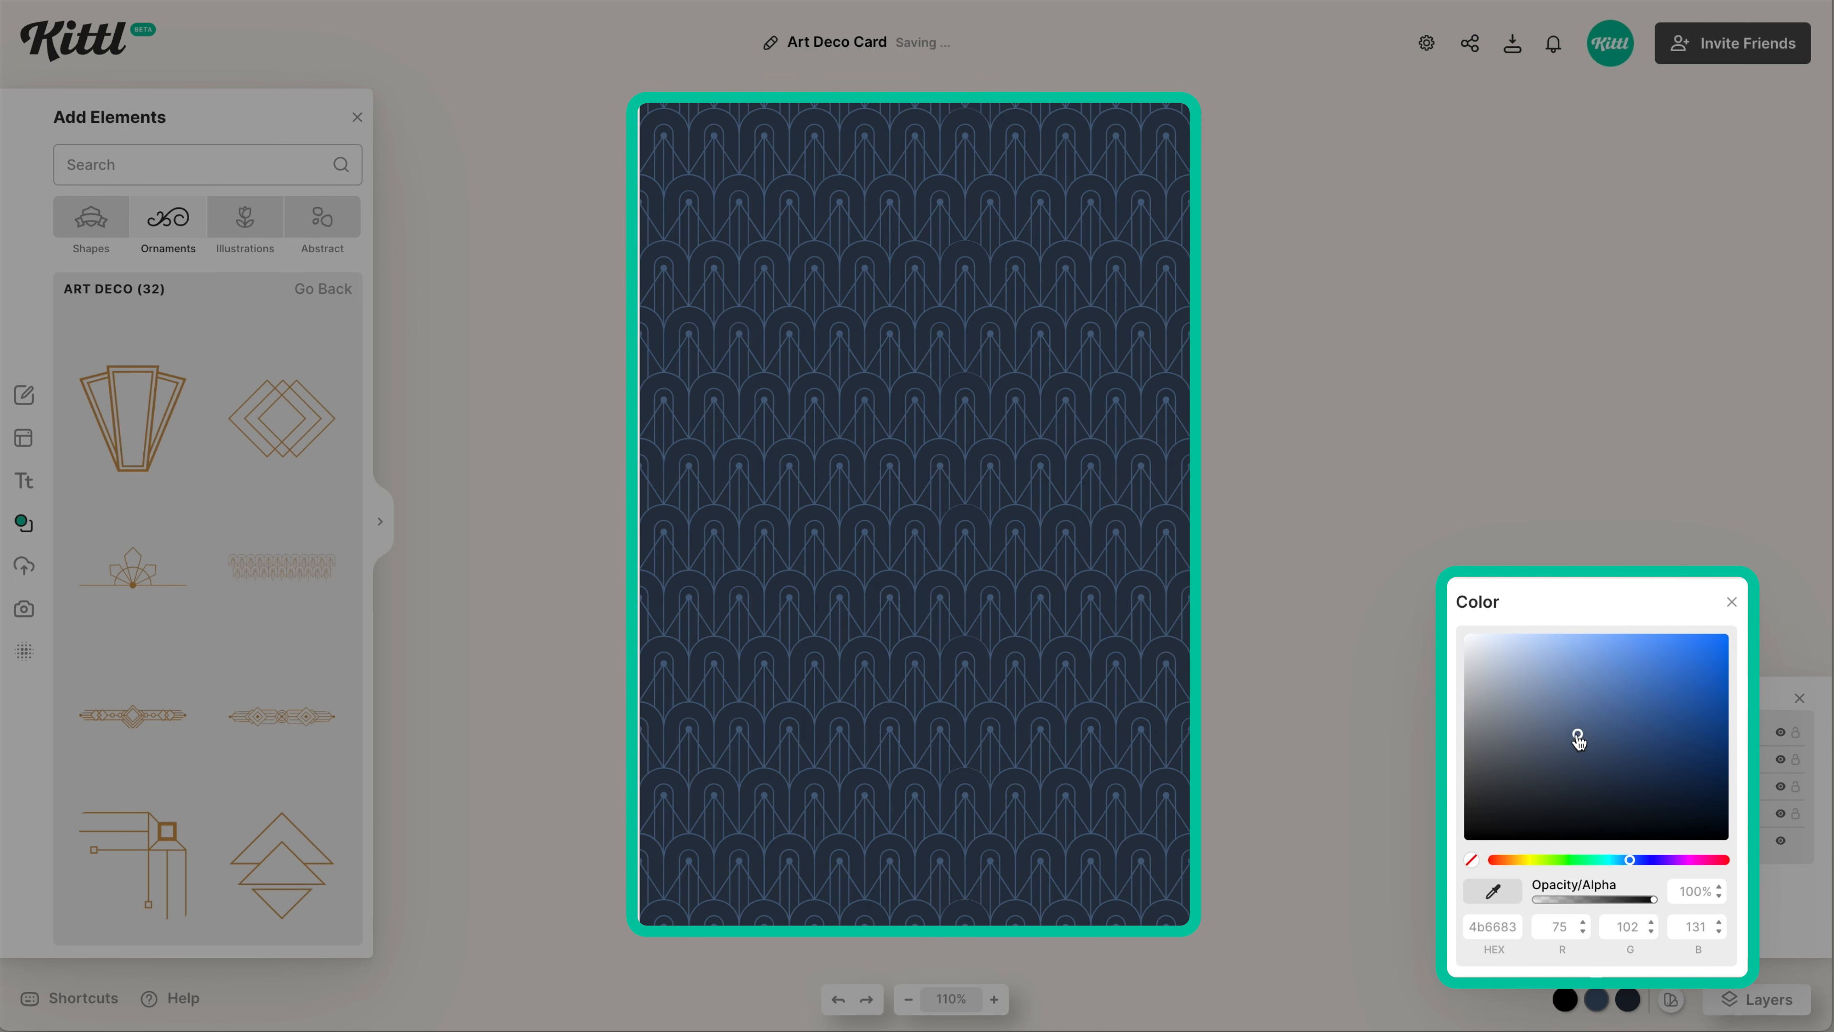
click(1578, 758)
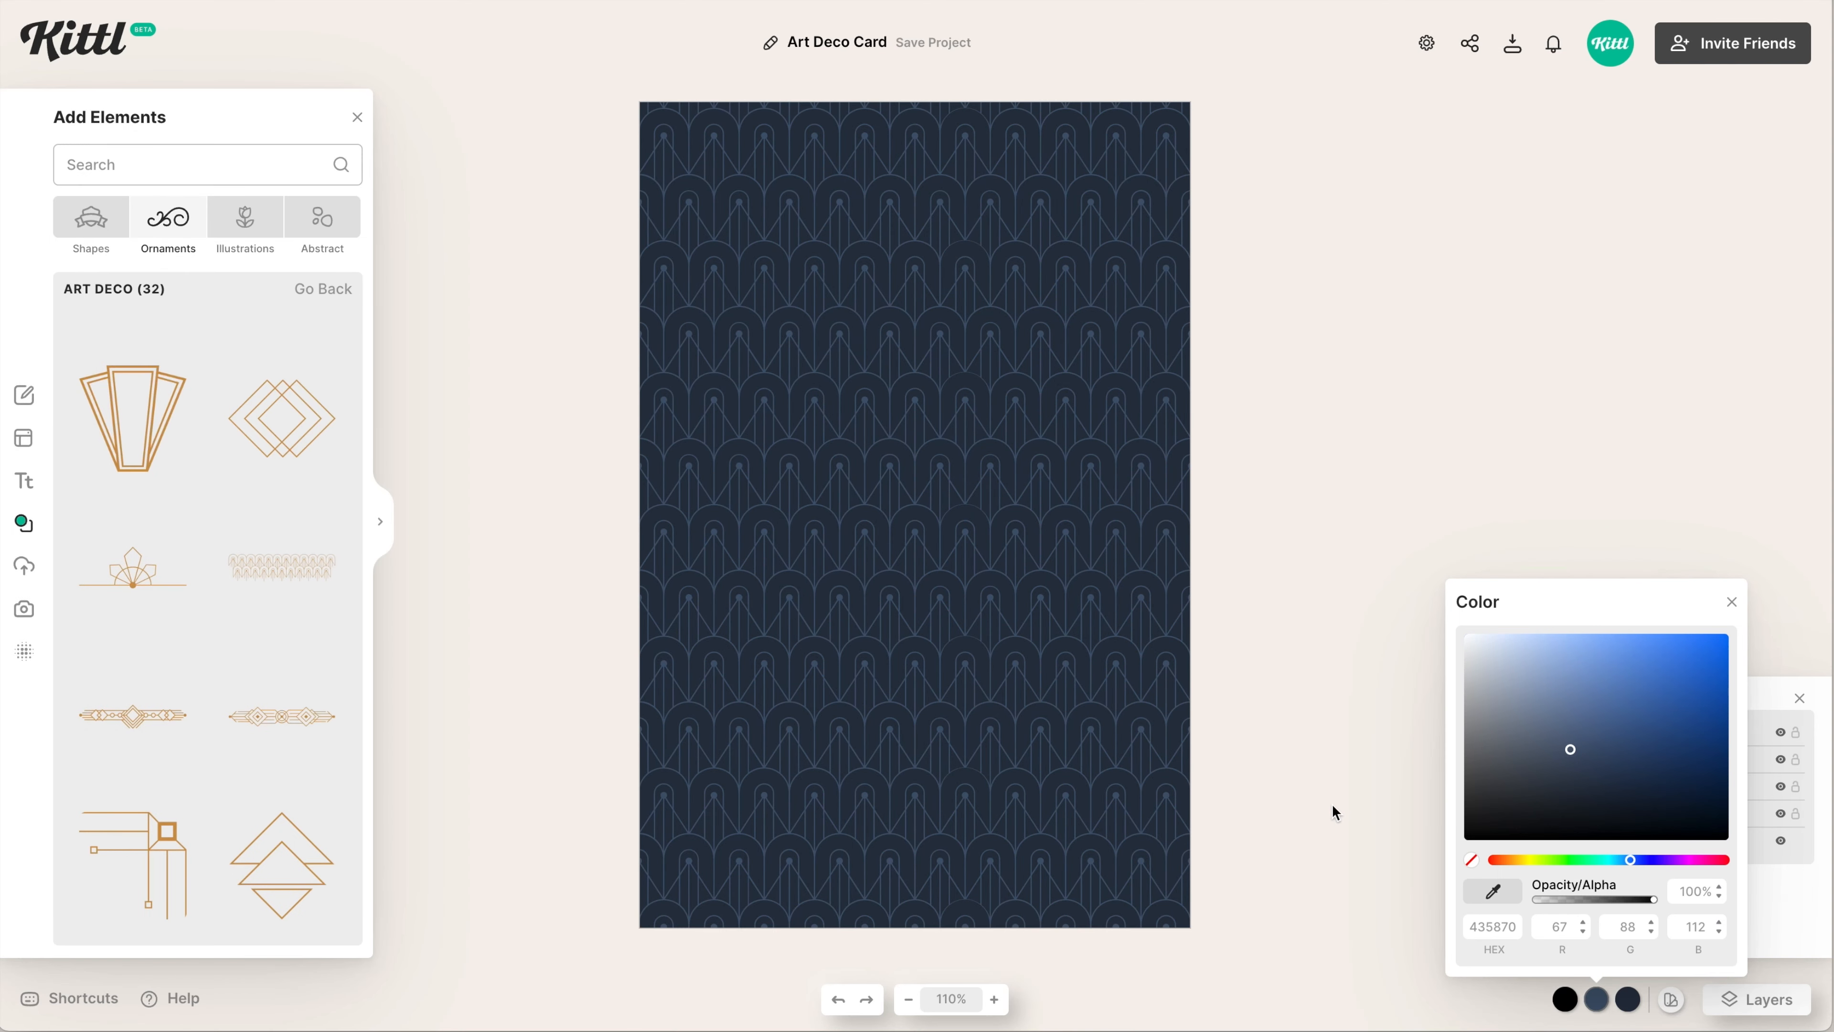
click(1333, 807)
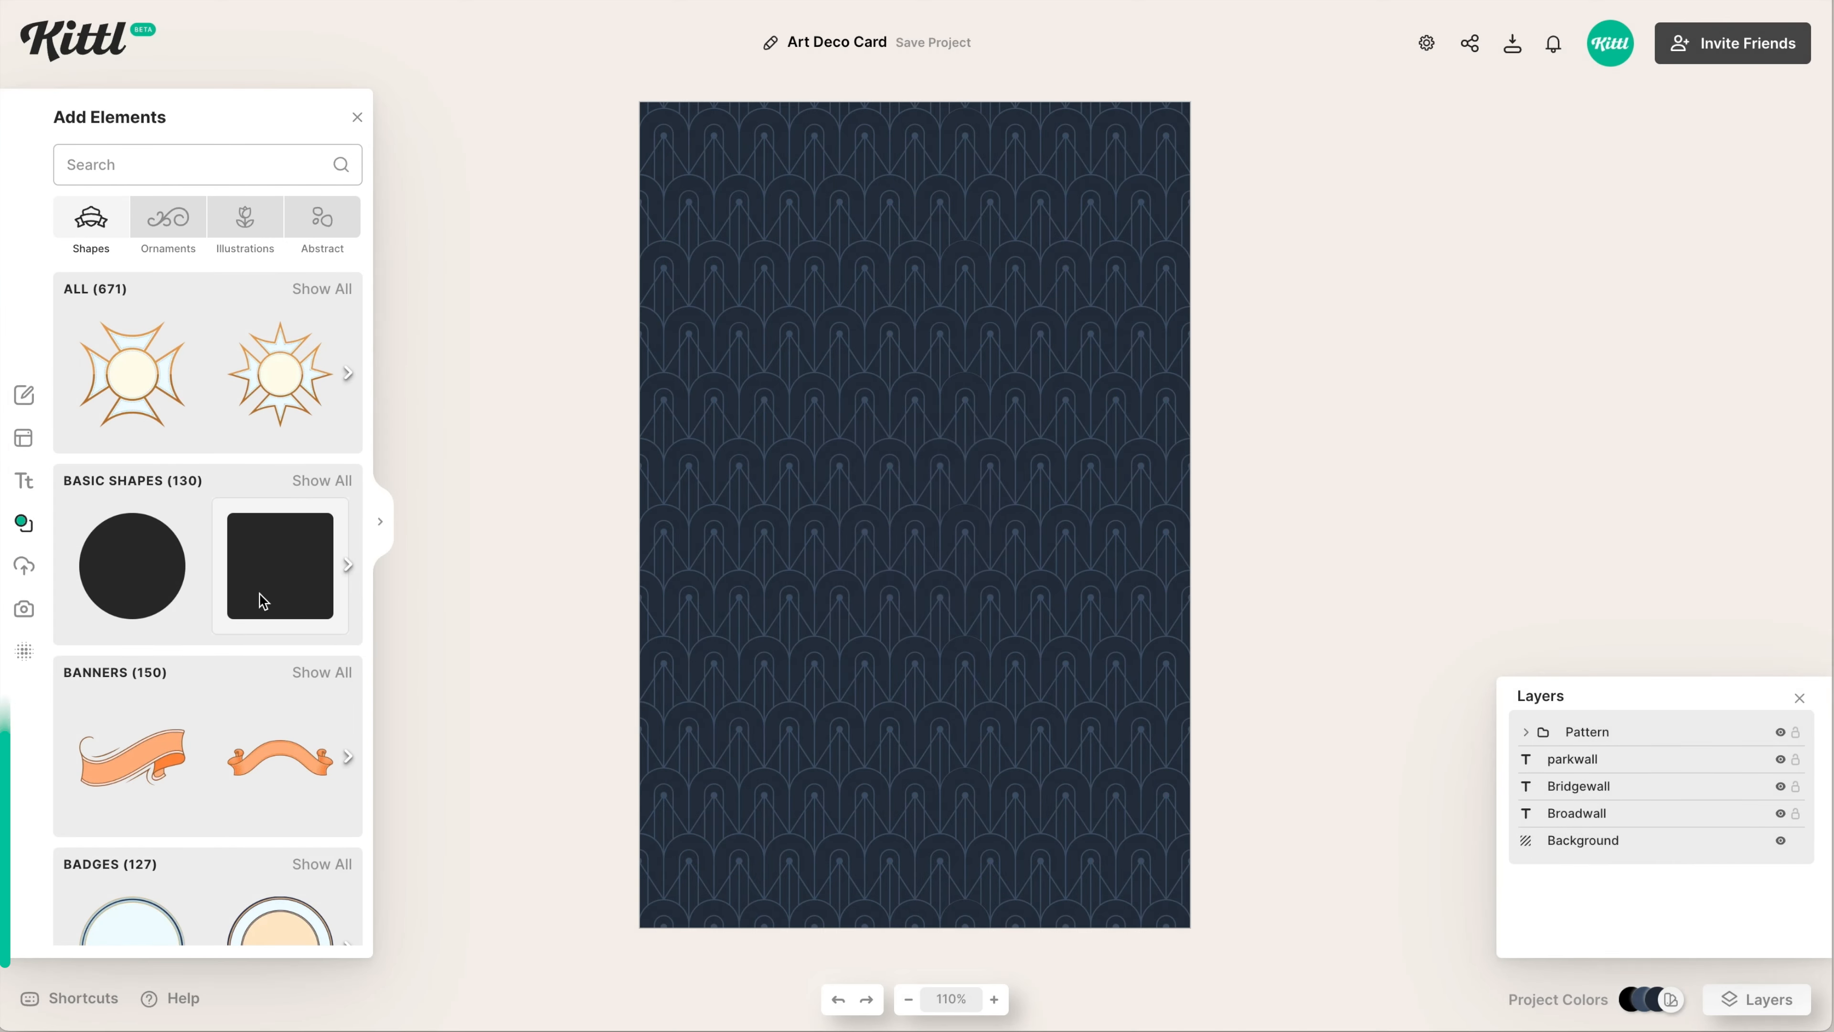
Add a basic square shape and stretch it to cover the entire card
click(263, 598)
drag(888, 471, 953, 471)
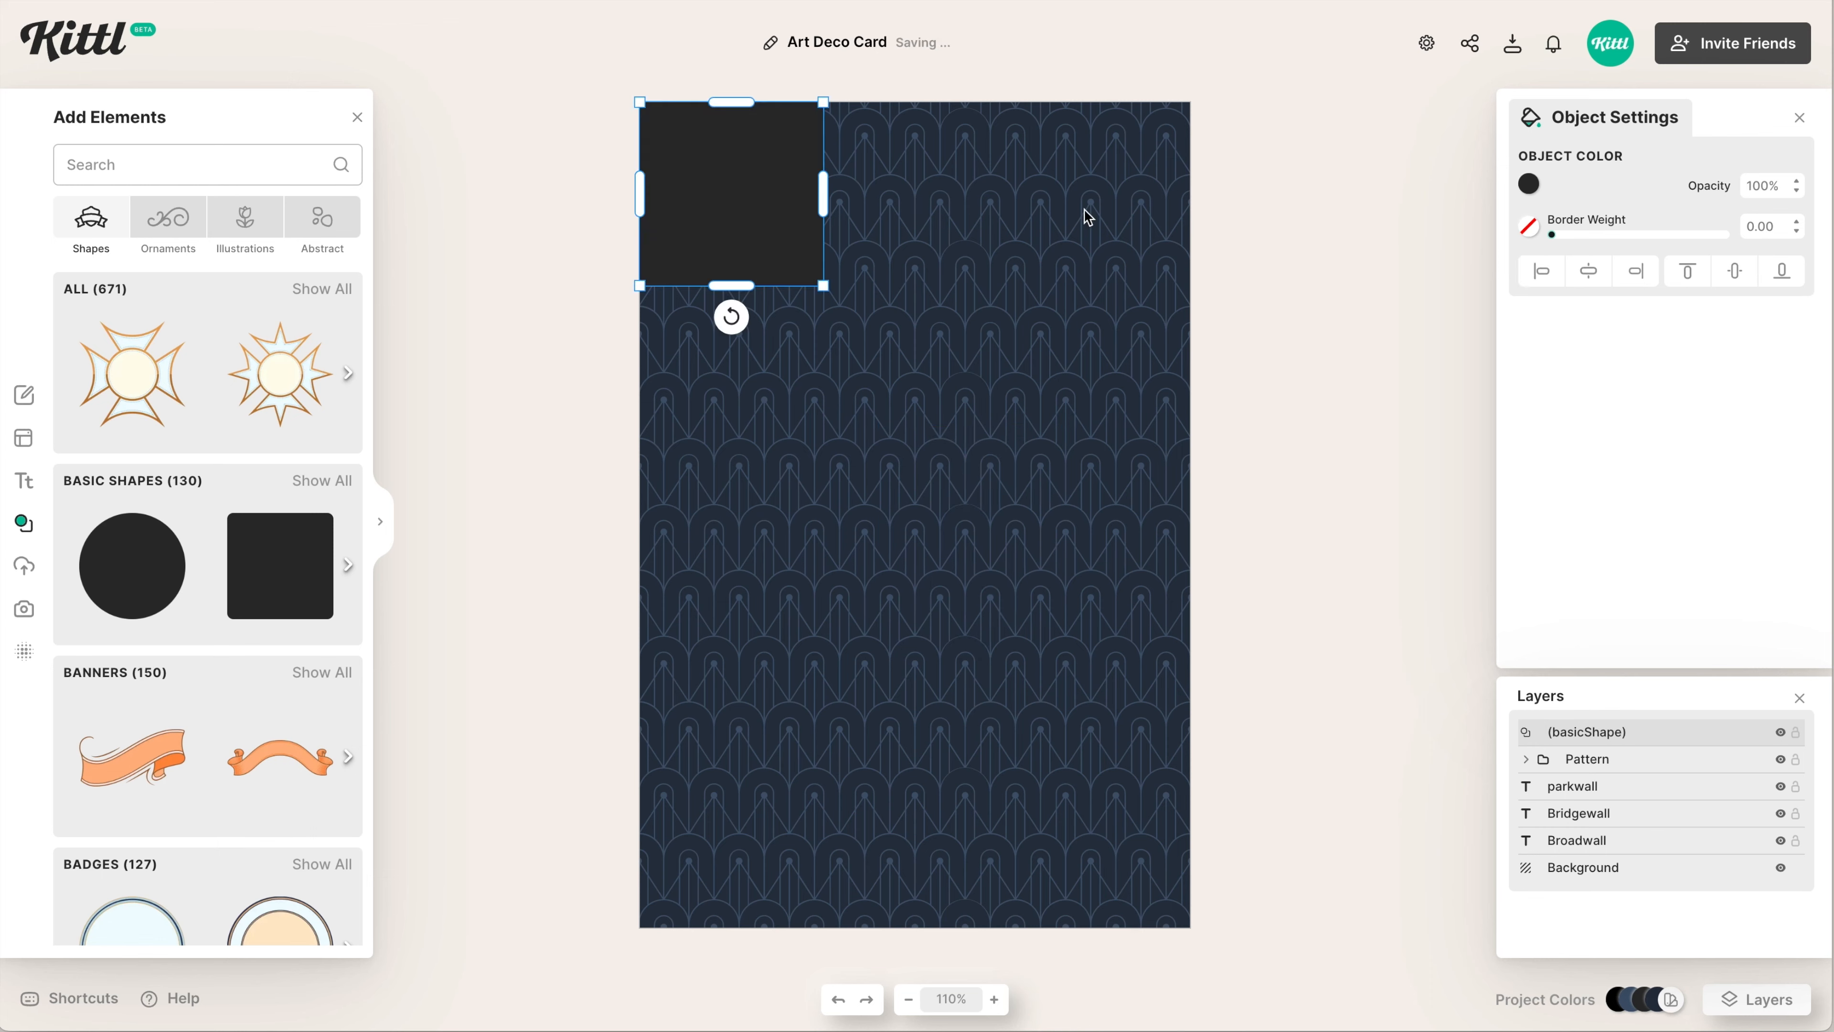
drag(848, 919, 842, 931)
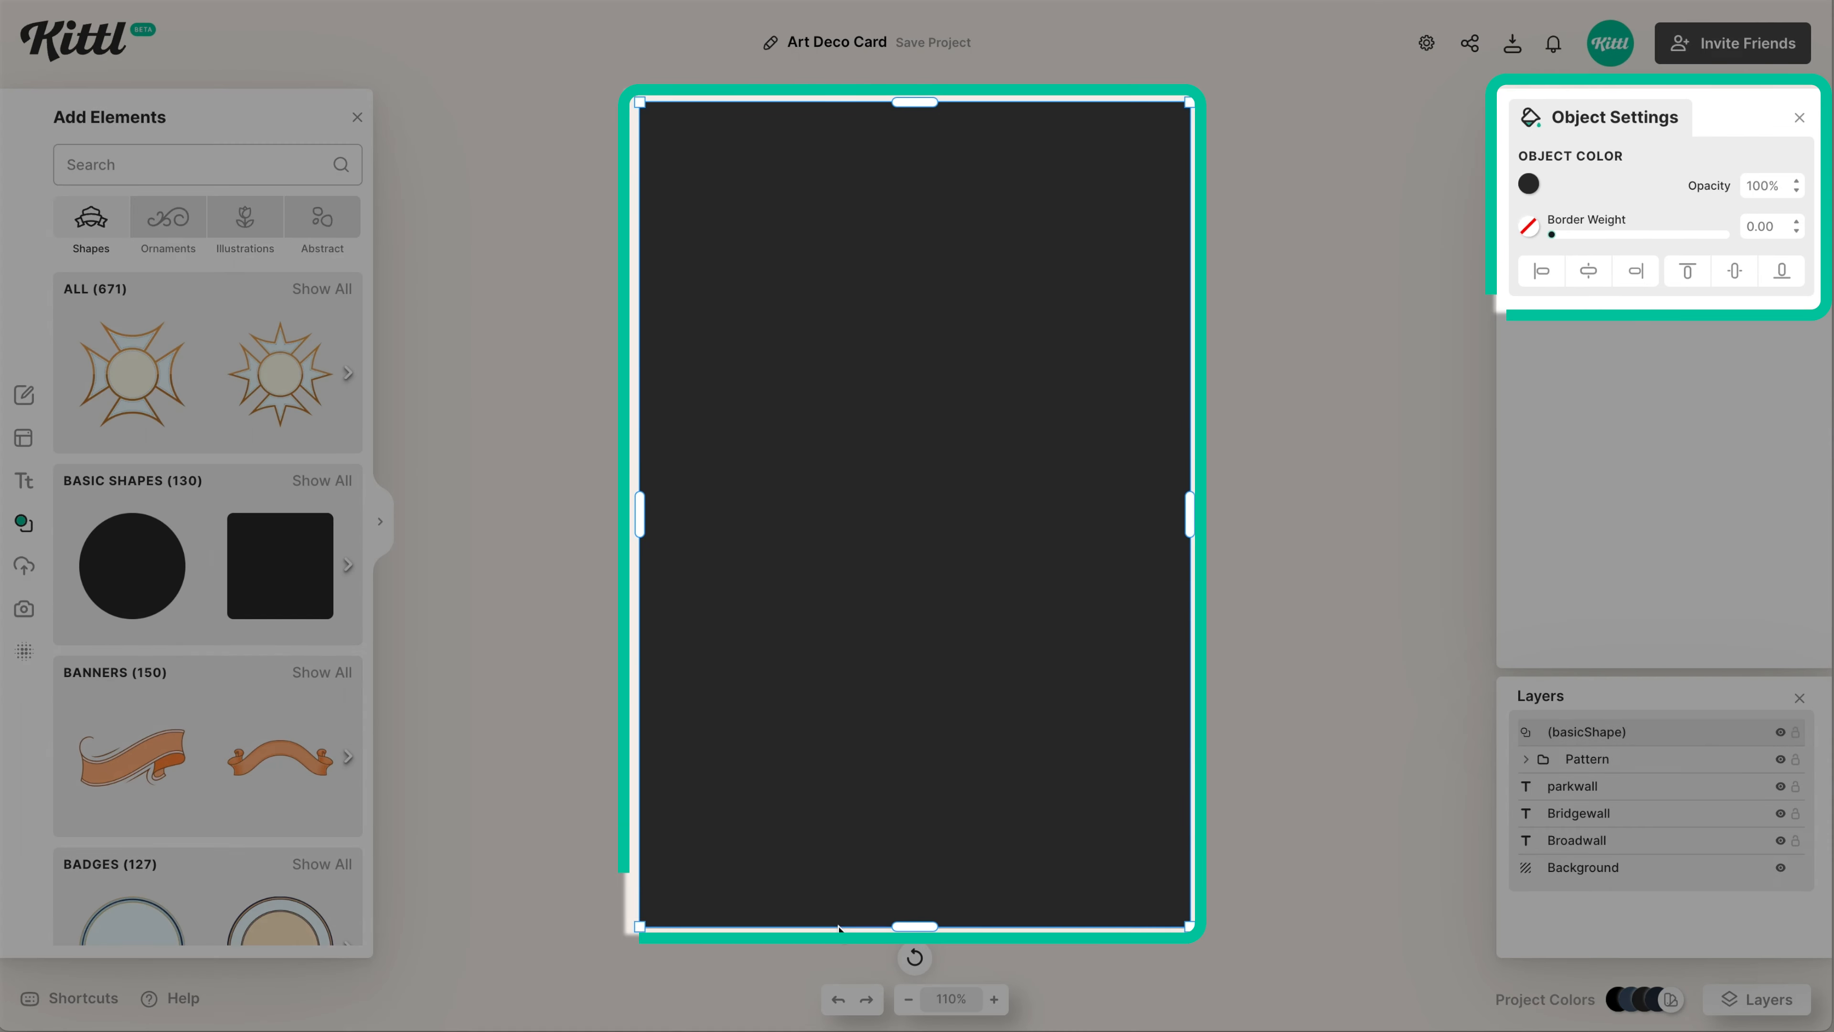
Give the rectangle a border weight of 21.20 and remove its fill colour
drag(1553, 234, 1569, 230)
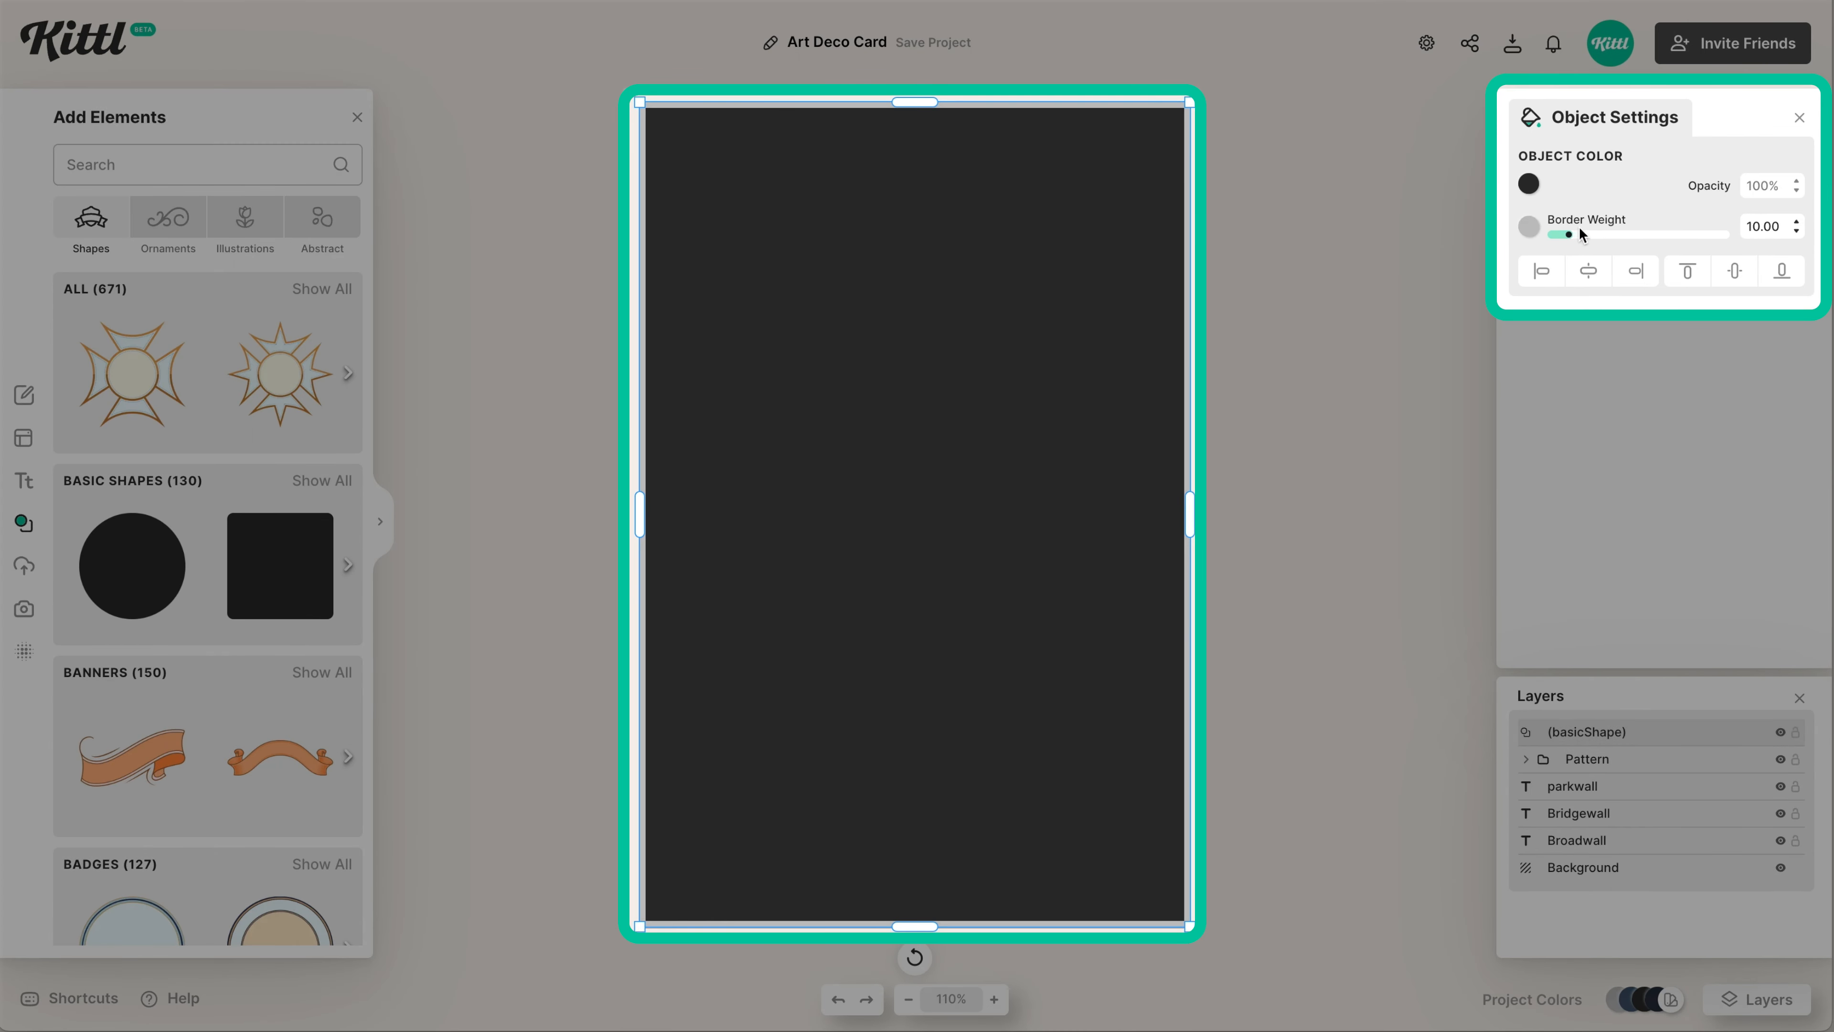
click(1587, 234)
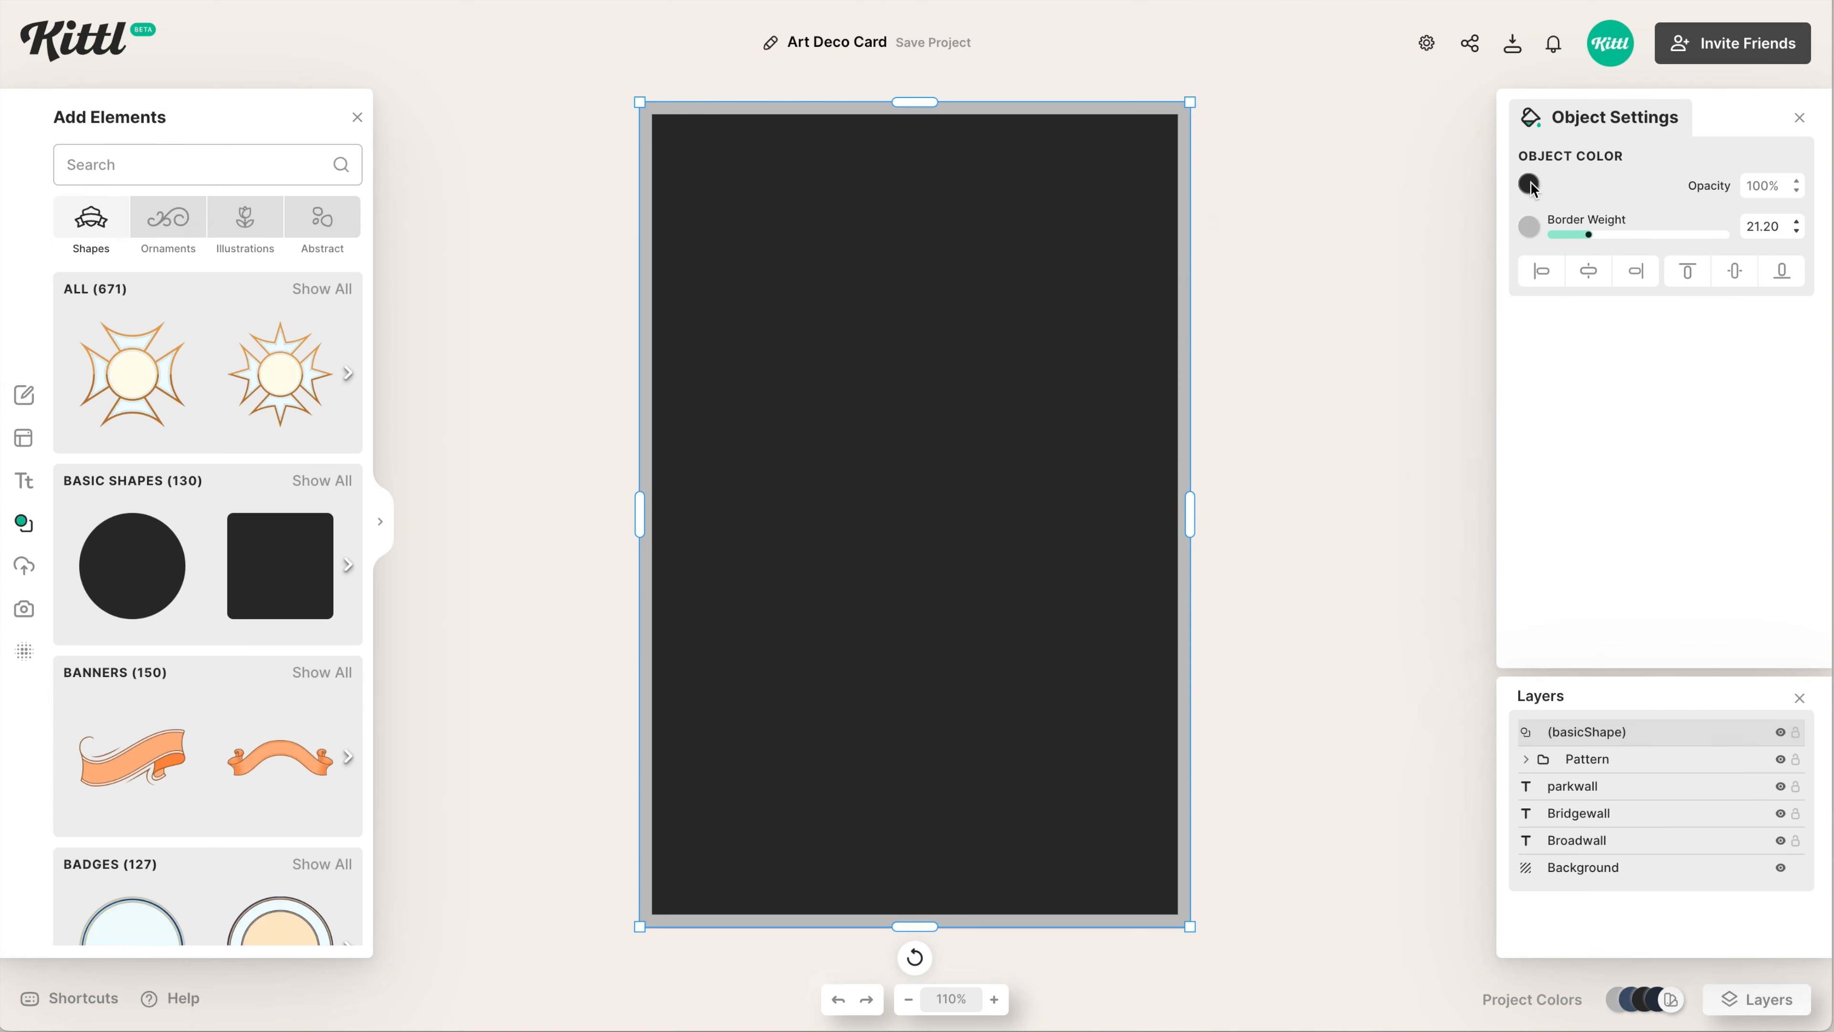
click(1530, 184)
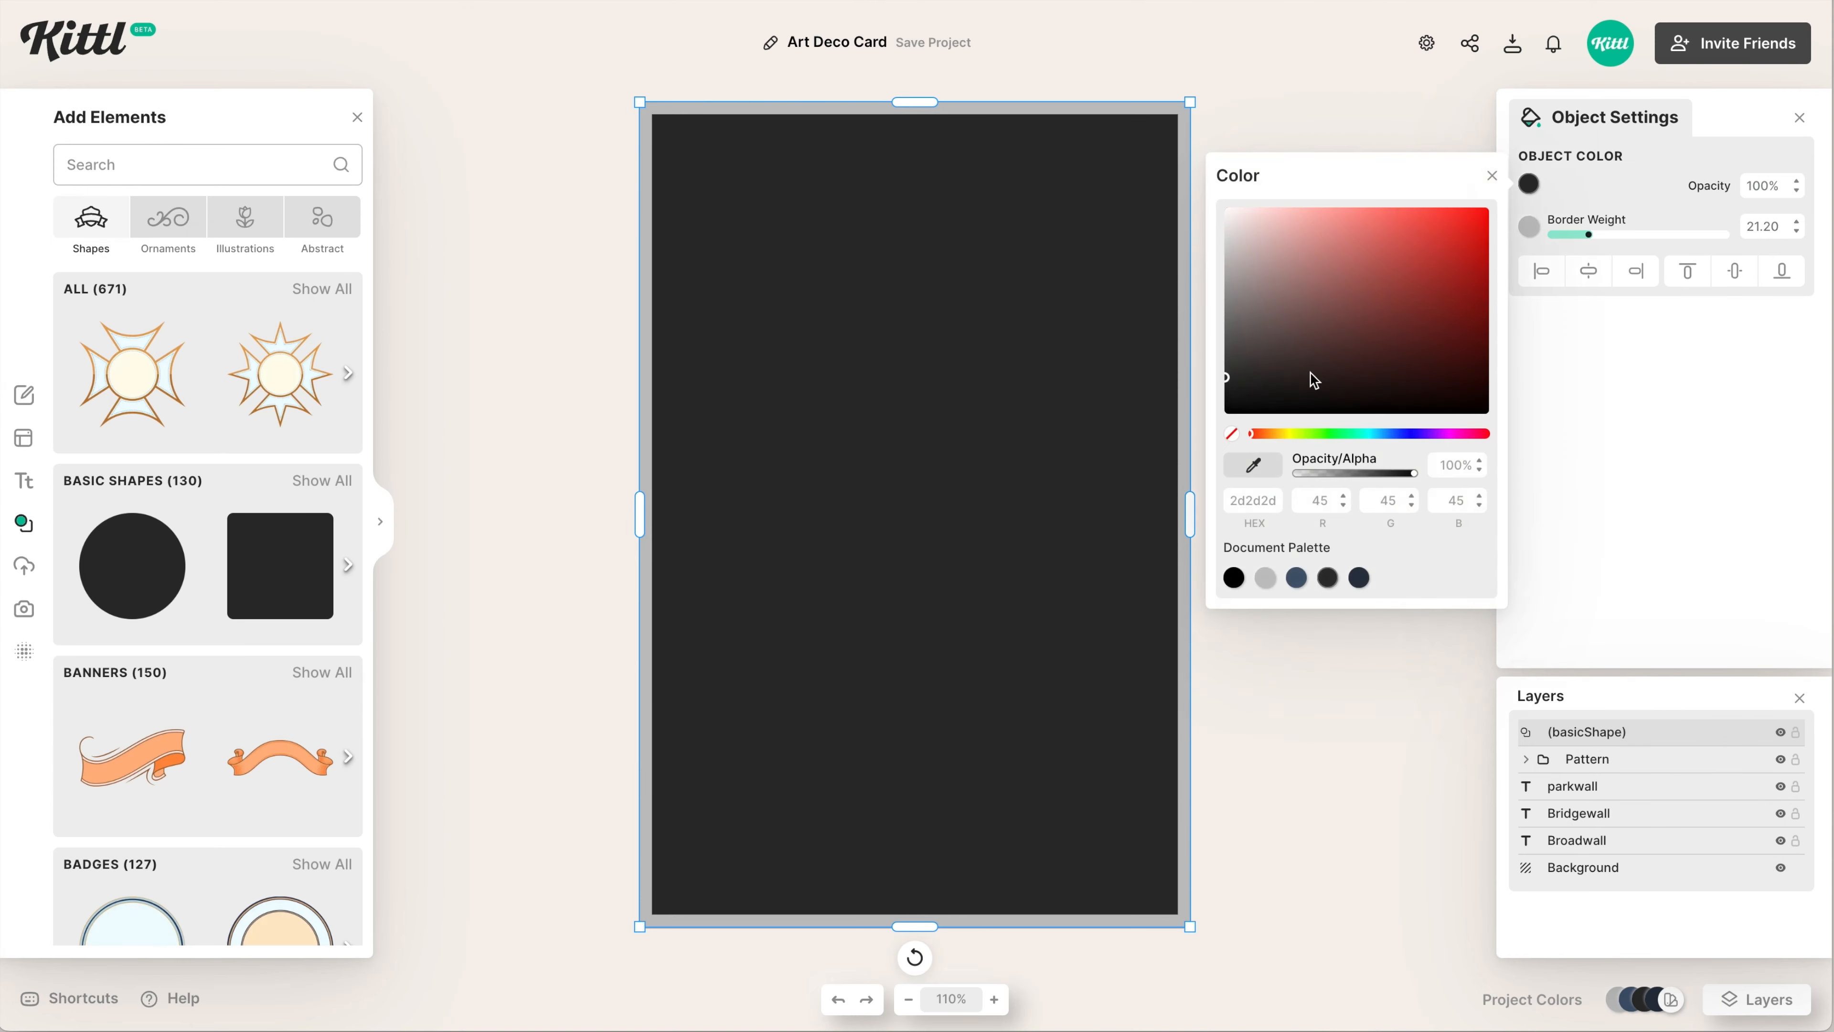
click(1232, 434)
Set the rectangle's border colour to olive gold, hex bcb588, and its border weight to 23.80
click(1532, 227)
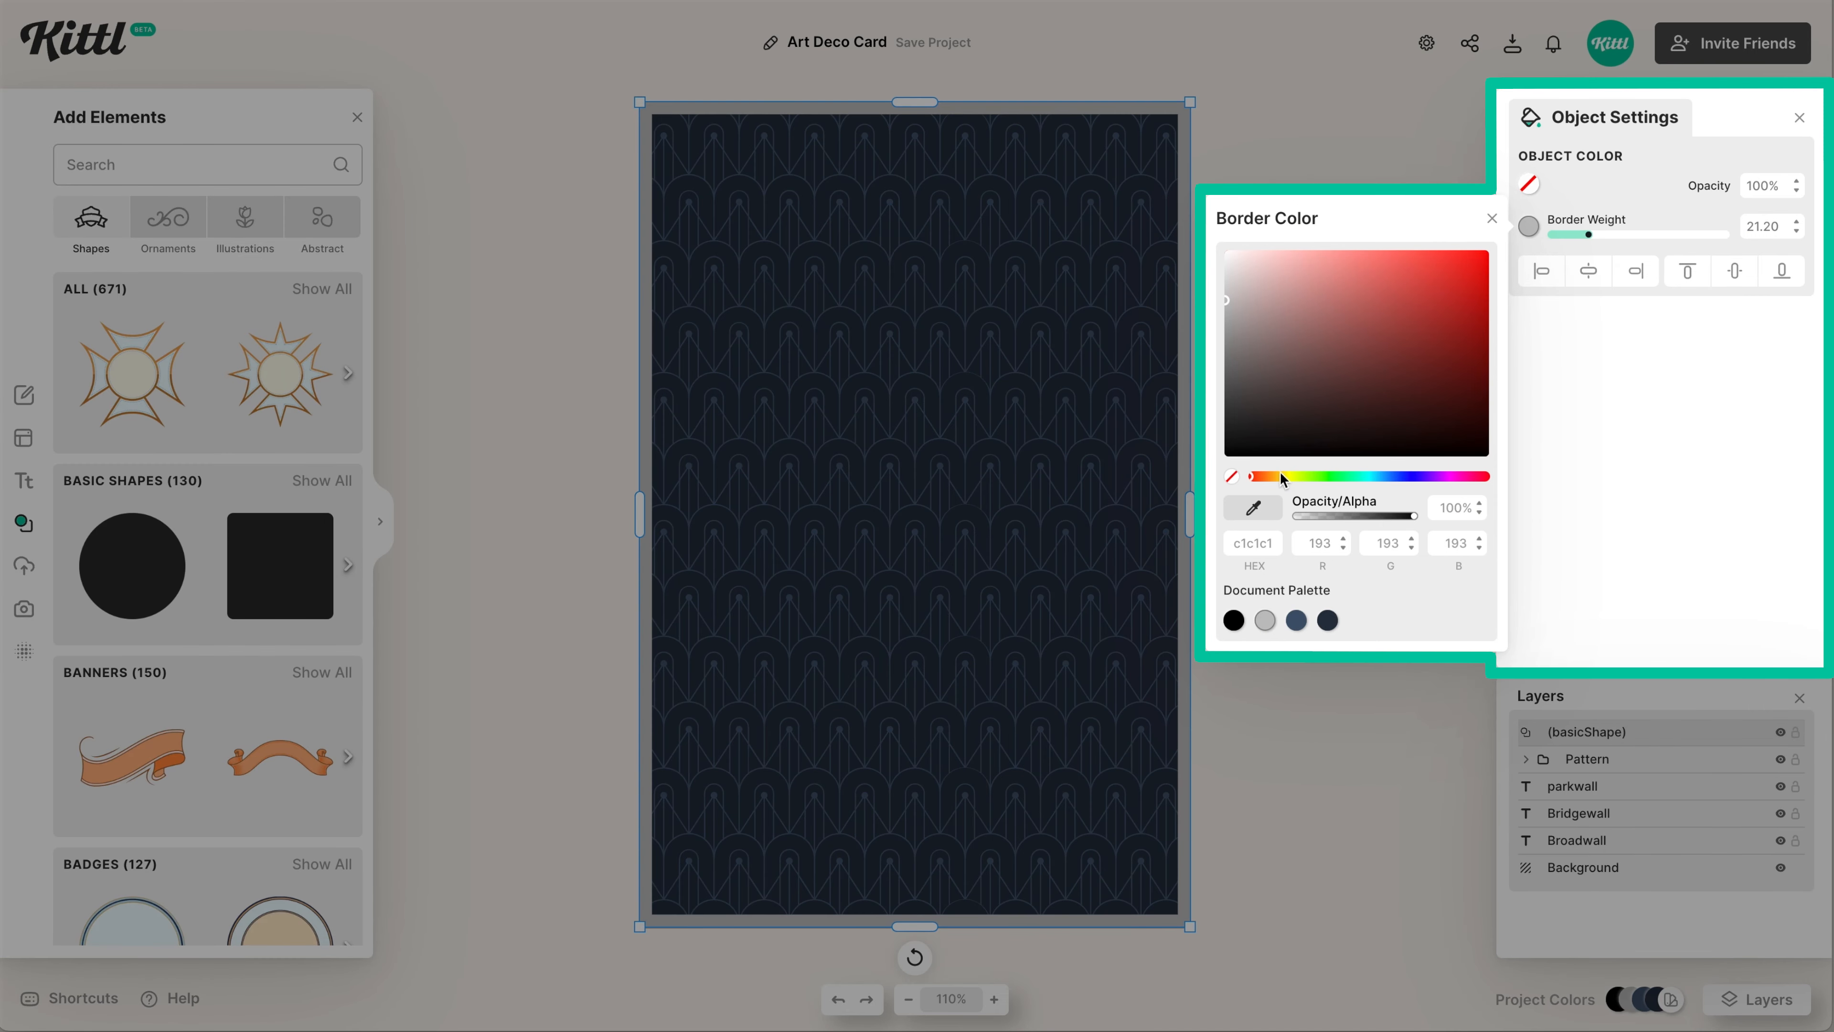
click(1282, 476)
click(1263, 299)
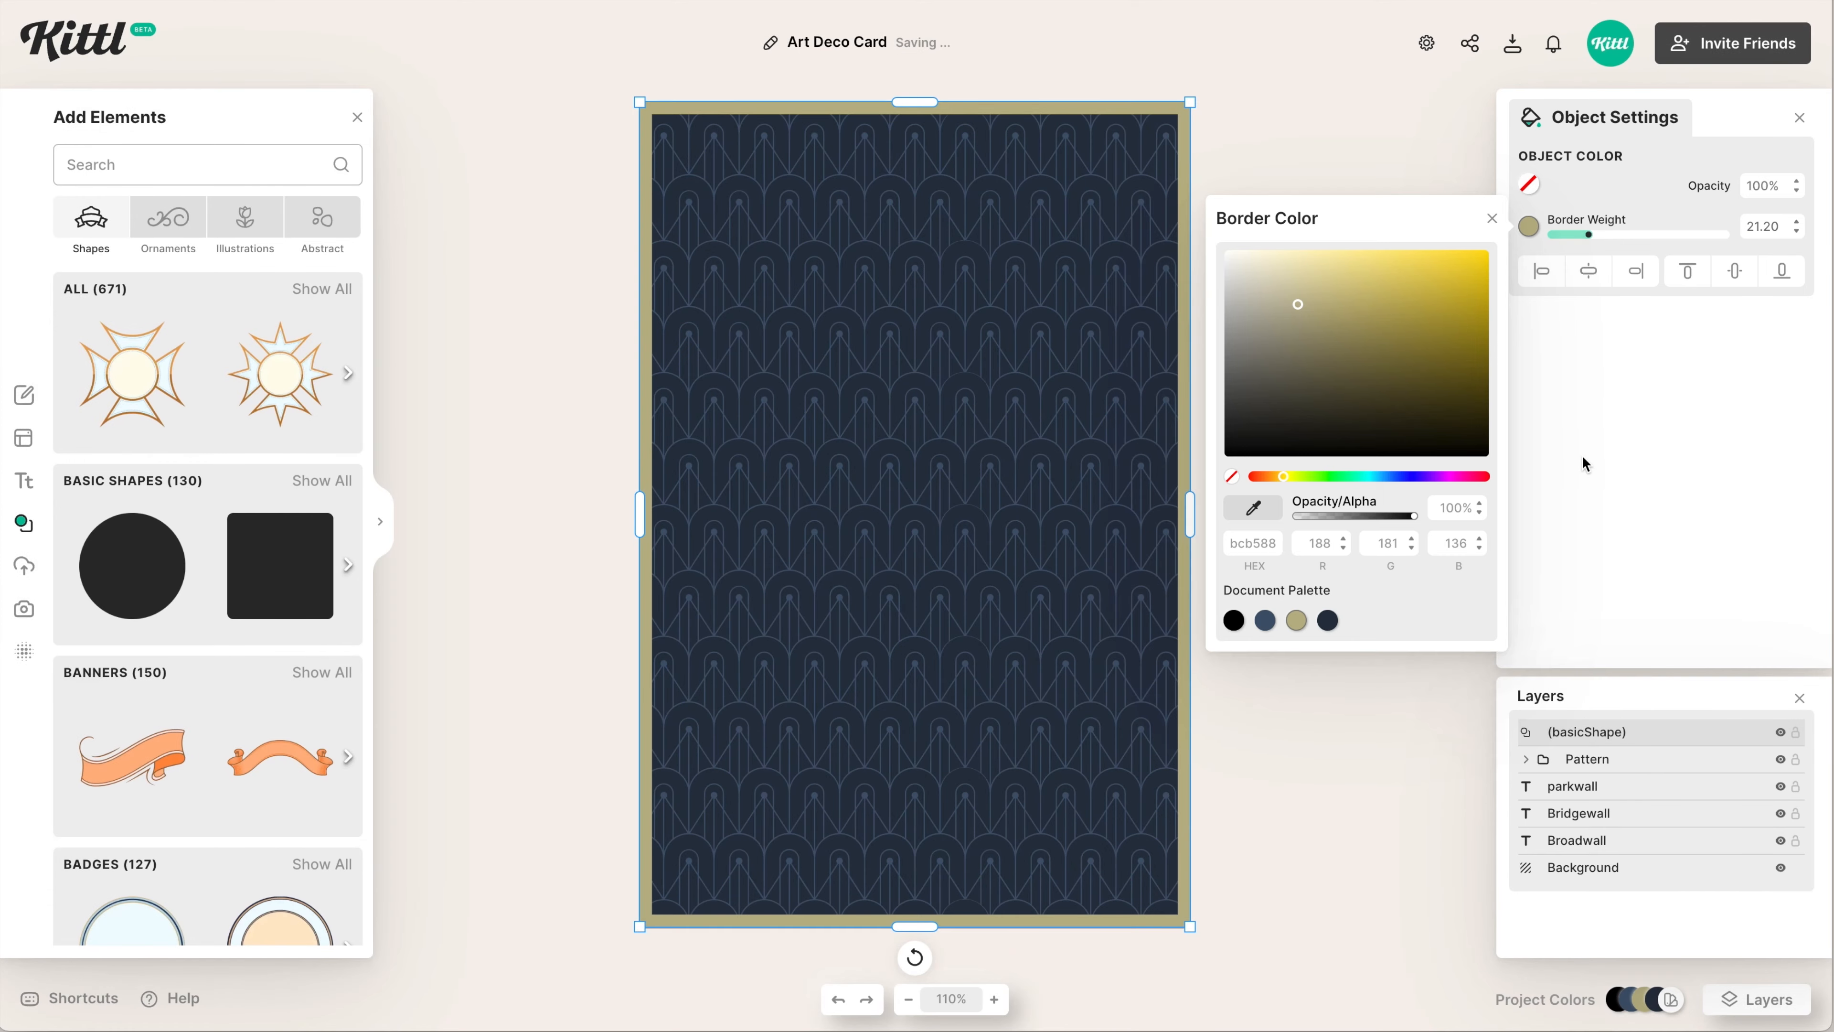
click(1582, 458)
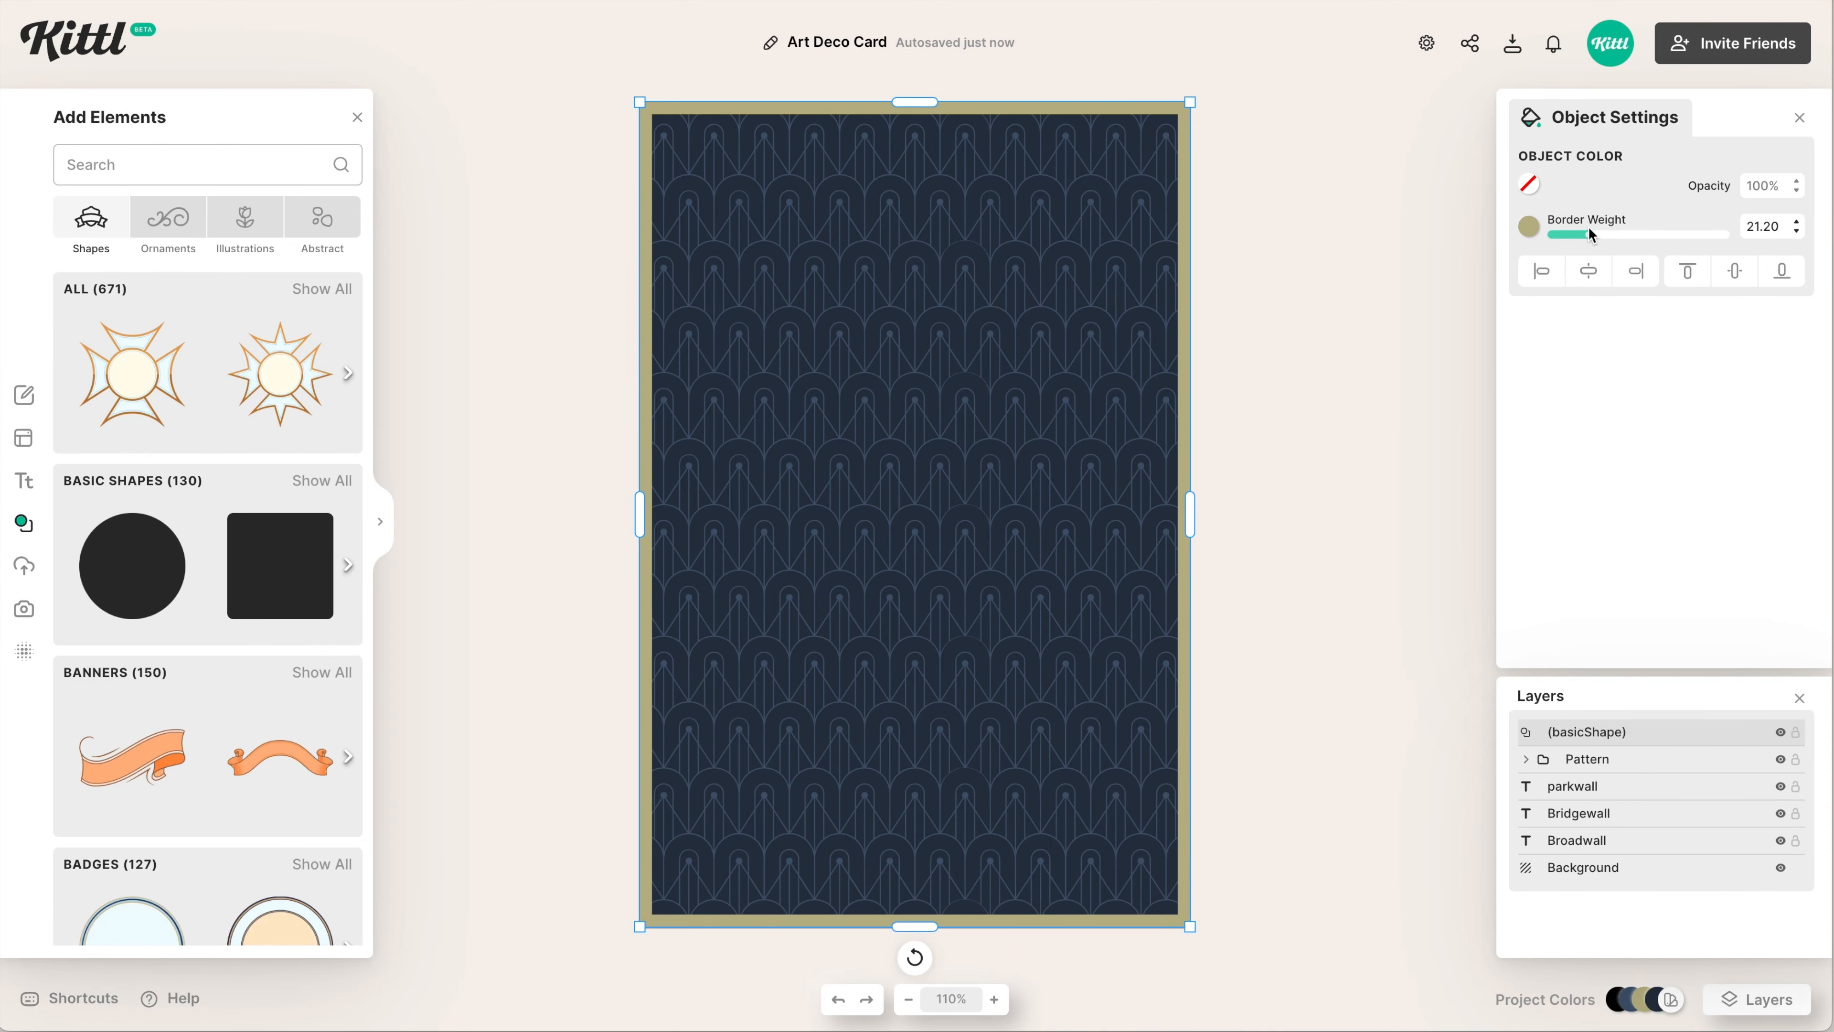
drag(1591, 233, 1596, 235)
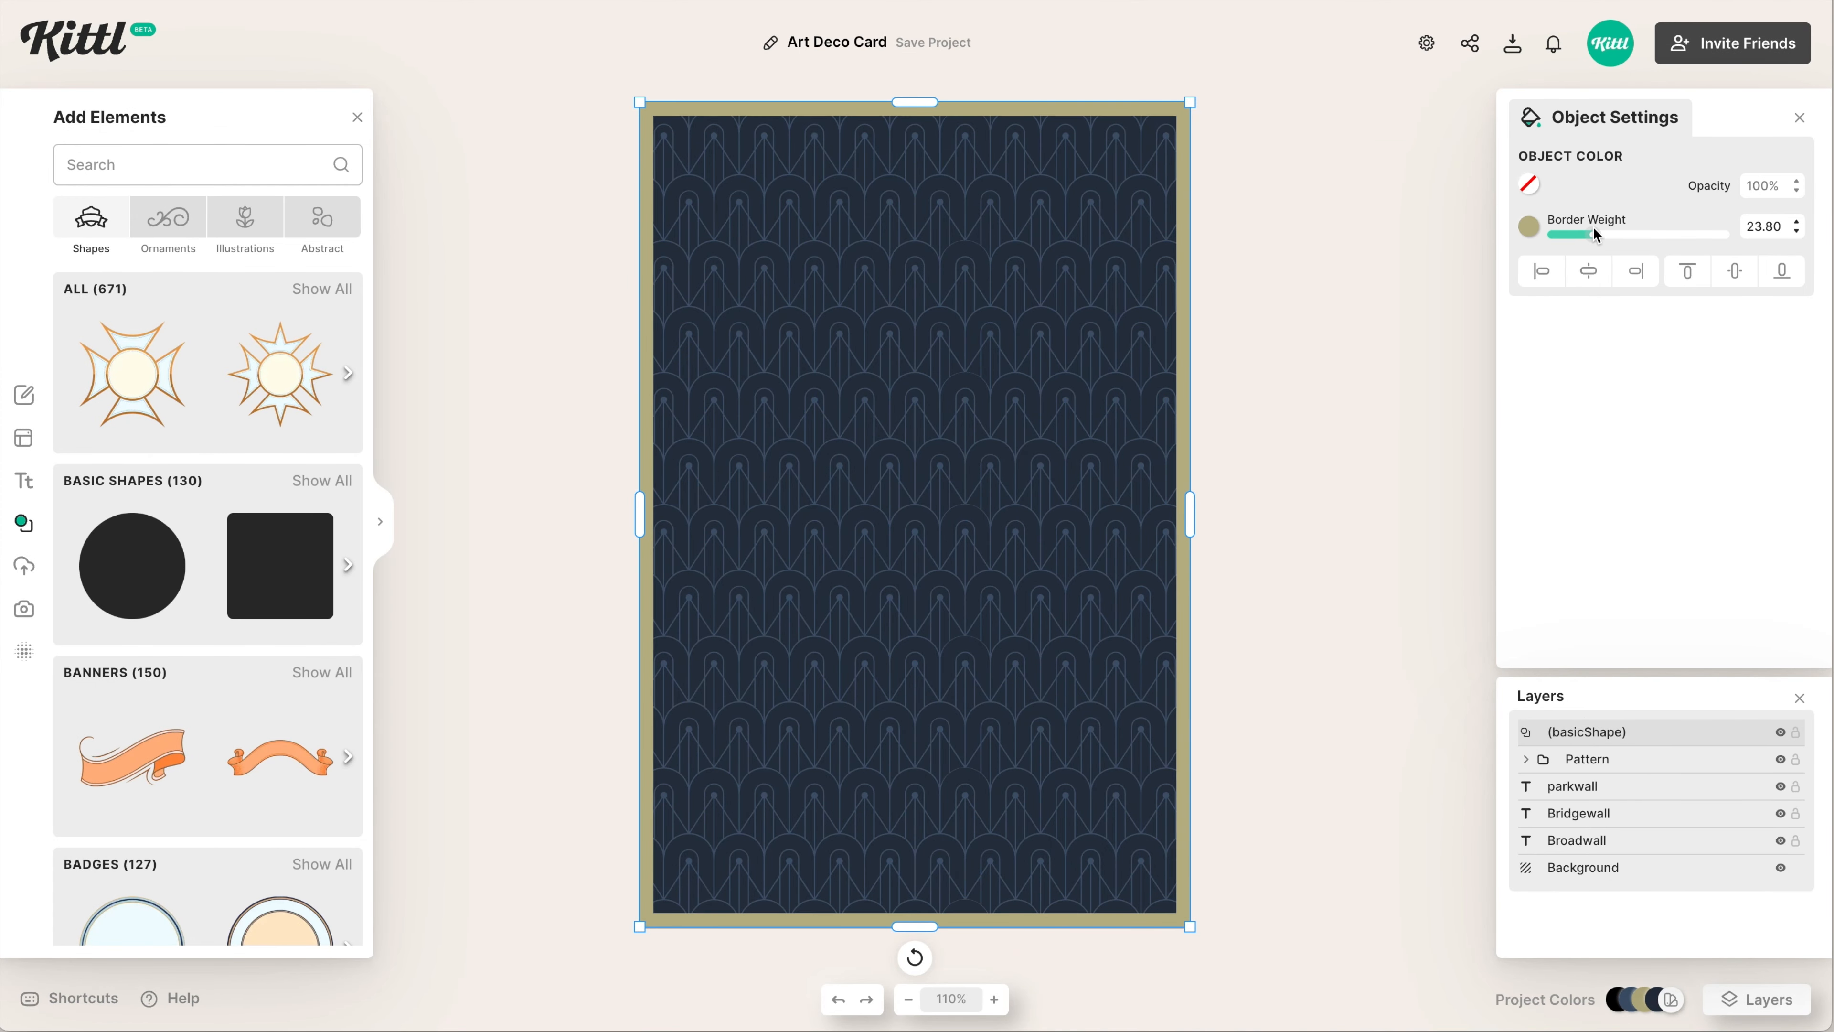
click(1290, 500)
Add the tall portrait frame from the Art Deco ornaments and enlarge it to nearly fill the card inside the border
scroll(209, 542, down, 3)
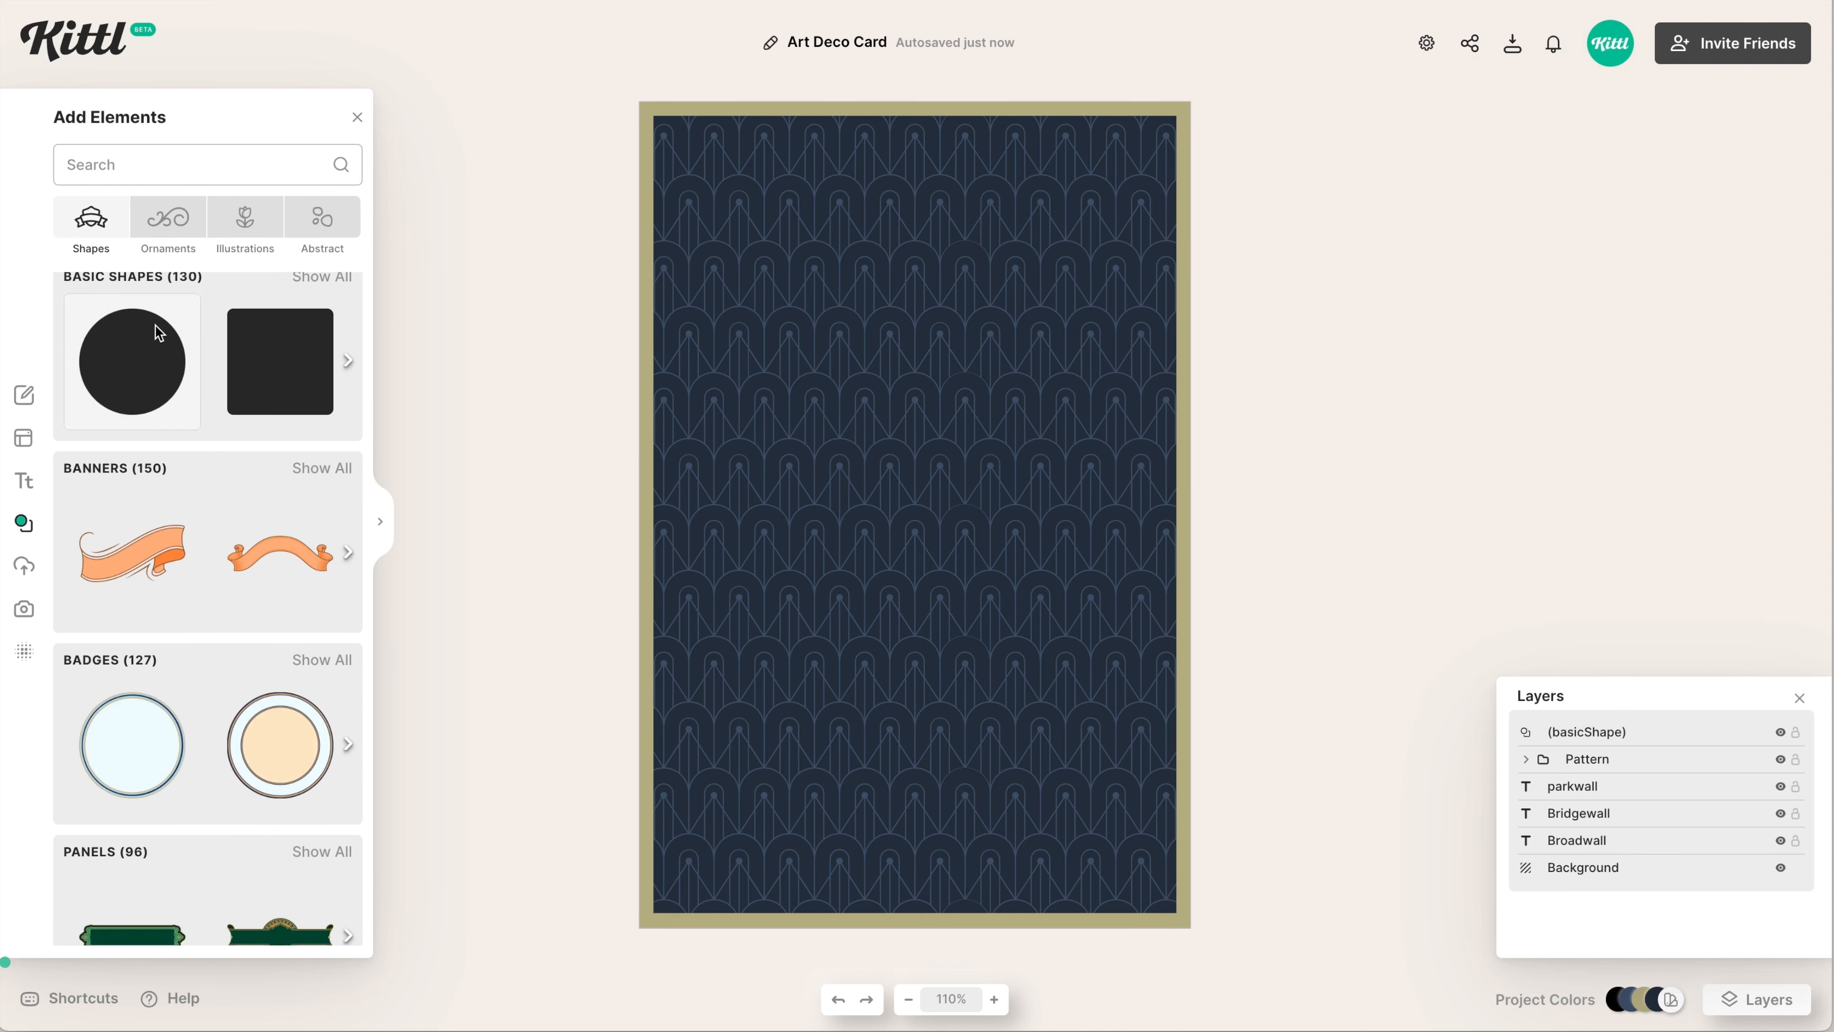
click(168, 217)
scroll(240, 665, down, 15)
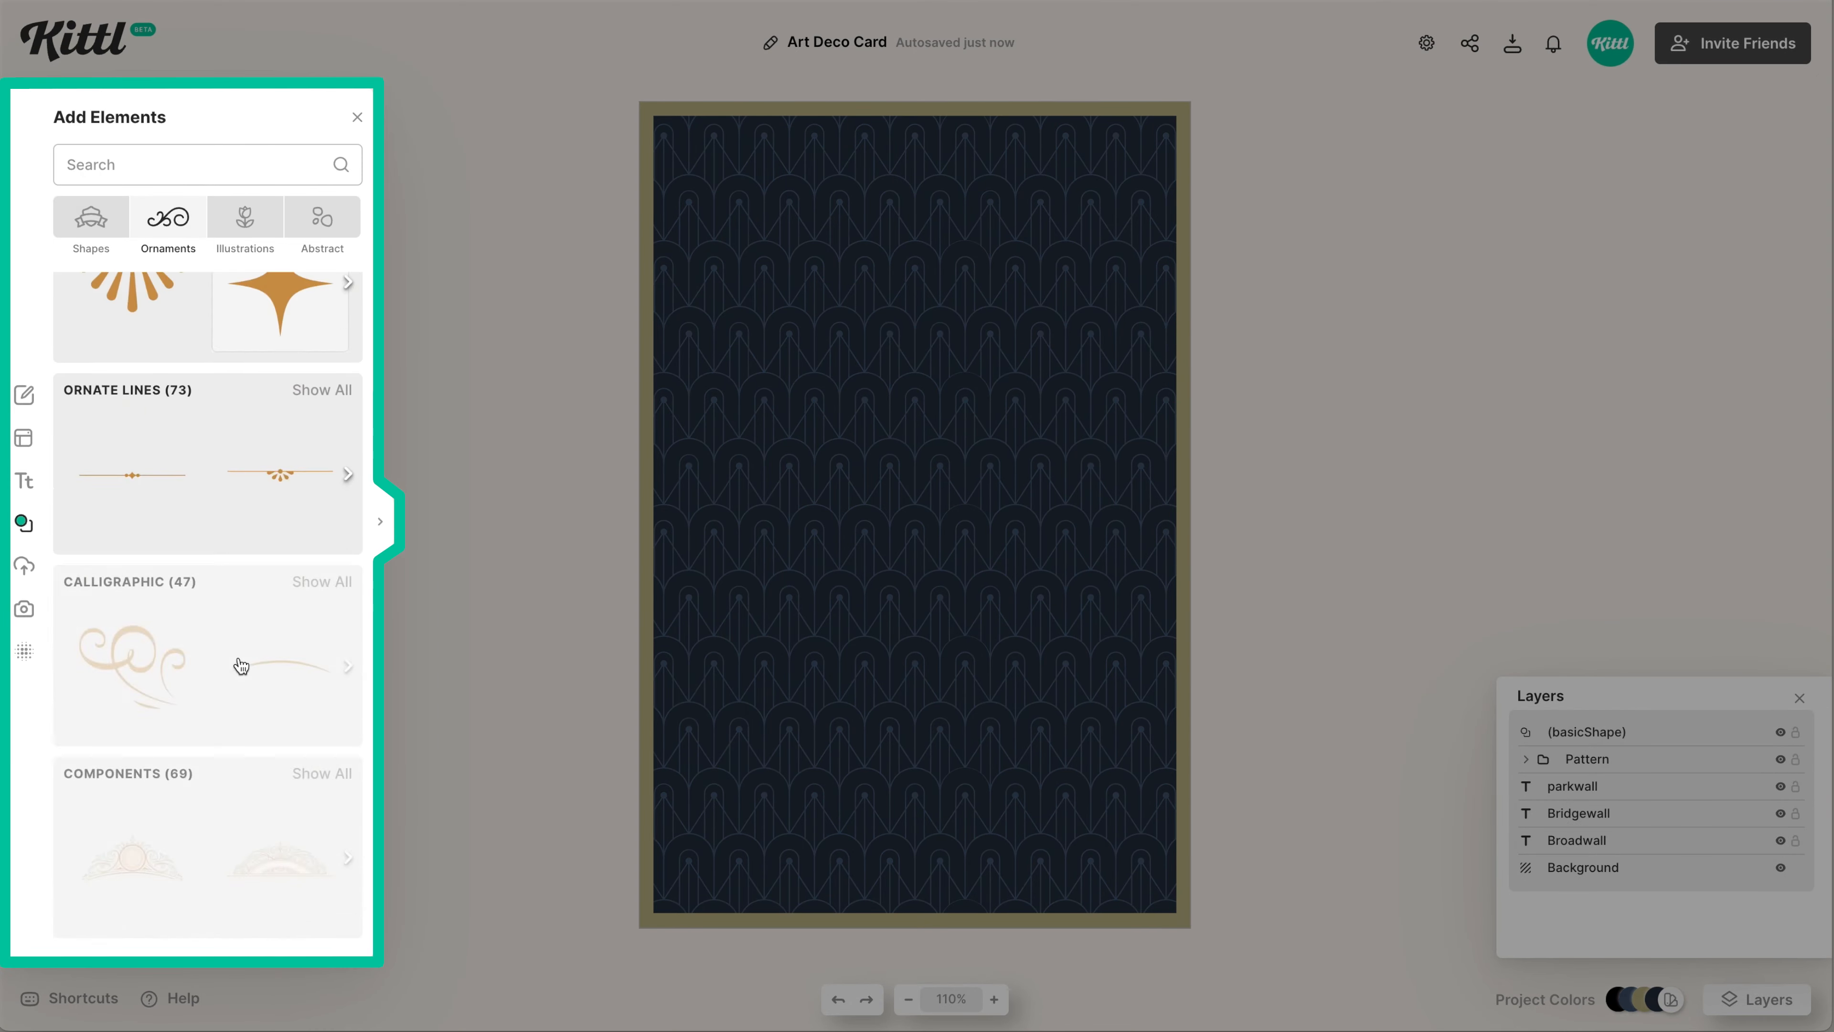
scroll(240, 665, down, 3)
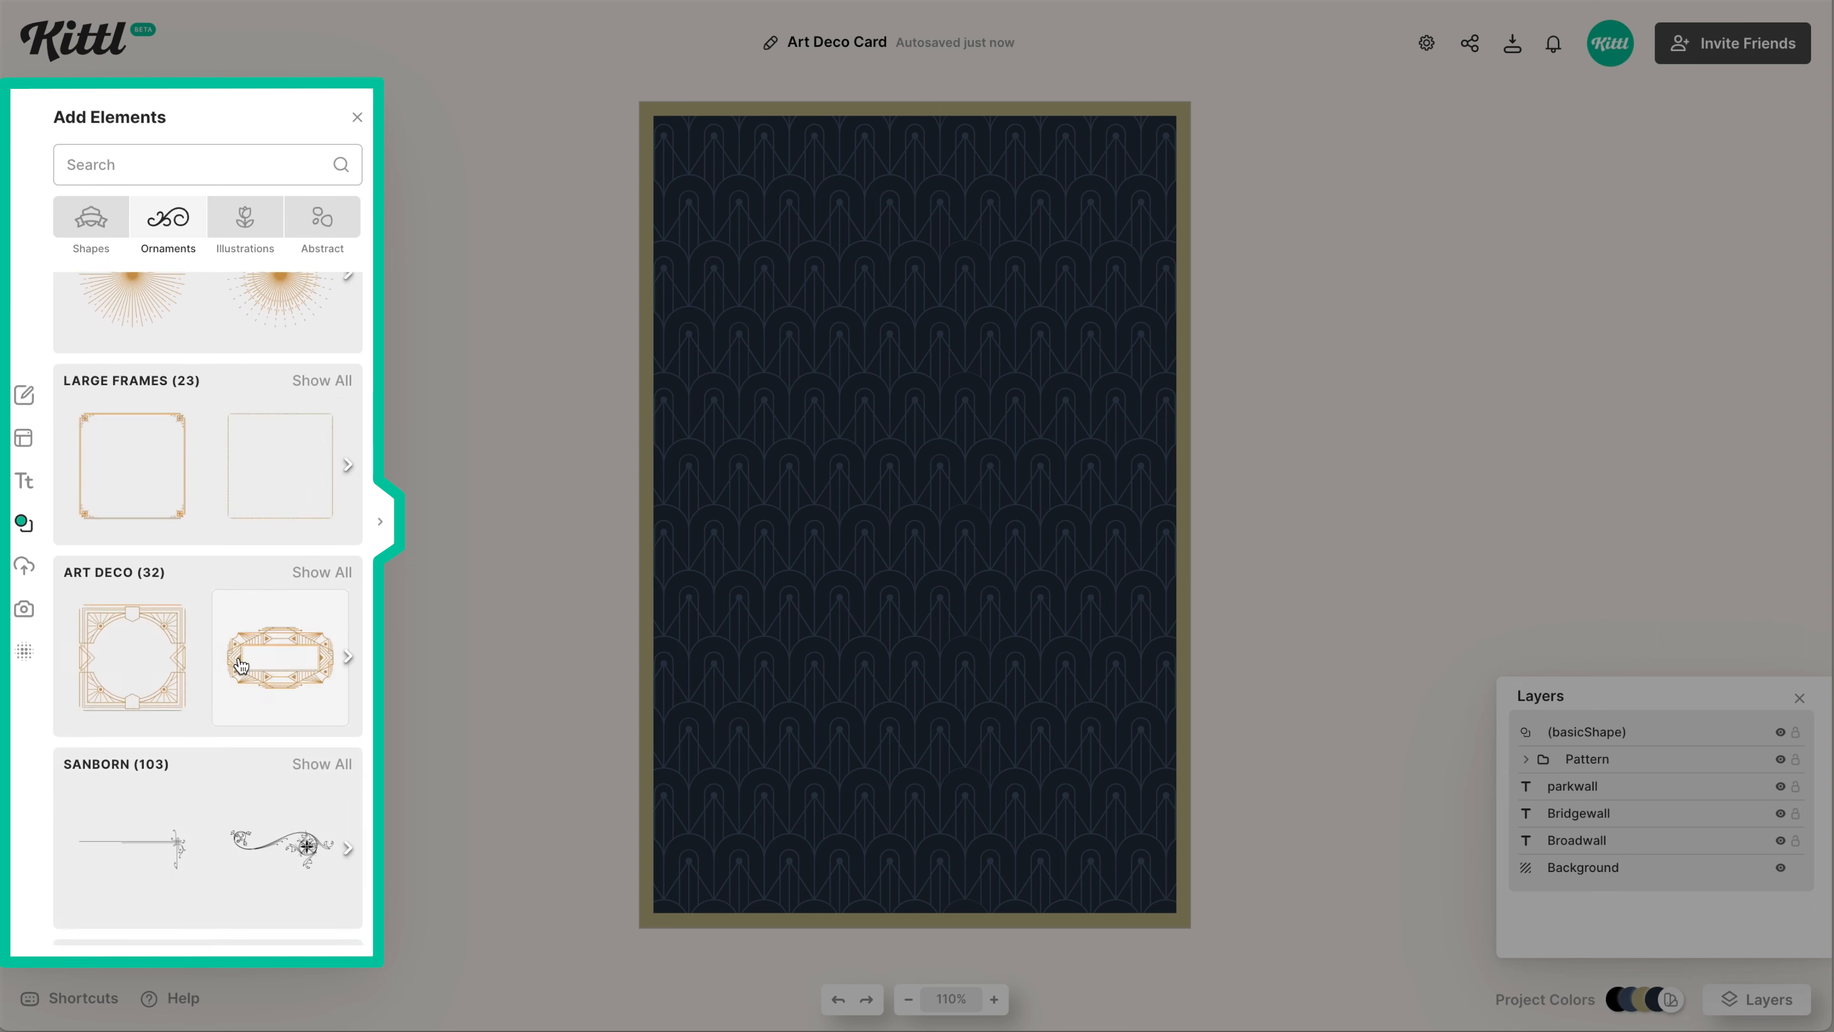
click(326, 574)
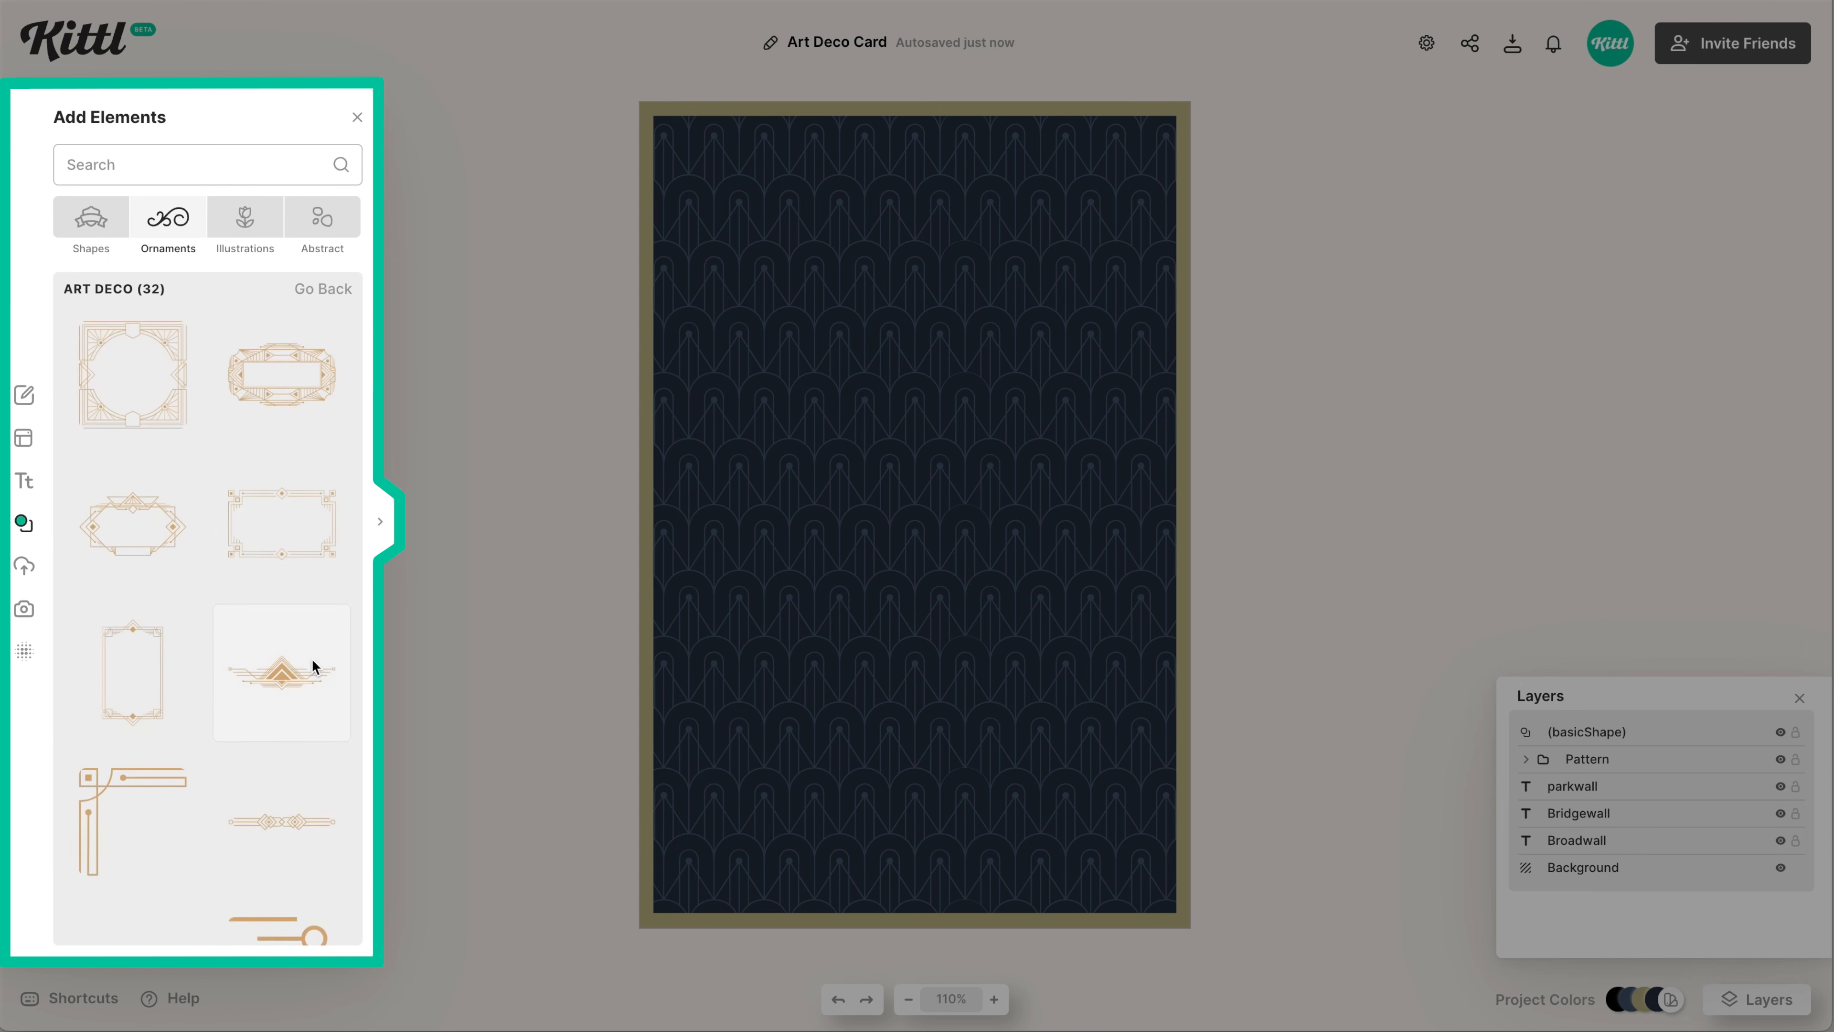
scroll(324, 645, down, 3)
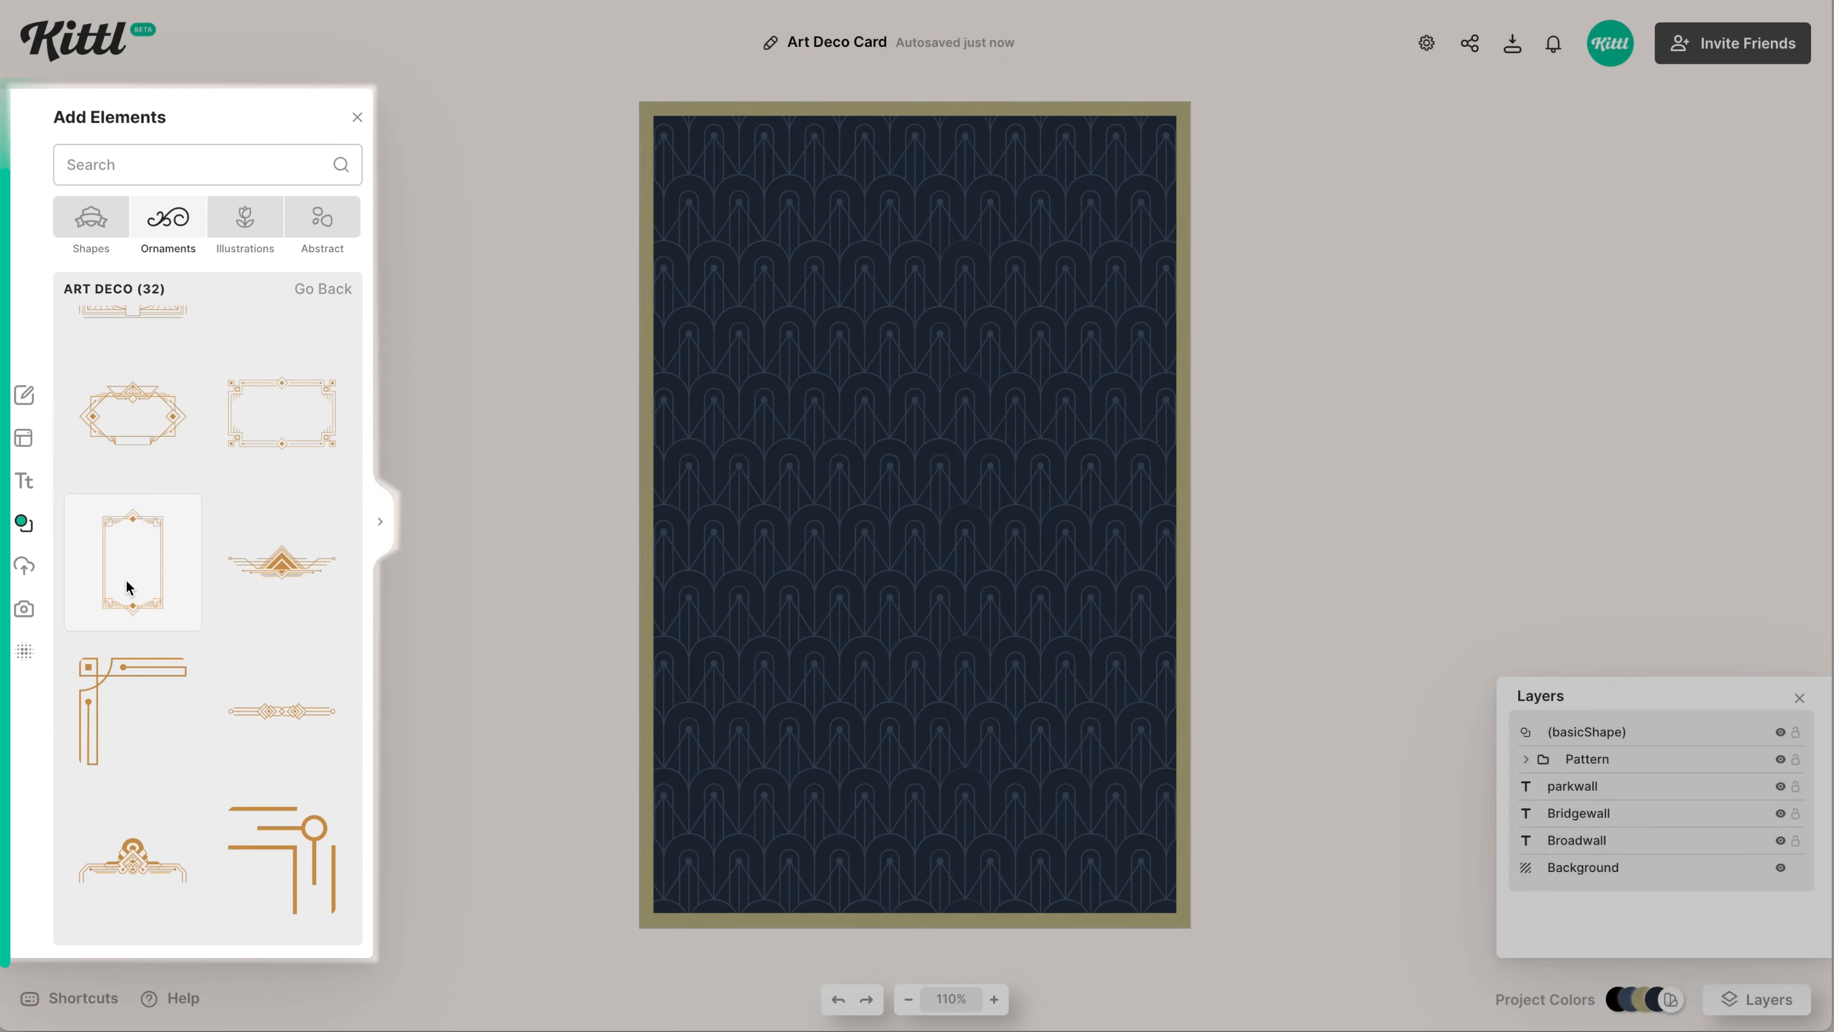
click(128, 582)
drag(968, 607, 1104, 919)
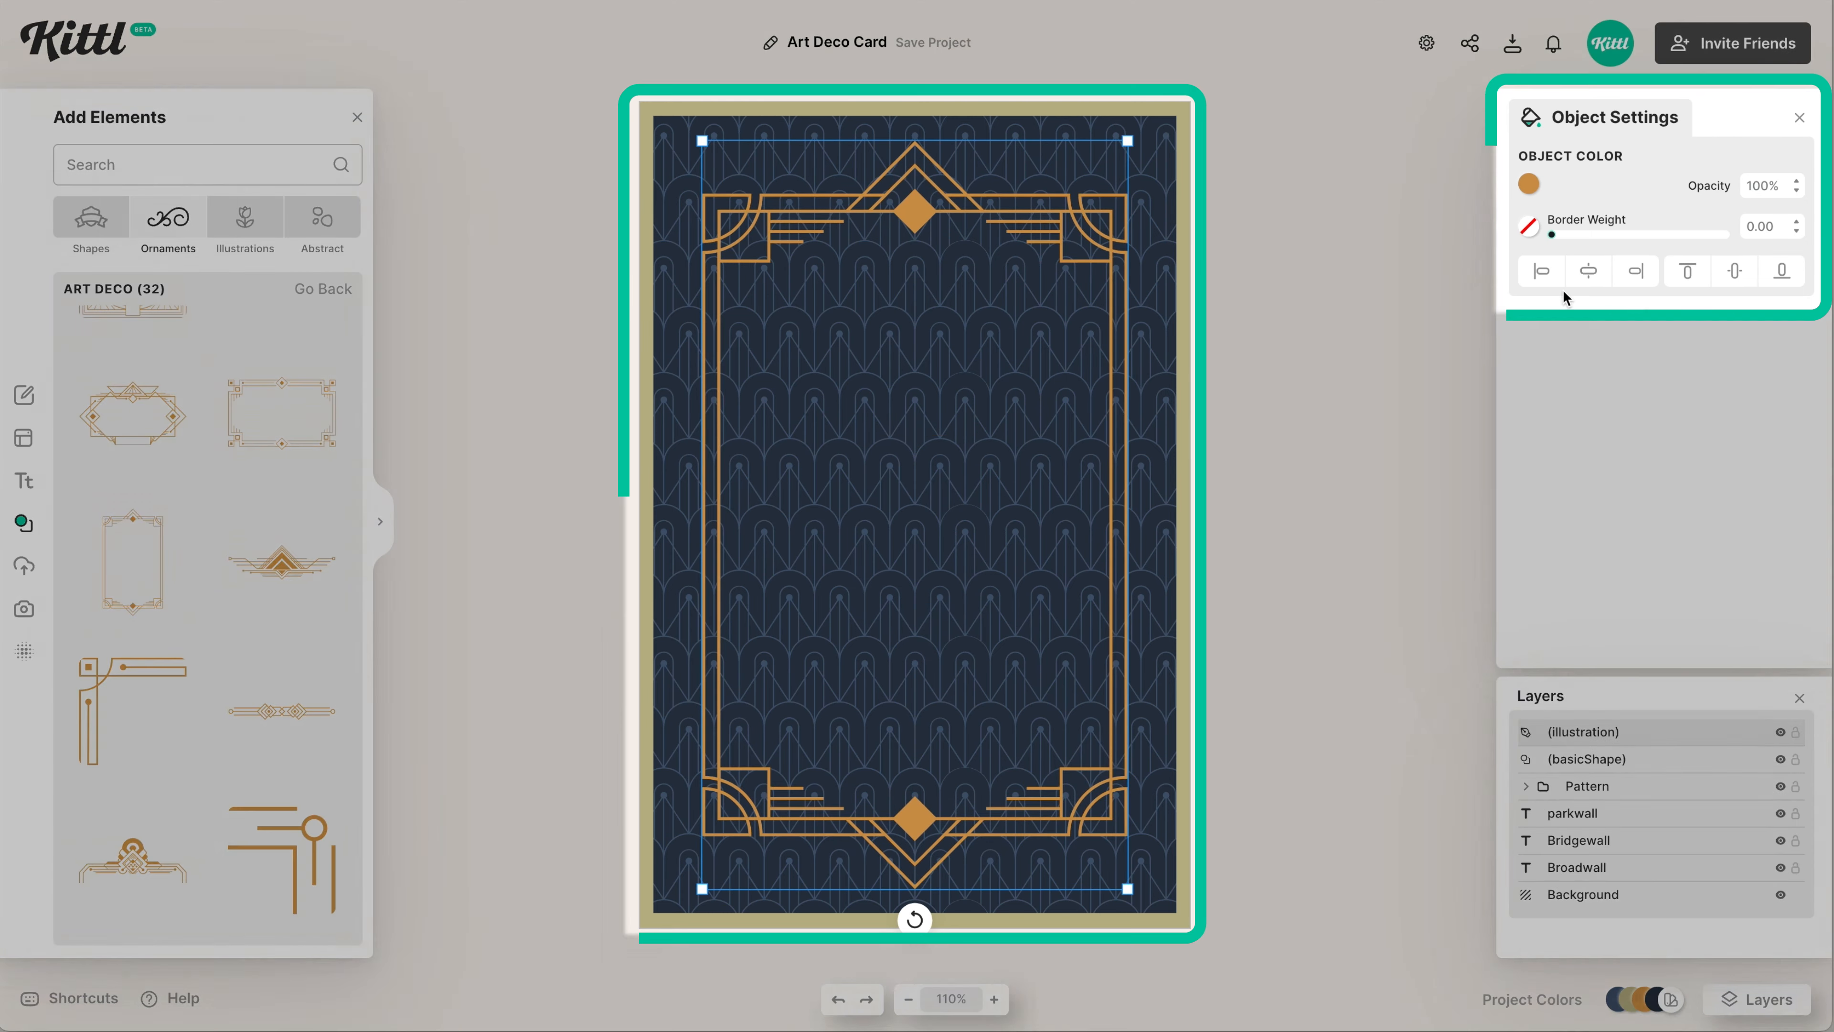
Centre the ornamental frame horizontally and vertically on the card and enlarge it until its pointed tips meet the border
click(1587, 275)
click(1738, 278)
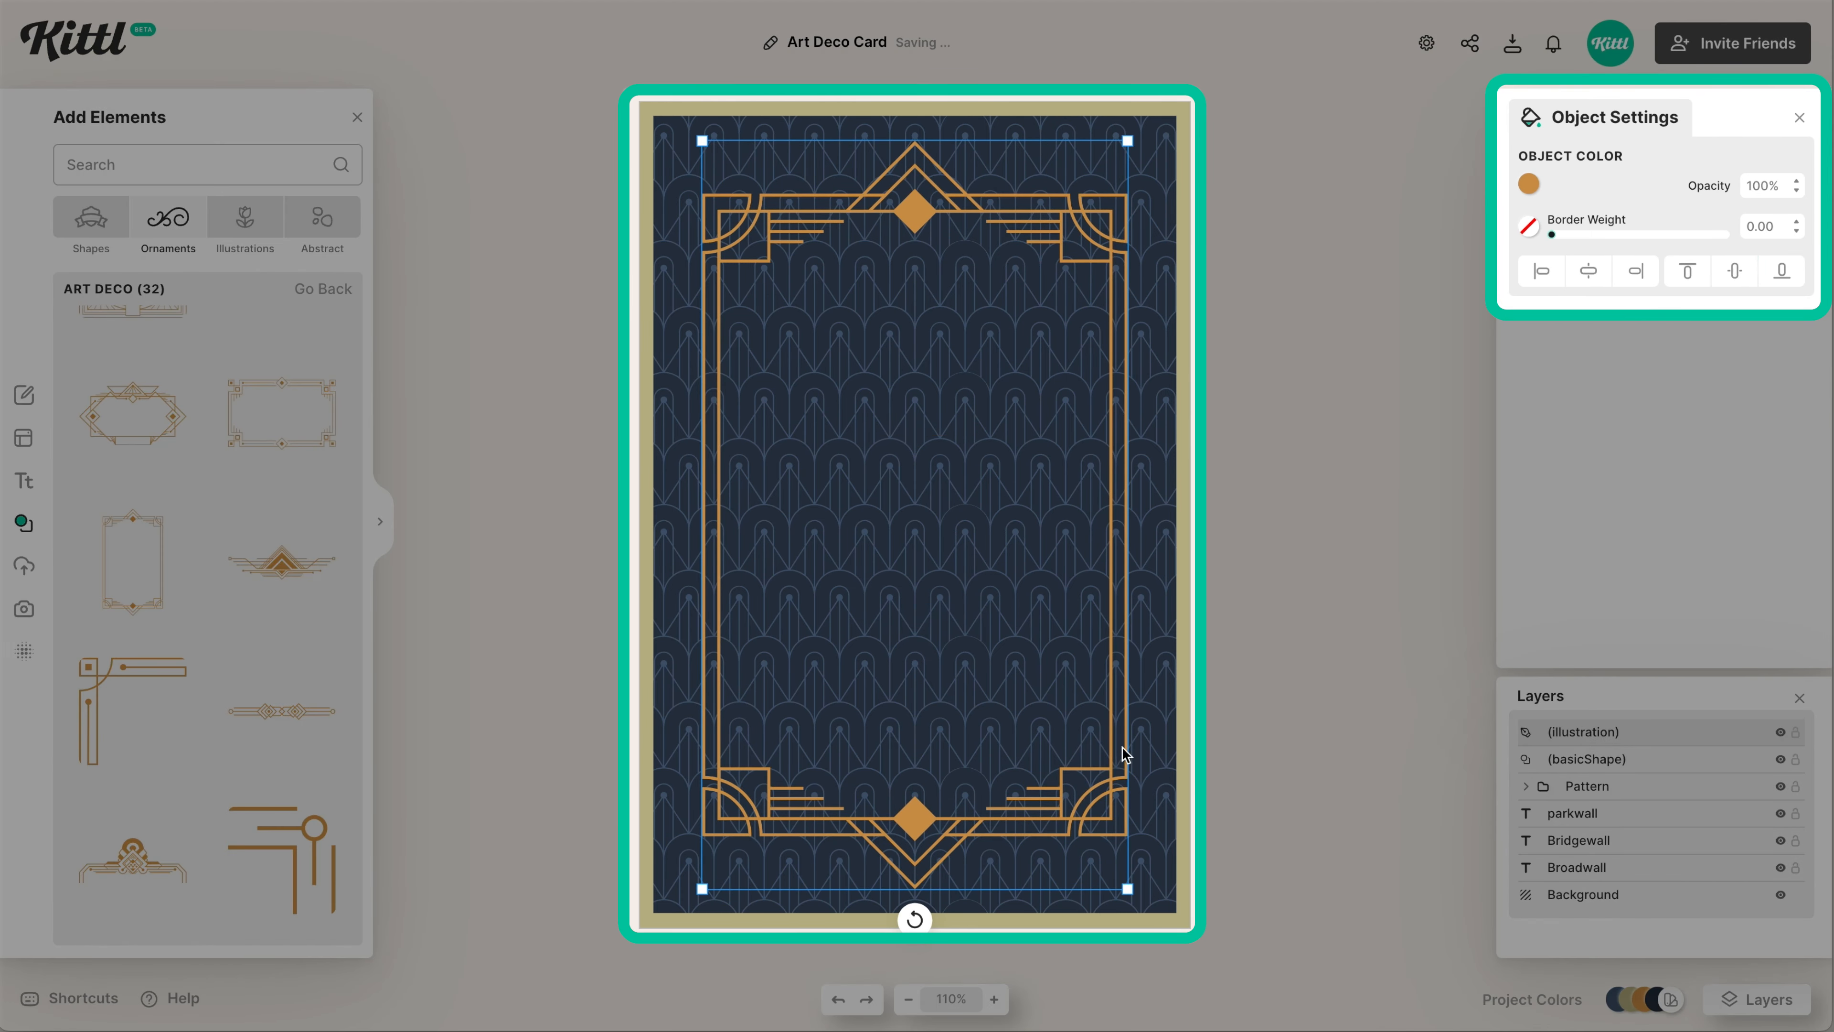
drag(1128, 891, 1146, 919)
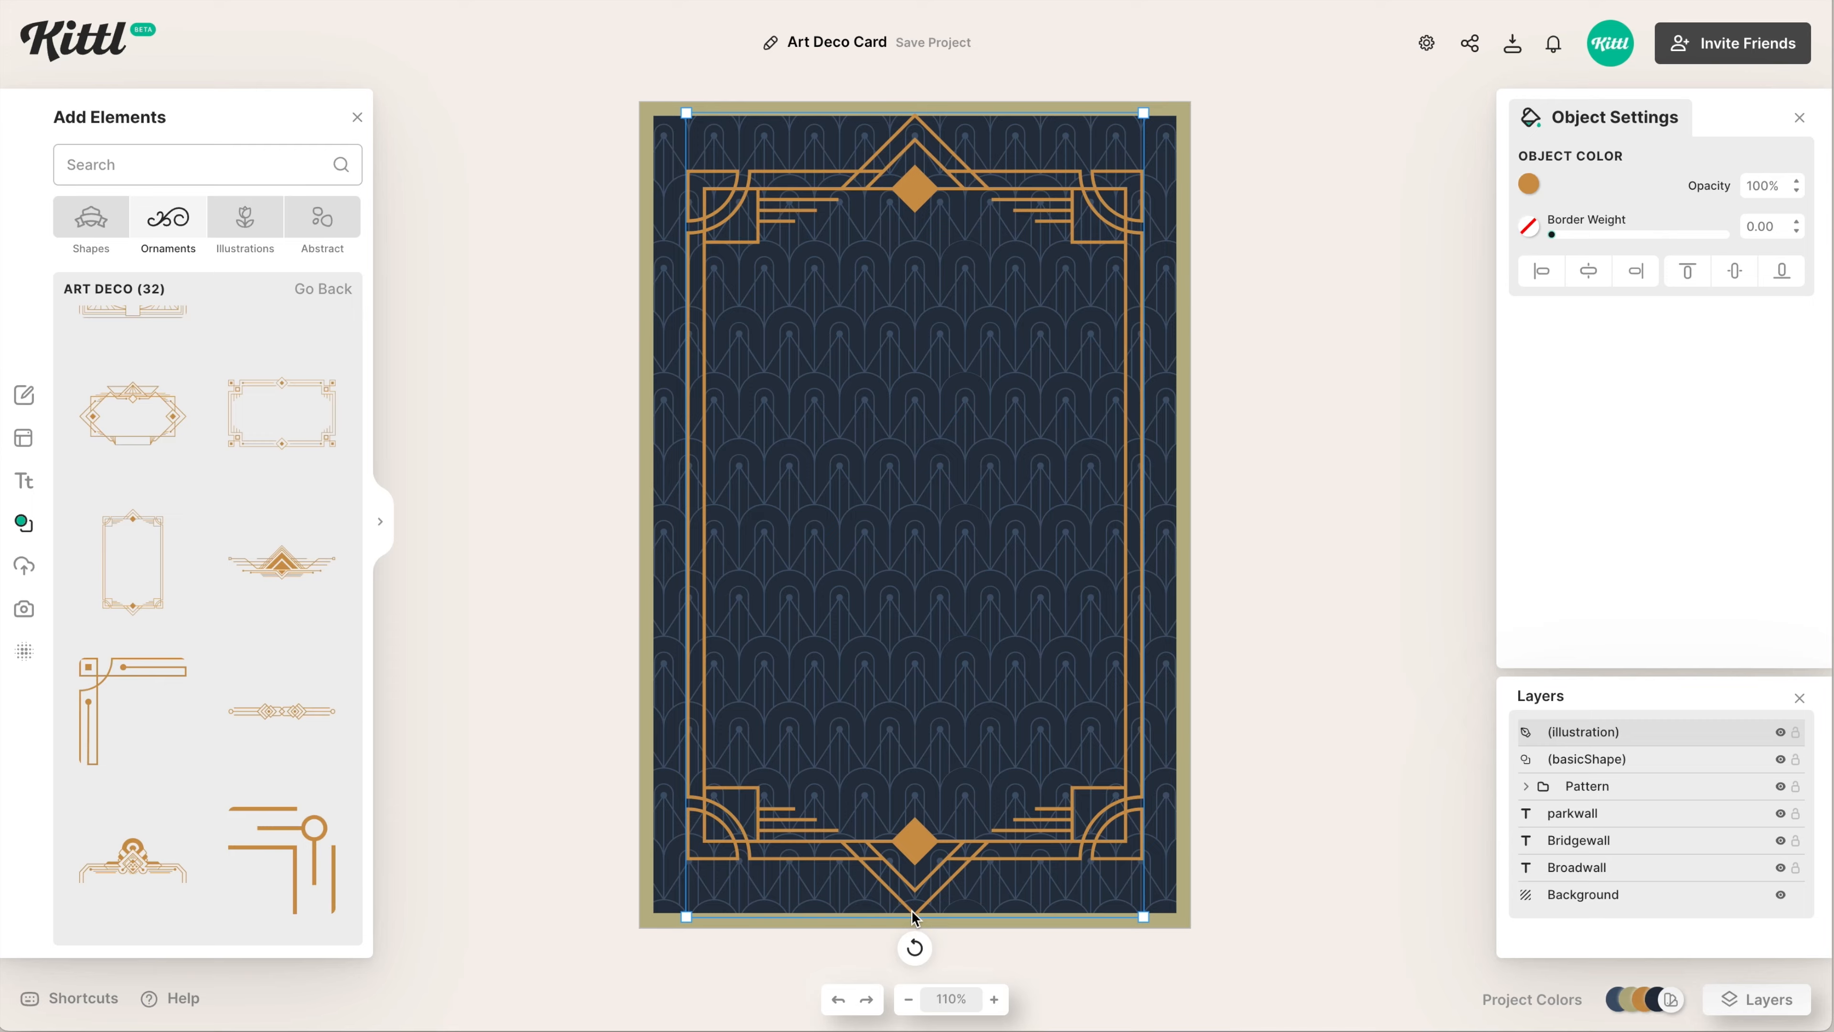
Recolour the ornamental frame with the border's olive gold, hex bcb588, from the document palette
scroll(913, 916, up, 5)
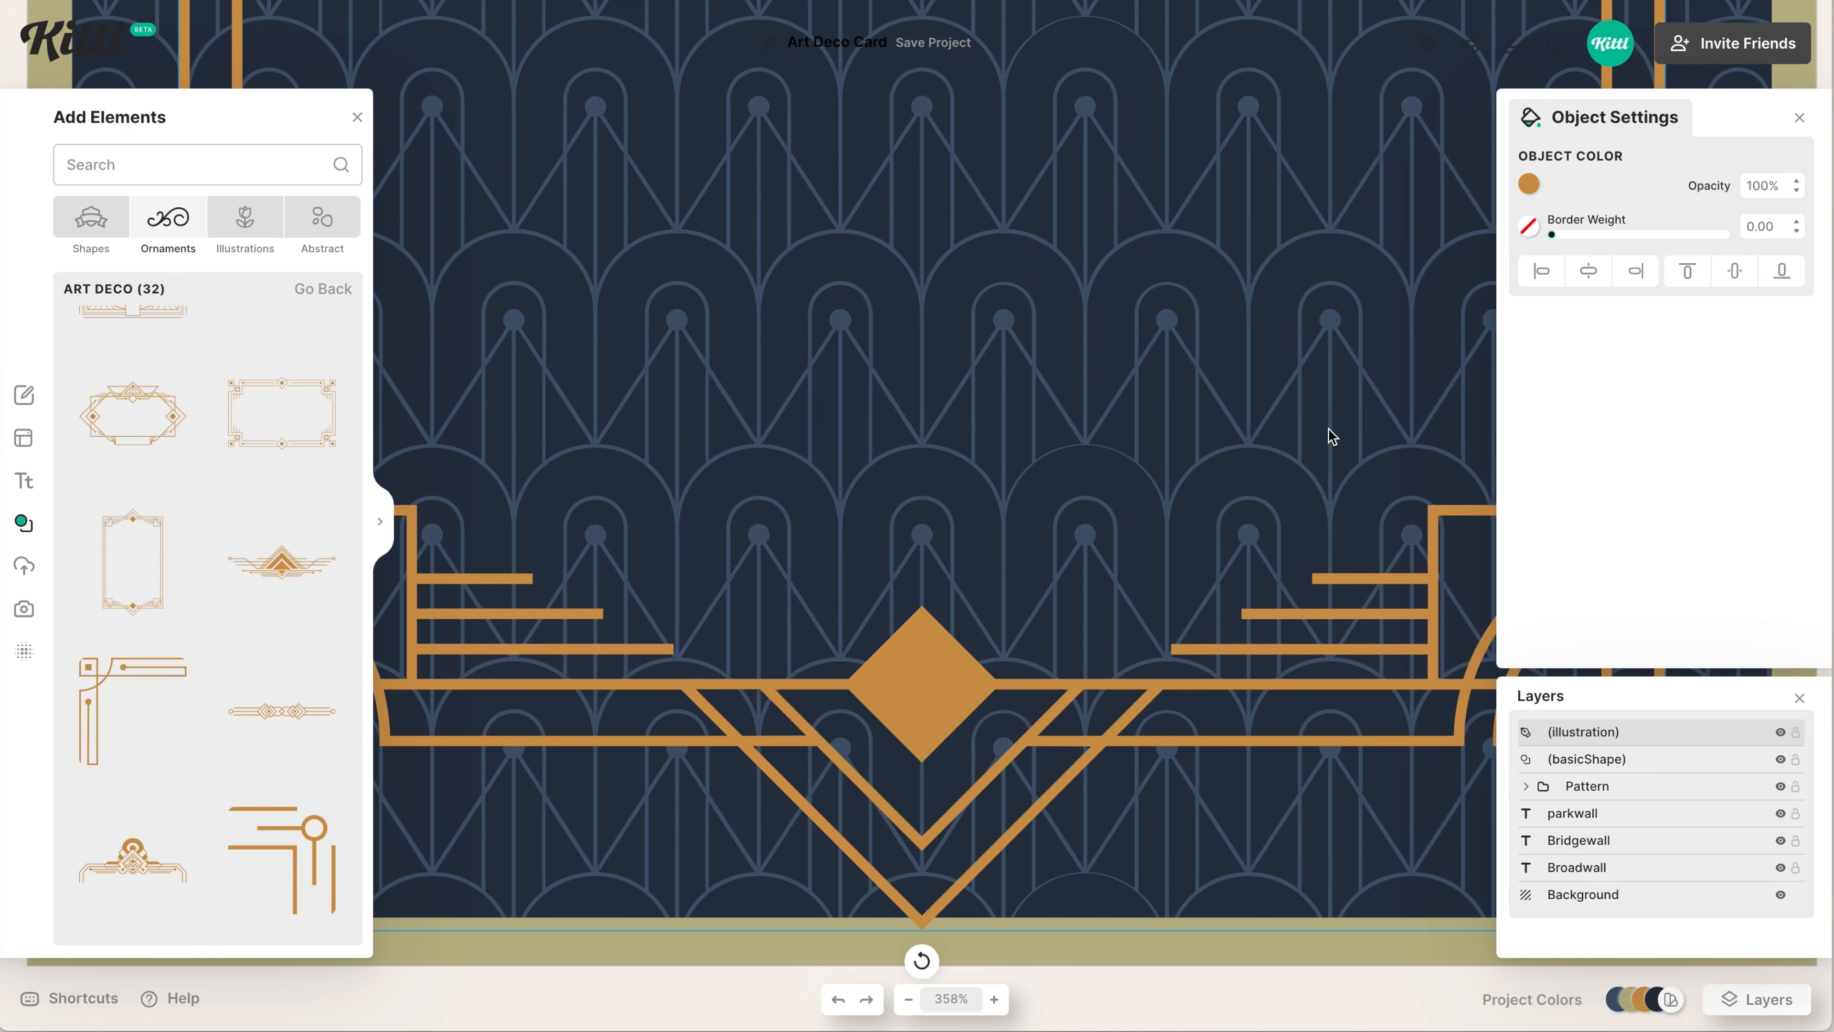
click(1530, 185)
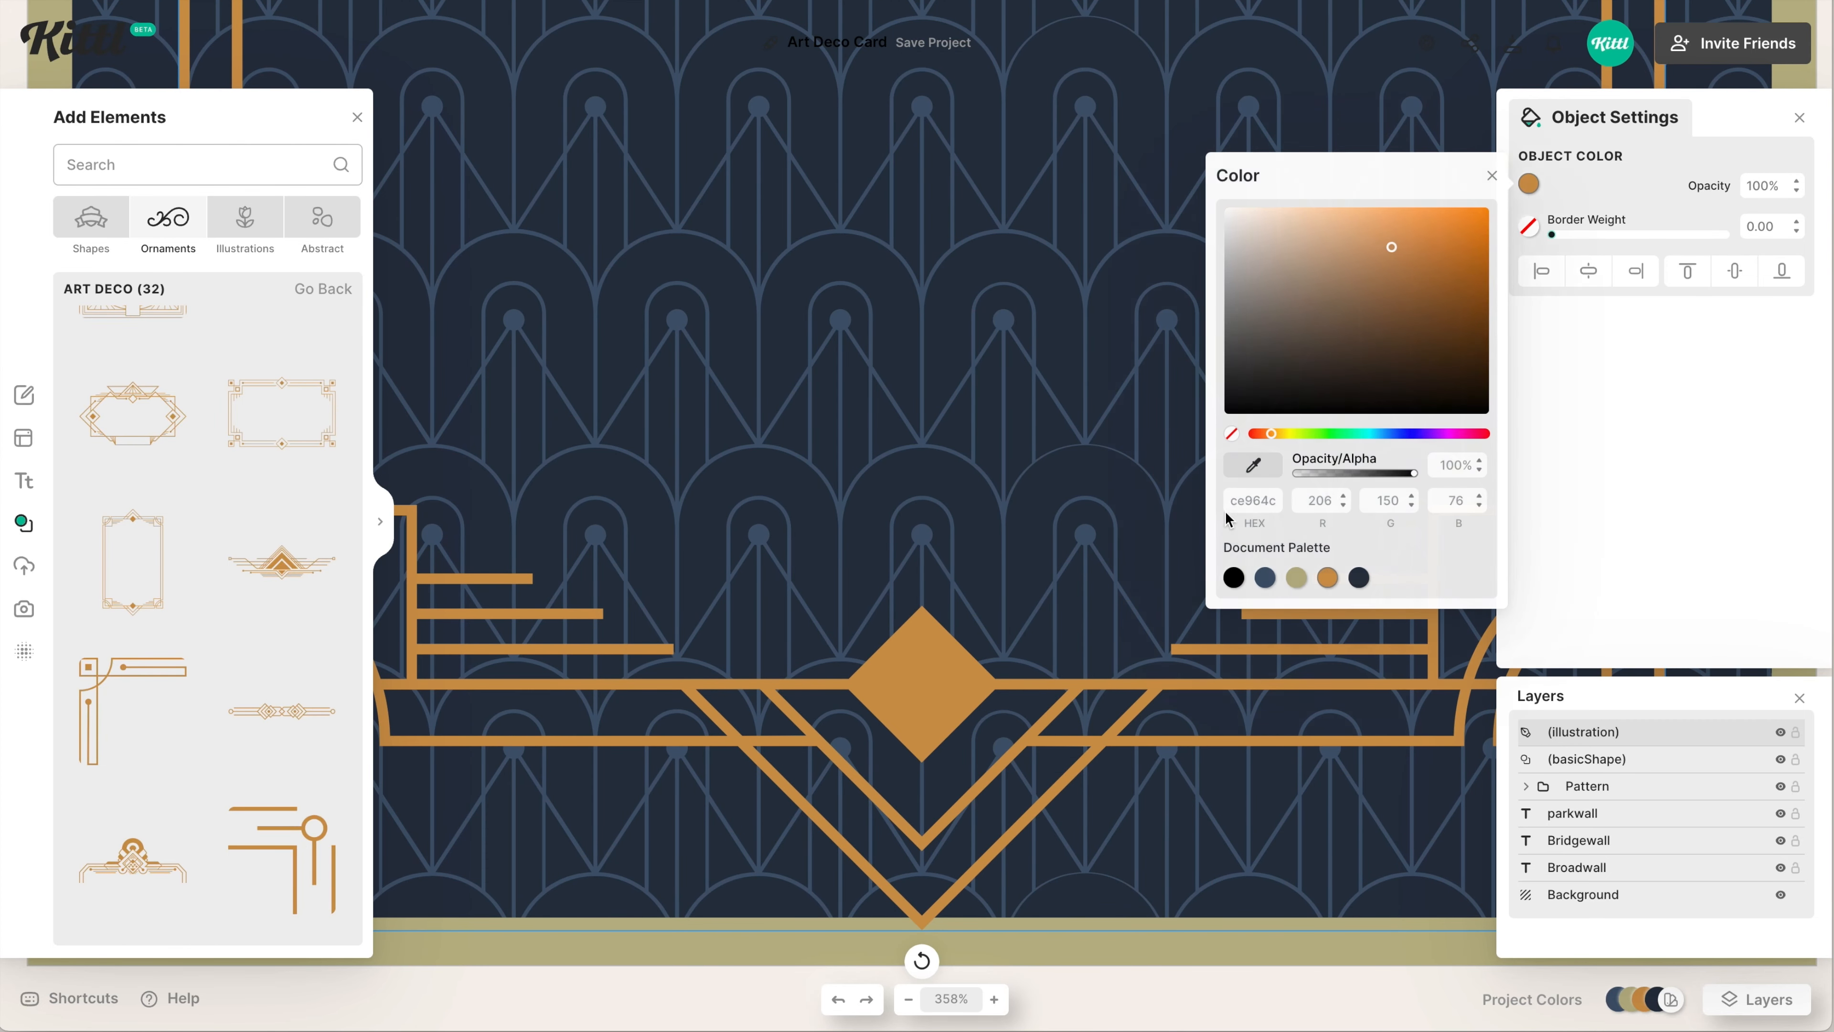
click(1298, 578)
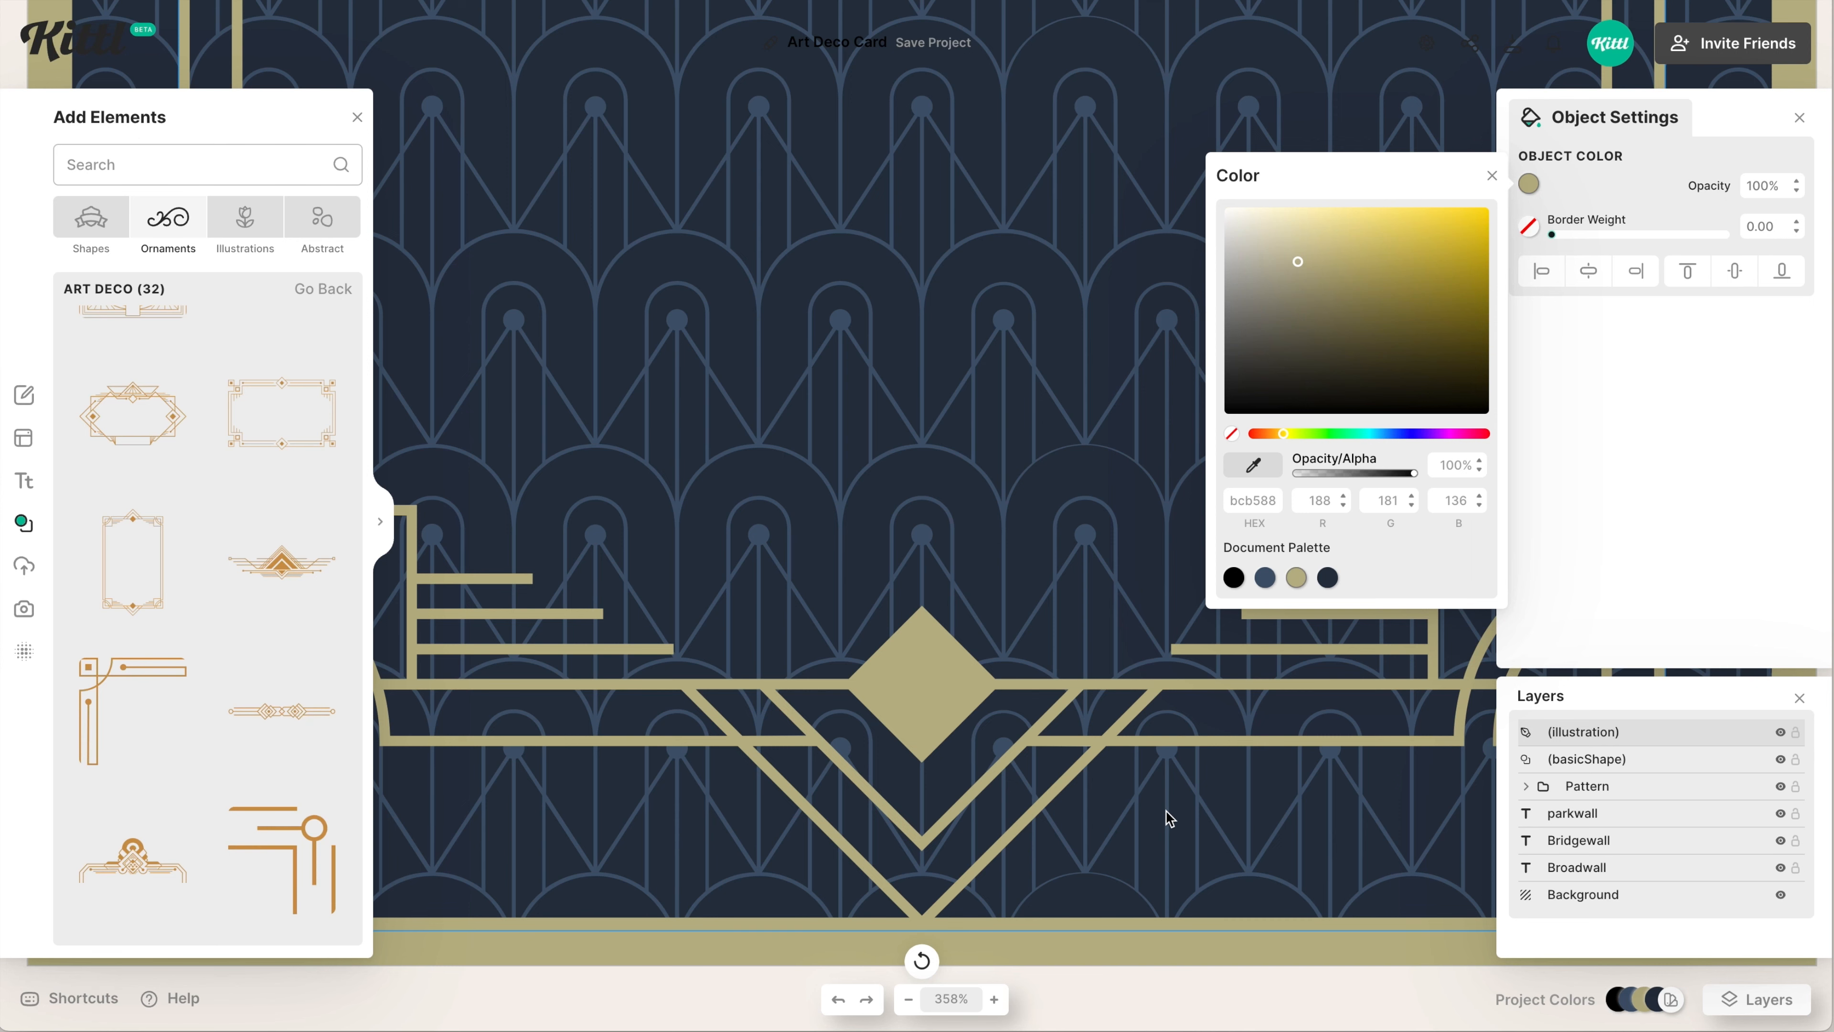
click(1168, 818)
Rename the rectangle's layer as Border and lock it
double_click(1597, 759)
text(B)
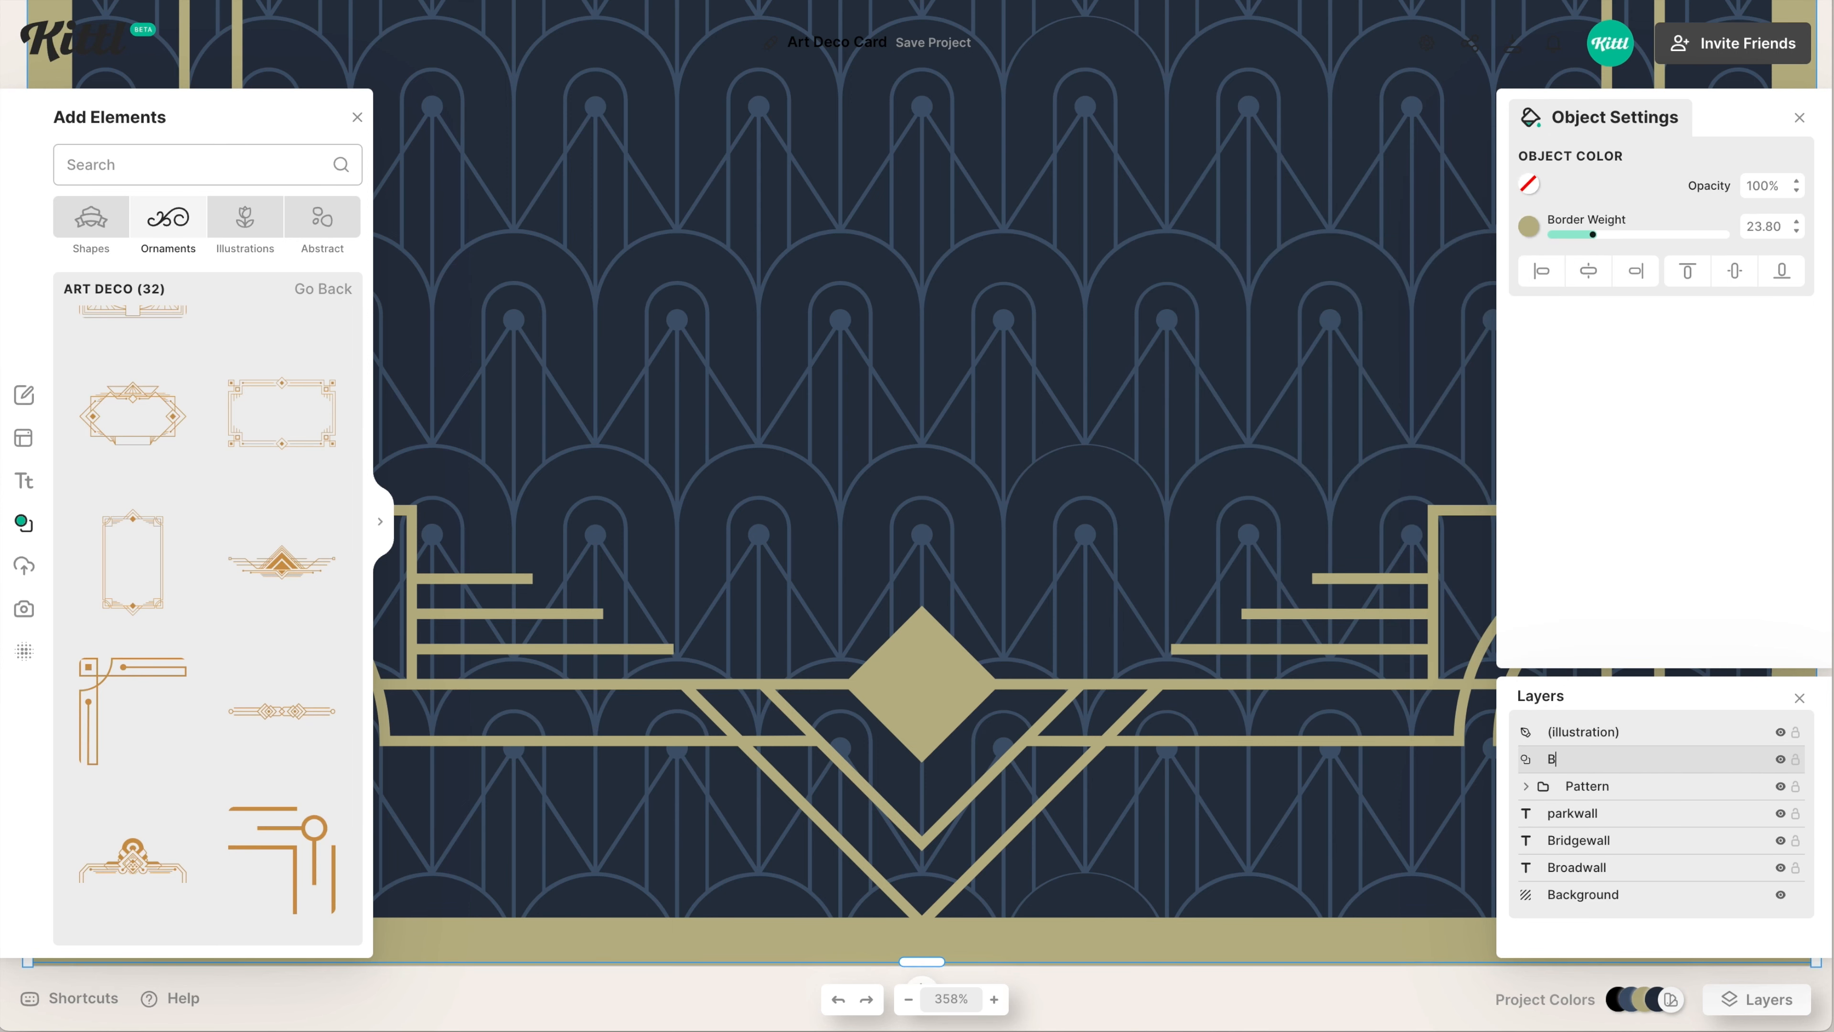
text(order)
click(1795, 758)
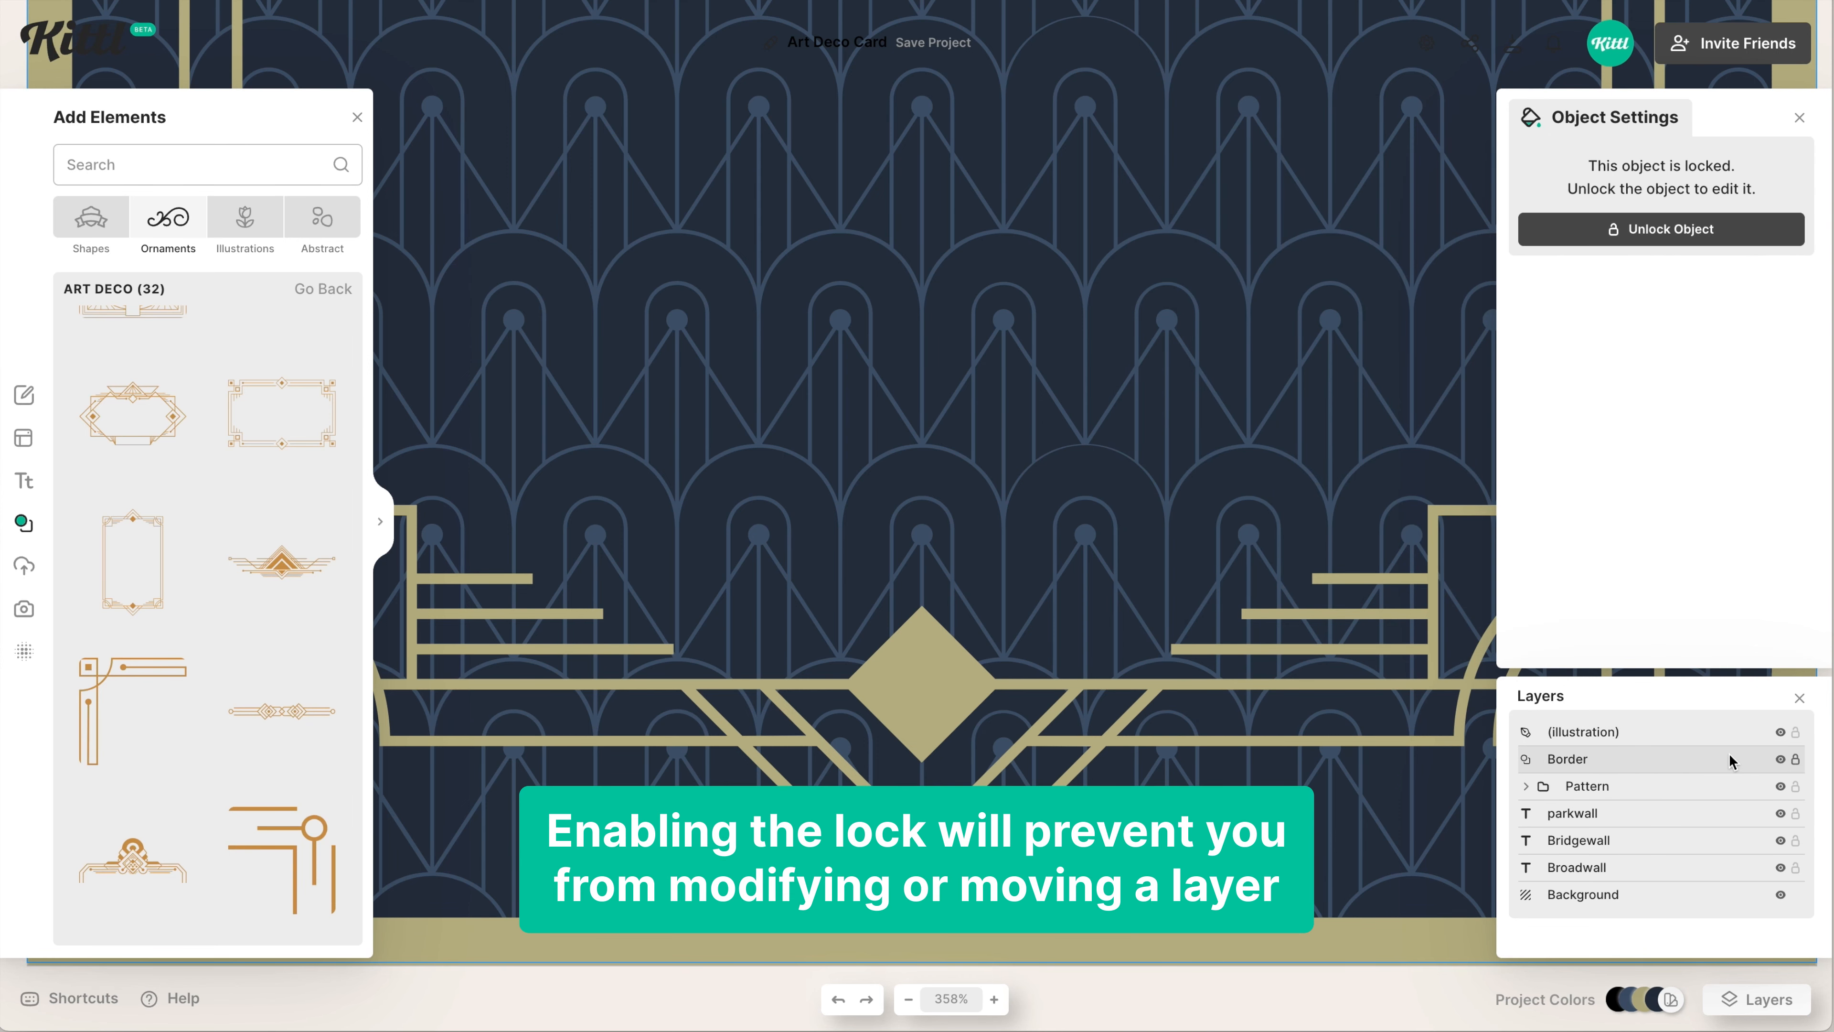
Rename the ornament's layer as Frame, and lock both it and the Pattern group
double_click(1607, 733)
text(Frame)
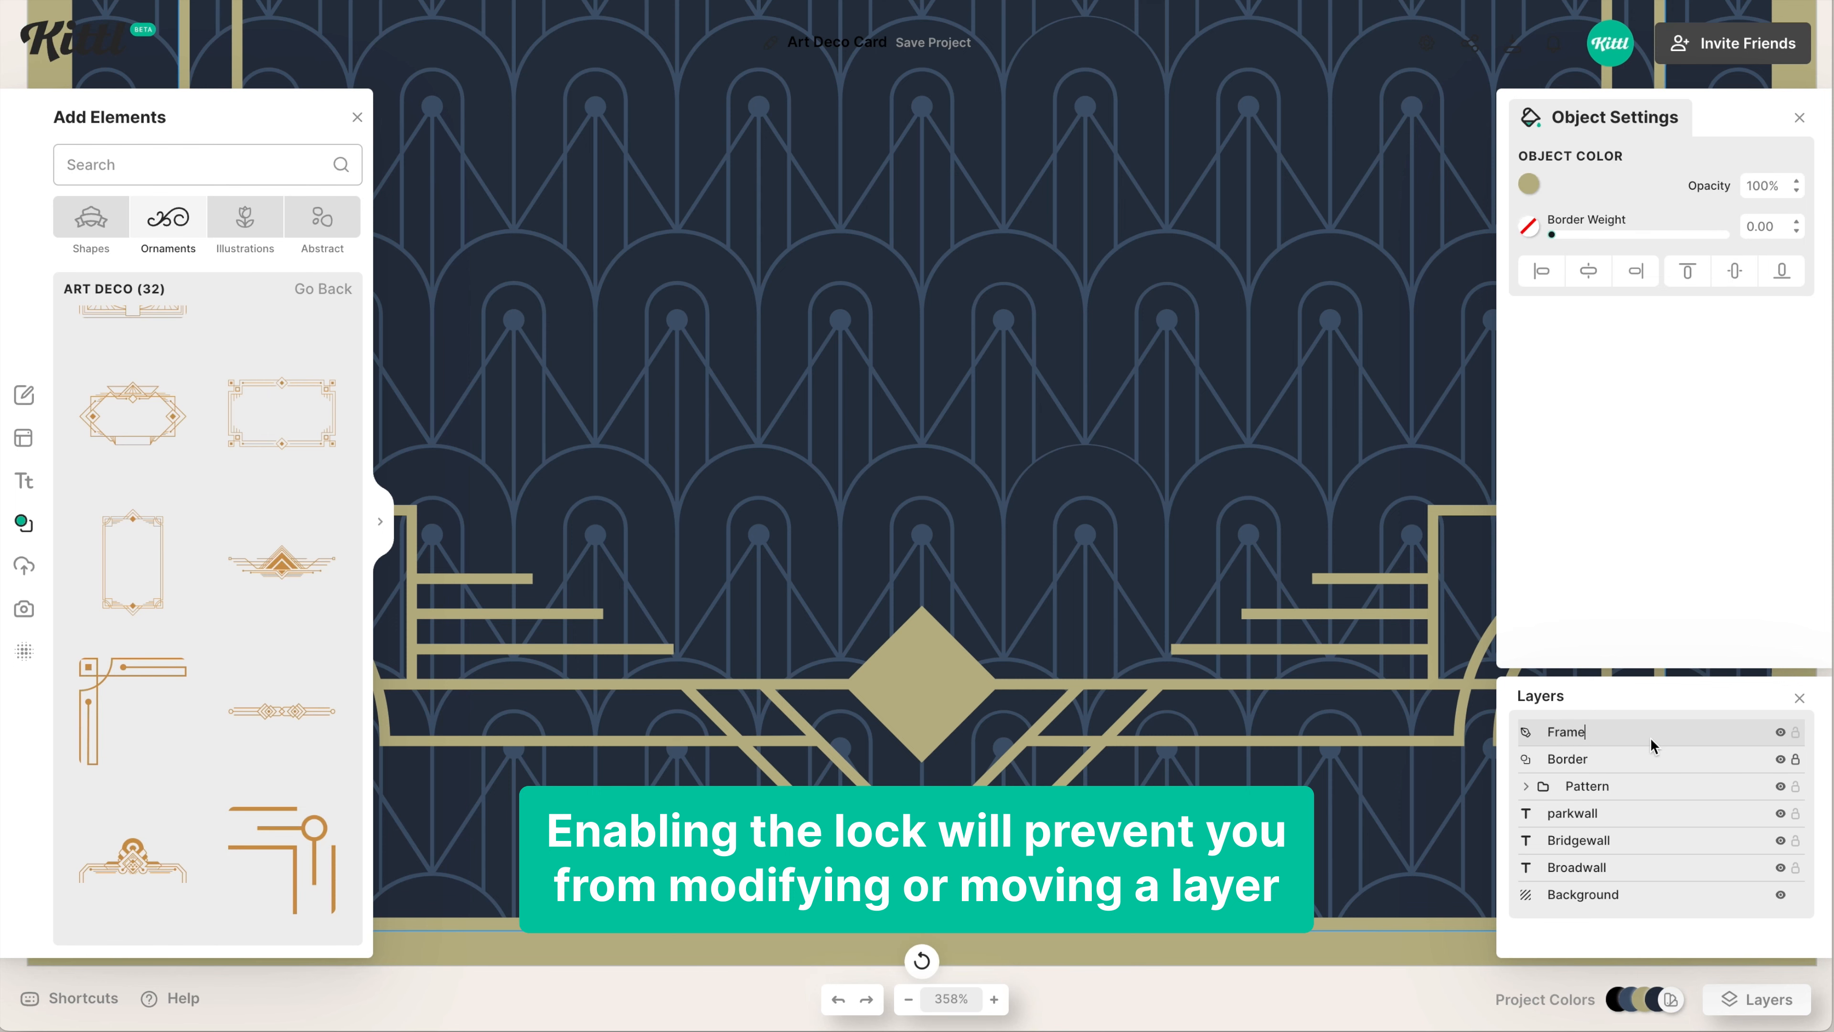
click(1796, 733)
click(1090, 561)
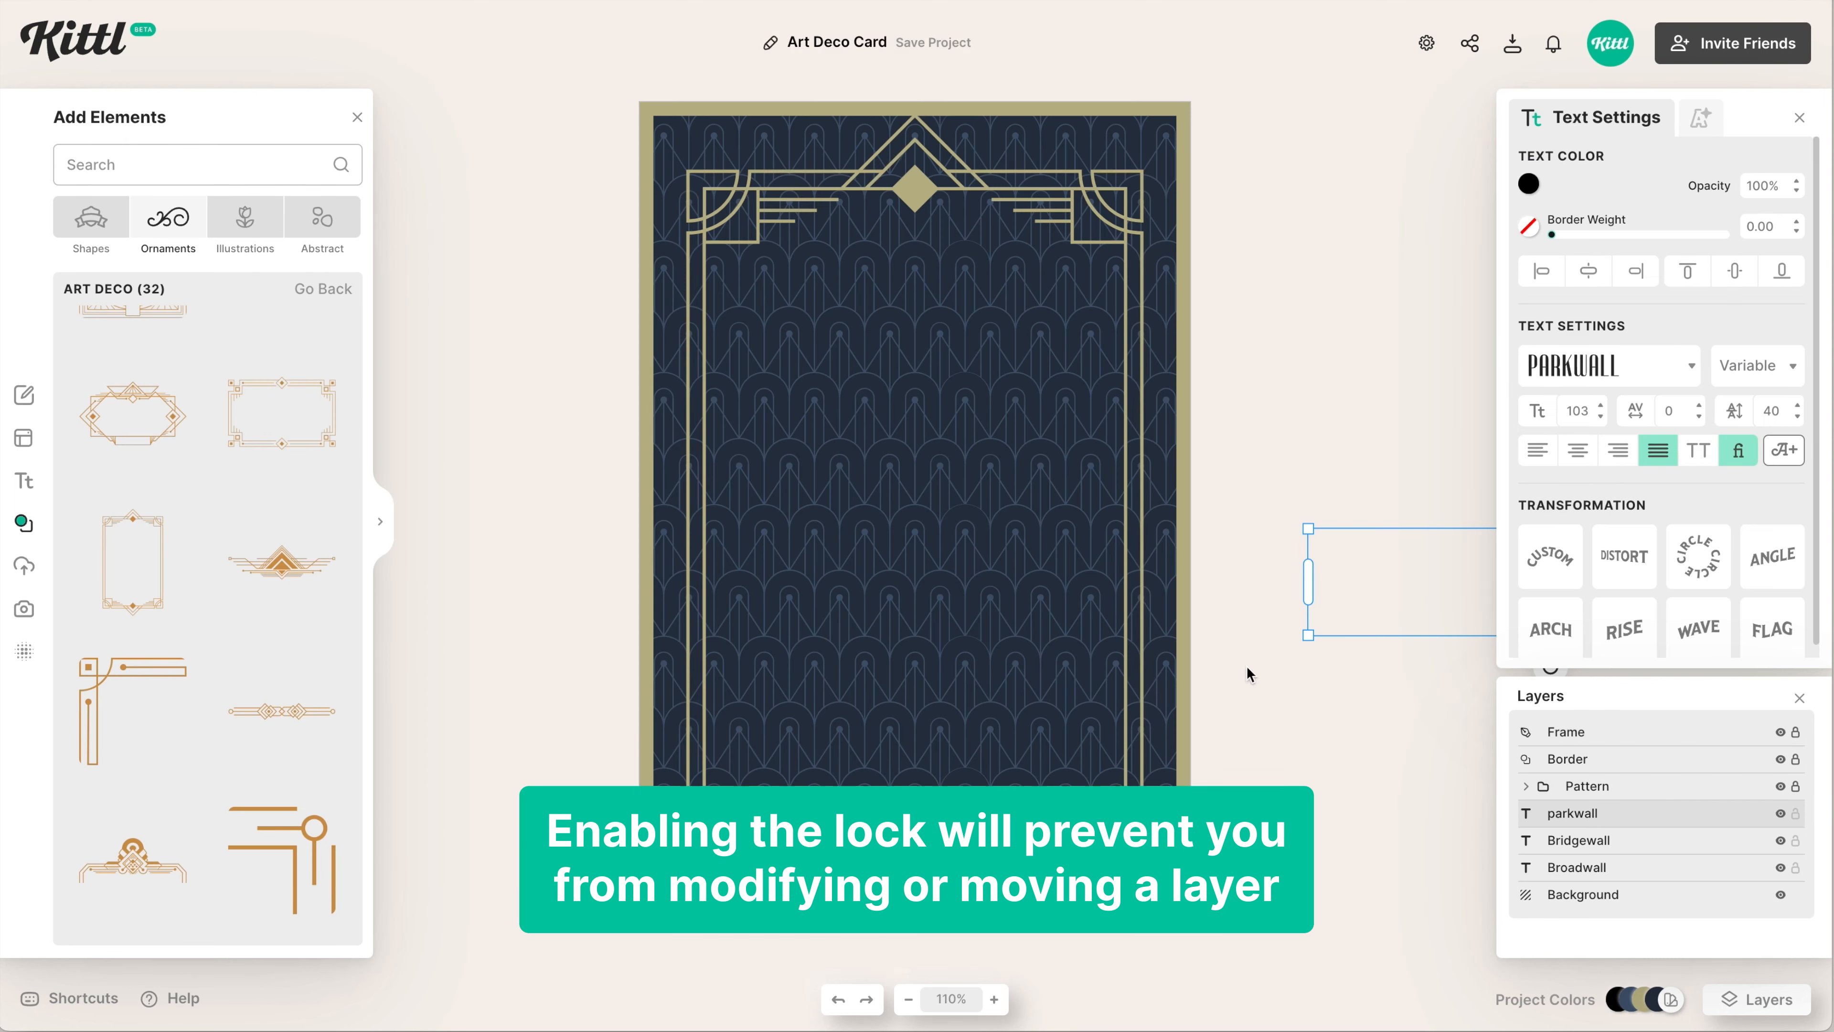
click(818, 552)
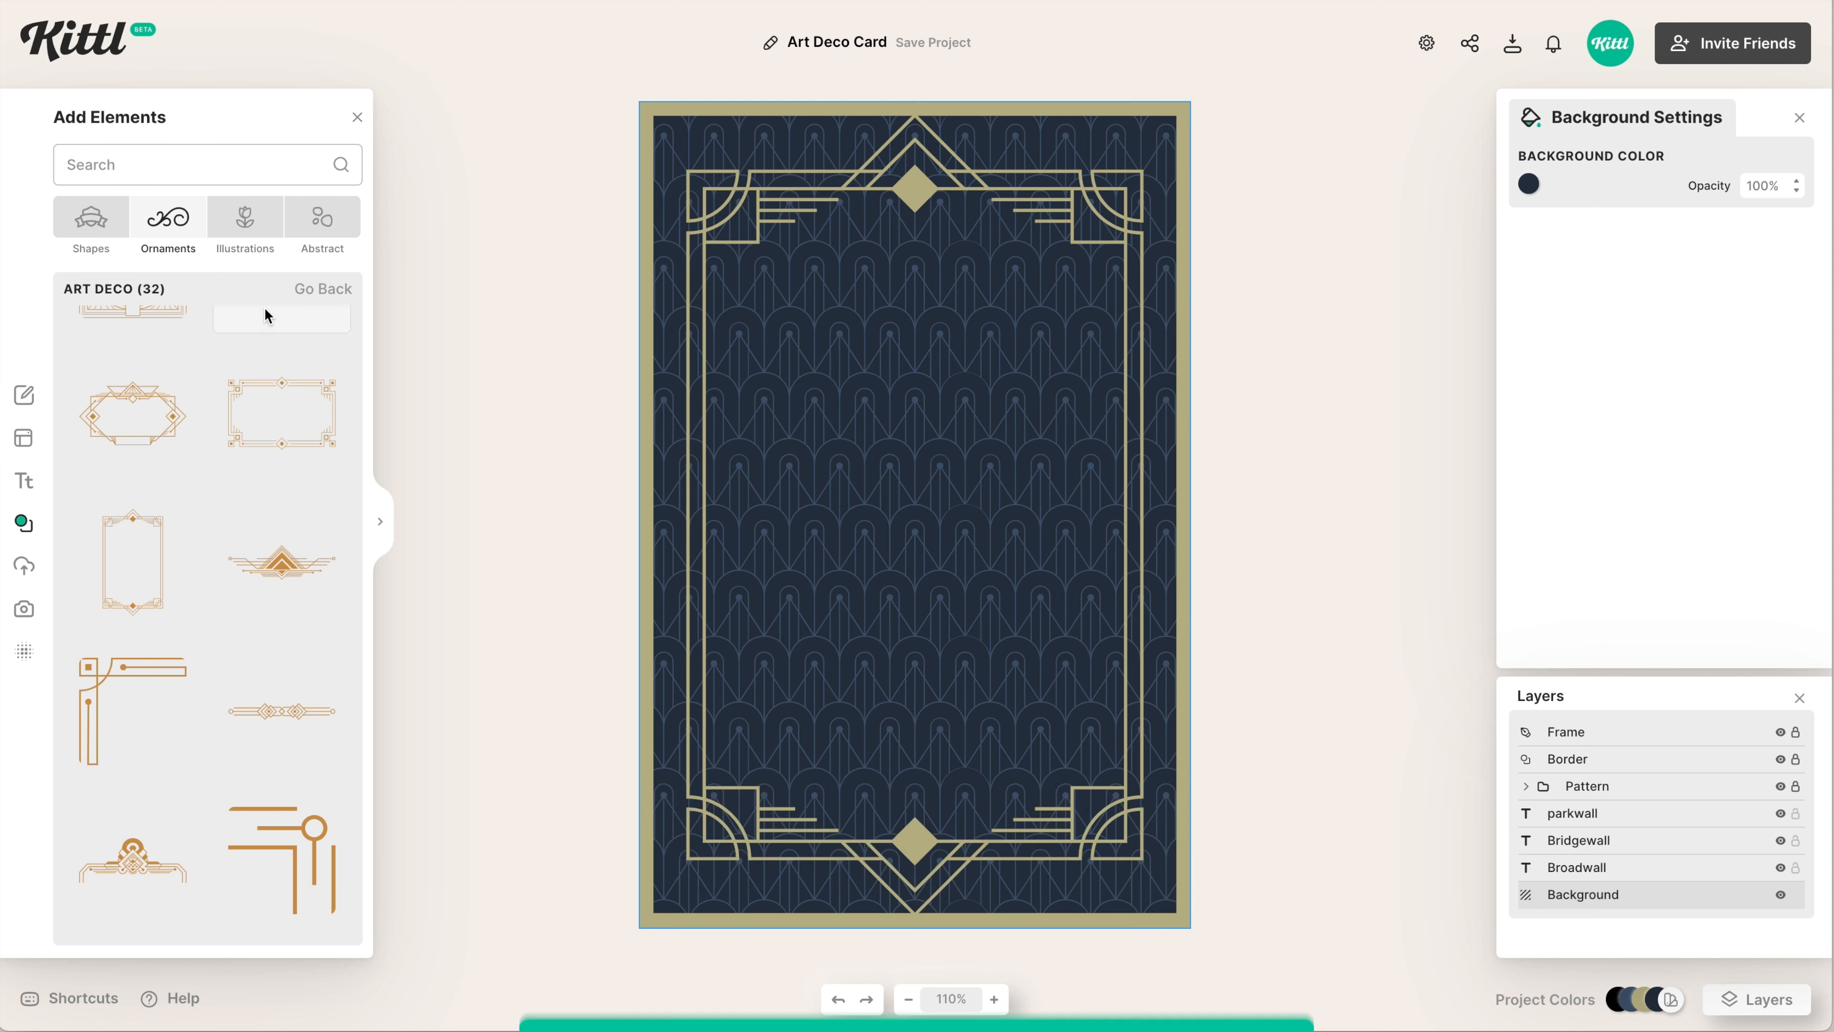
Add a basic square and align its upper-left corner with the inner corner area of the ornamental frame
click(90, 228)
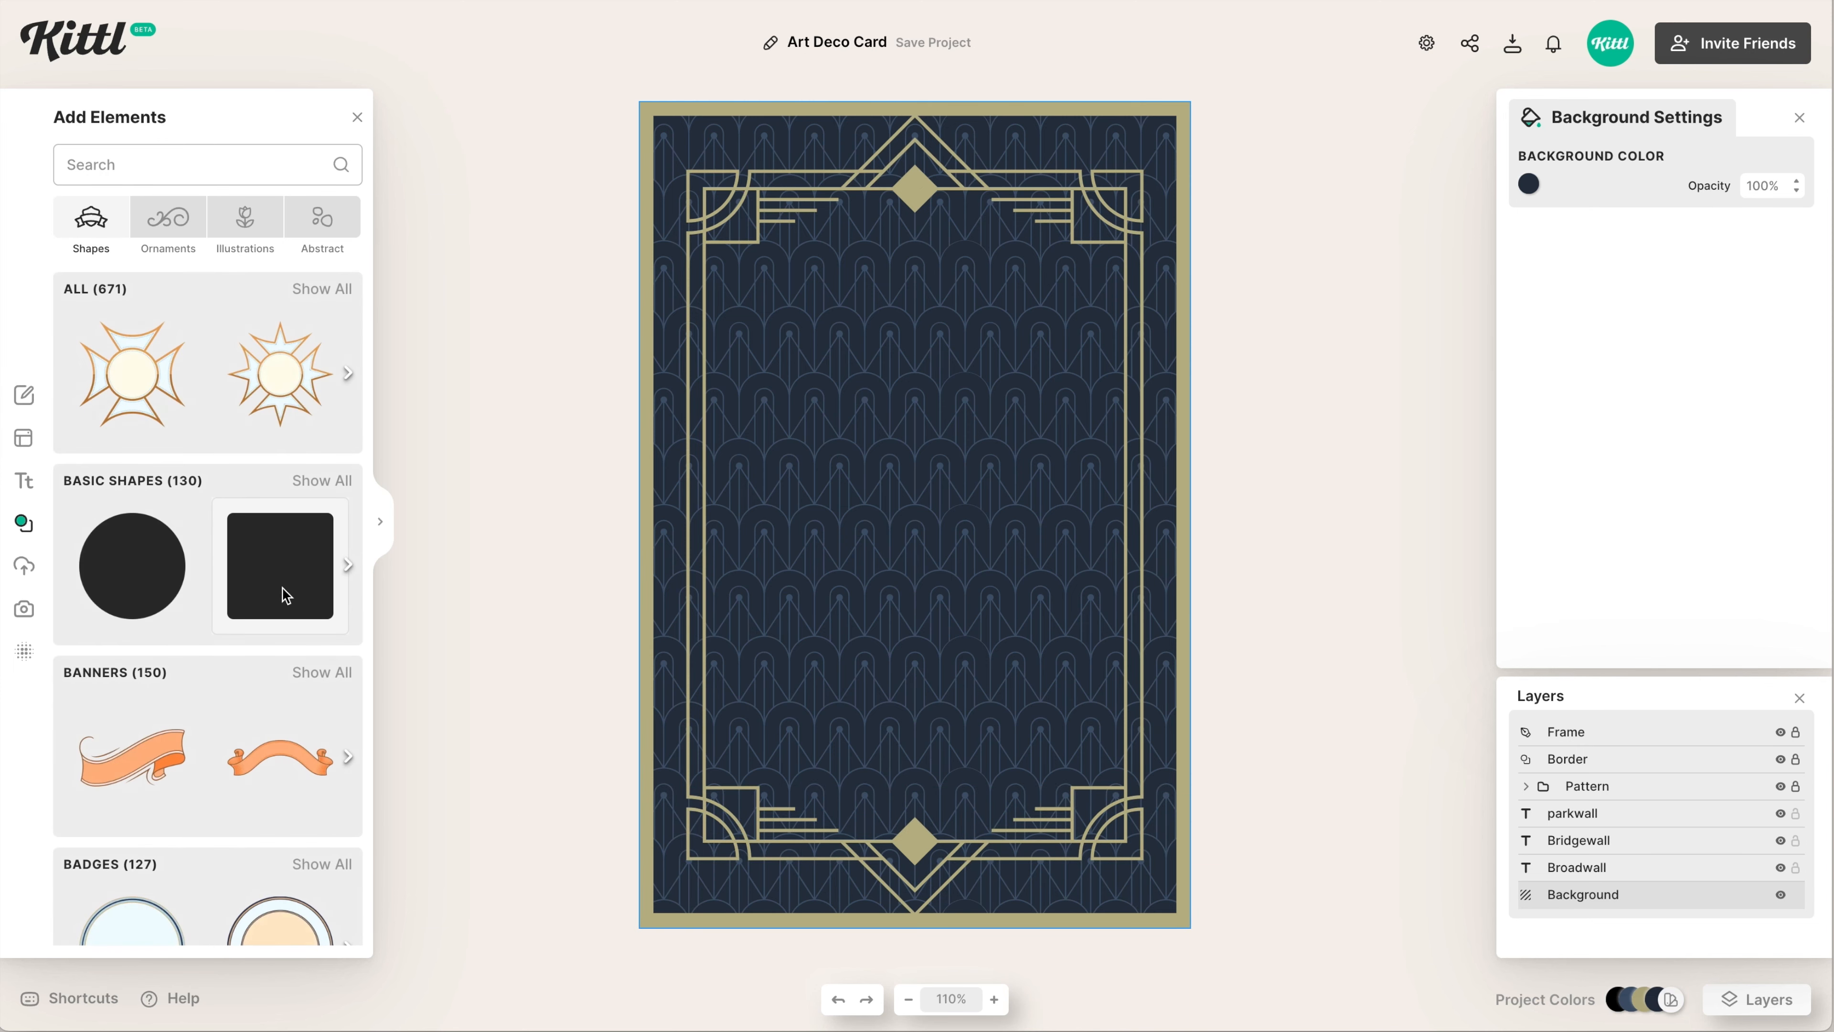
click(285, 594)
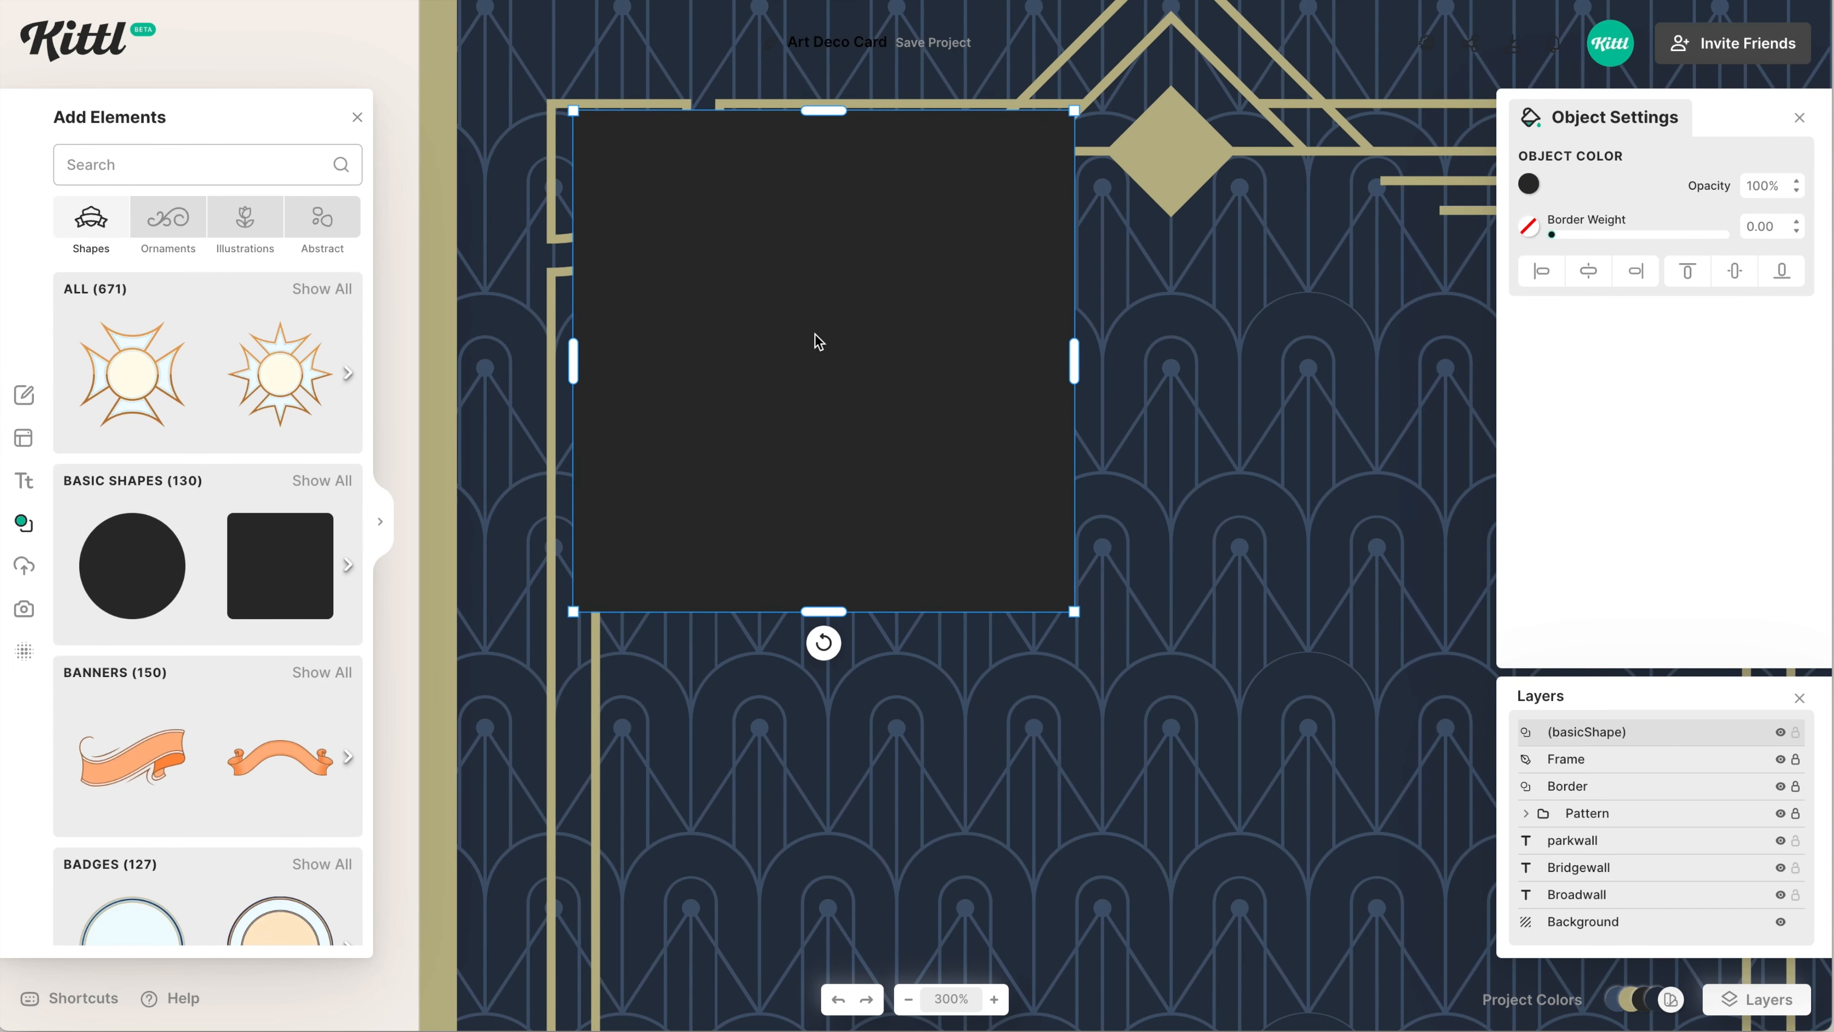
drag(818, 341, 807, 334)
key(Up)
key(Up)
key(Up)
key(Right)
scroll(1056, 422, right, 5)
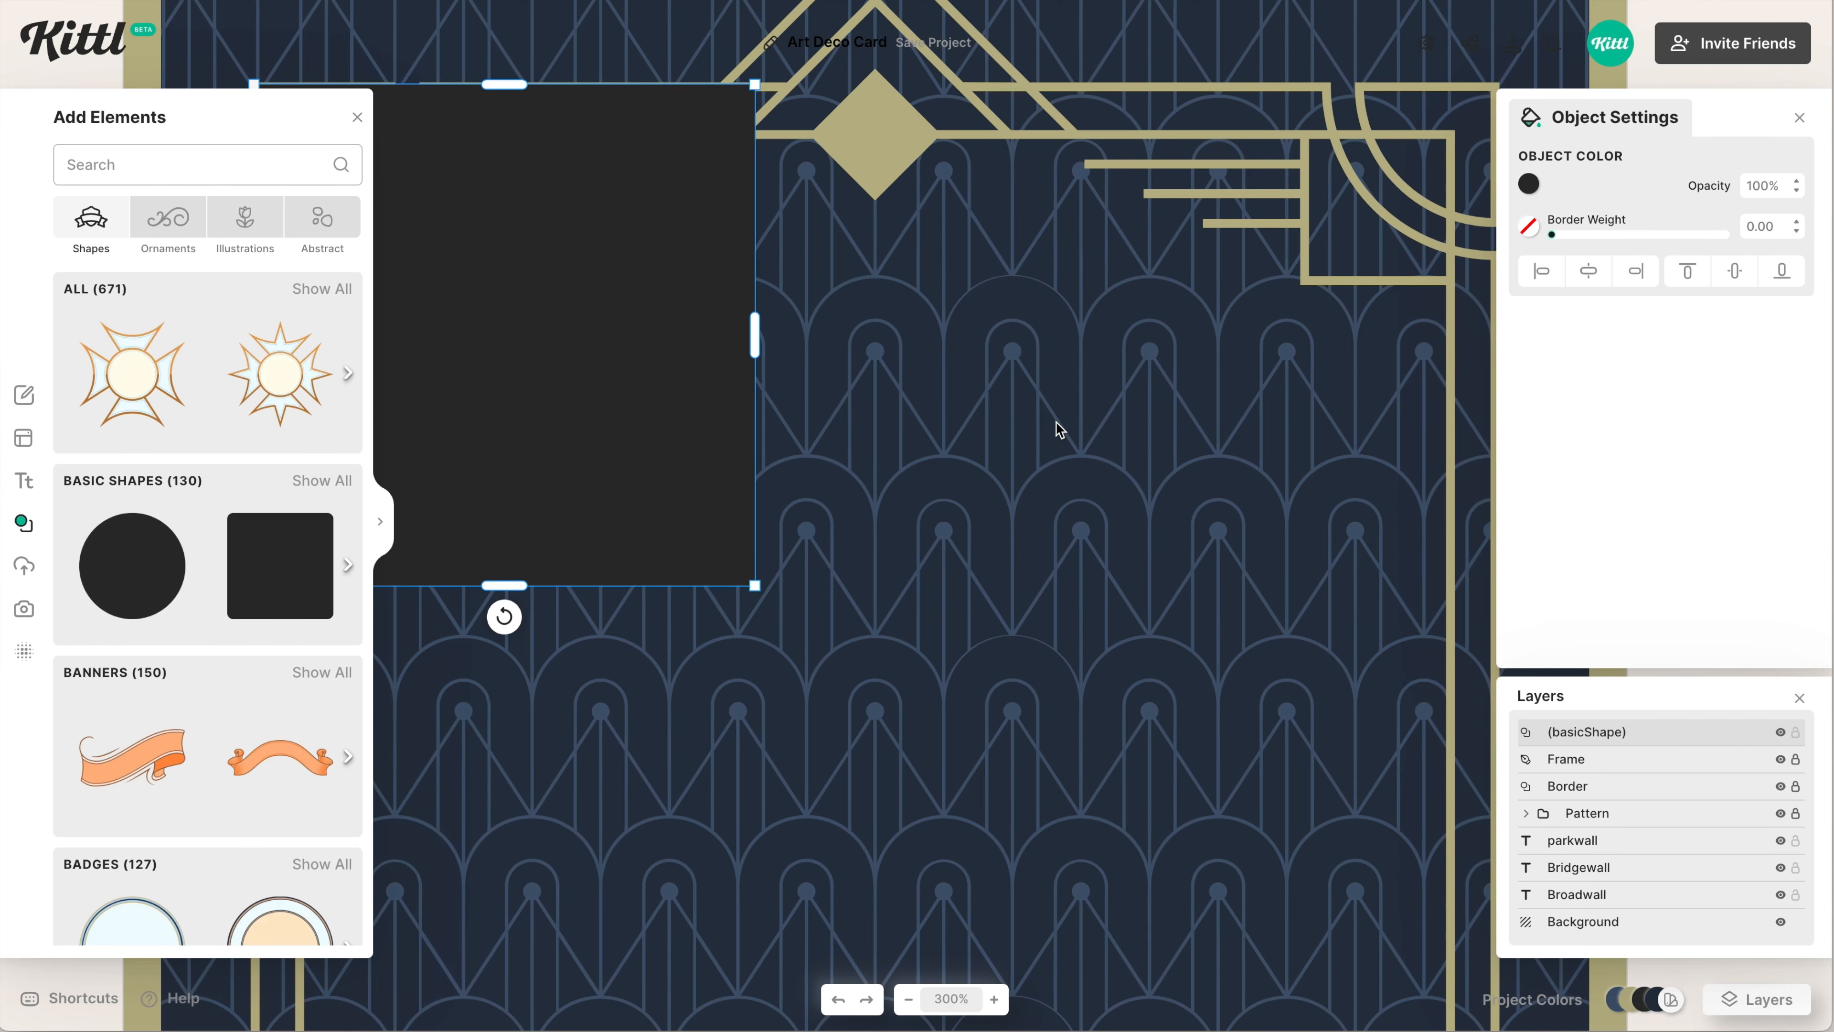
Stretch the square across the frame's full width and down to its lower edge so it fills the frame
drag(635, 347, 1386, 386)
key(ctrl+z)
drag(711, 354, 1451, 371)
scroll(1448, 368, down, 6)
scroll(1447, 368, left, 1)
drag(914, 180, 917, 979)
scroll(1002, 778, down, 9)
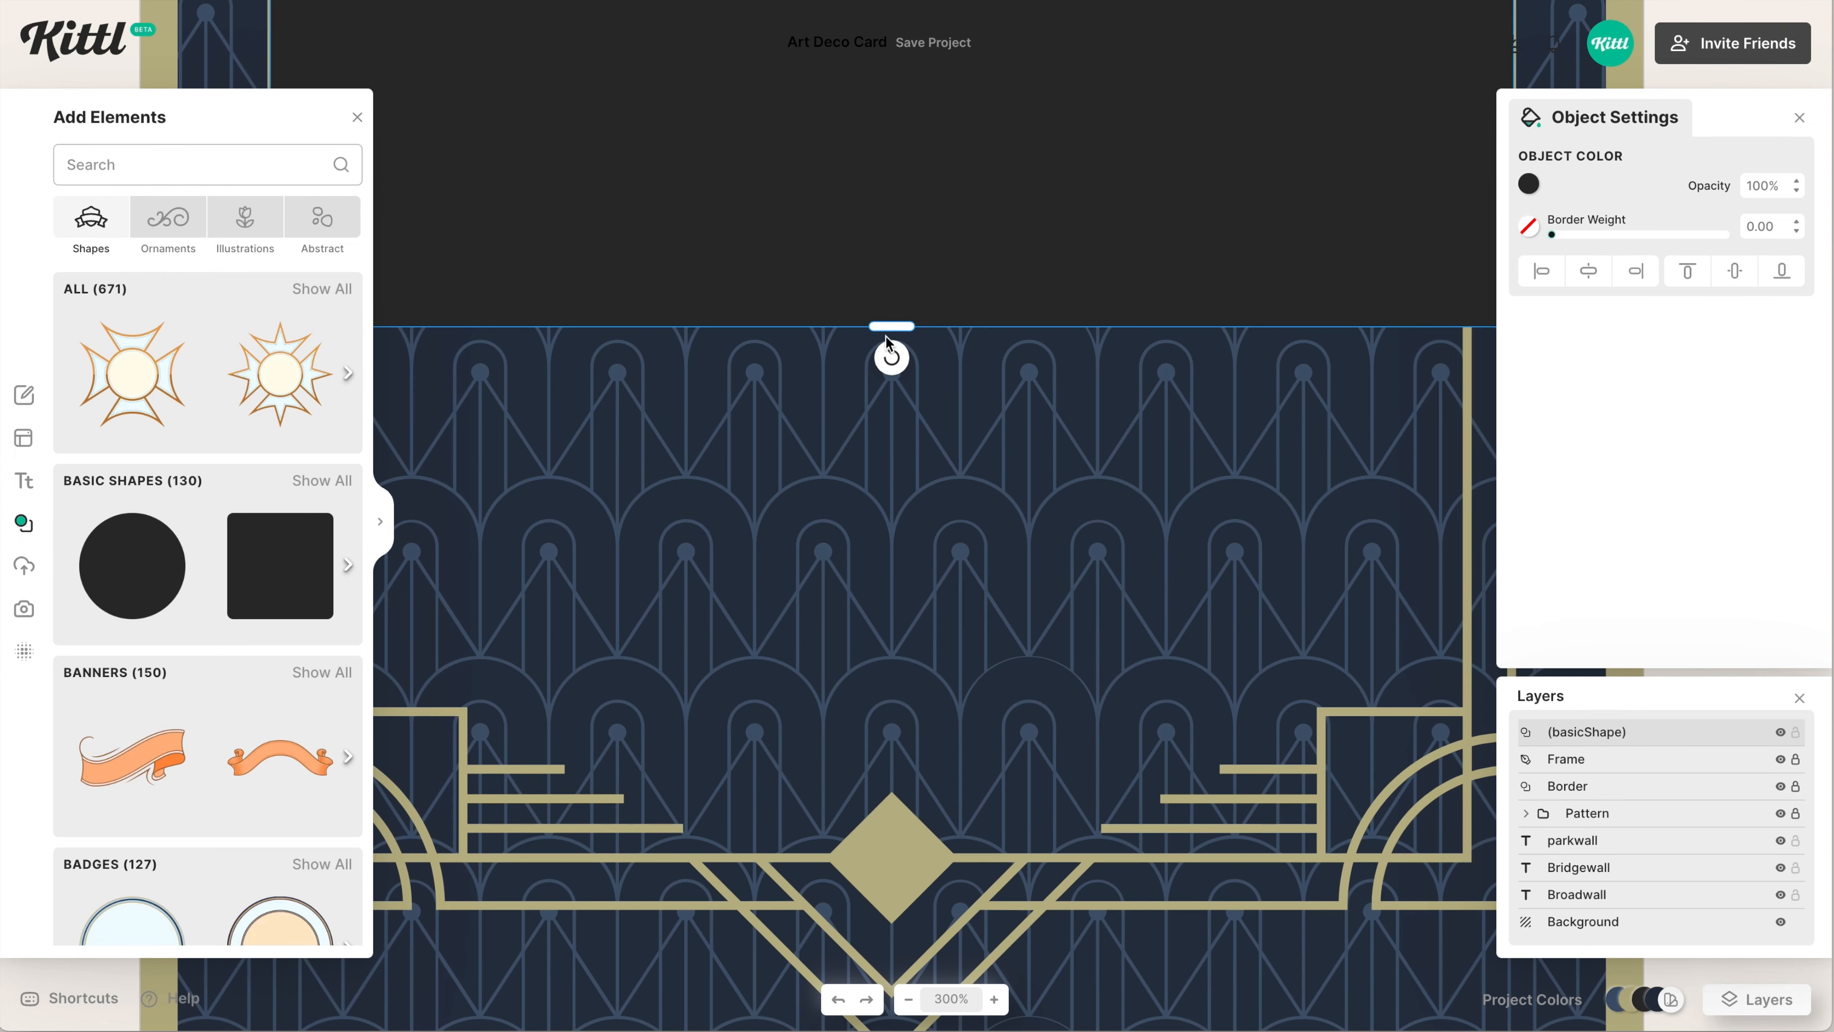
drag(886, 329, 869, 906)
Recolour the filling rectangle with the background navy and place its layer directly below Frame
click(1529, 185)
click(1359, 576)
drag(1627, 735, 1616, 778)
Add a basic triangle, rotate it 180° and fit it over the frame's lower pointed tip
click(320, 482)
scroll(220, 599, down, 2)
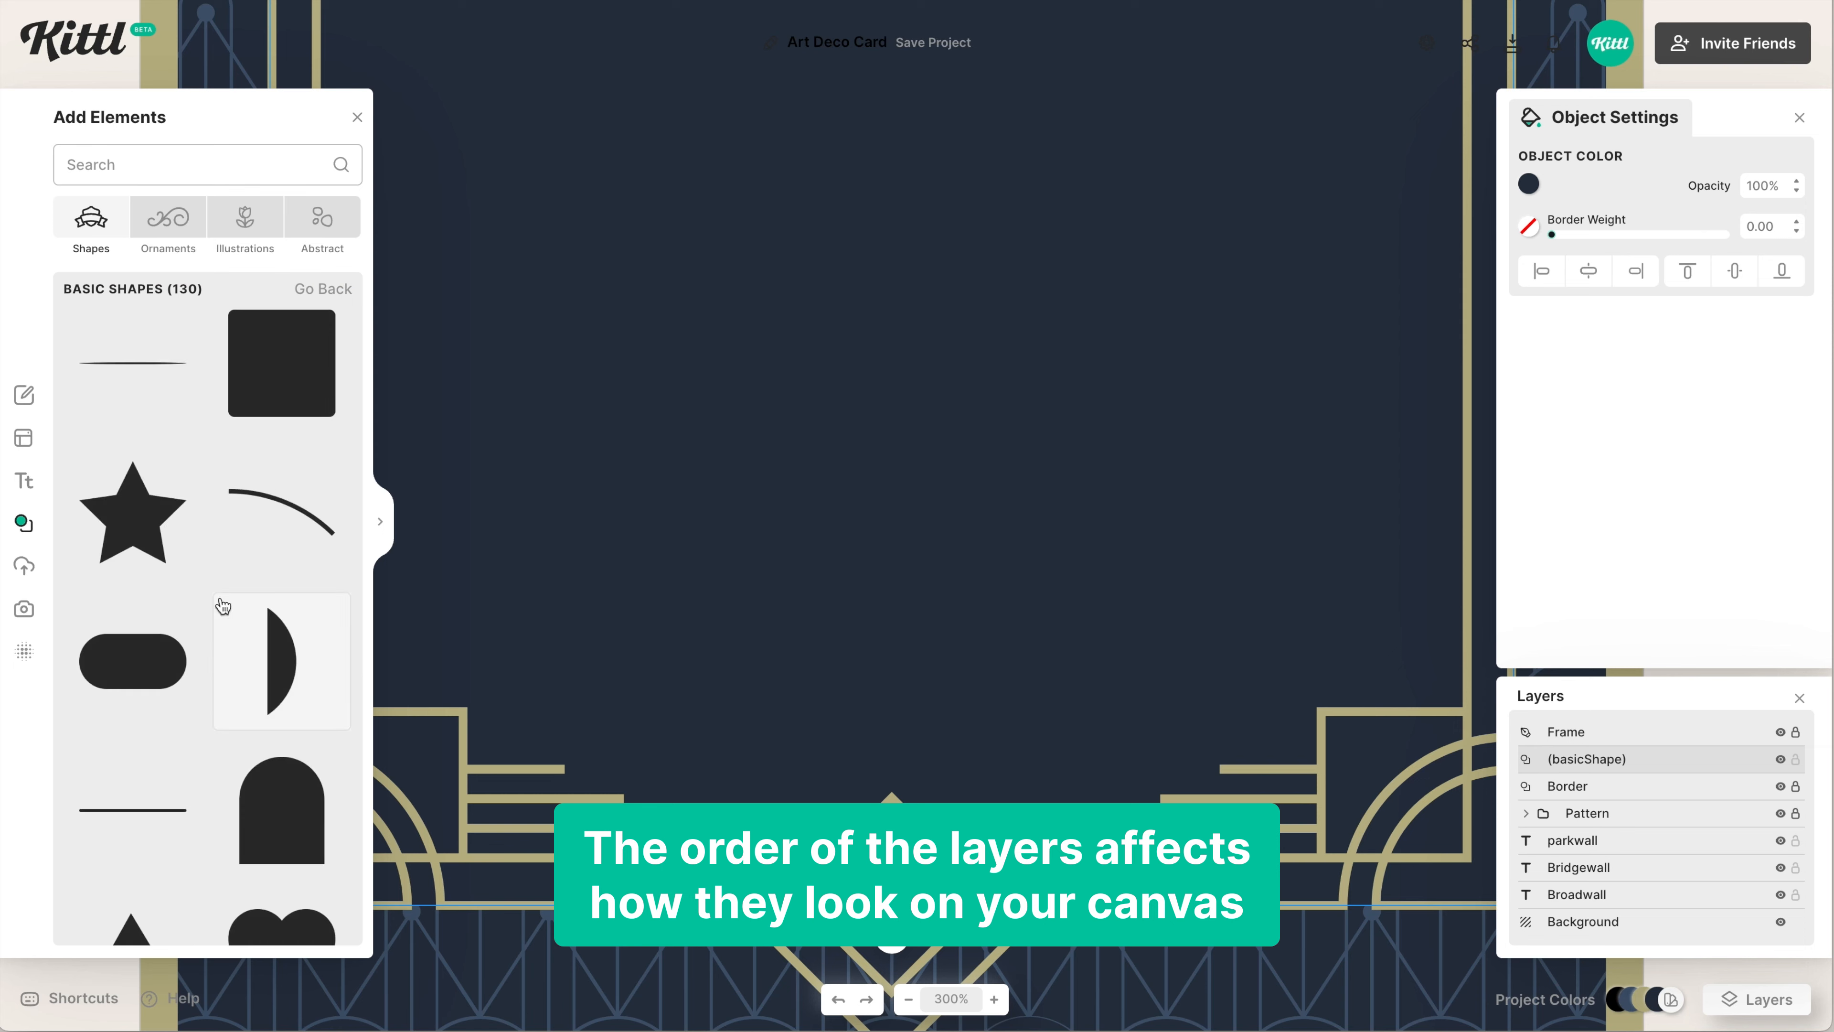
scroll(220, 601, down, 4)
click(164, 654)
scroll(934, 526, down, 1)
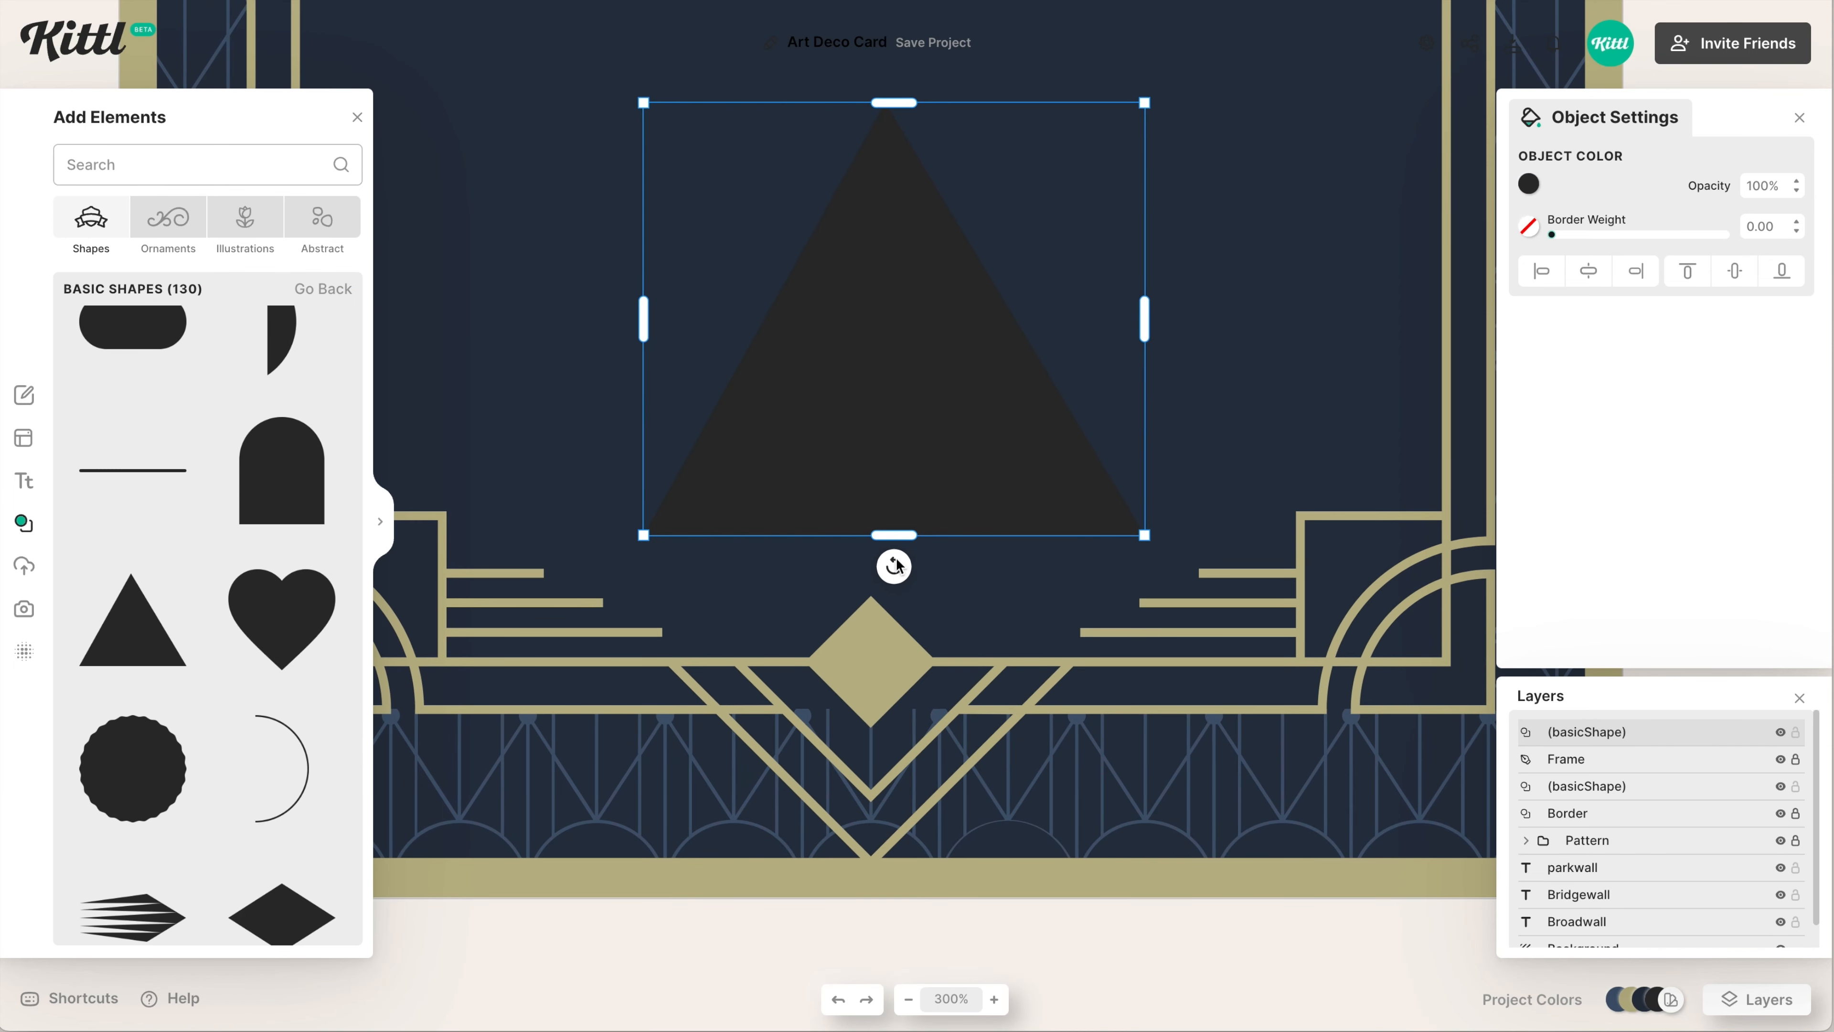
drag(893, 566, 935, 136)
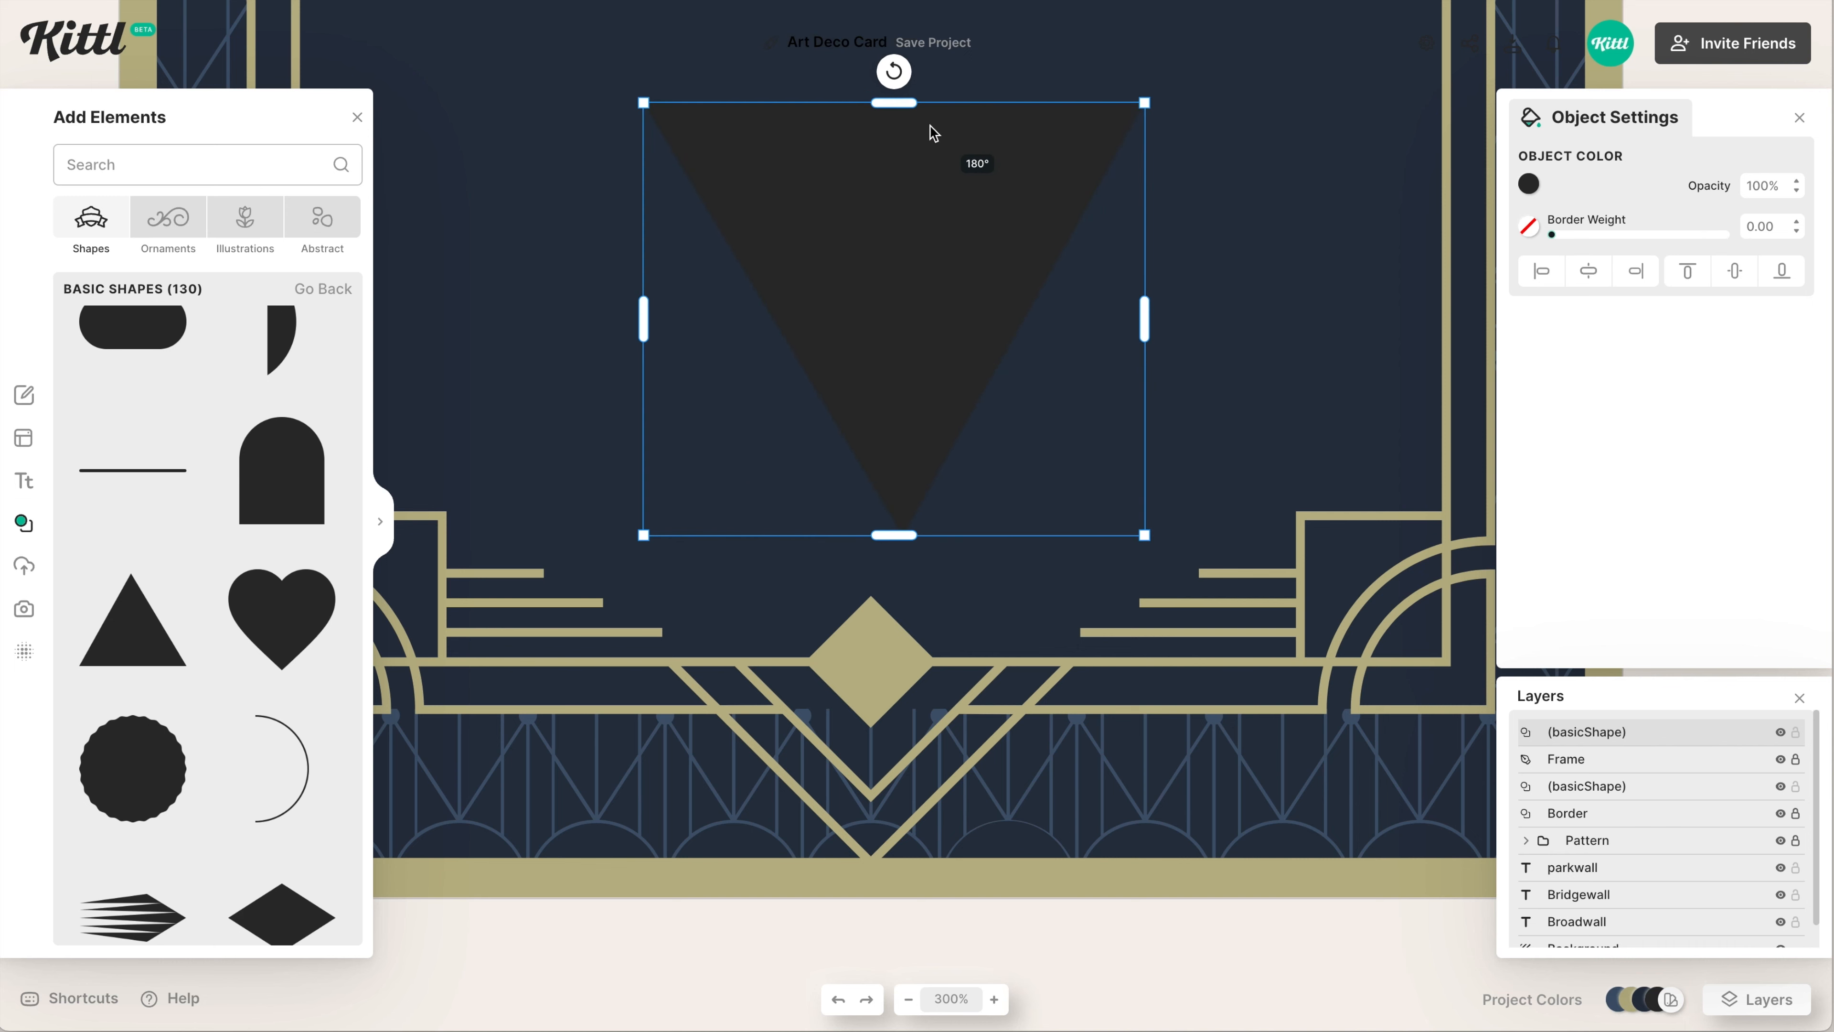
drag(949, 300, 922, 627)
drag(878, 431, 885, 619)
Recolour the lower triangle with the background navy and send it behind the ornamental frame
click(1529, 184)
click(1331, 577)
click(1330, 760)
key(super+[)
Duplicate the navy triangle, point it upward and fit it behind the frame's upper tip
key(super+d)
scroll(1083, 756, down, 10)
drag(913, 784, 912, 186)
drag(913, 108, 914, 178)
scroll(909, 198, up, 8)
scroll(911, 209, up, 2)
key(Down)
key(Down)
key(Down)
key(Right)
key(Right)
Group the navy rectangle and both triangles, name the group Fill and lock it
key(super+0)
click(1592, 814)
shift+click(1595, 760)
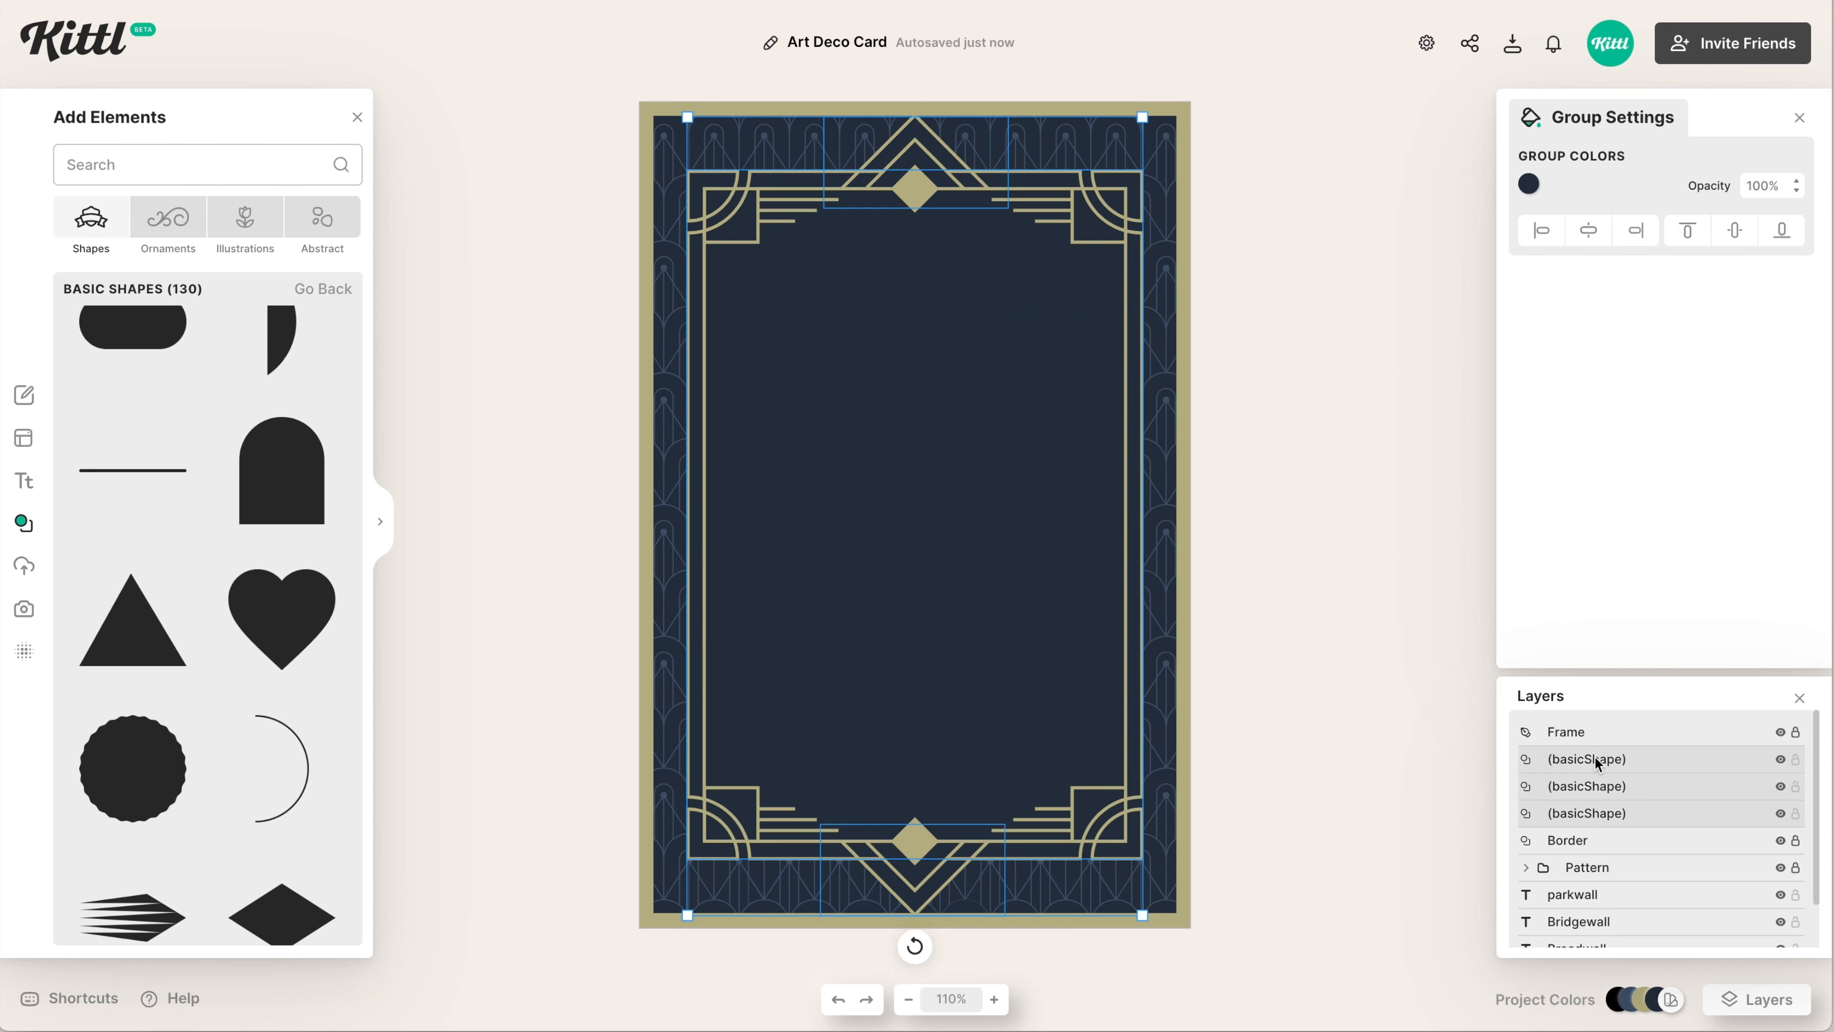
key(super+g)
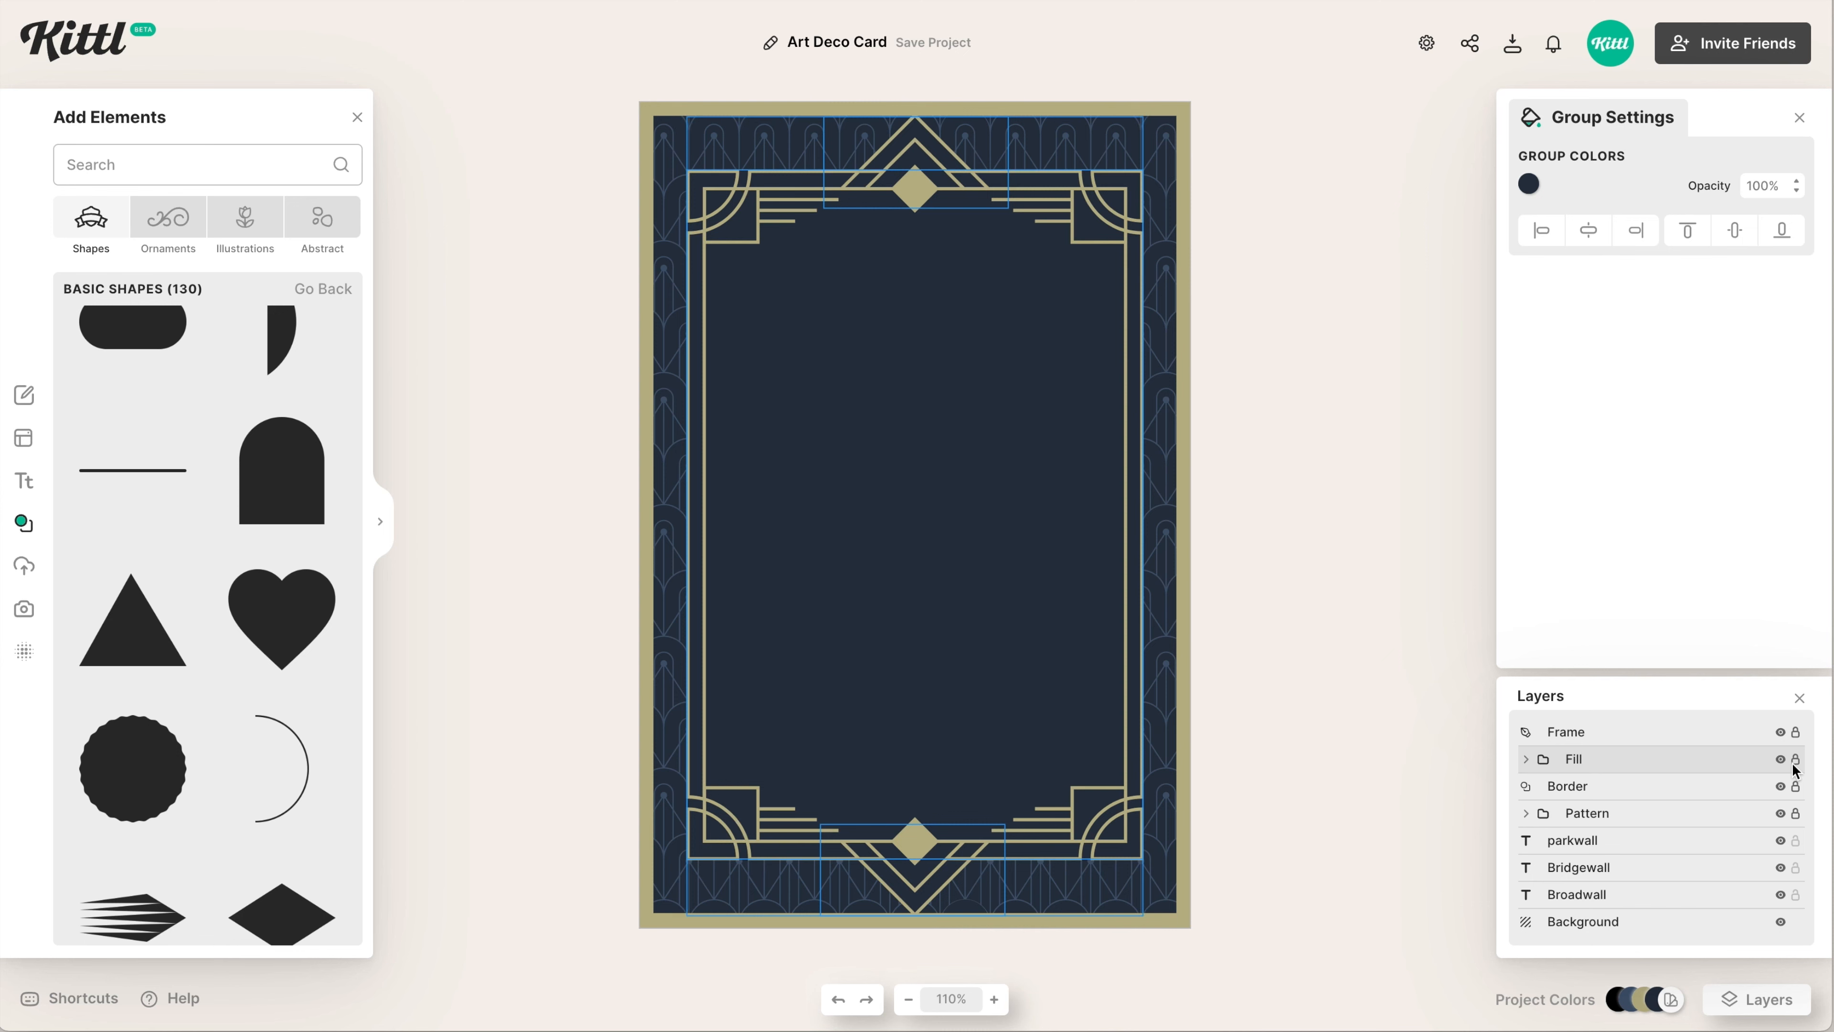
click(1240, 719)
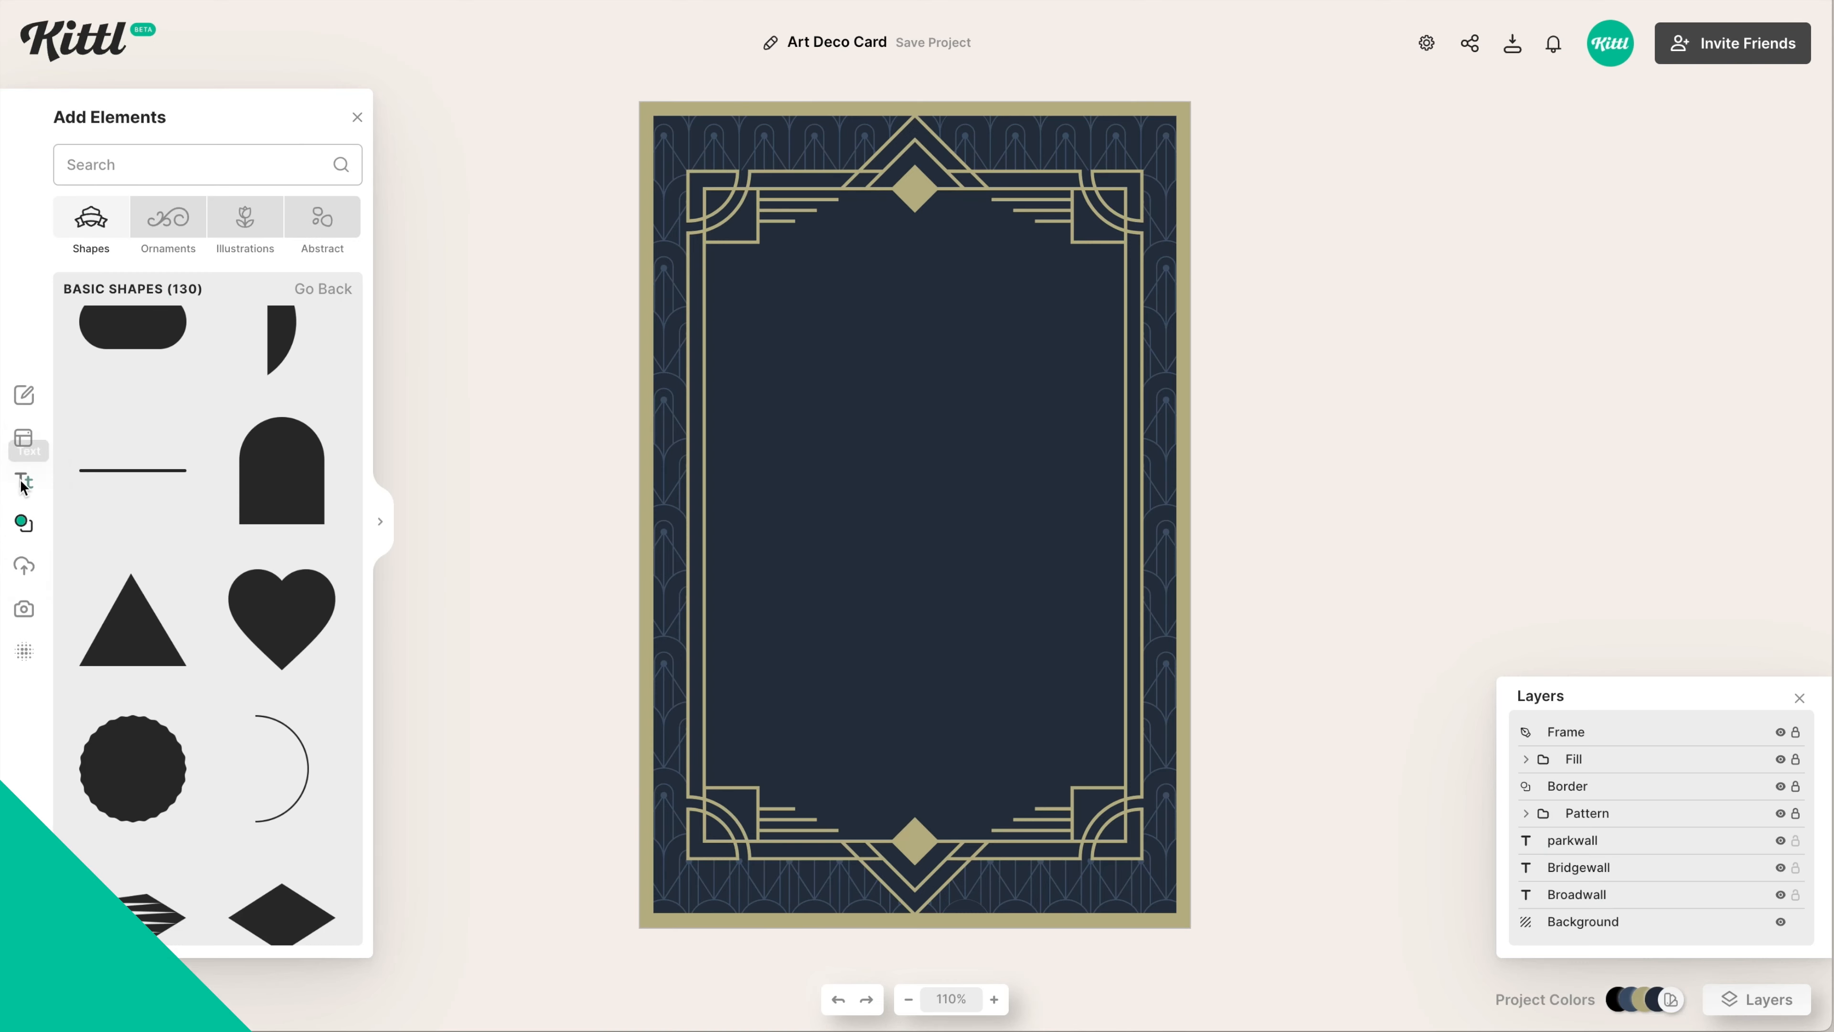
Add a headline text to the card, set it in the Broadwall typeface and colour it white
click(24, 481)
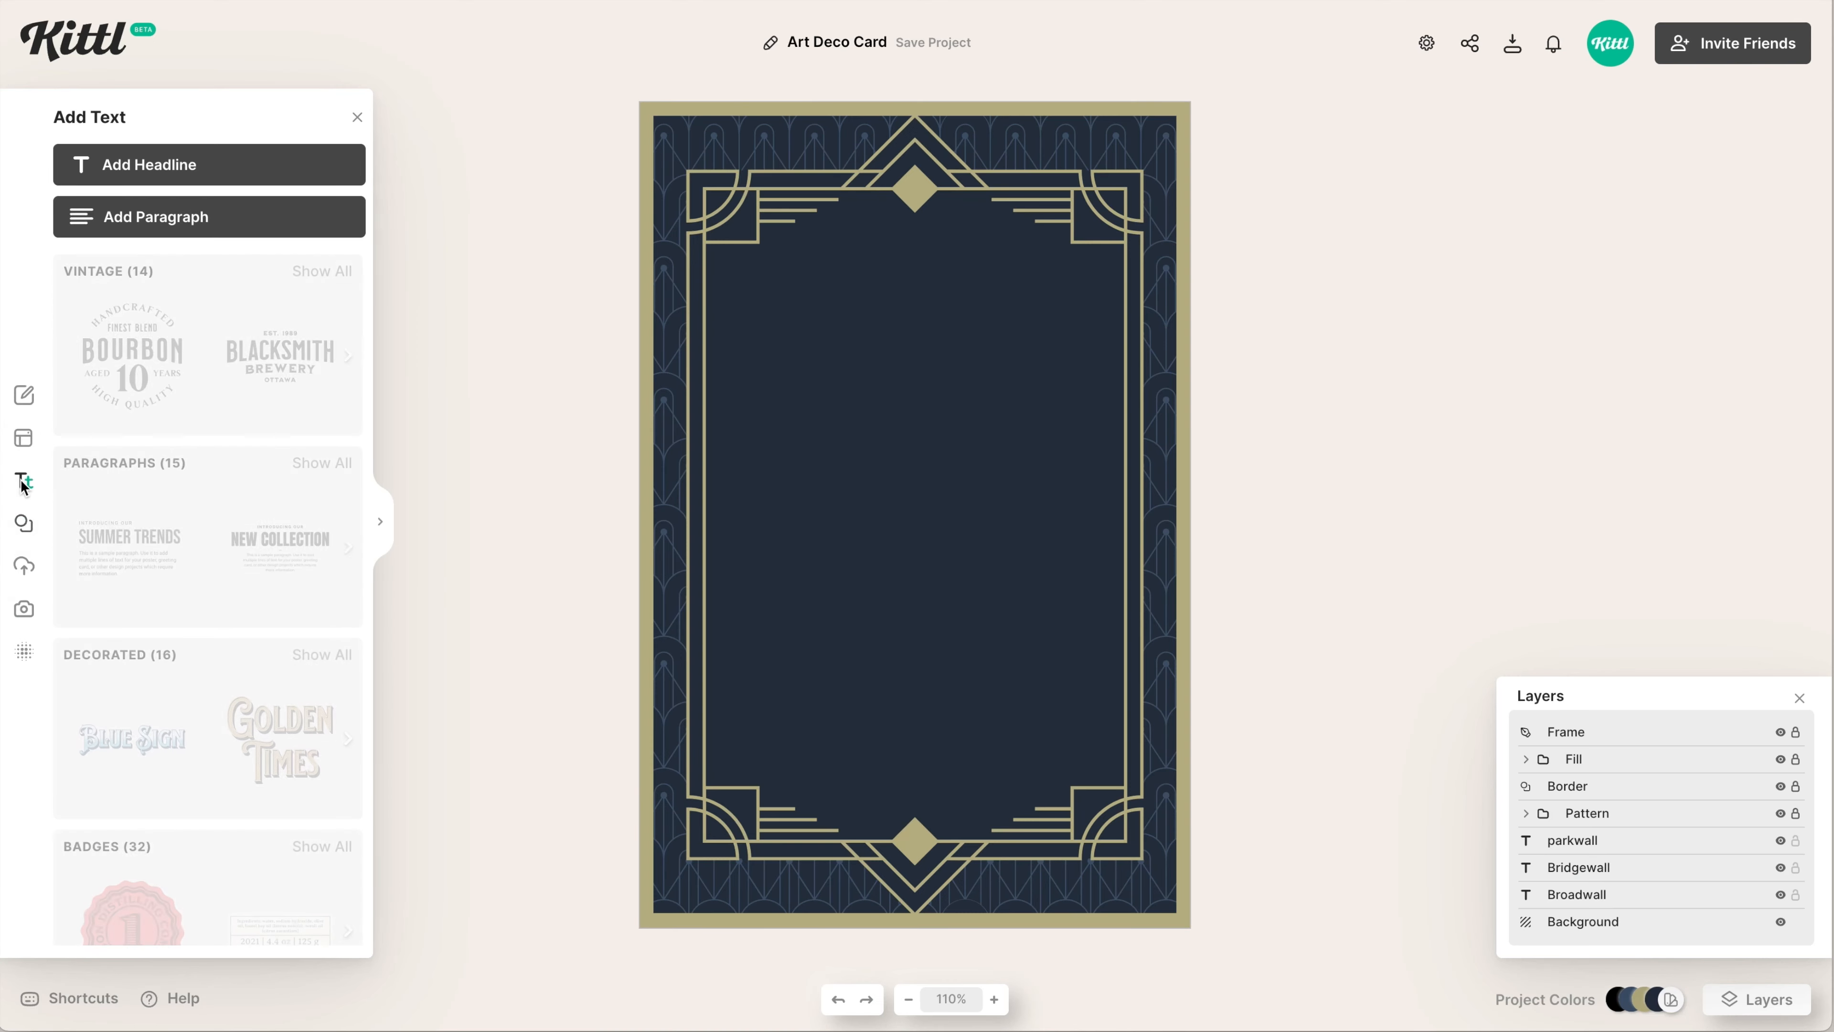
click(282, 172)
click(1601, 365)
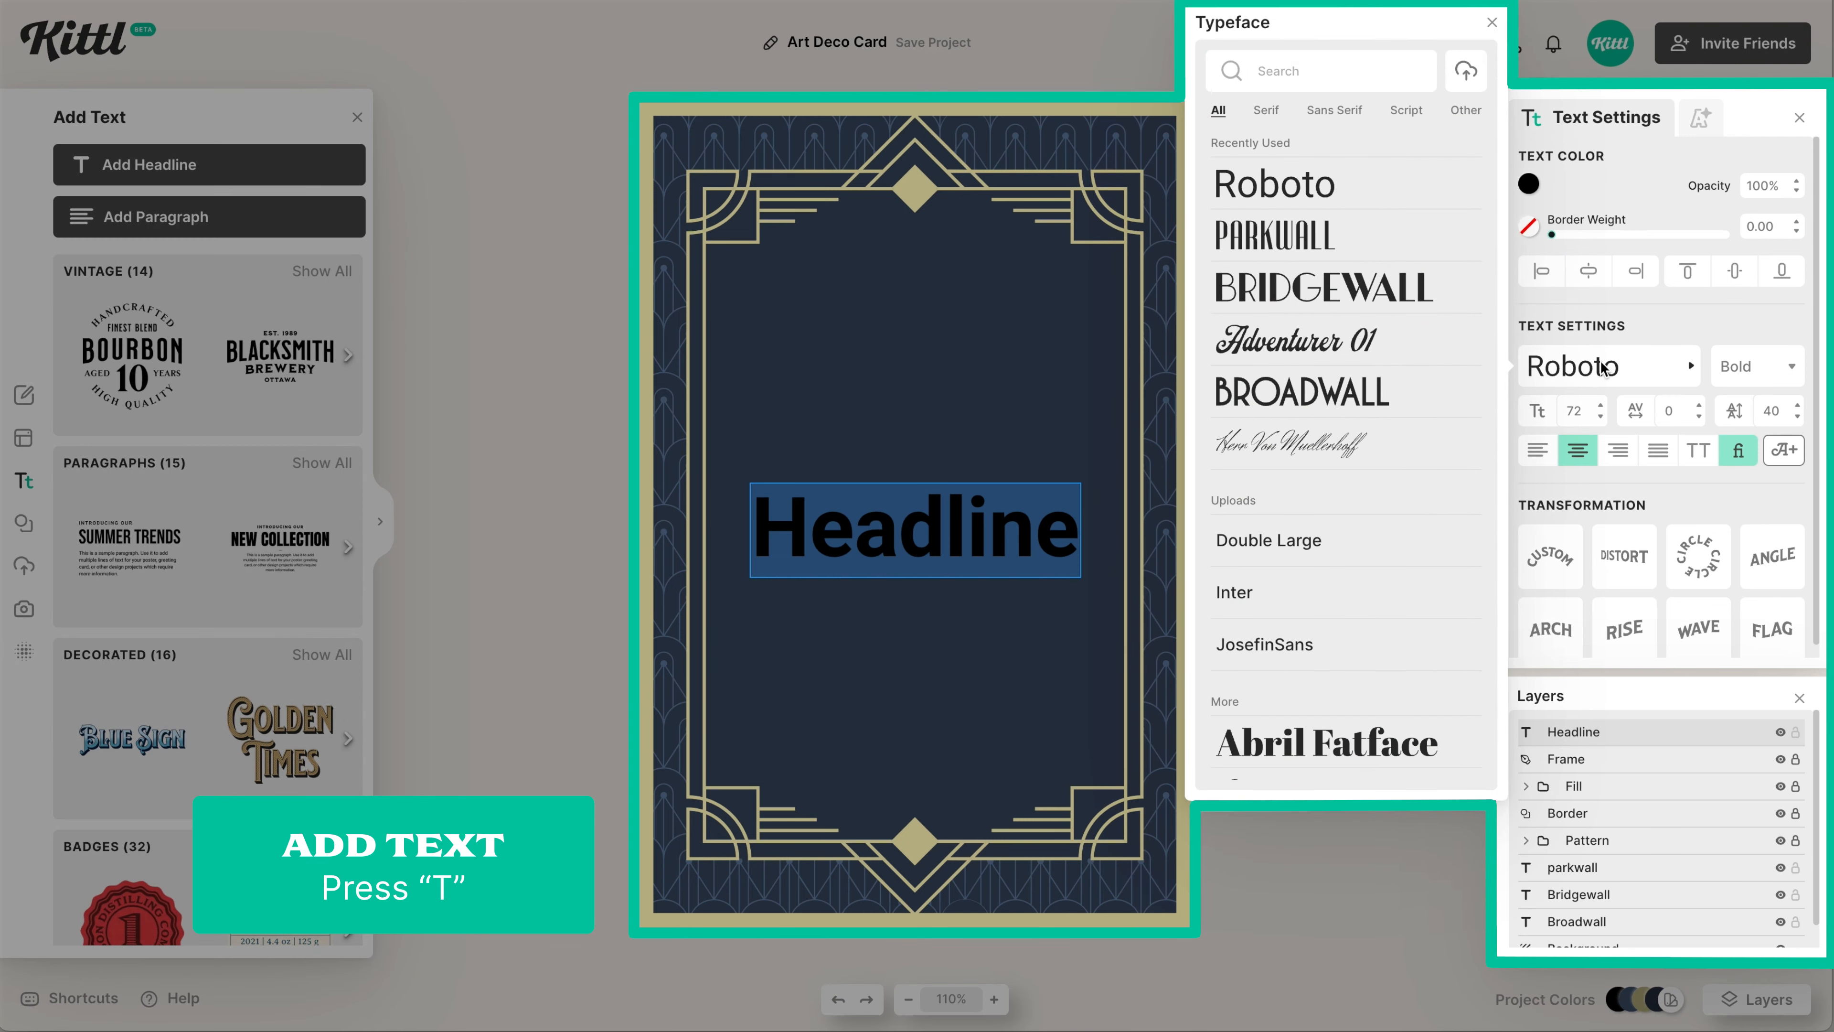
click(1341, 393)
click(1531, 183)
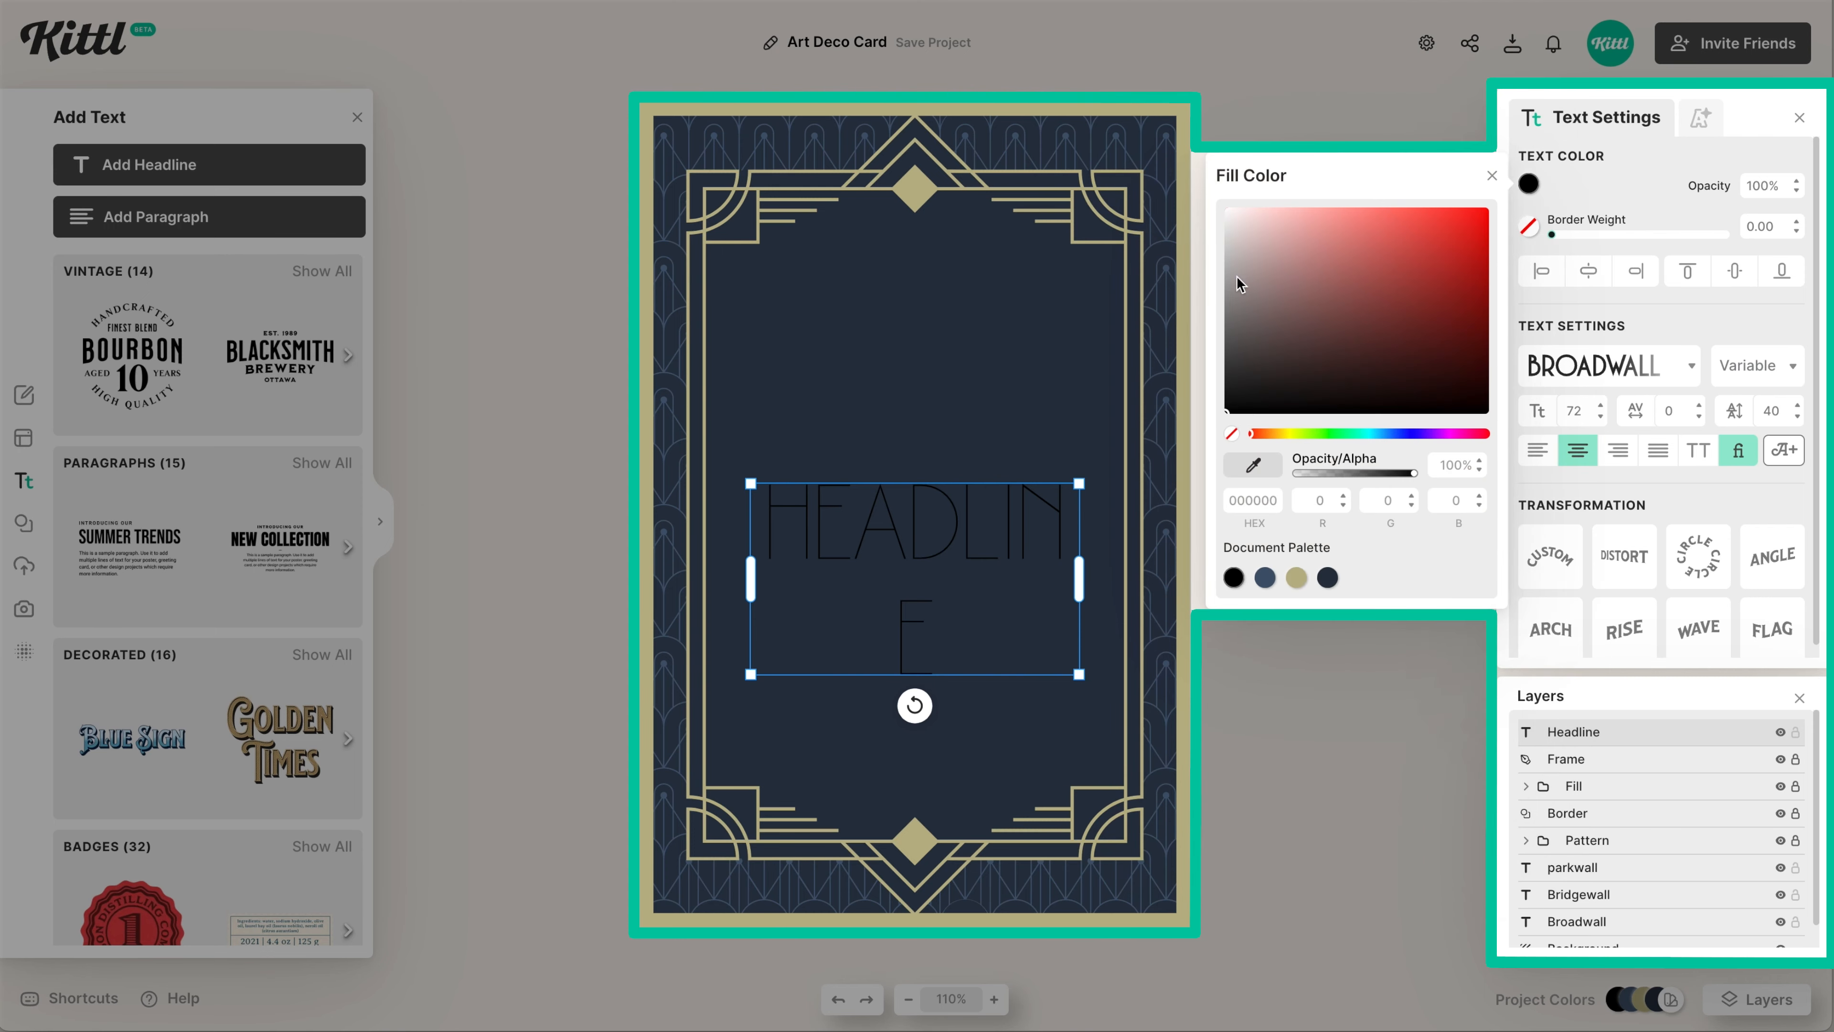
drag(1246, 263, 1221, 205)
Replace the headline text with a single period
double_click(959, 534)
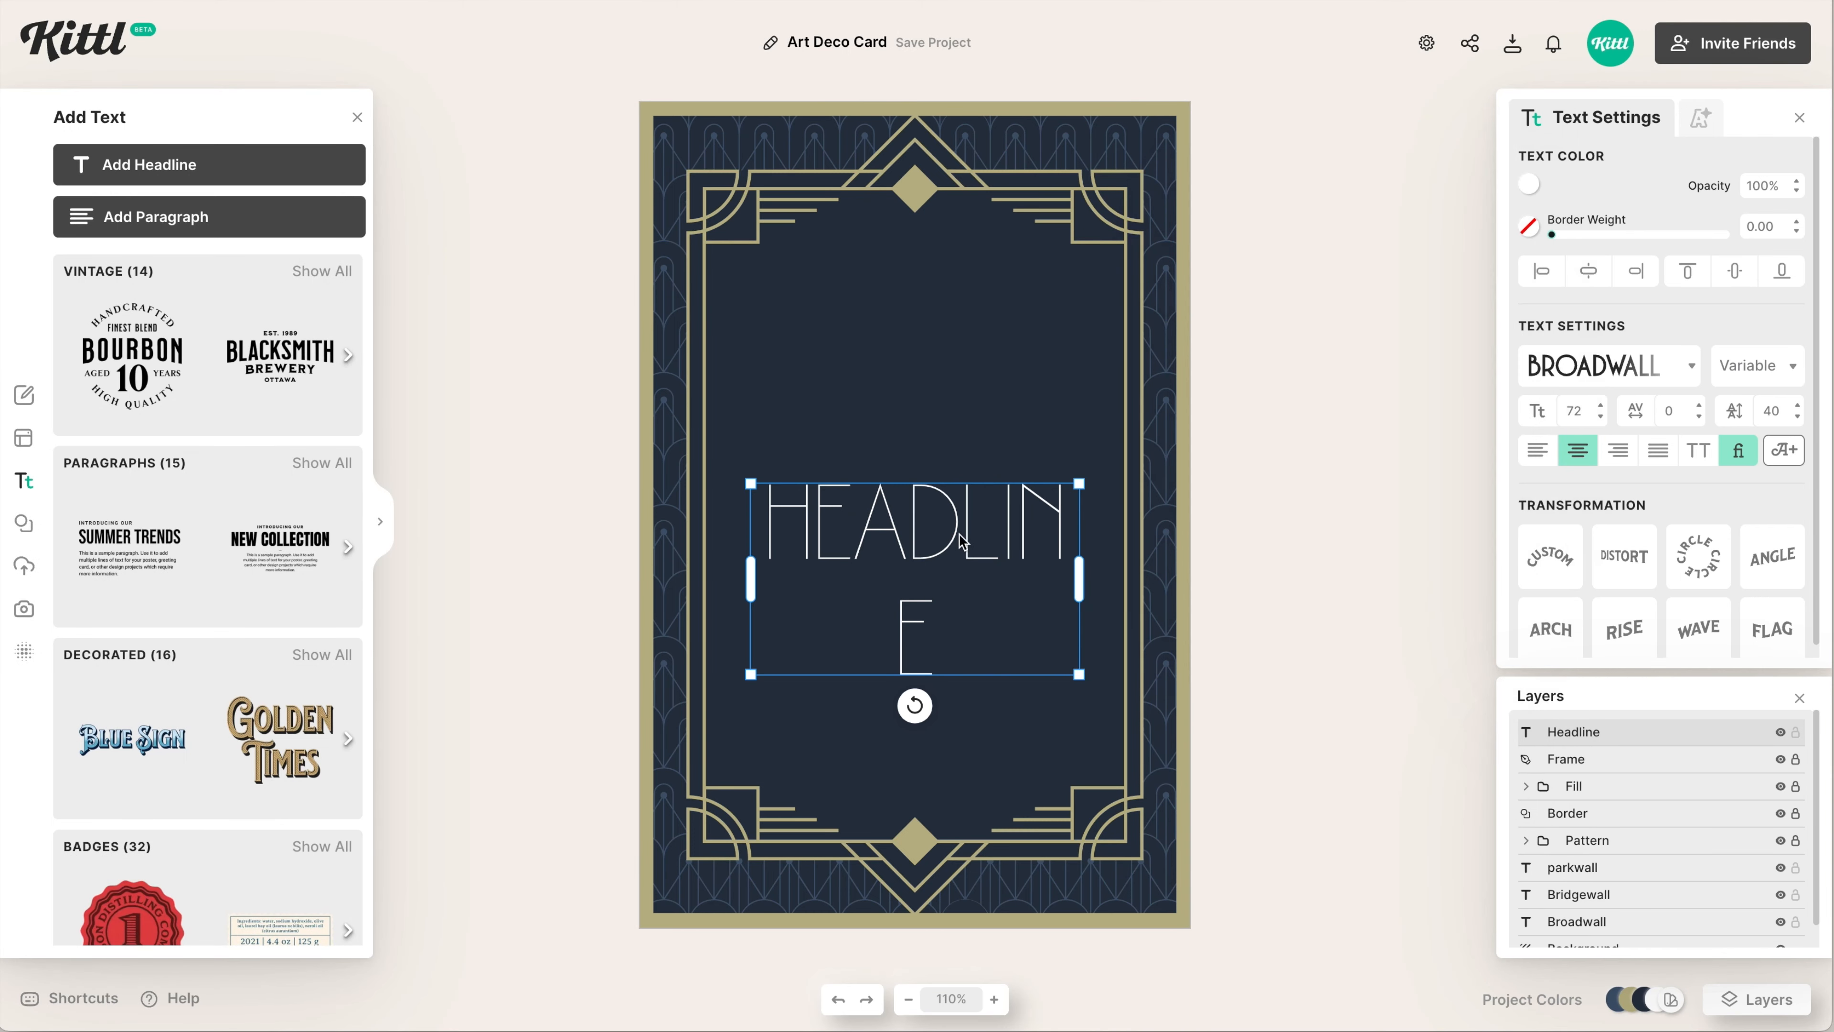
text(.)
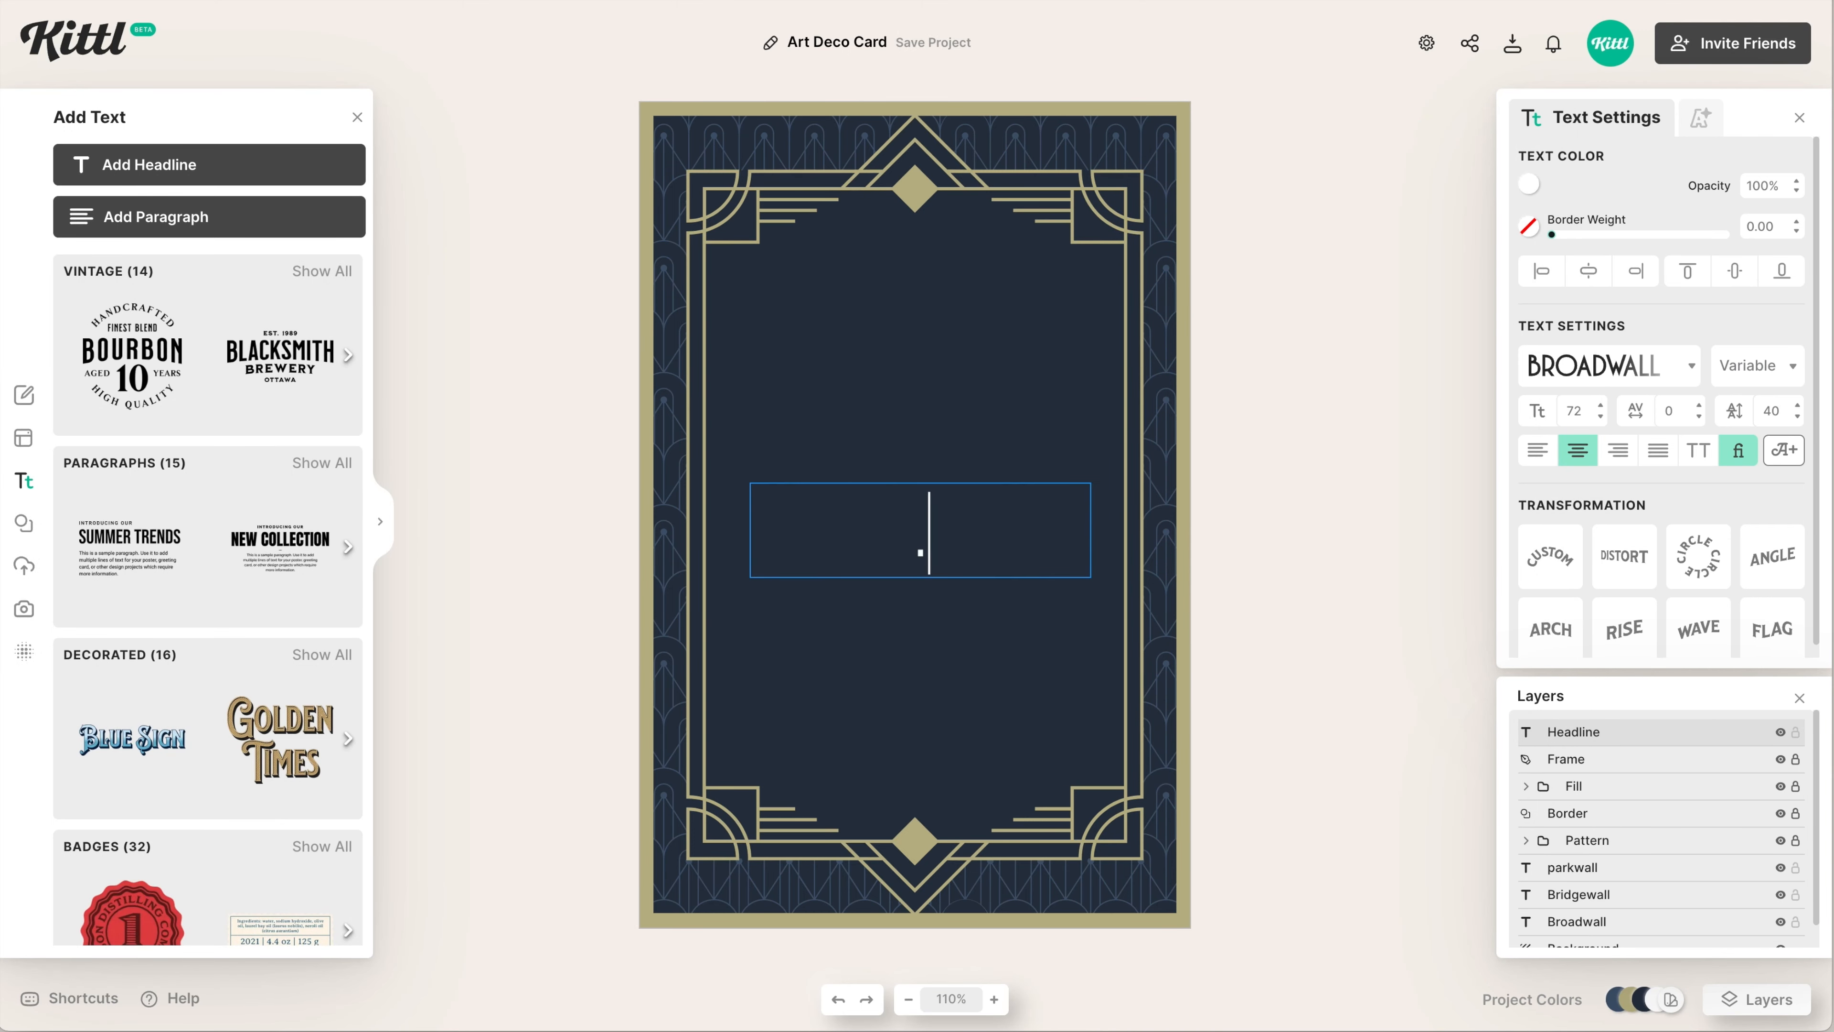
key(Escape)
scroll(967, 598, up, 5)
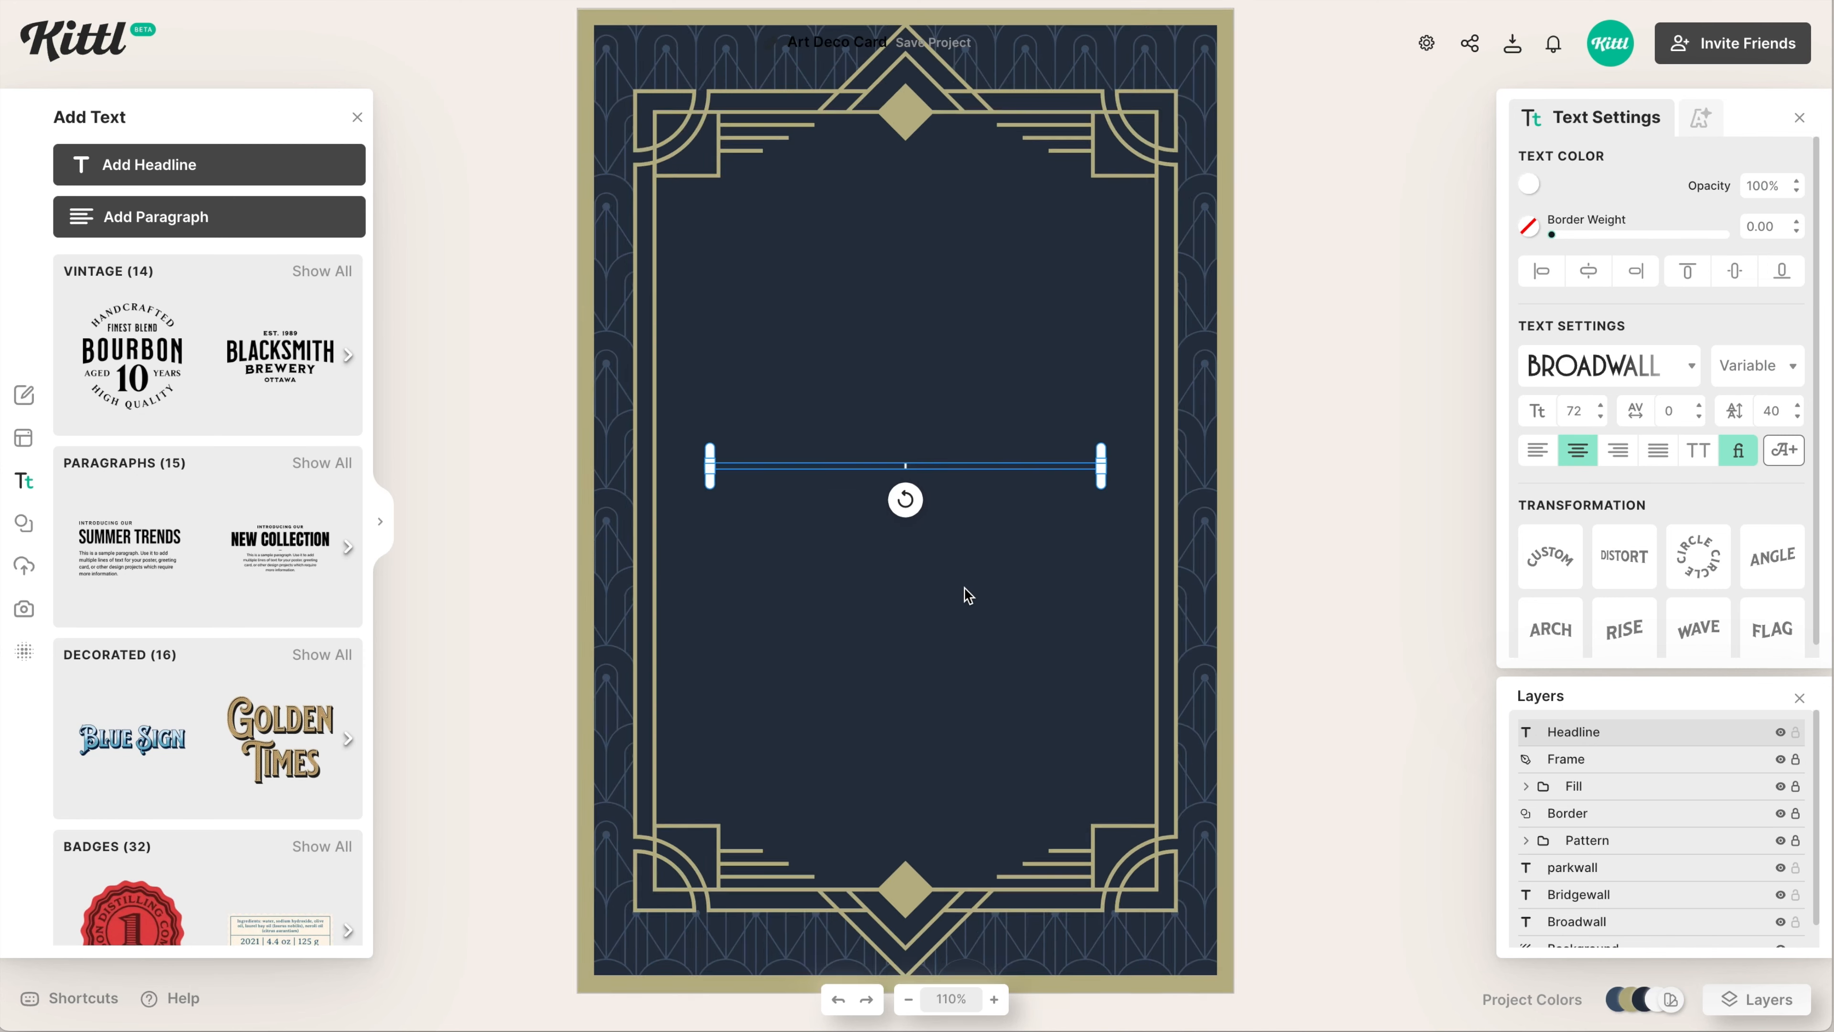
scroll(1061, 527, left, 2)
scroll(1061, 527, up, 1)
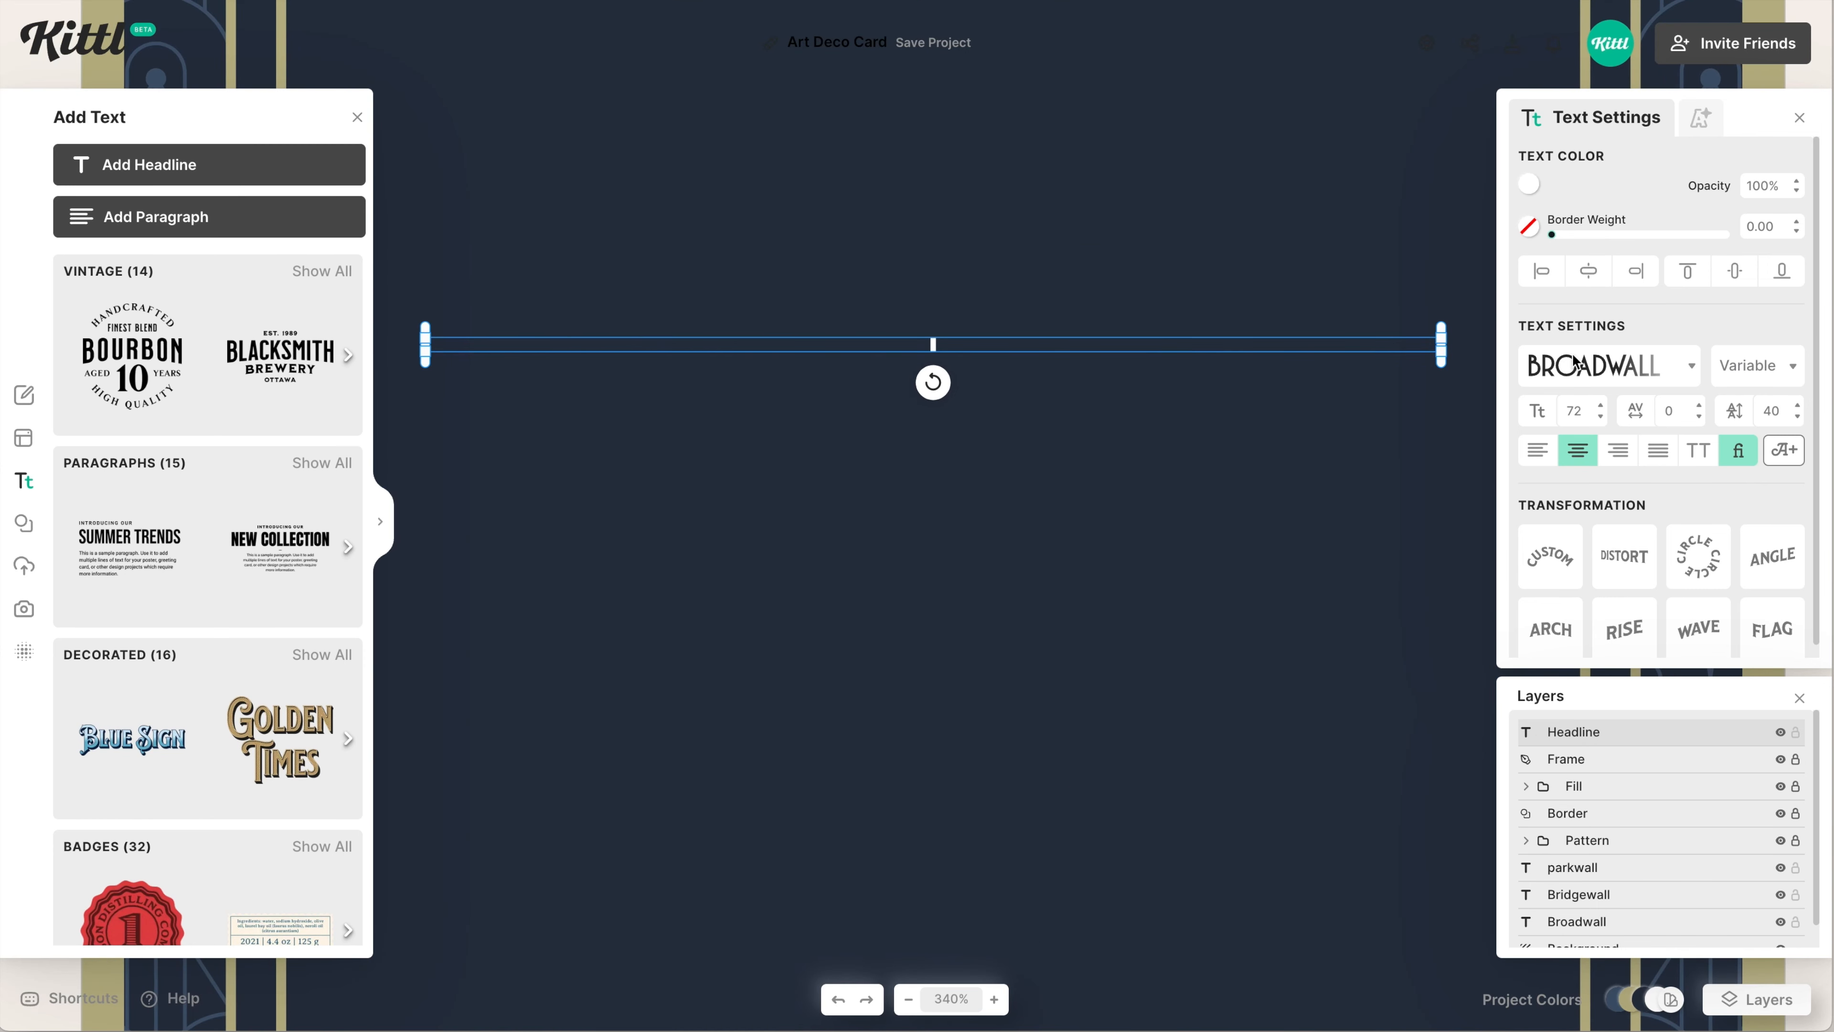
Search the sans serif typefaces for "ht mo" and apply HT Modern Hand Sans to the period
click(1647, 368)
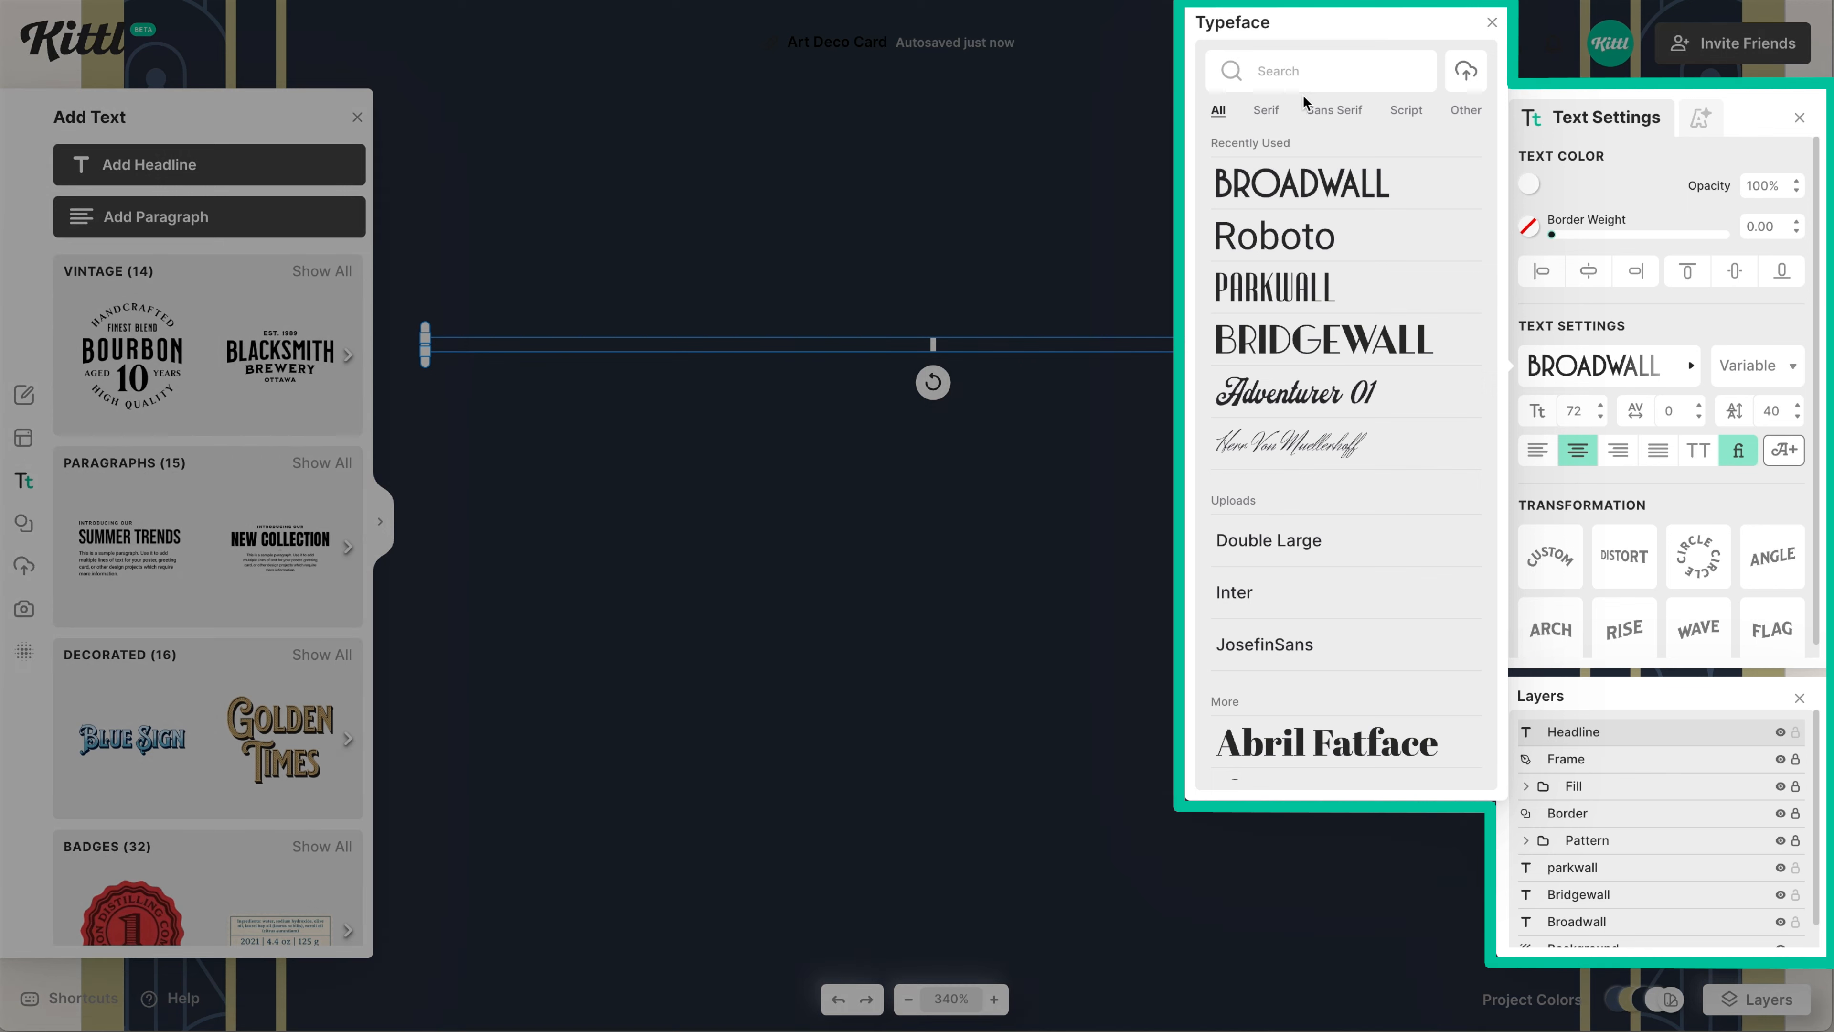
click(1318, 109)
scroll(1330, 368, down, 2)
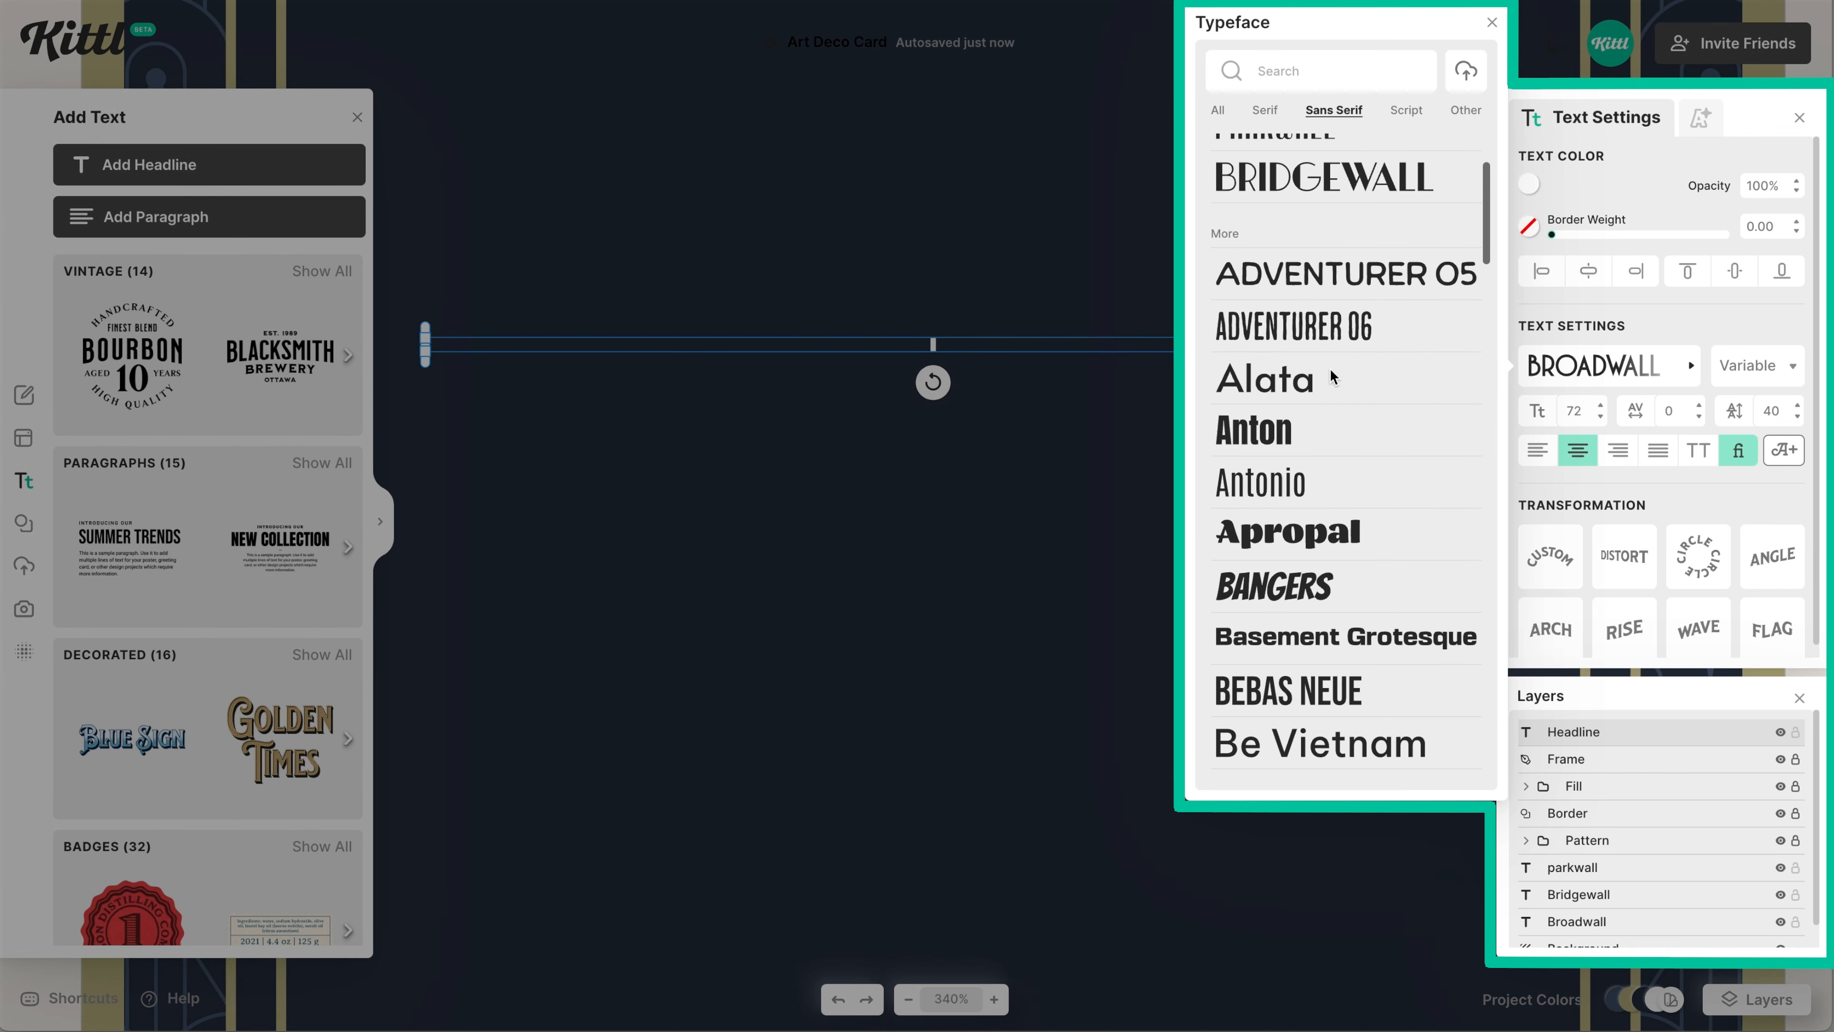
click(1335, 72)
text(ht mo)
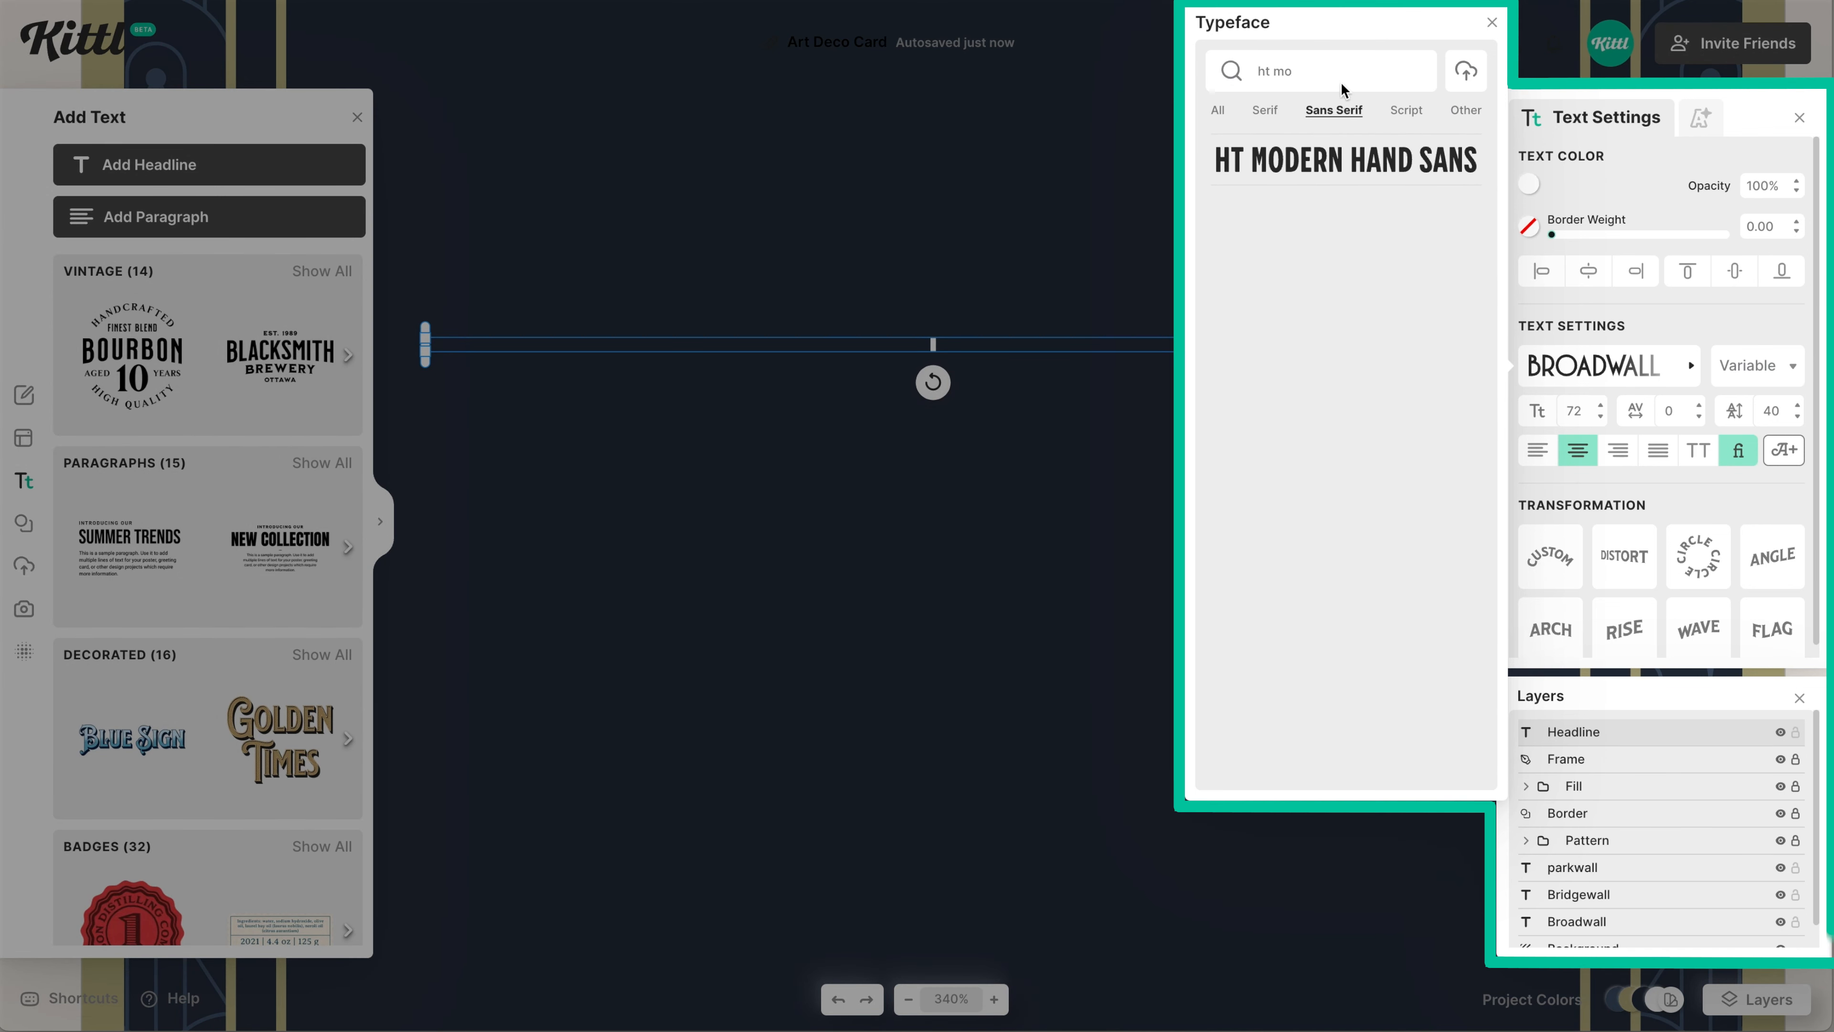
click(1343, 160)
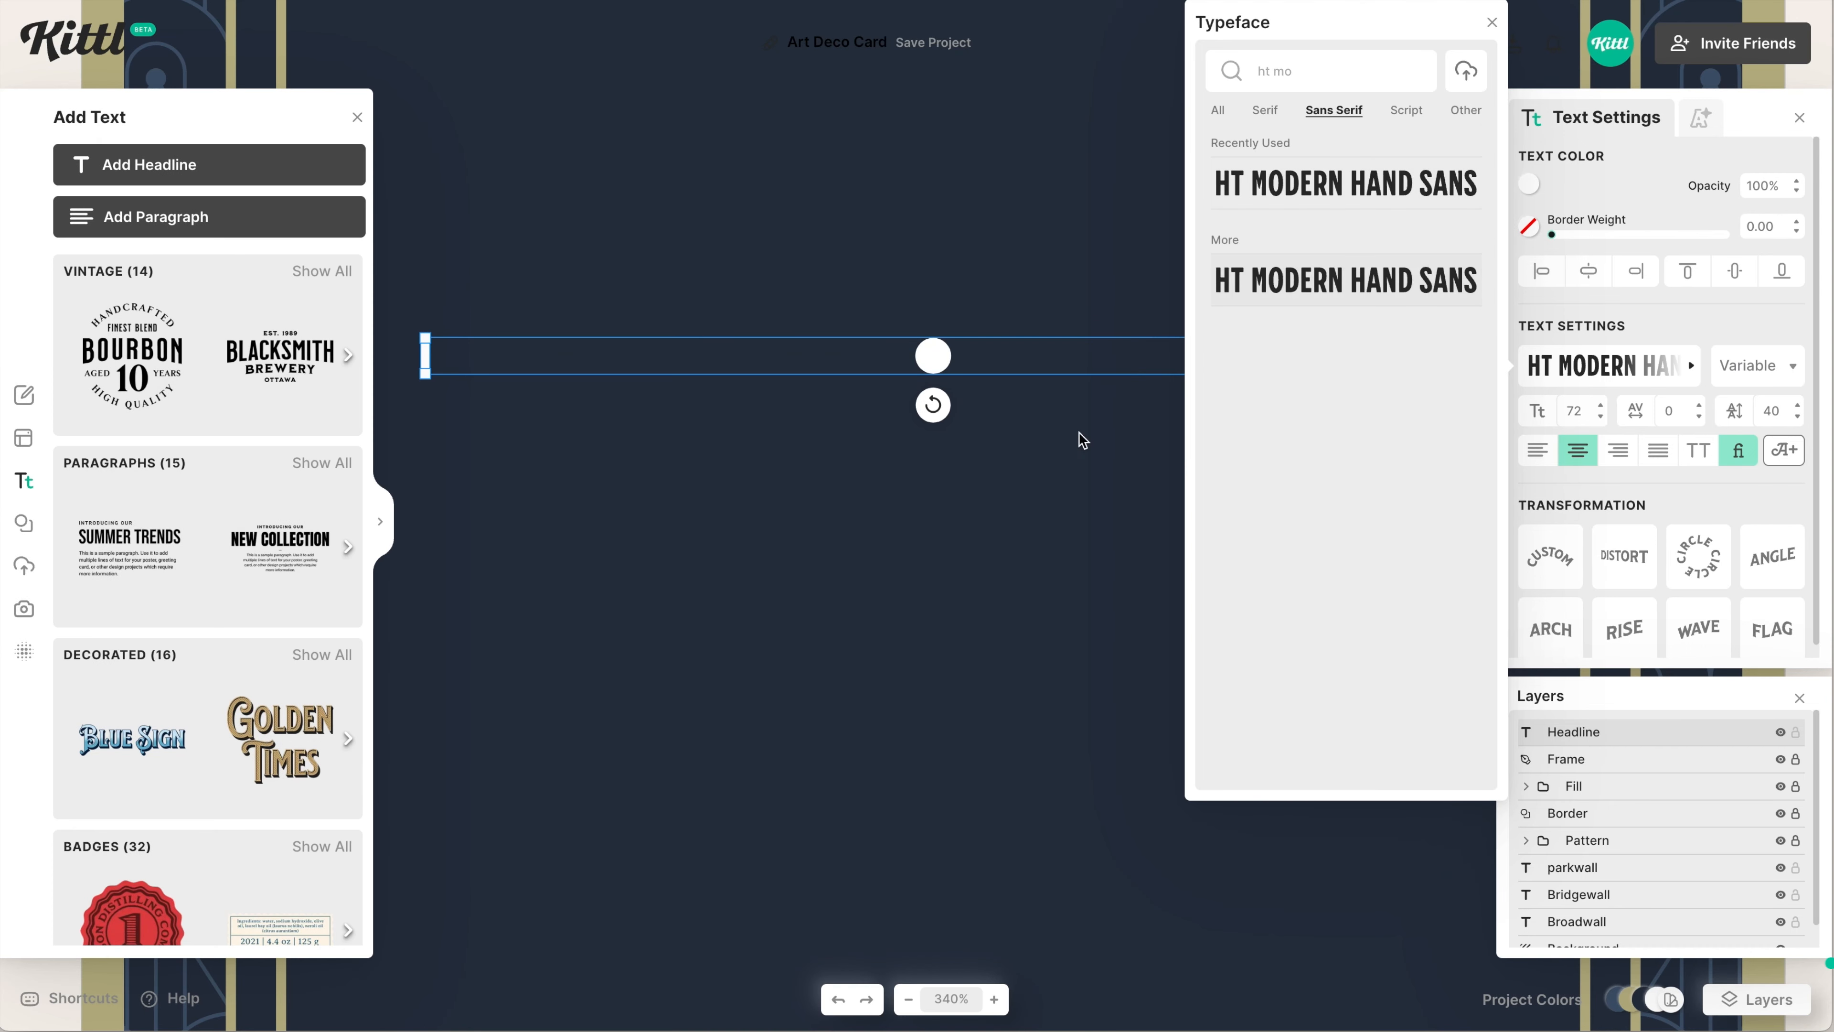
Move the round dot to the frame's lower-left band and narrow its text box to fit there
right_click(1016, 514)
scroll(1016, 515, down, 5)
click(1011, 416)
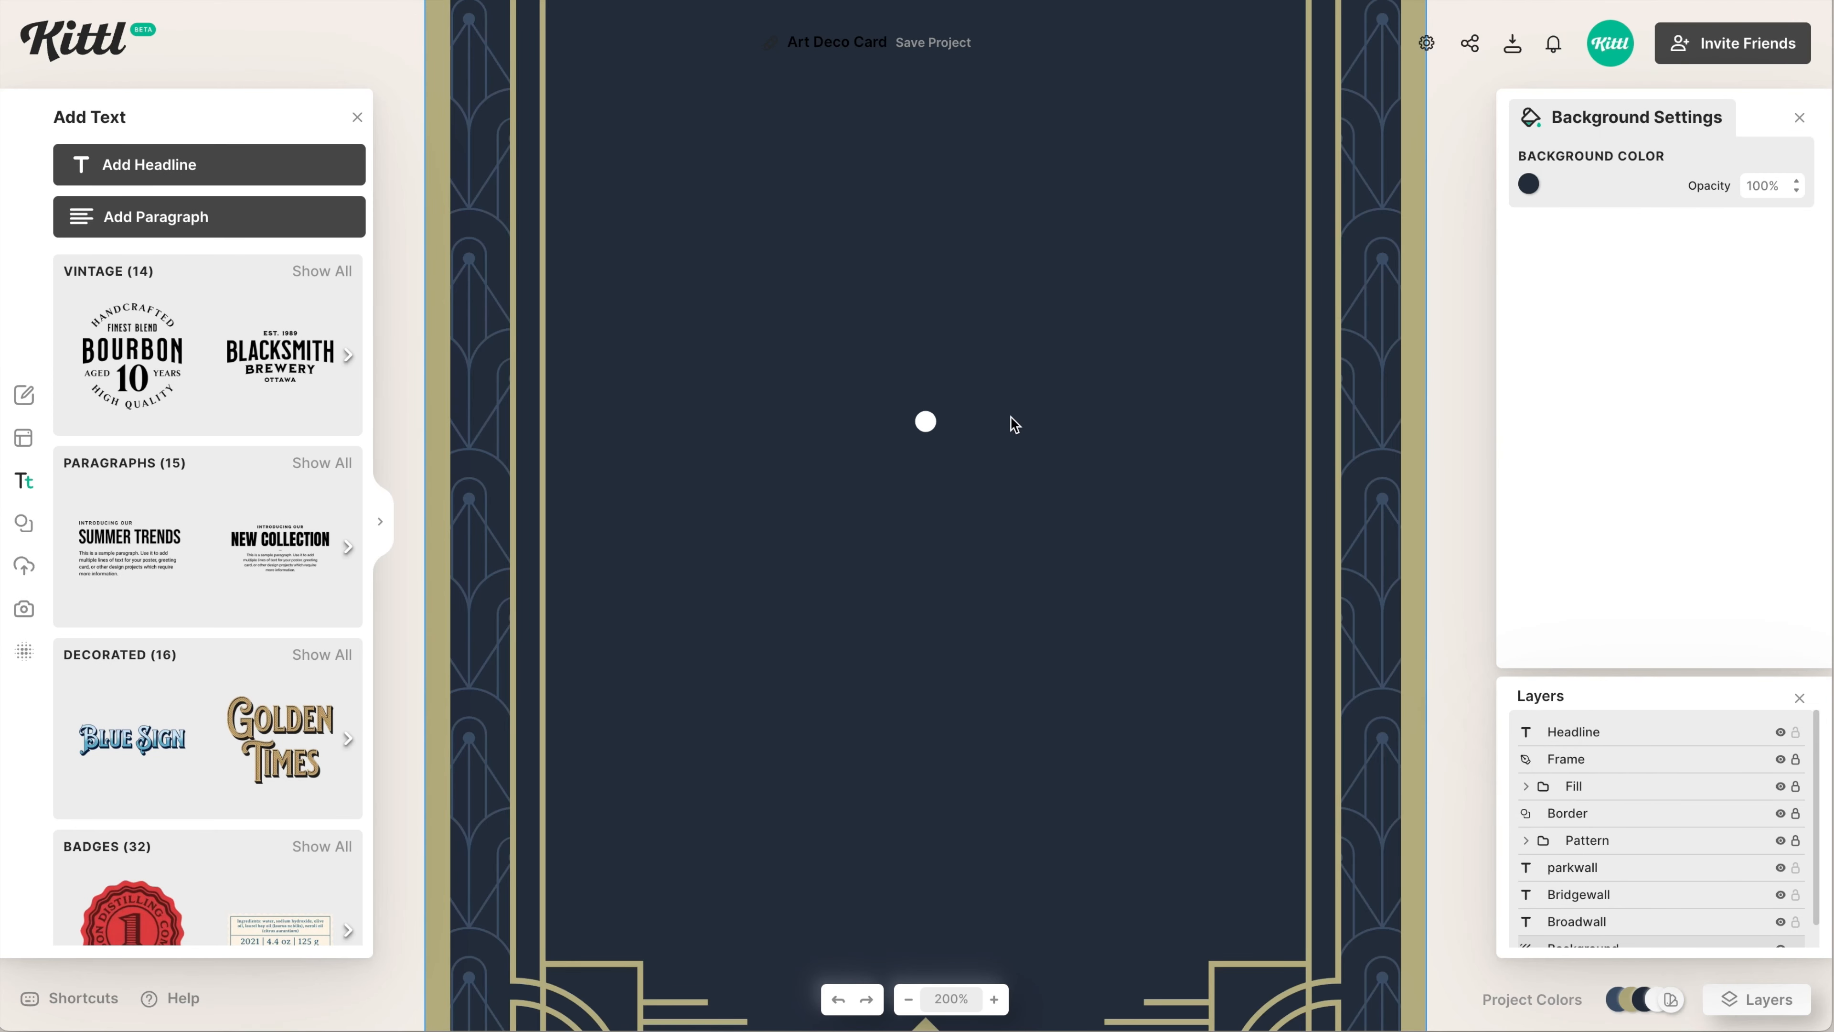
scroll(1010, 416, down, 2)
drag(931, 291, 744, 944)
scroll(743, 943, down, 3)
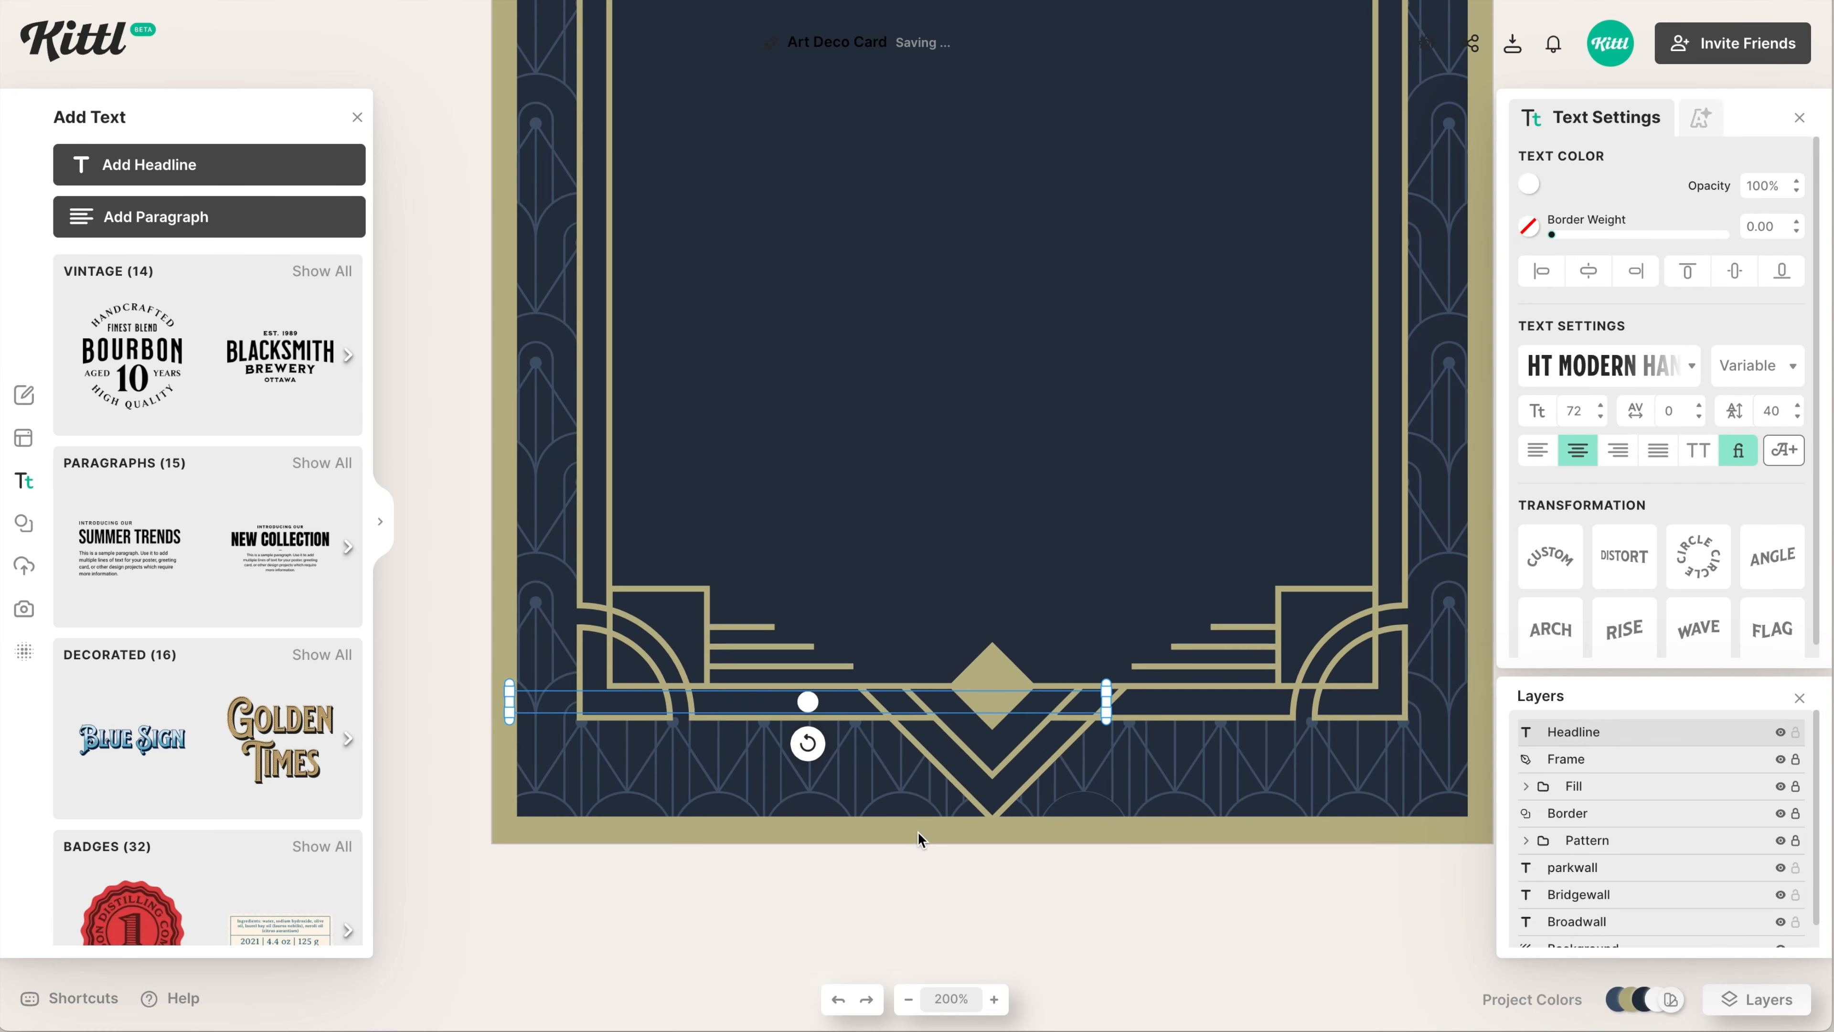
scroll(917, 831, up, 3)
drag(1222, 634, 937, 634)
scroll(783, 677, left, 2)
scroll(784, 677, up, 4)
drag(1213, 737, 1081, 737)
Extend the dot into a row of dots with letter spacing 200 and font size 20
double_click(870, 742)
text(••••••)
click(1669, 410)
text(200)
key(Tab)
click(1600, 417)
Add dots to make a row of nine and centre it inside the frame's lower-left band
click(921, 793)
double_click(920, 737)
text(••)
click(1091, 627)
drag(982, 740, 977, 744)
key(Up)
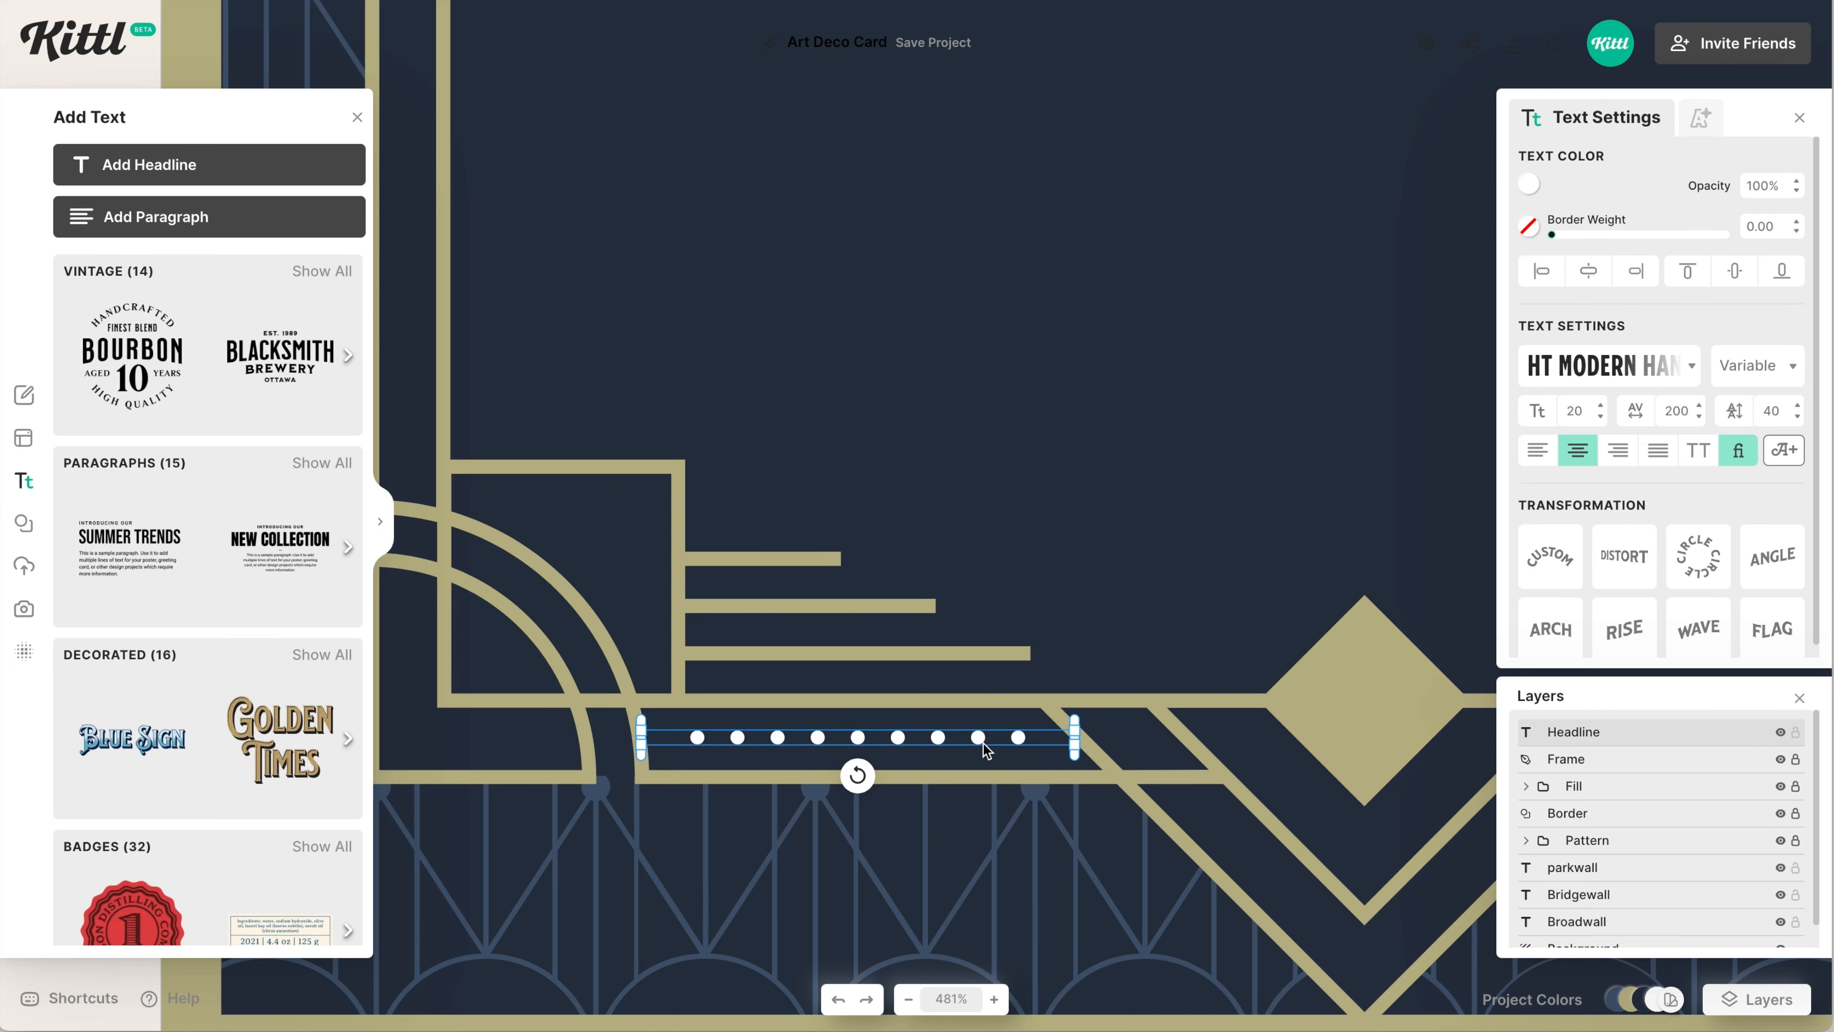
Duplicate the dotted row into the frame's lower-right band and select both rows
key(super+0)
alt+drag(810, 848, 1049, 846)
scroll(1049, 846, up, 10)
scroll(1068, 860, left, 3)
shift+click(700, 861)
key(super+0)
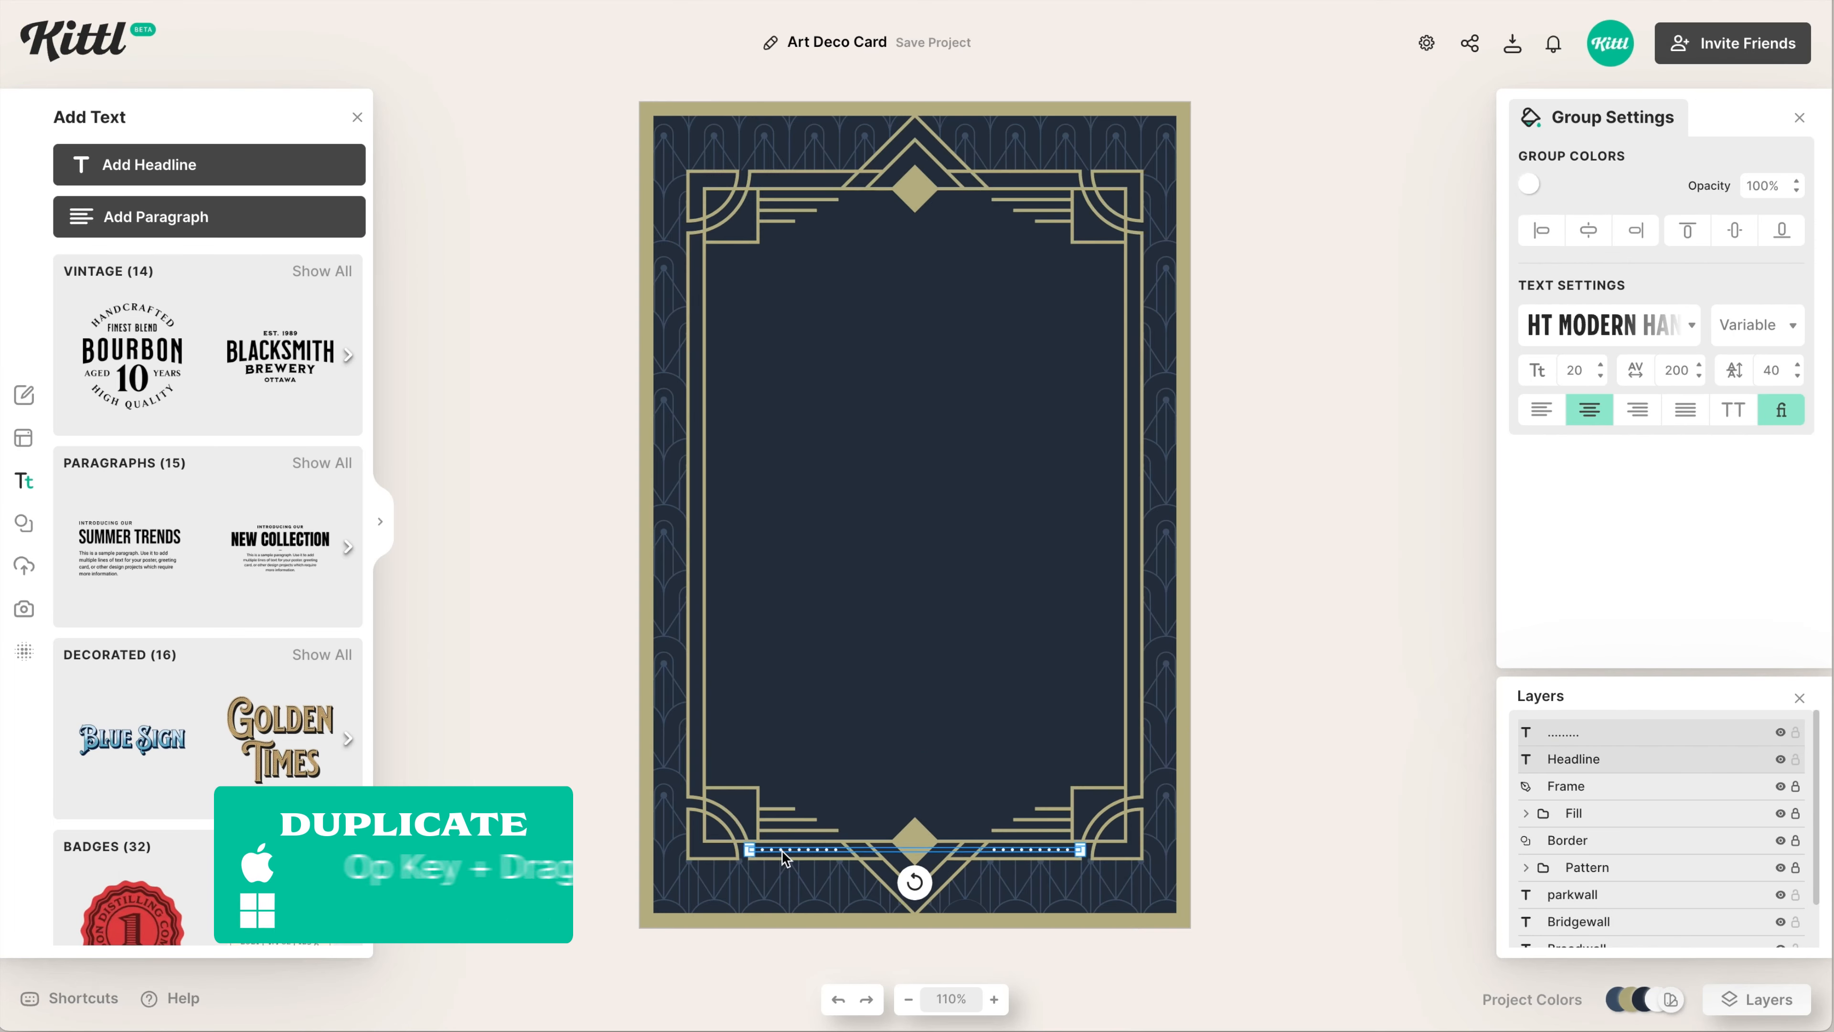
Duplicate both dotted rows into the matching bands along the frame's upper edge
alt+drag(786, 851, 783, 182)
scroll(780, 183, up, 10)
key(Up)
key(Up)
click(991, 545)
Duplicate an upper dotted row onto the card's centre, widen its text box and paste in repeated dots to lengthen it
key(super+0)
alt+drag(1004, 180, 892, 547)
drag(984, 517, 1198, 517)
double_click(988, 519)
key(super+a)
key(super+c)
key(super+v)
key(super+v)
key(super+v)
key(super+v)
key(super+v)
key(Escape)
Rotate the long dotted row to vertical and fit it into the frame's right side band
shift+drag(932, 549, 858, 500)
drag(1054, 253, 1188, 290)
click(1235, 354)
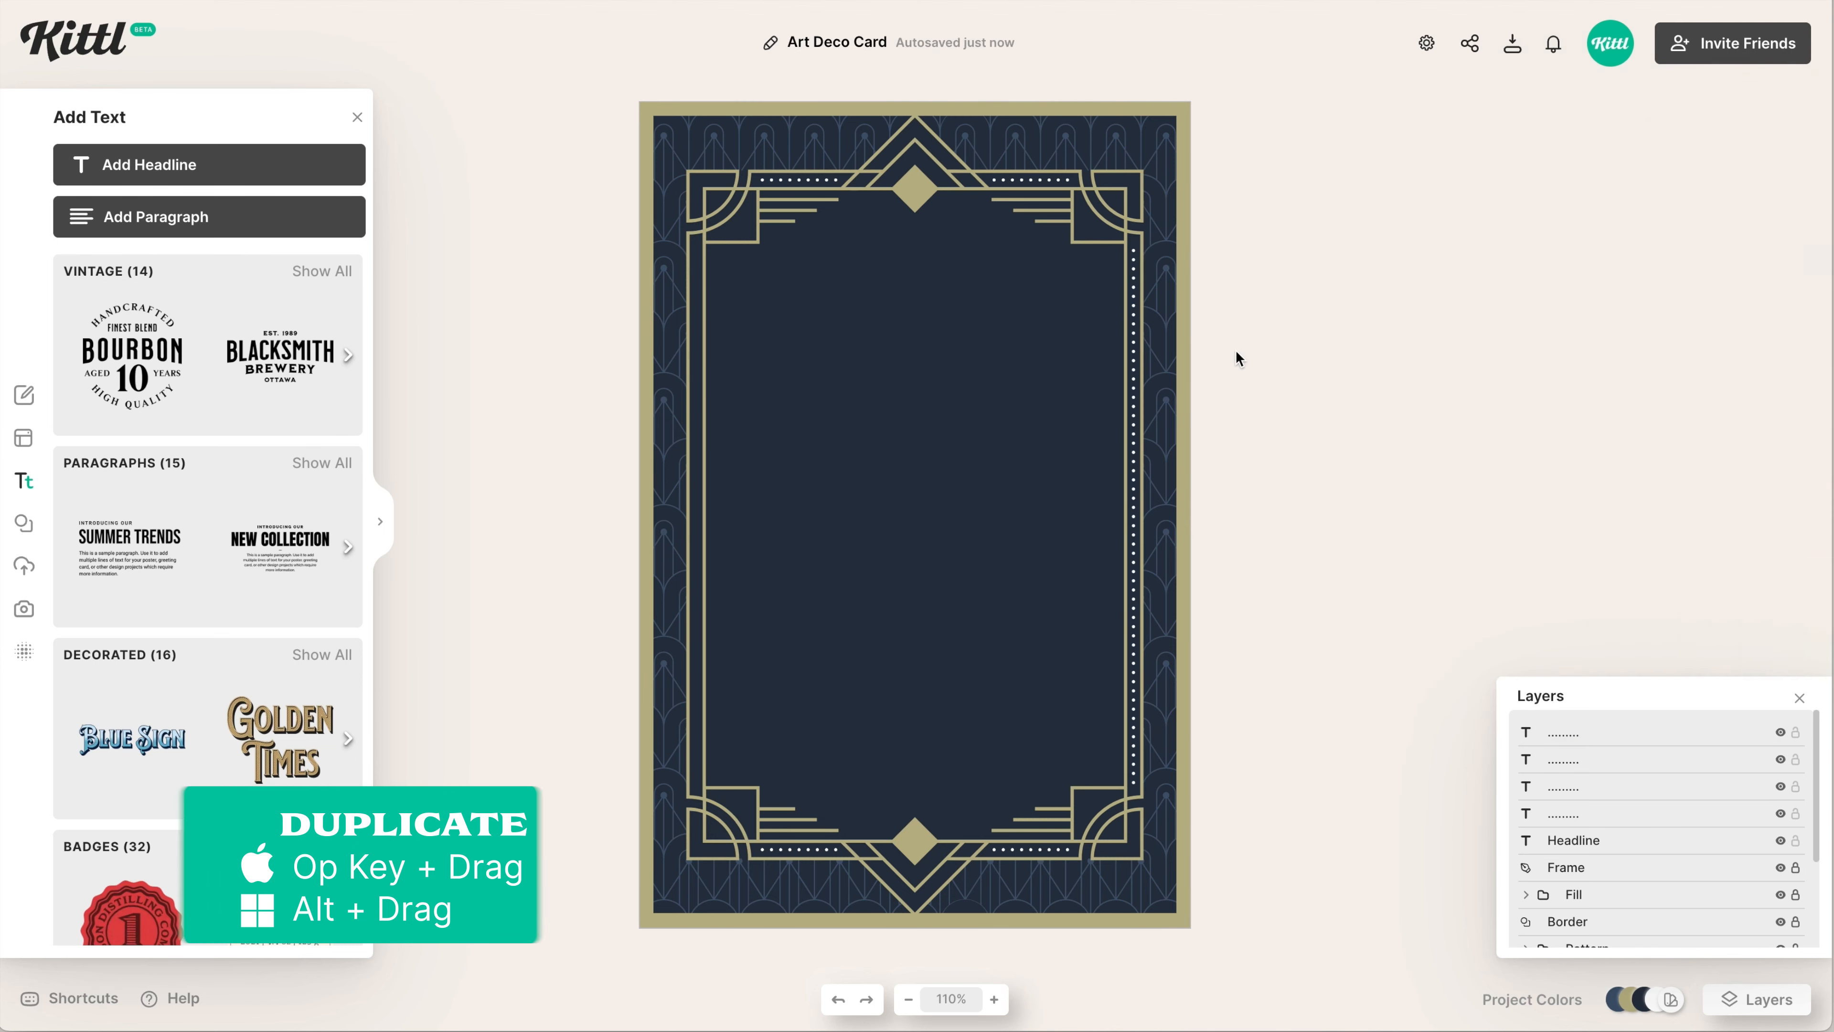
double_click(1134, 412)
click(1228, 455)
click(1134, 440)
click(1676, 410)
Duplicate the vertical dotted row into the frame's left side band and align it there
alt+drag(1134, 722, 705, 719)
scroll(707, 720, up, 5)
drag(672, 599, 662, 599)
key(super+0)
Group the copied dotted rows and name the group Dotted Lines
click(1398, 763)
click(1653, 840)
shift+click(1656, 733)
key(super+g)
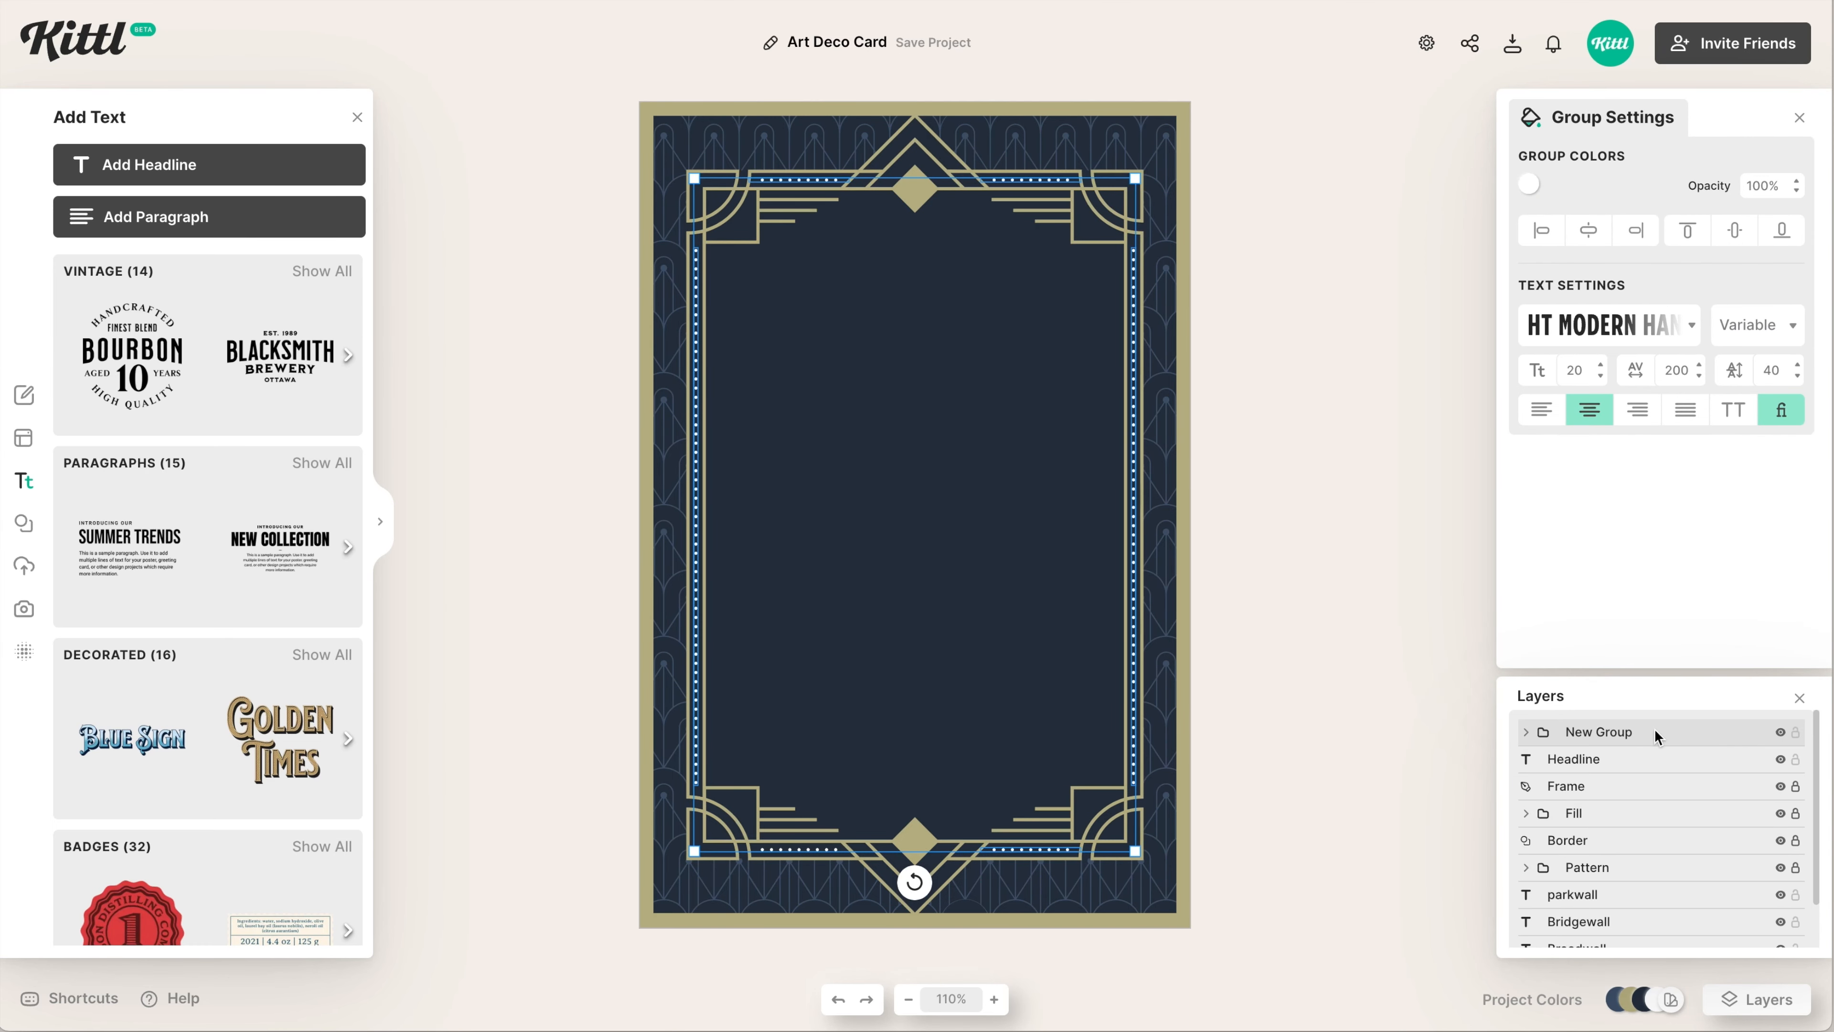
double_click(1599, 734)
text(Dotted Lines)
click(1357, 740)
Turn off the trim view and duplicate the BROADWALL sample text from beside the card to its lower right edge
key(w)
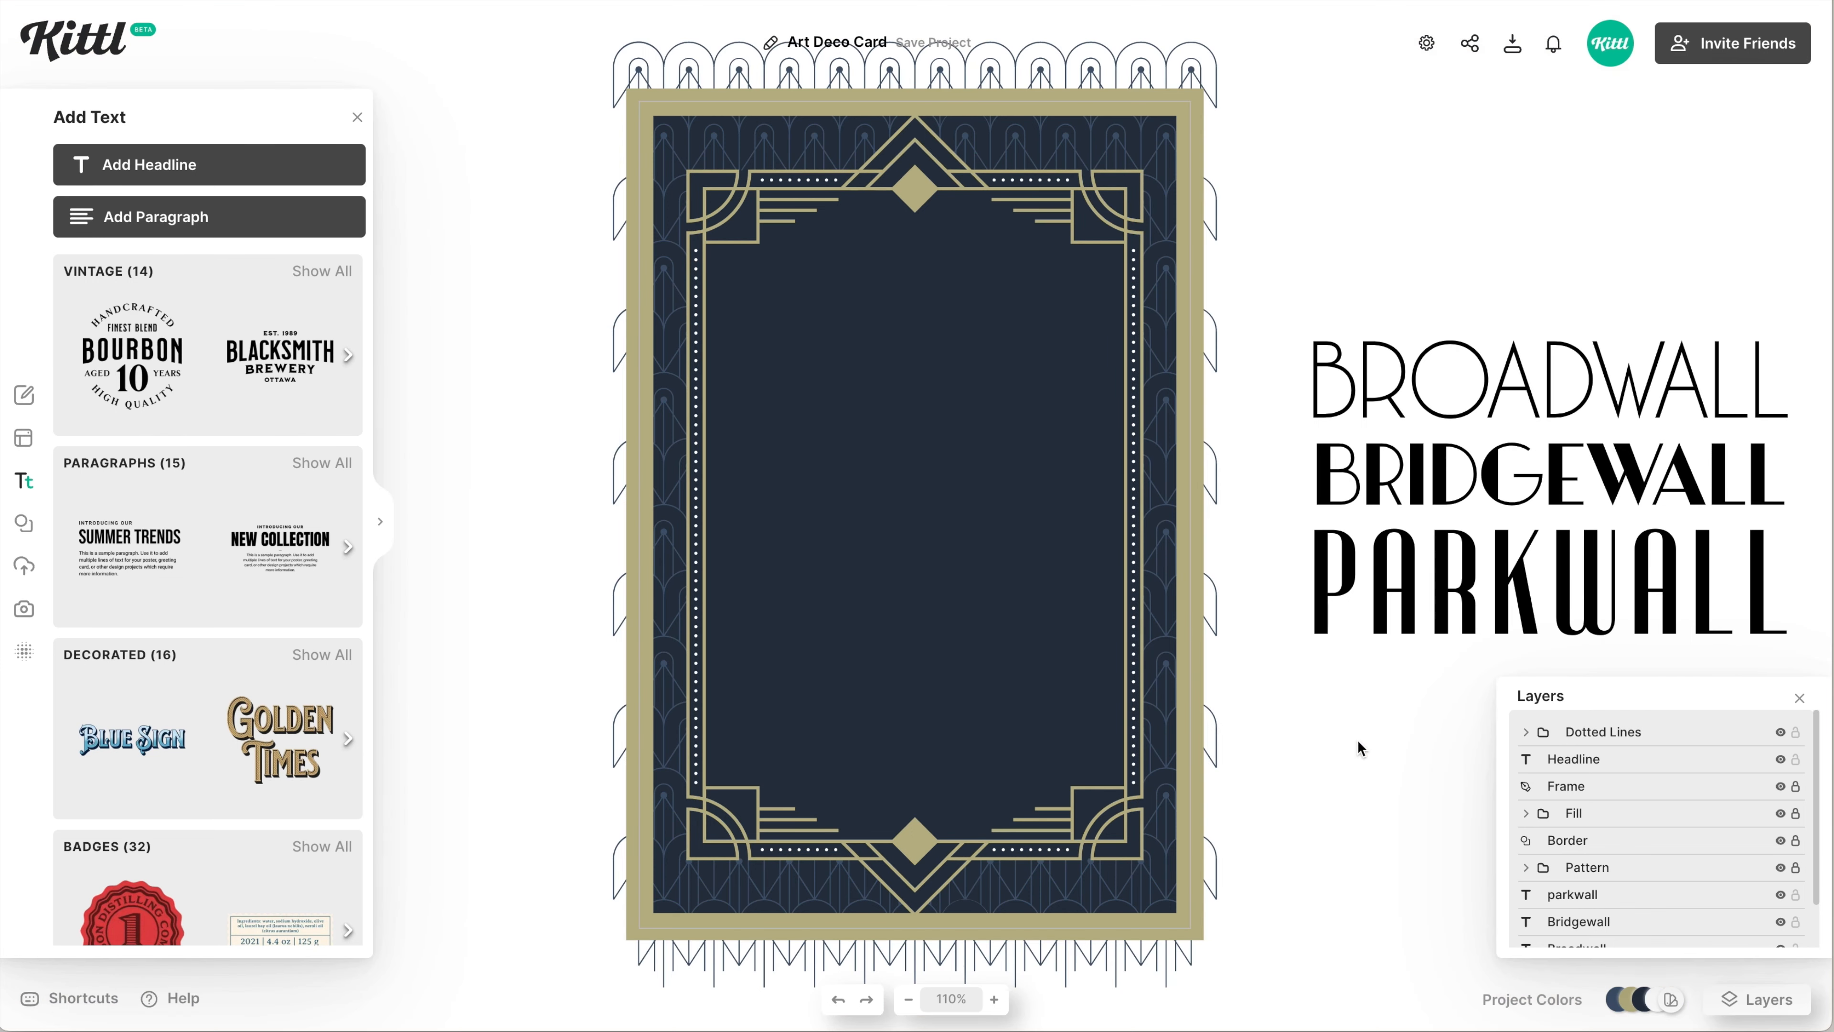
scroll(1357, 740, right, 2)
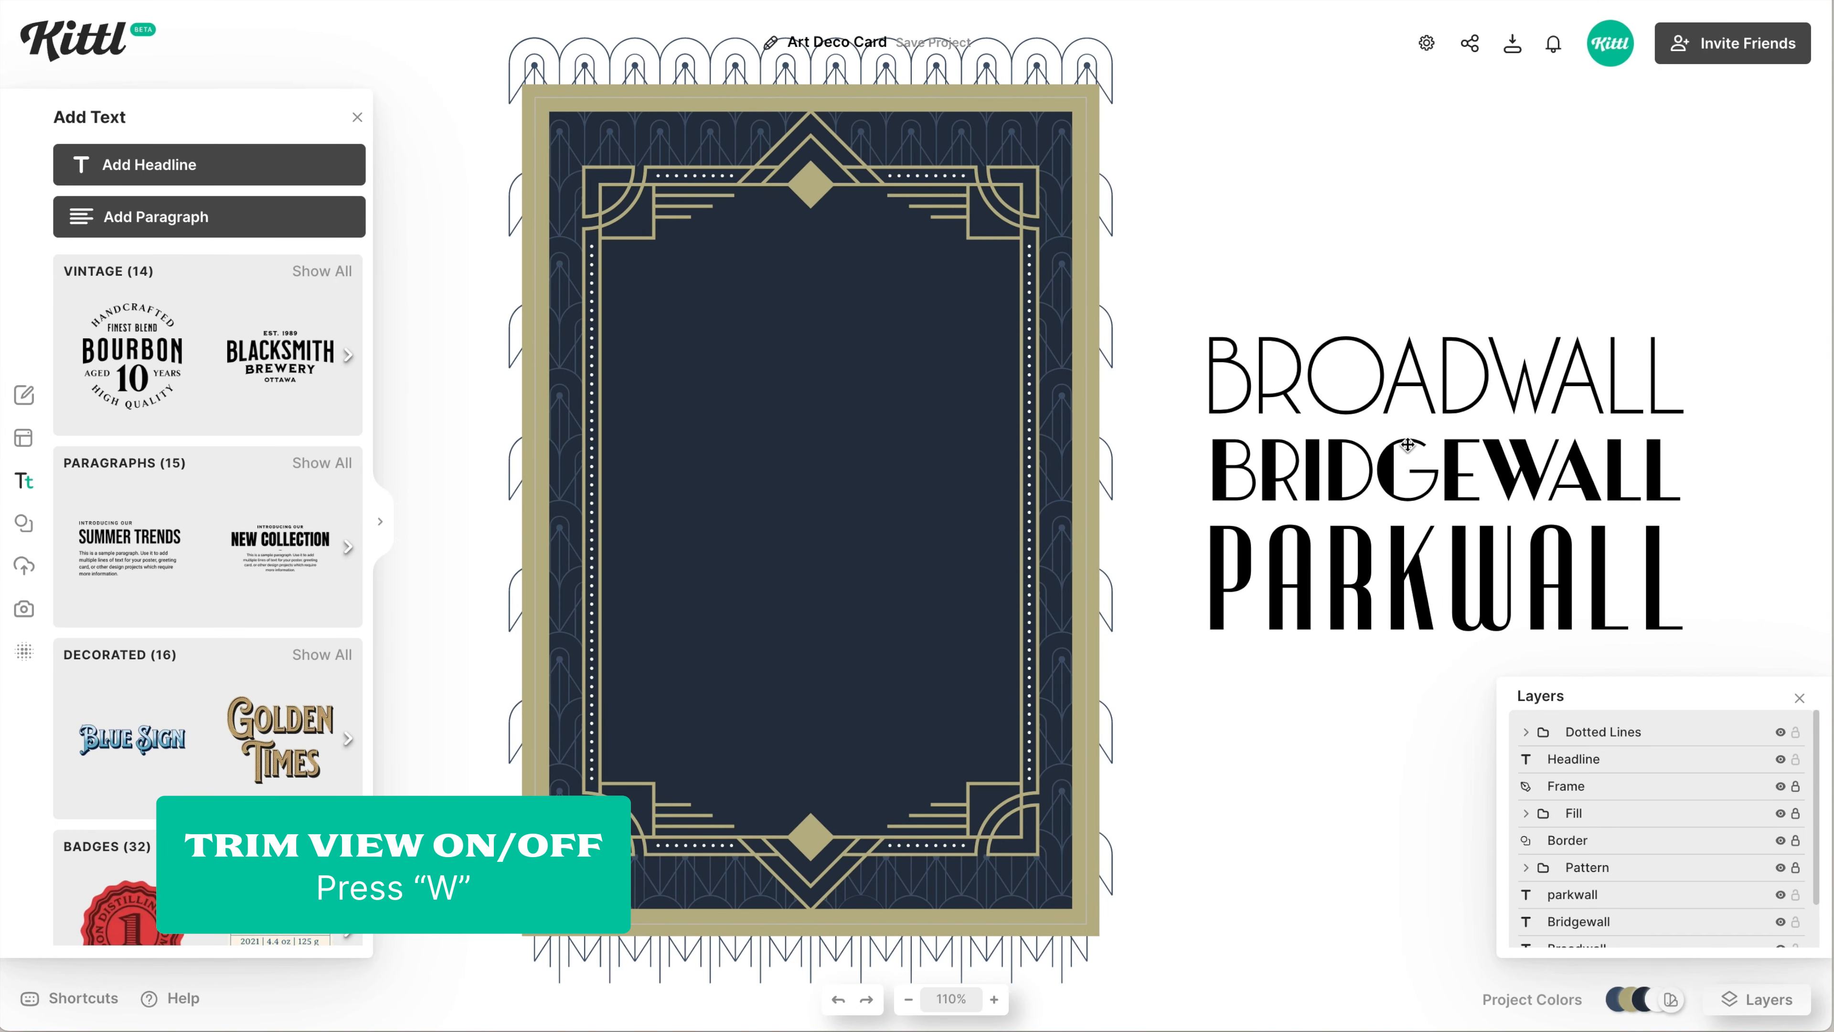
click(1454, 399)
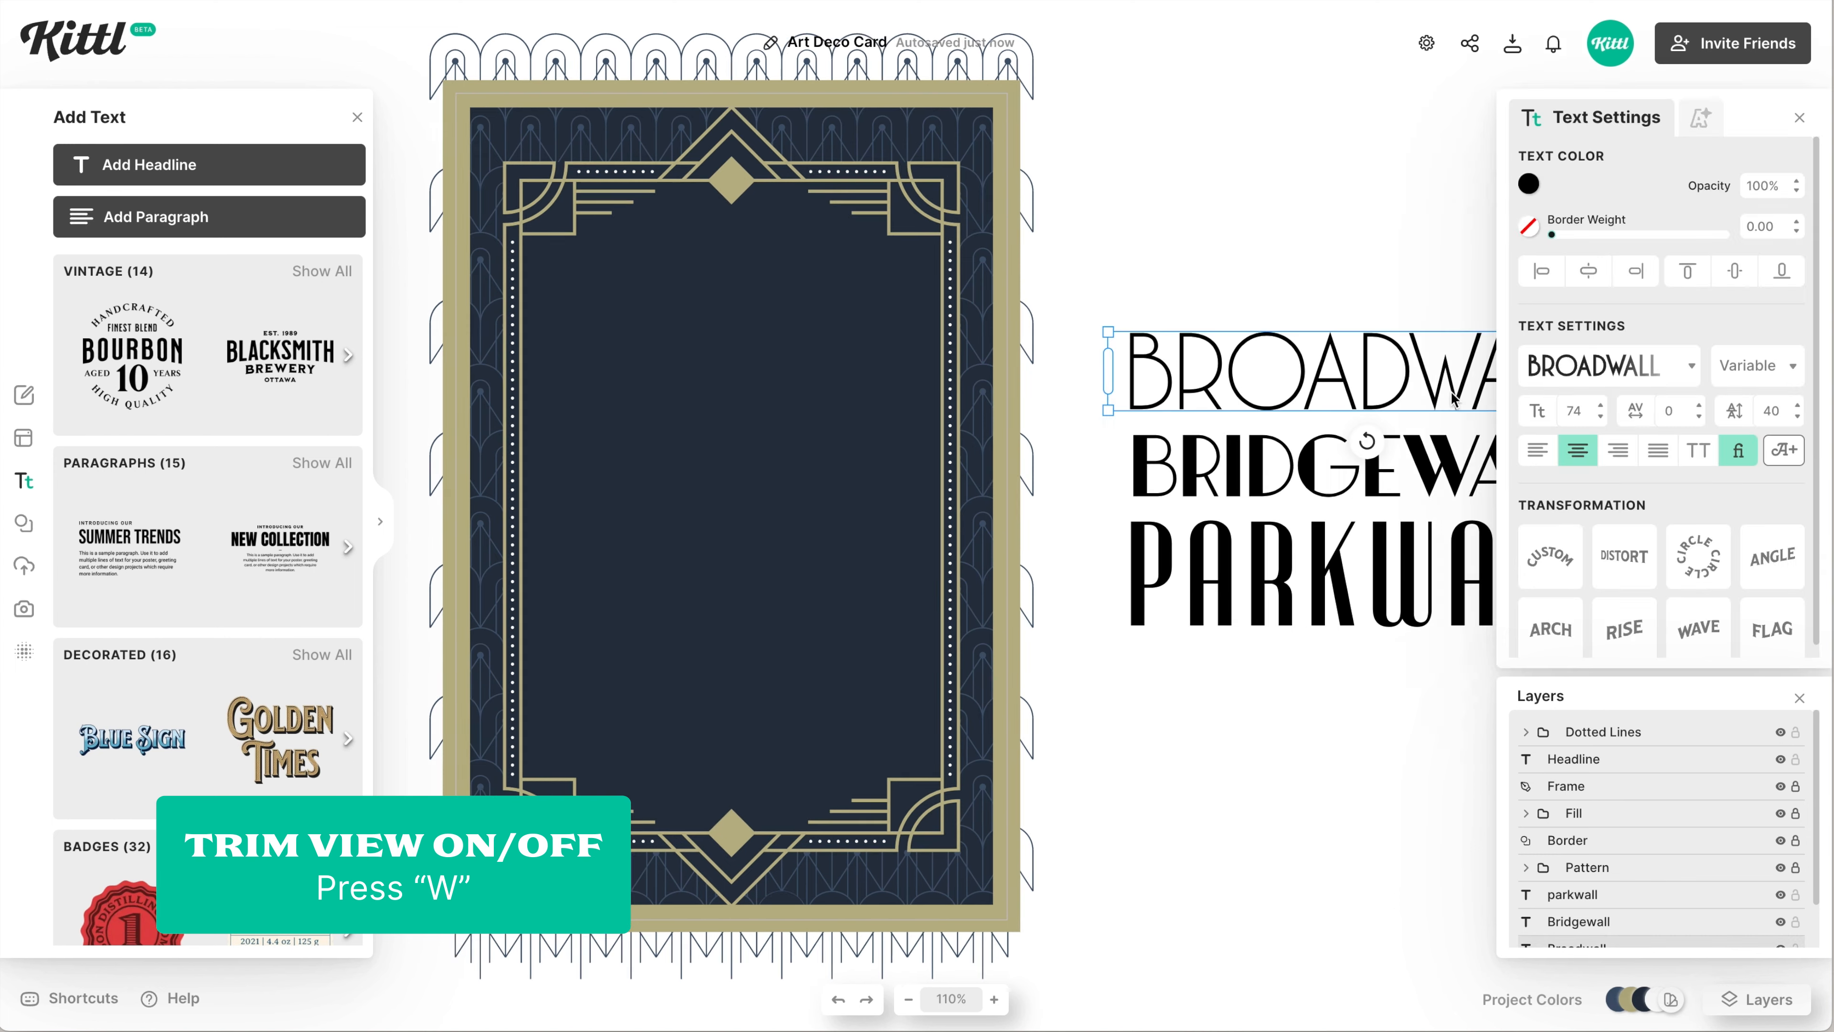
drag(1454, 399, 1176, 712)
Bring the copied BROADWALL text to the front and place it across the card's upper middle
right_click(1175, 712)
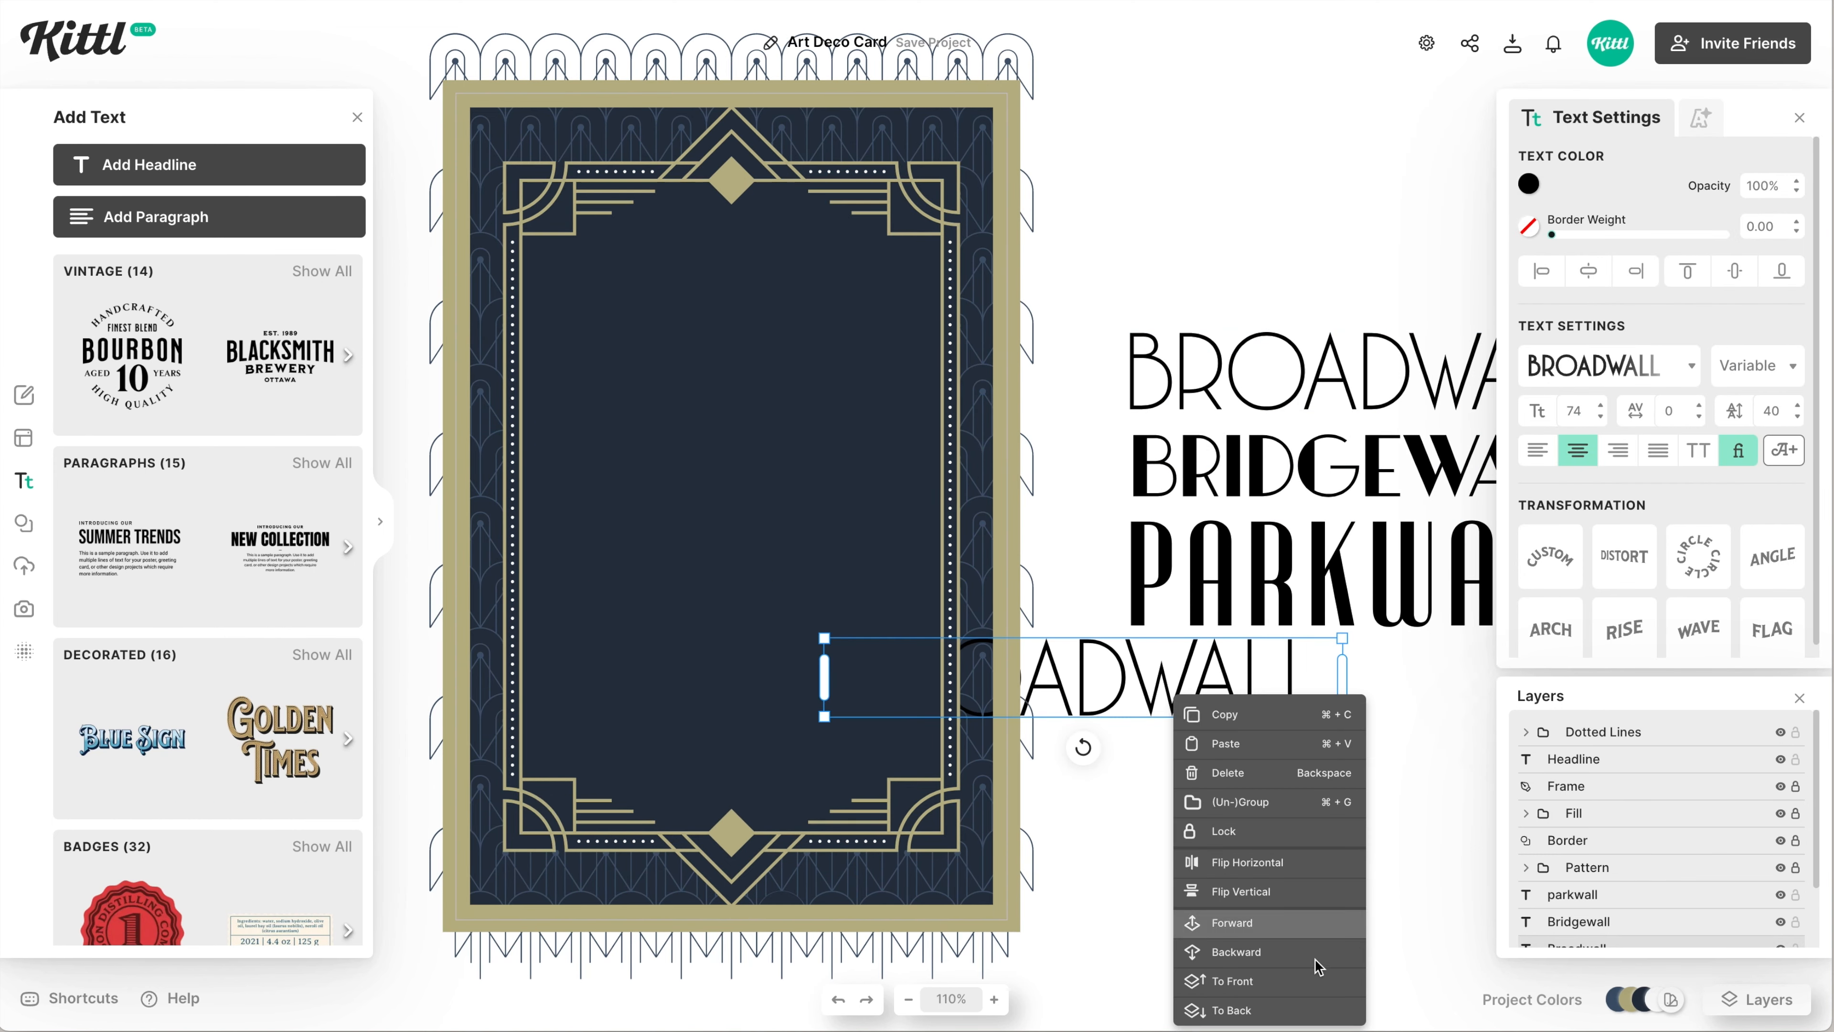
click(1260, 981)
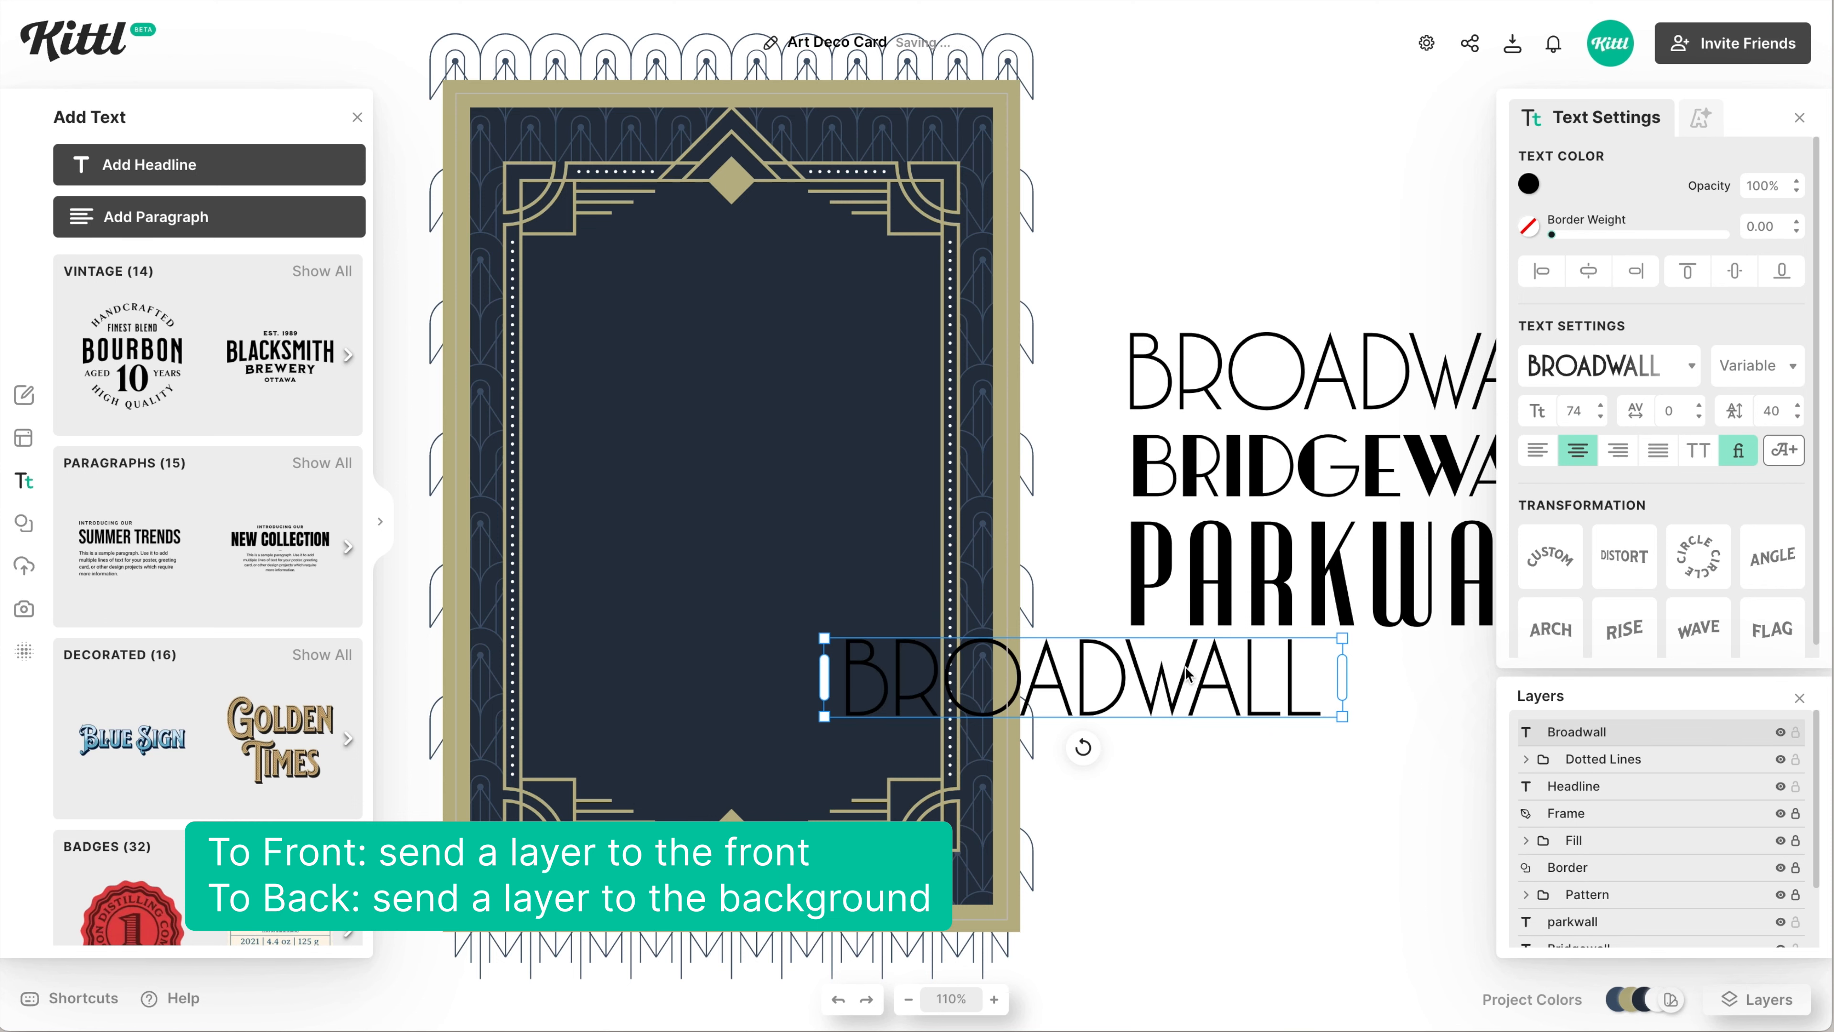
drag(1200, 685, 872, 468)
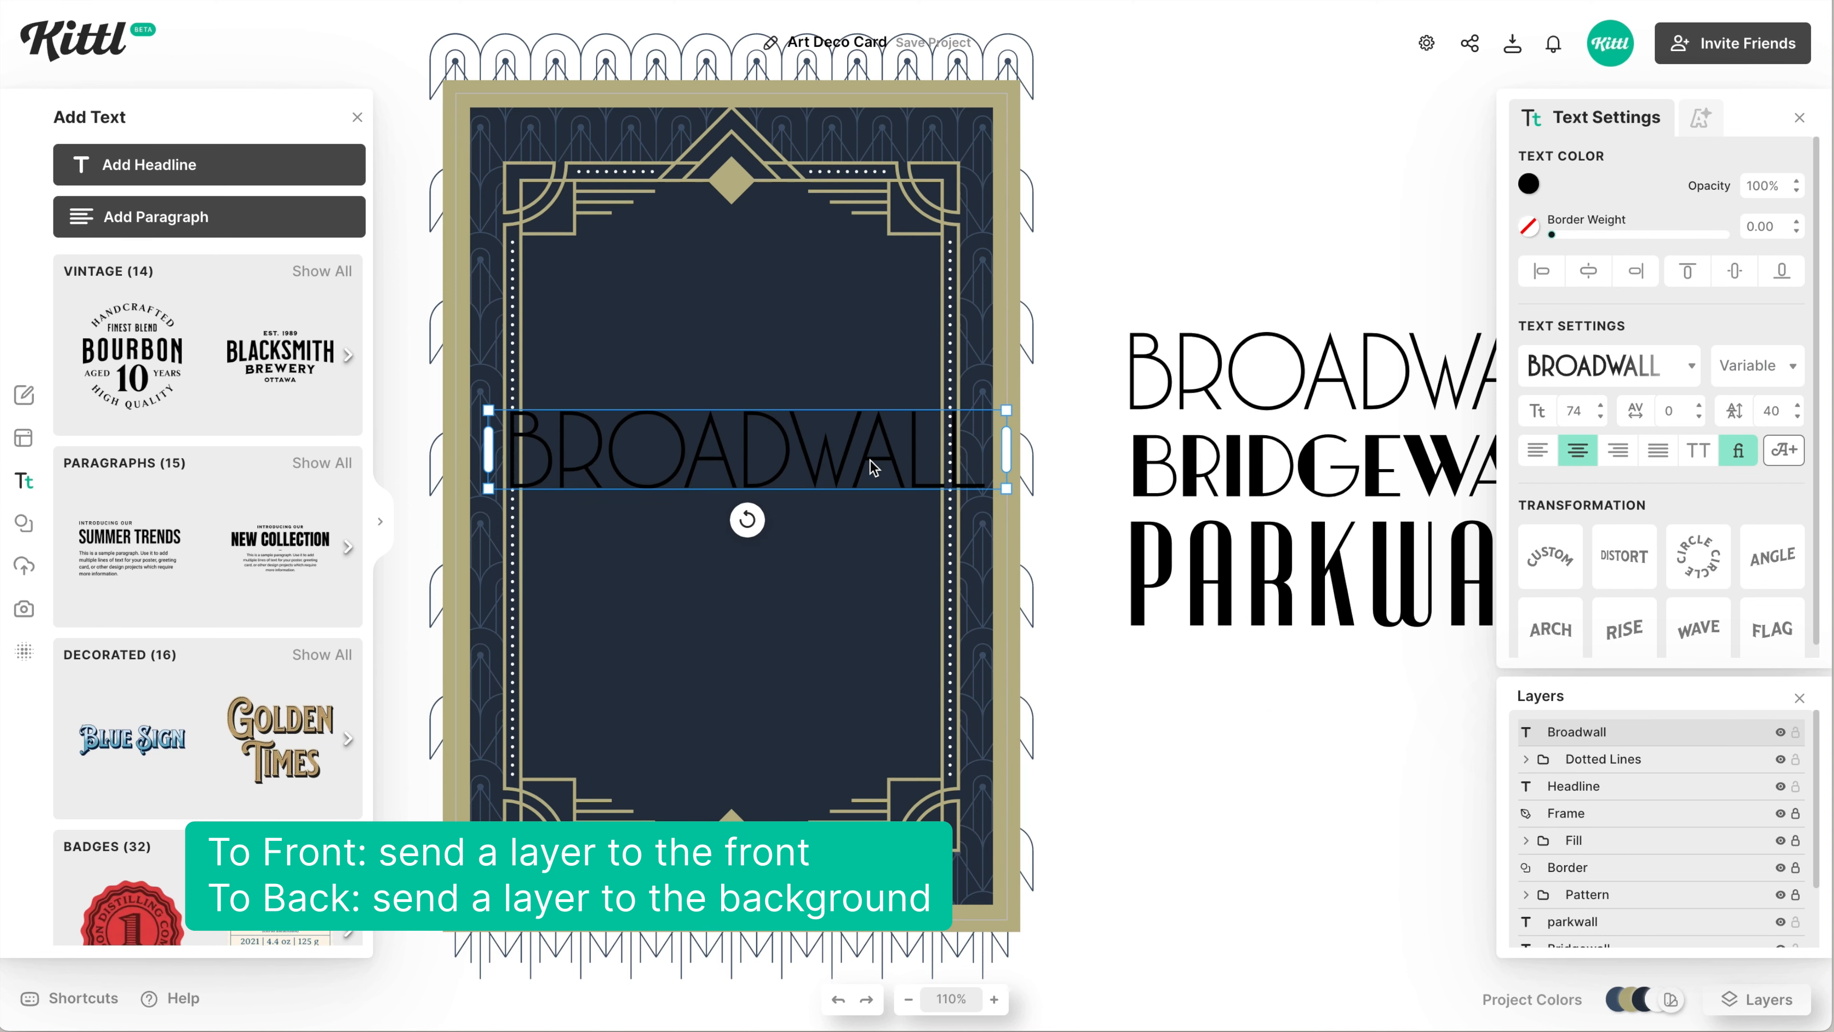
Replace the text on the card with CELEBRATE
scroll(872, 468, left, 2)
double_click(968, 428)
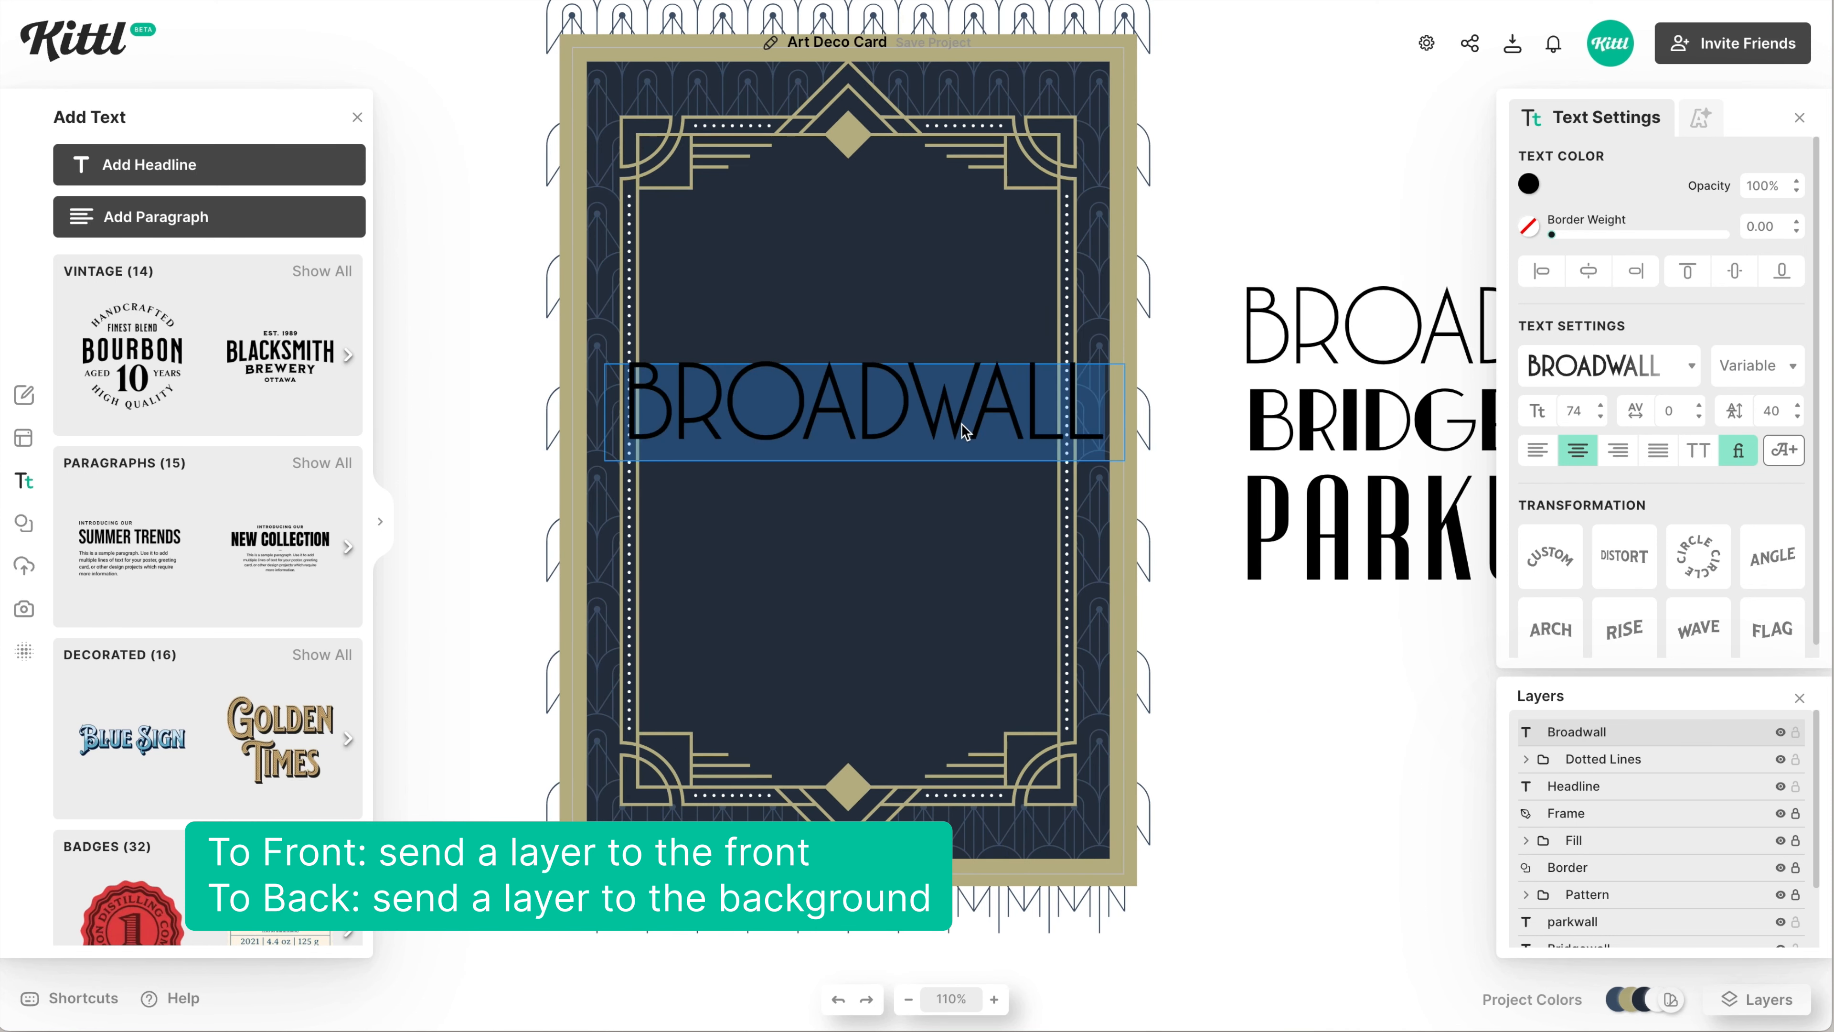
text(CELEBRATE)
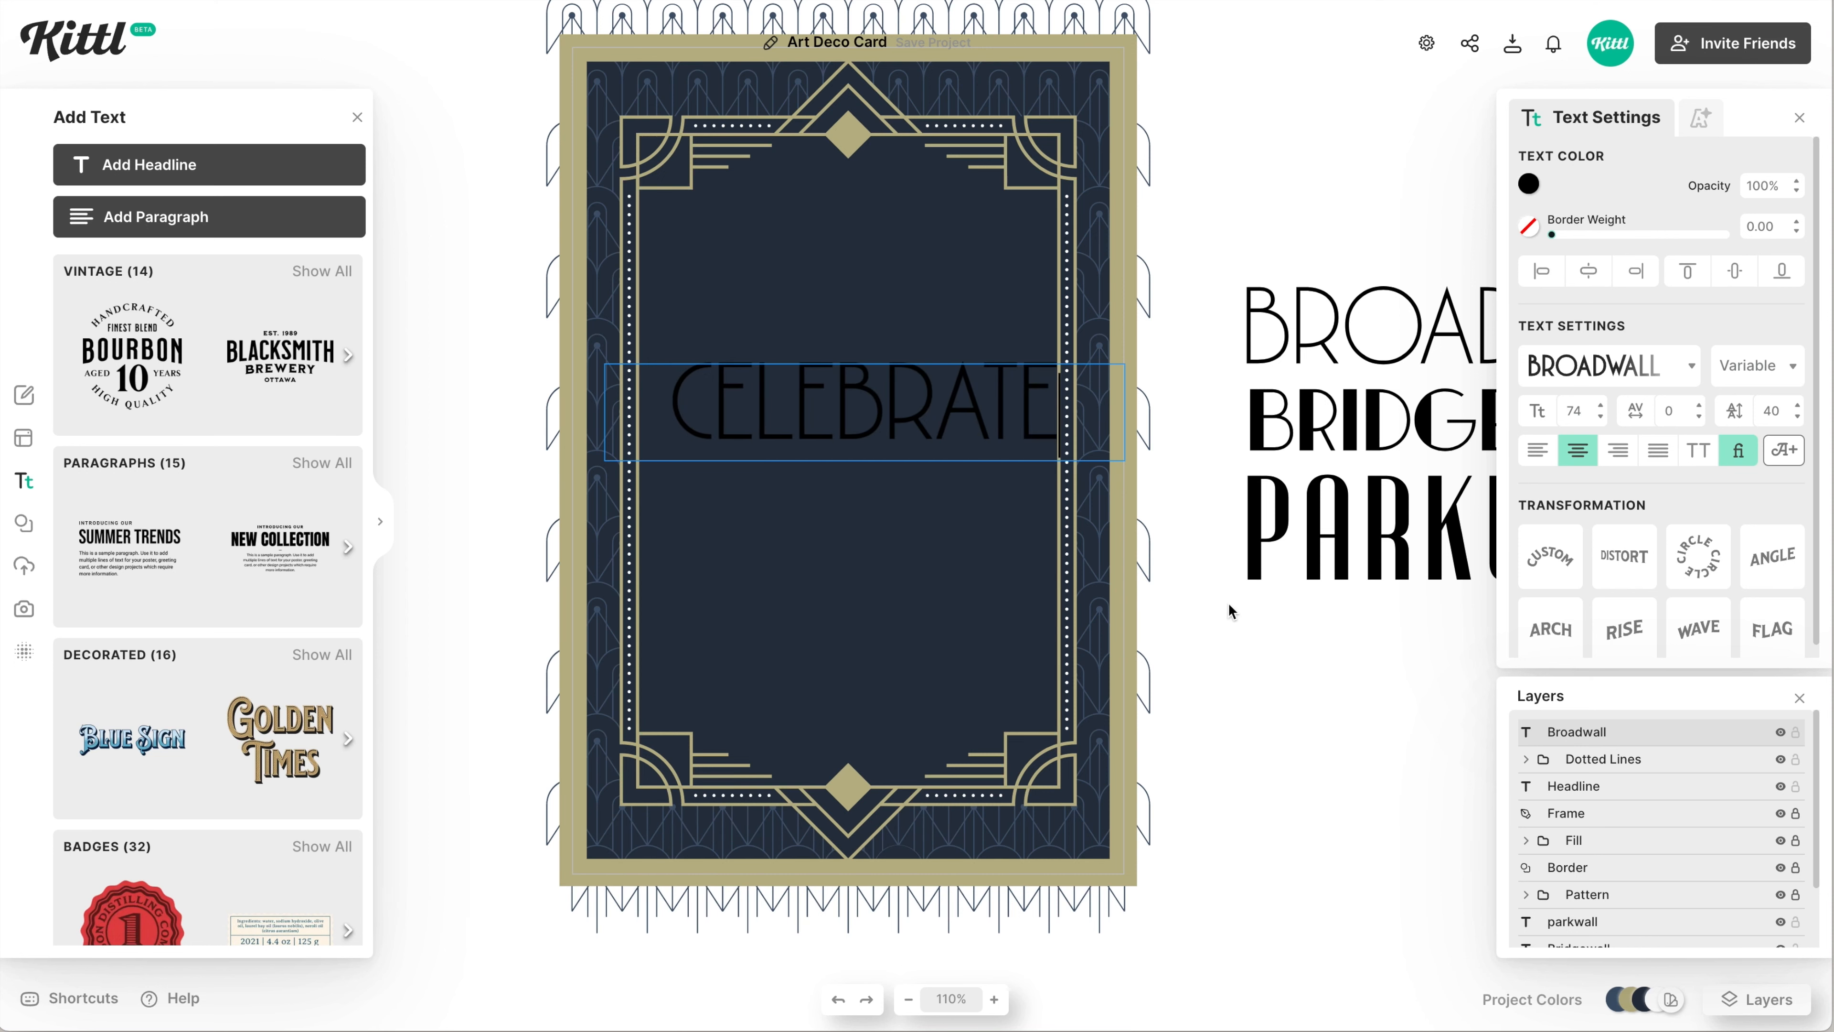
Shift the CELEBRATE text slightly to centre it within the frame and colour it gold from the document palette
key(Escape)
drag(997, 412, 982, 412)
click(1529, 183)
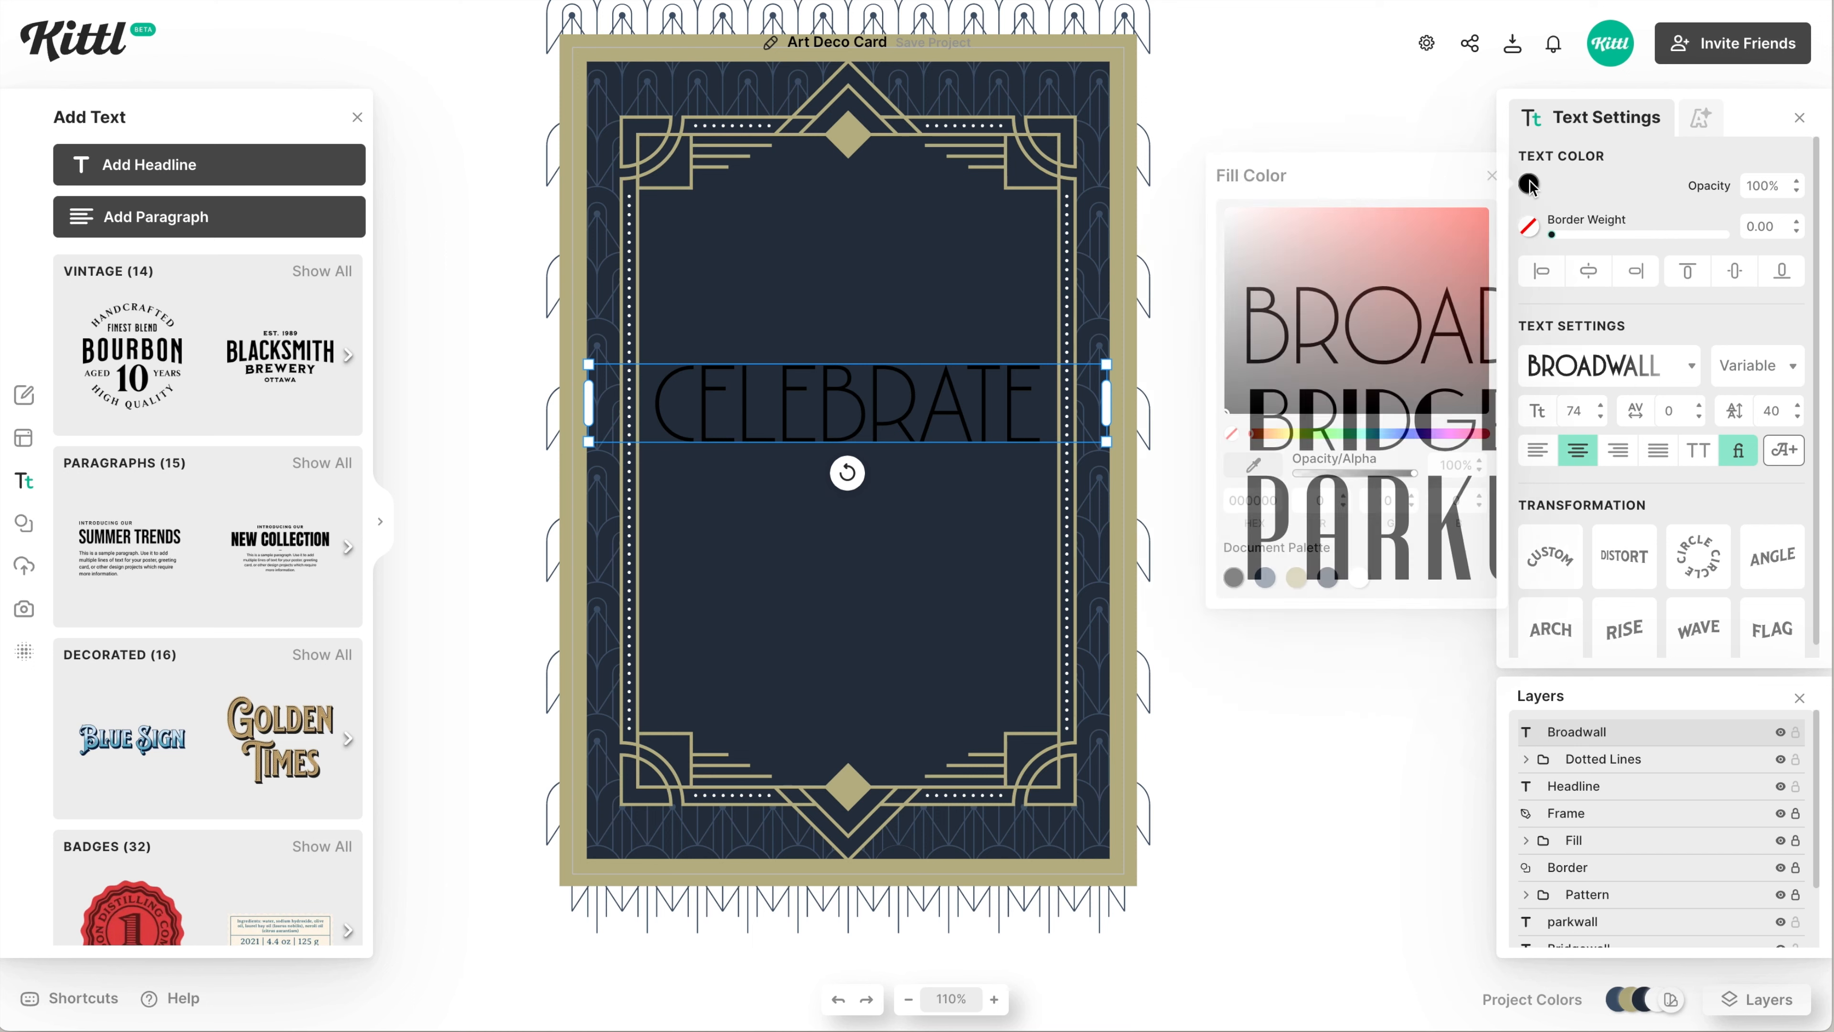
click(1296, 577)
click(1264, 798)
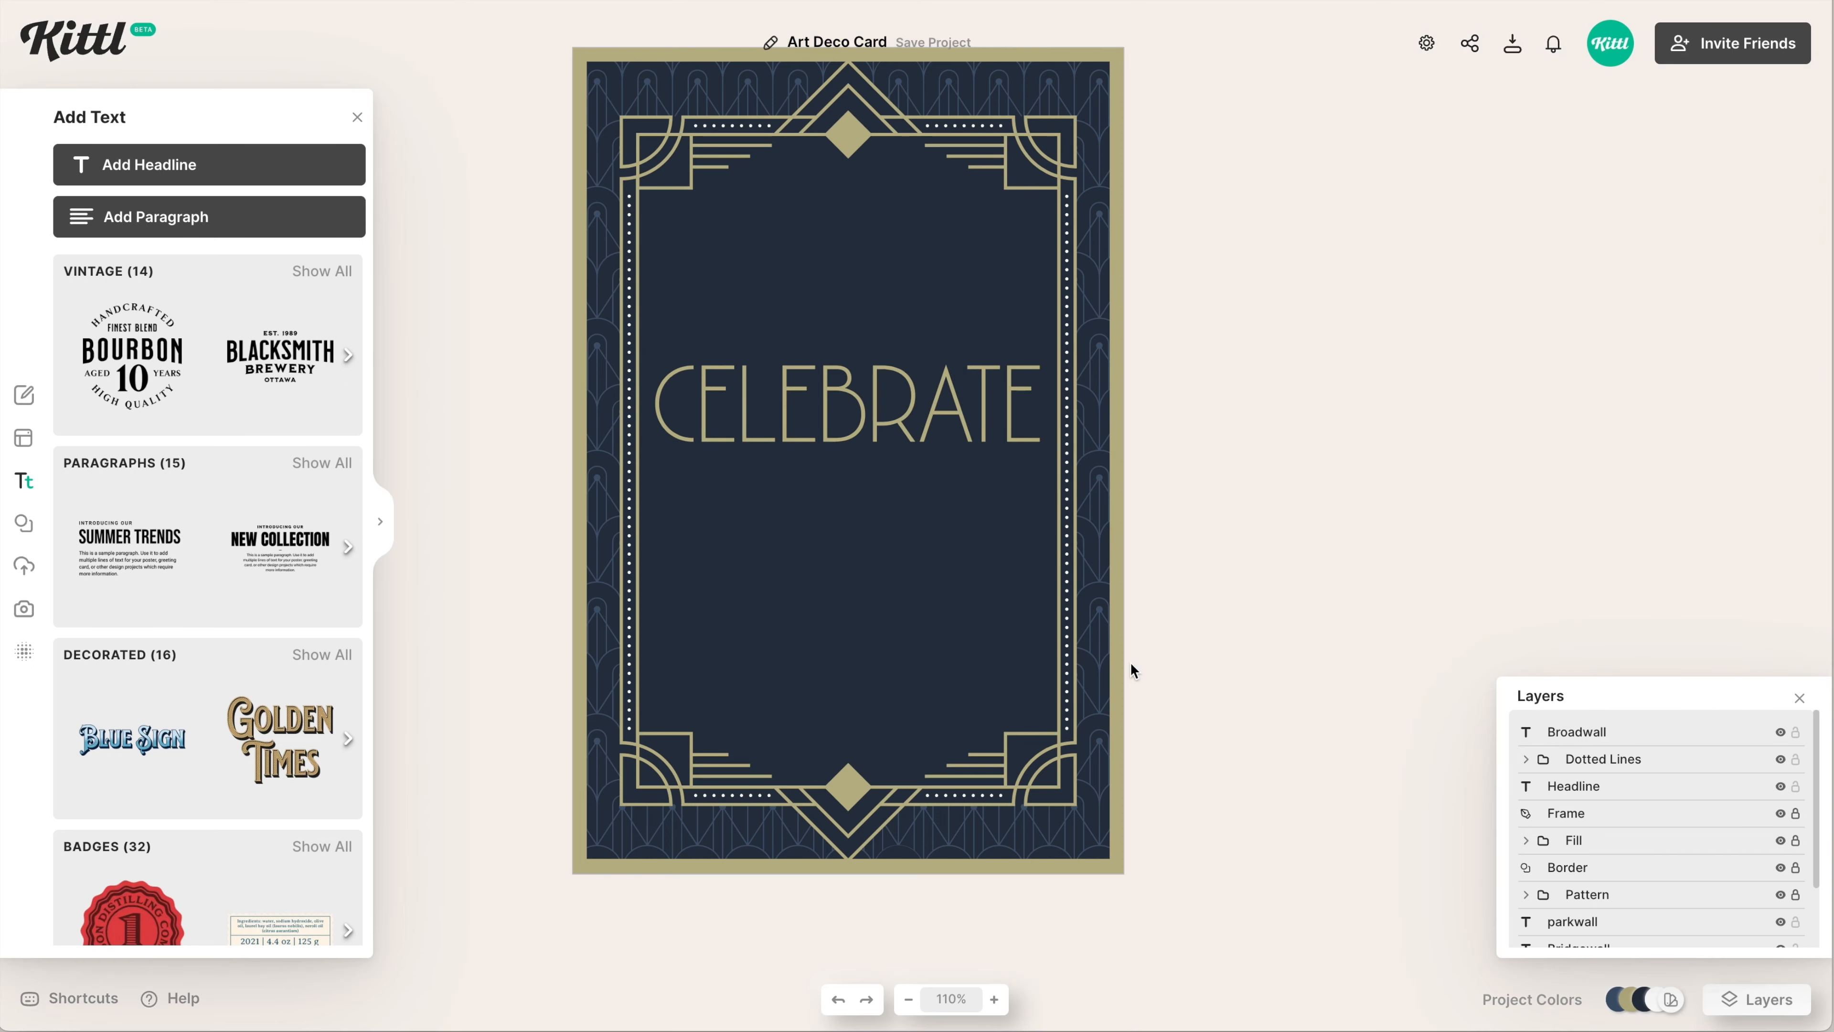
Set the variable font weight of CELEBRATE to about 343
click(968, 434)
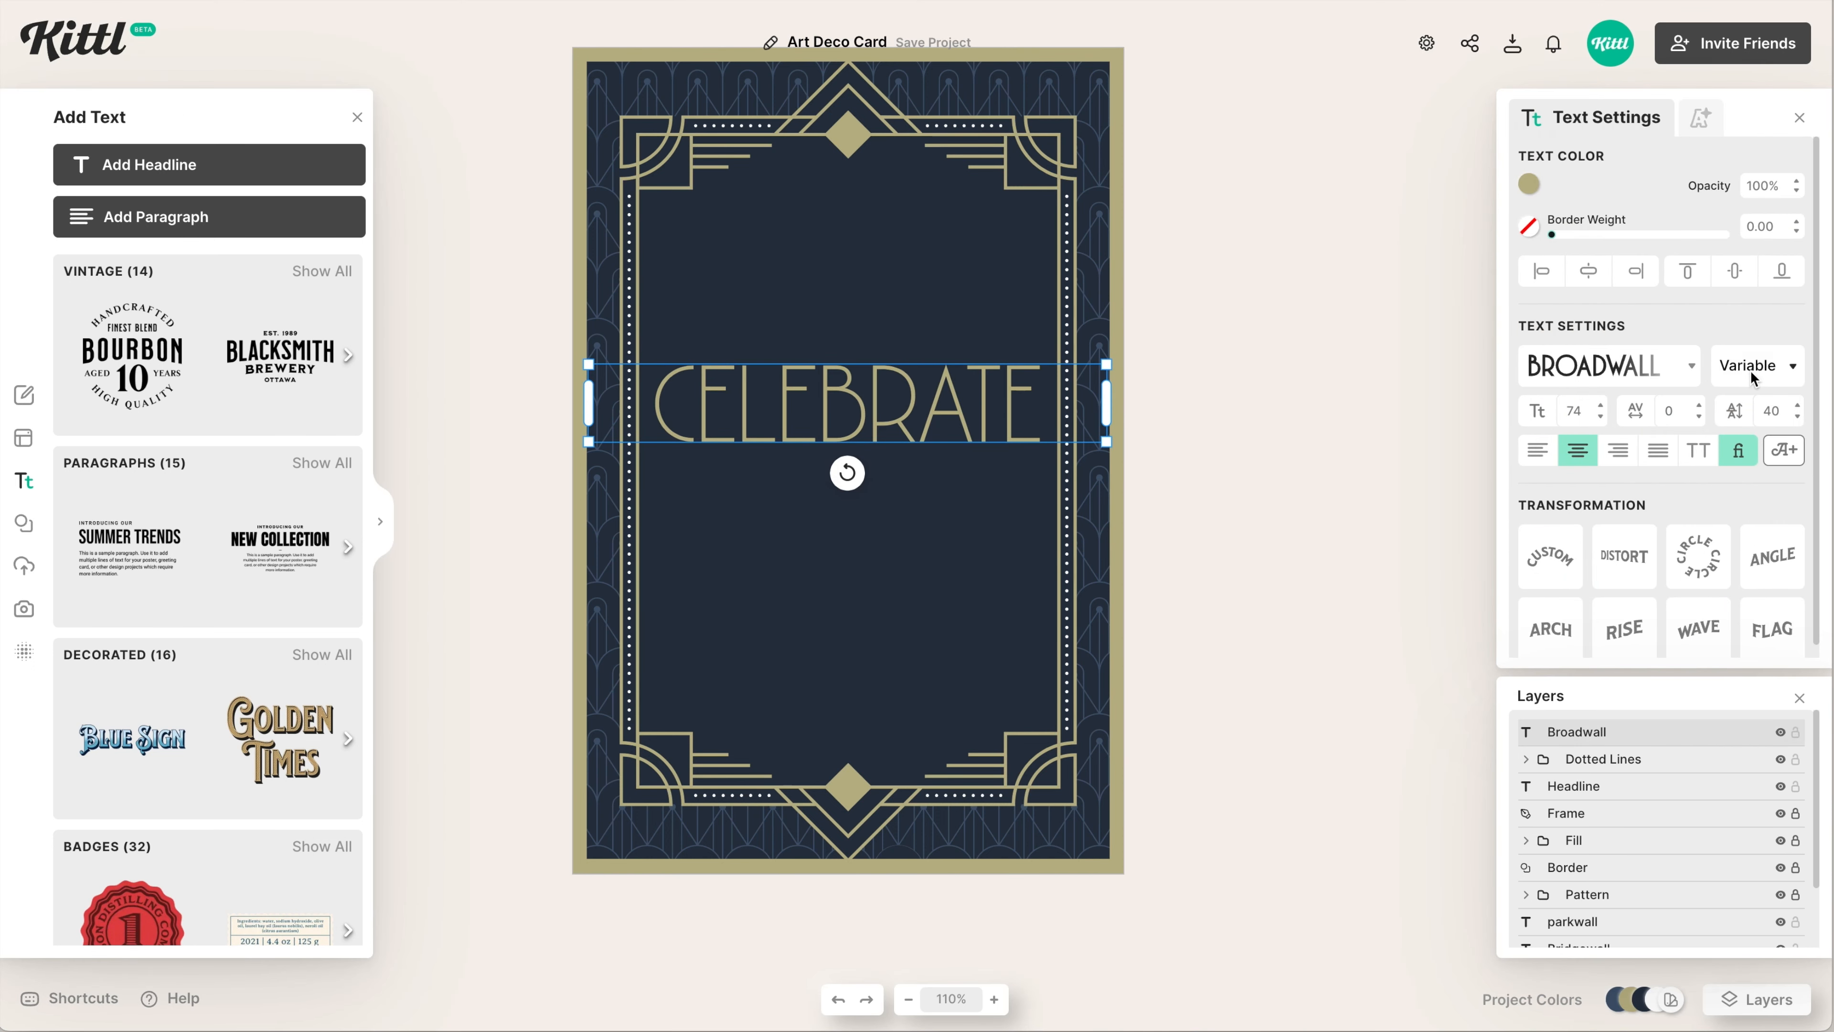
click(1751, 369)
mouse_move(1466, 393)
mouse_down()
mouse_move(1500, 393)
mouse_move(1476, 392)
mouse_up()
click(1157, 754)
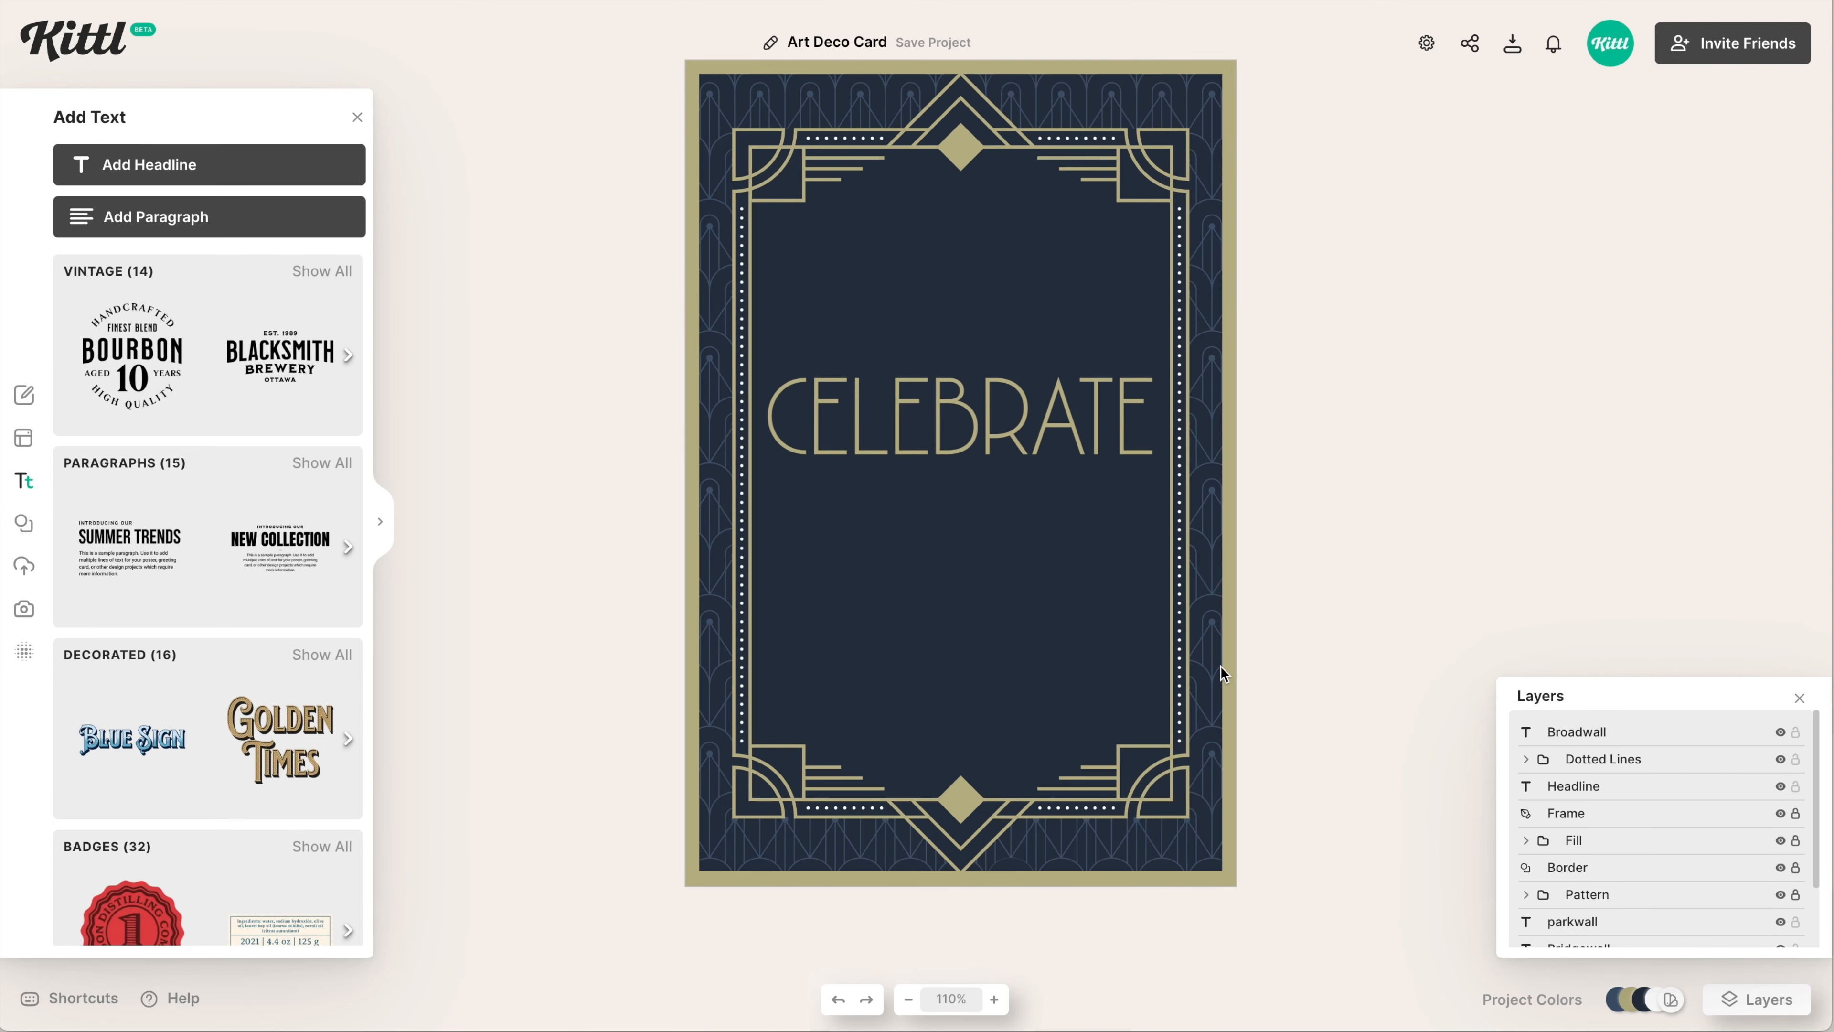
Align the CELEBRATE text to the card's horizontal centre
scroll(1221, 665, up, 5)
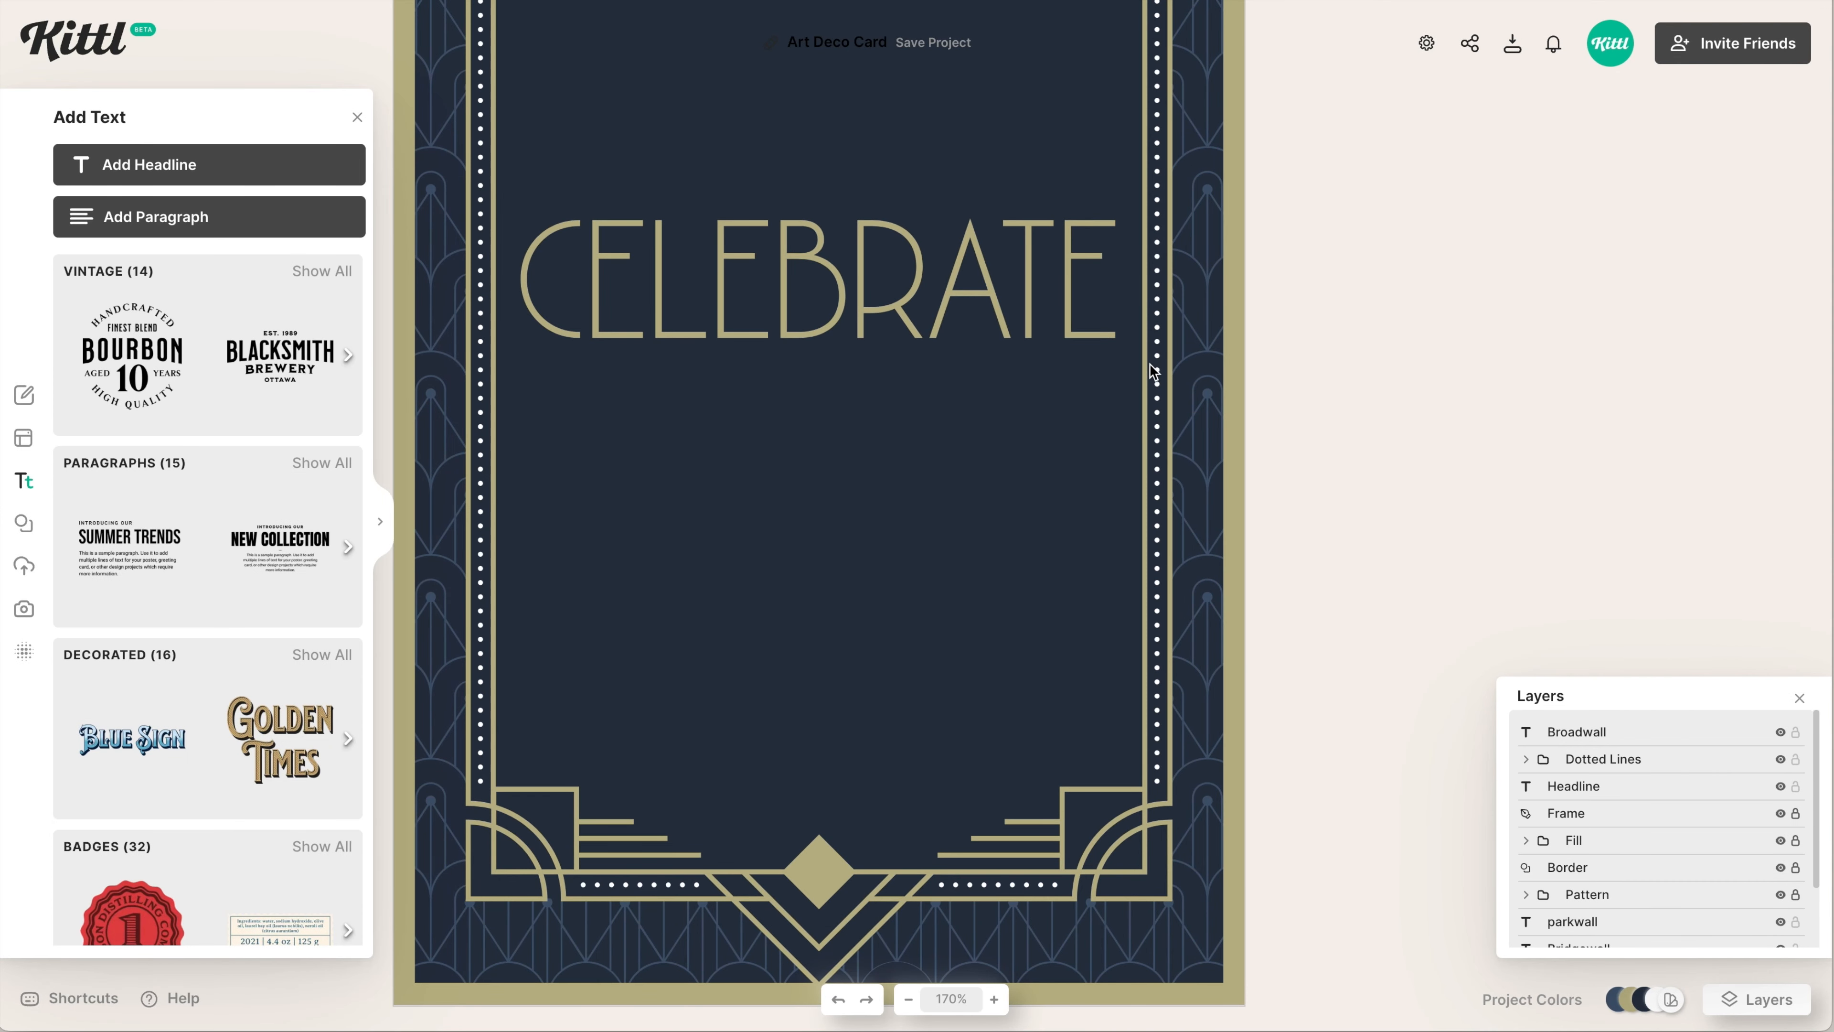
scroll(1149, 363, up, 2)
scroll(1149, 363, left, 2)
click(1138, 409)
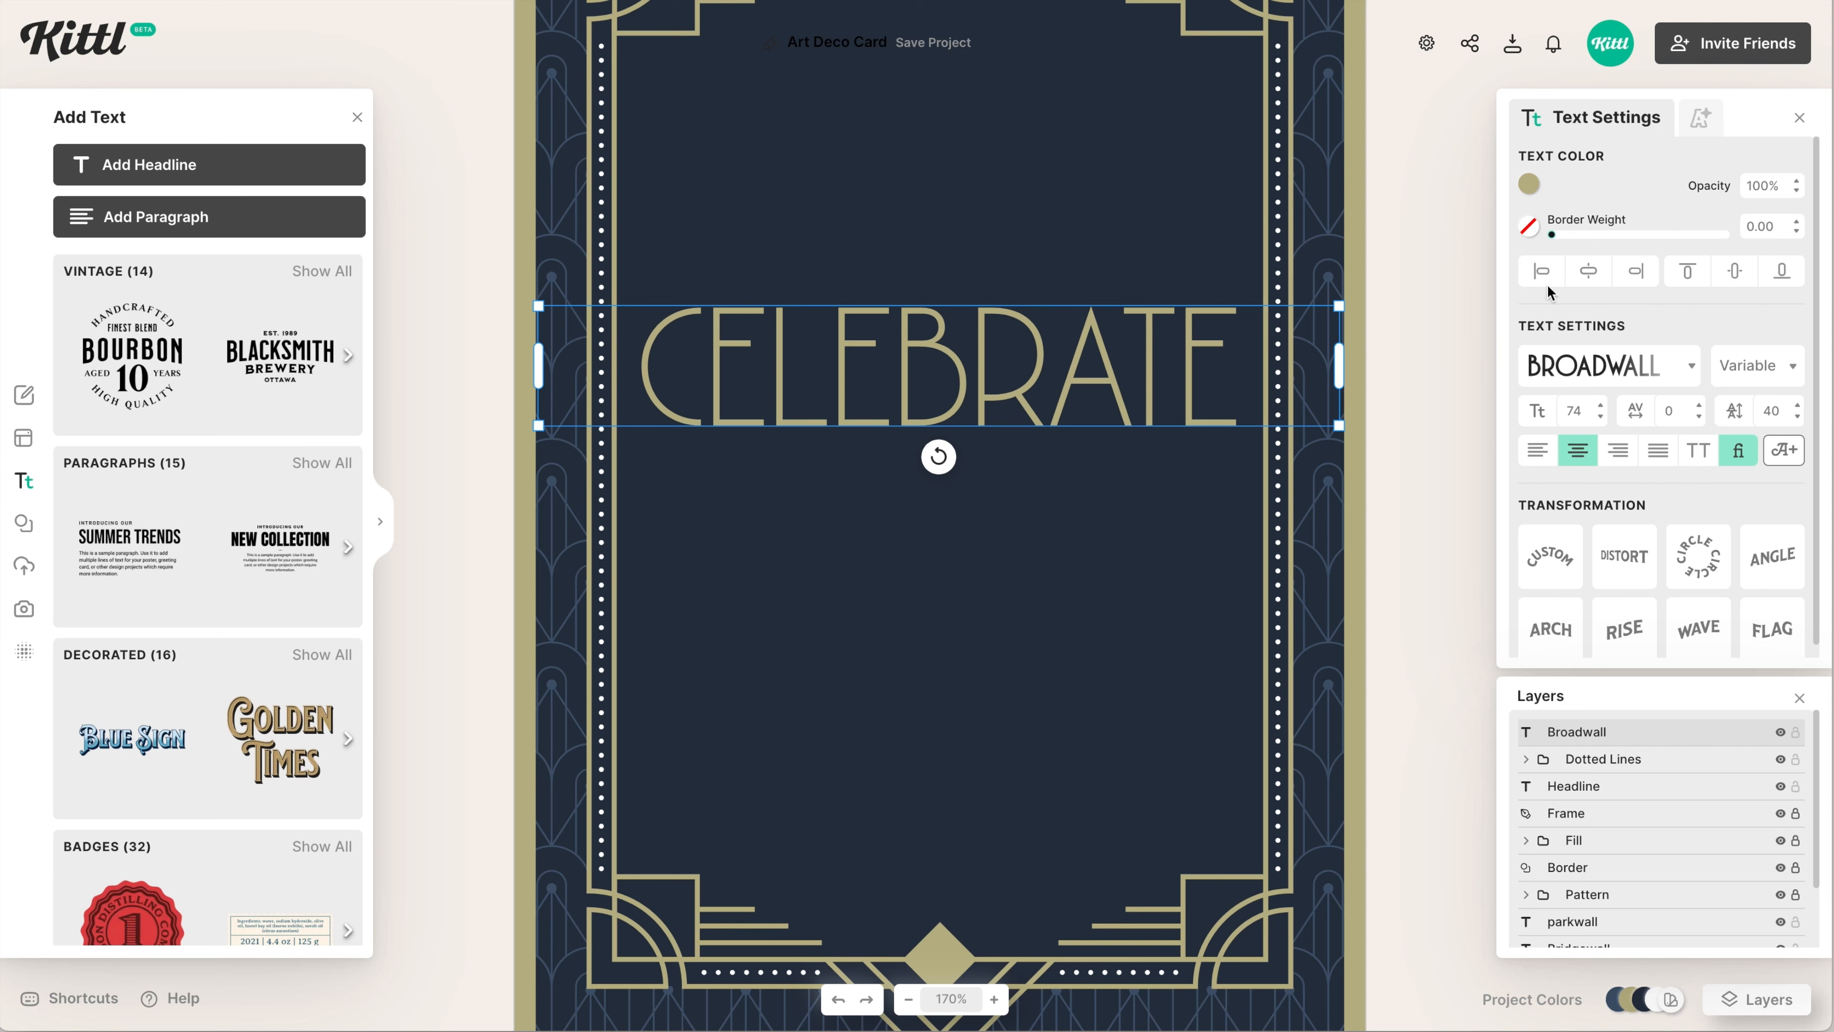
click(1587, 275)
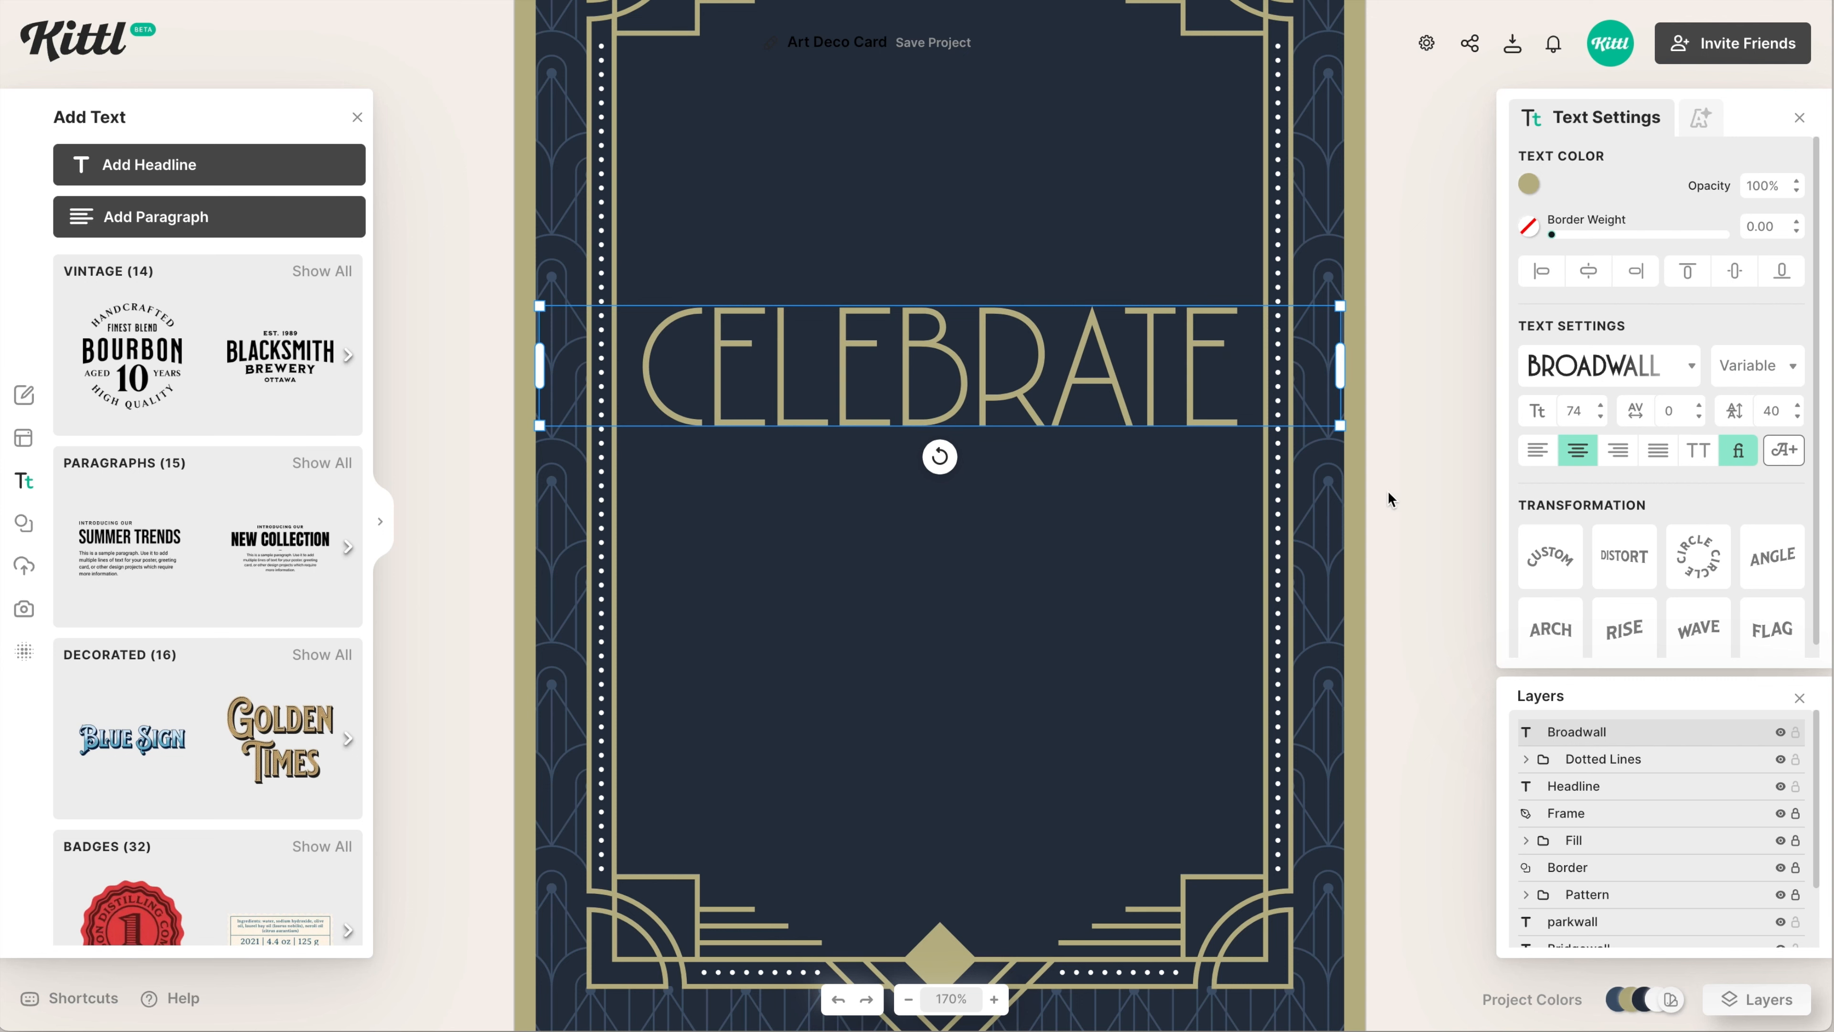
click(1229, 506)
Duplicate CELEBRATE directly above itself, change the copy to LET'S, and scale it down to roughly a third, centred over CELEBRATE
scroll(1202, 464, up, 4)
scroll(1202, 464, left, 1)
click(1200, 455)
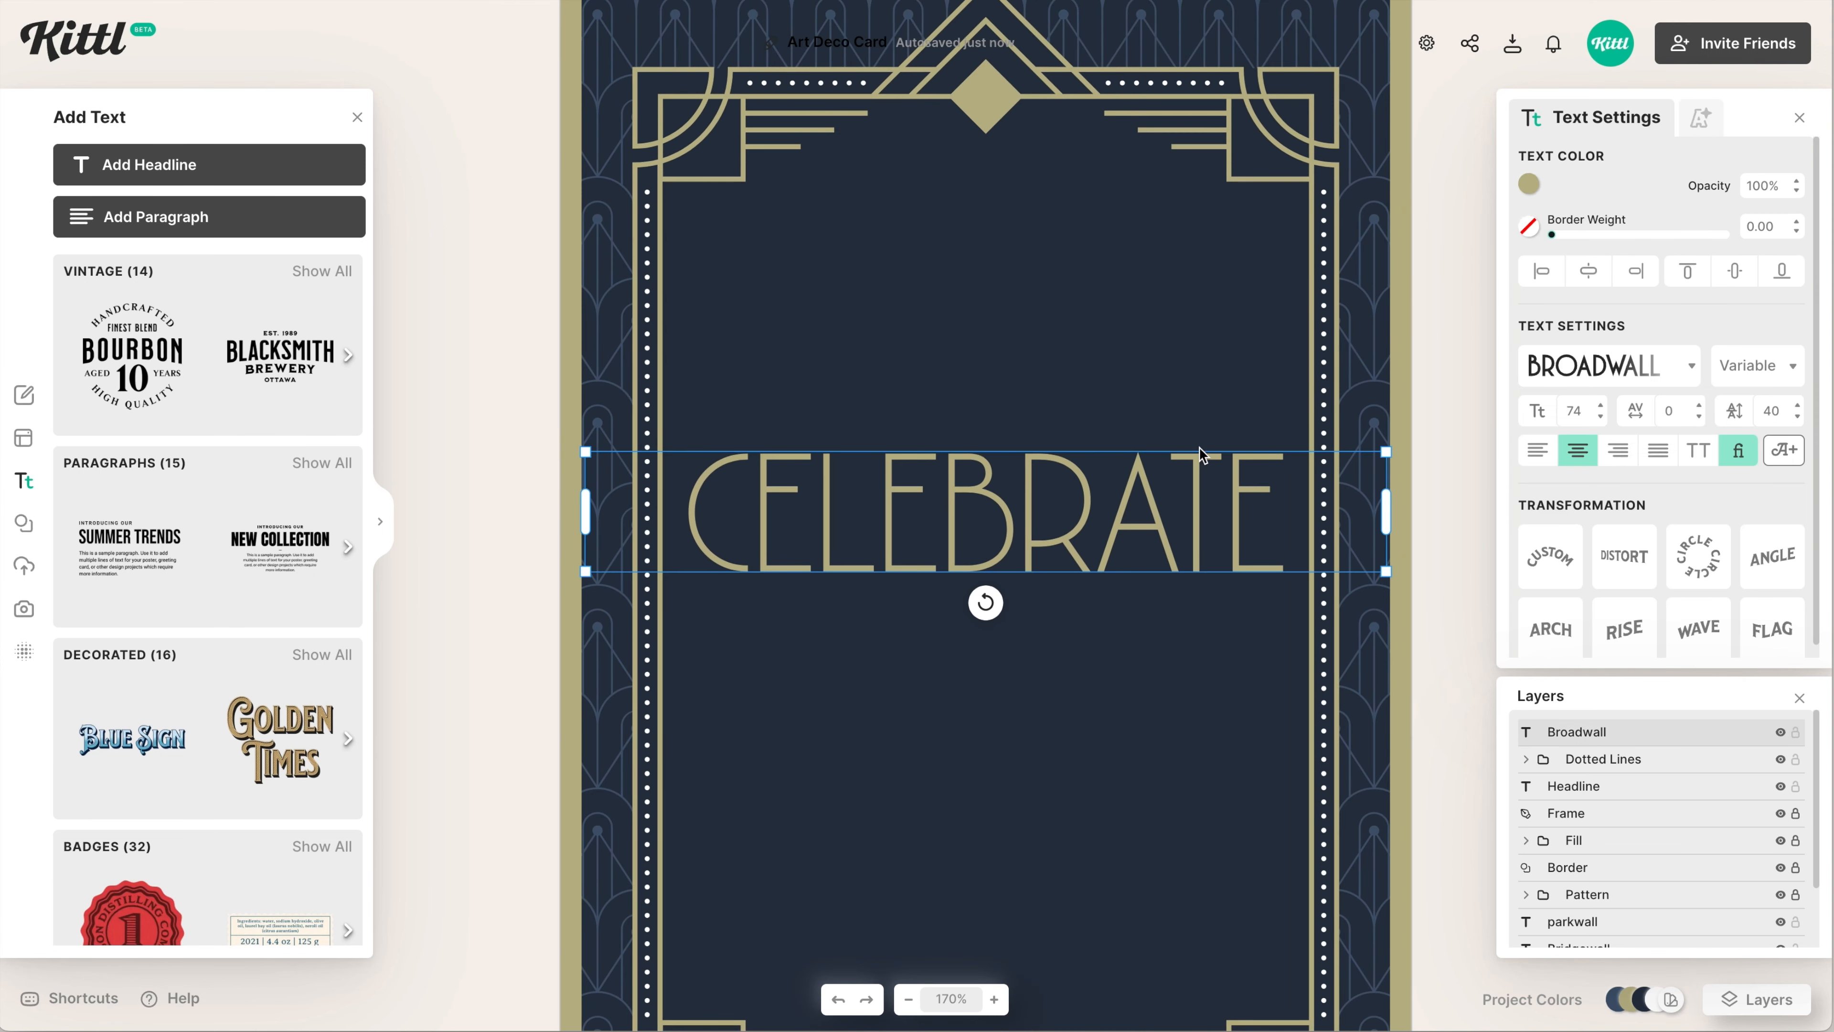
key(ctrl+d)
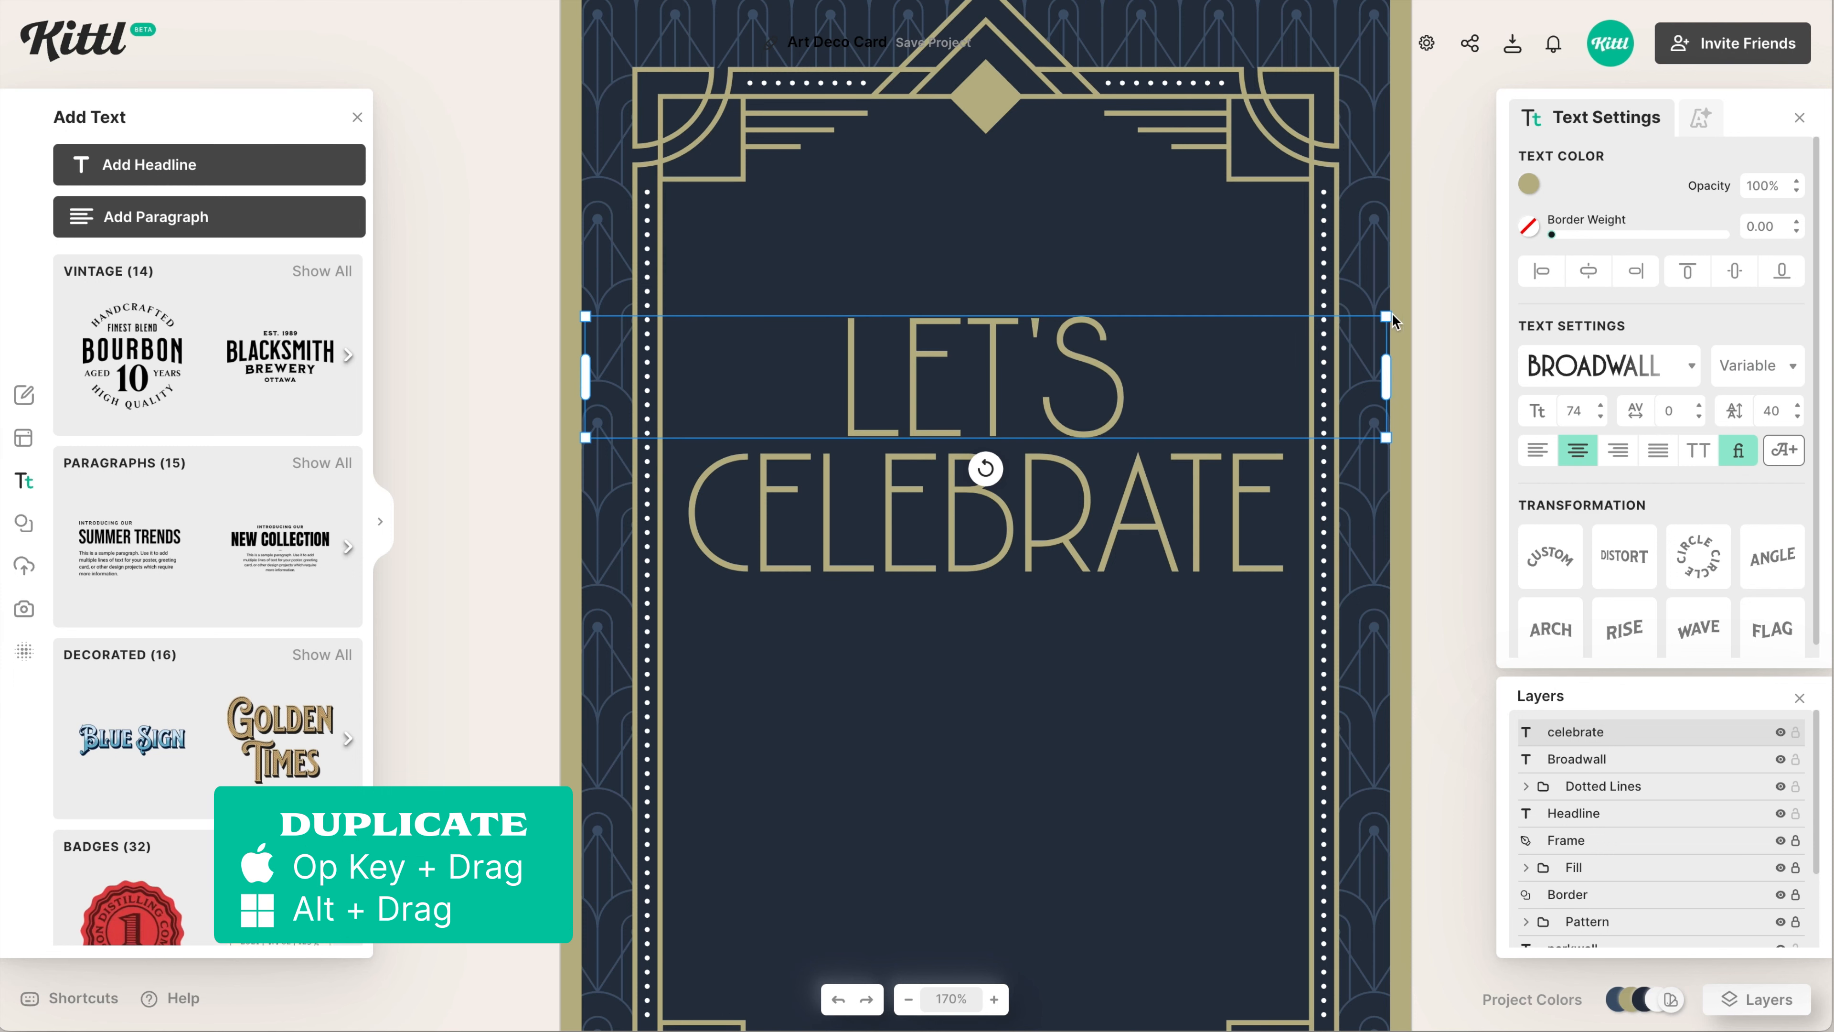
drag(1385, 316, 1127, 359)
mouse_move(1026, 391)
mouse_down()
mouse_move(1028, 423)
mouse_move(1027, 406)
mouse_up()
Raise the variable font weight of LET'S until its strokes look as thick as CELEBRATE's, and narrow its text box
drag(1633, 406, 1764, 387)
click(1760, 367)
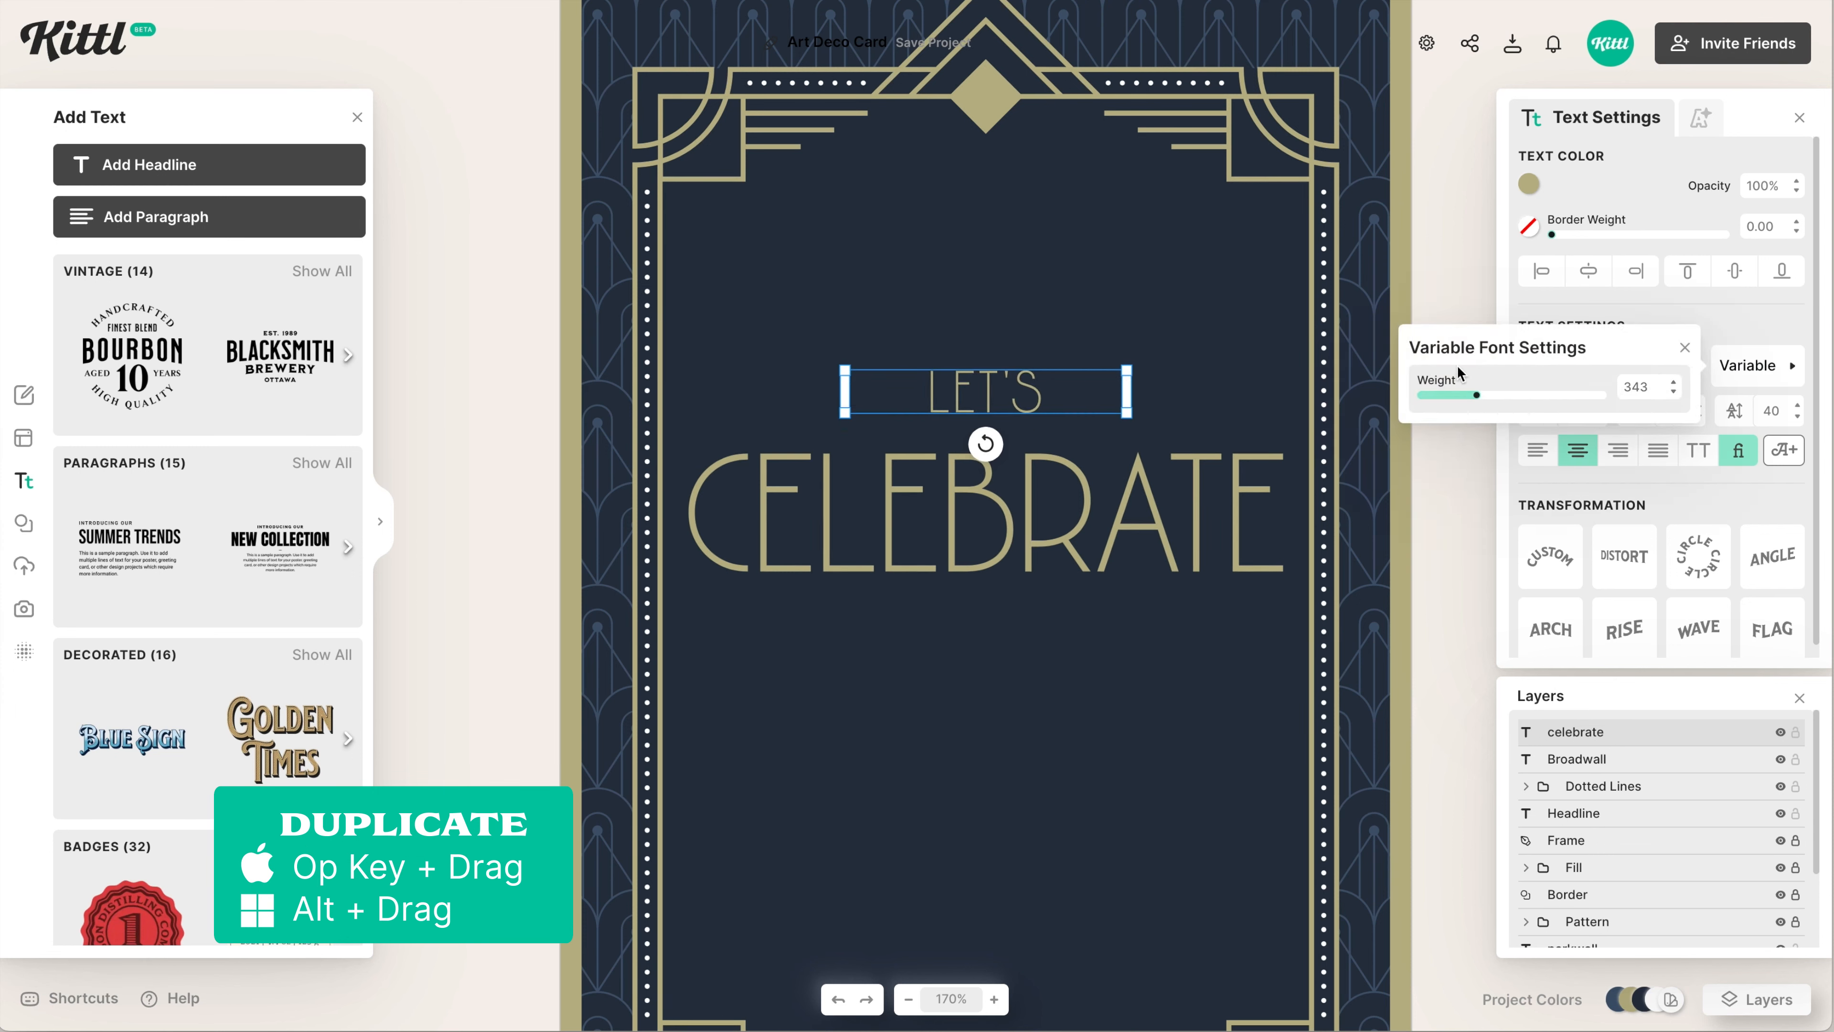
drag(1477, 392, 1580, 392)
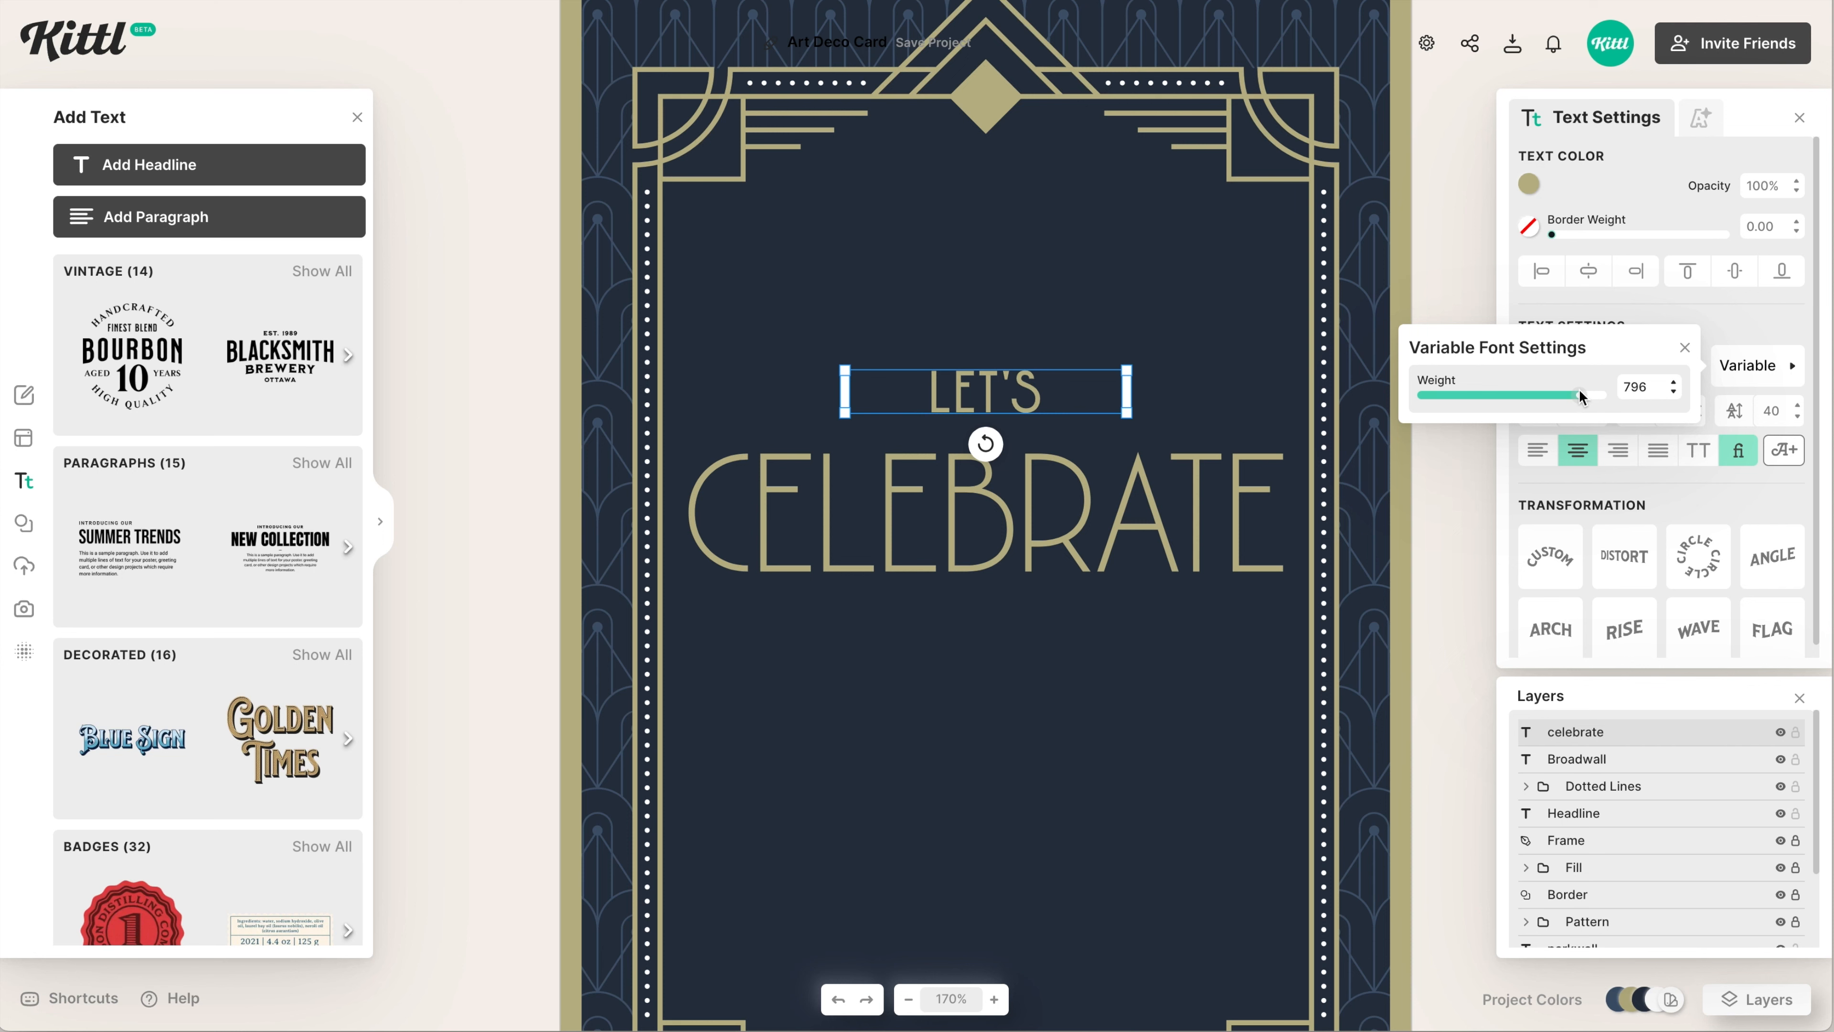
drag(1579, 389, 1565, 388)
click(1130, 364)
click(1220, 370)
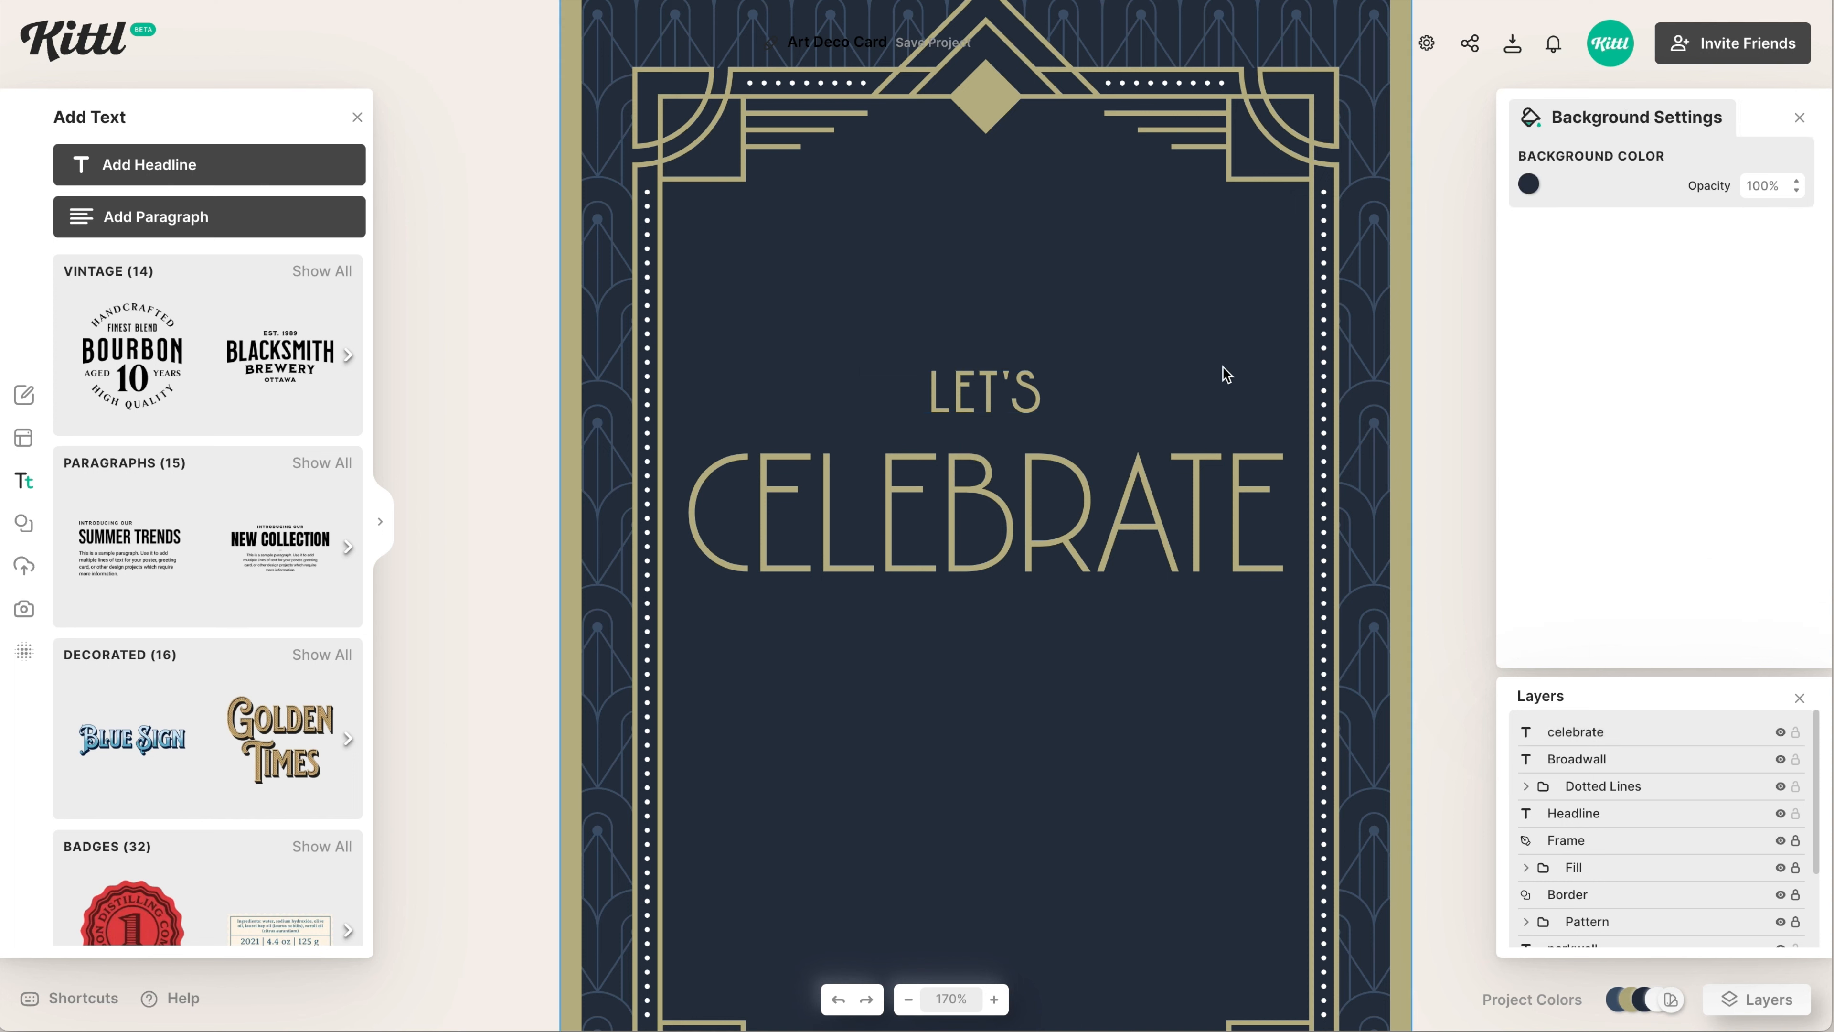
click(961, 410)
drag(1120, 393, 1073, 400)
click(1207, 413)
Browse the ornament elements down to the Art Deco category
scroll(1210, 421, down, 3)
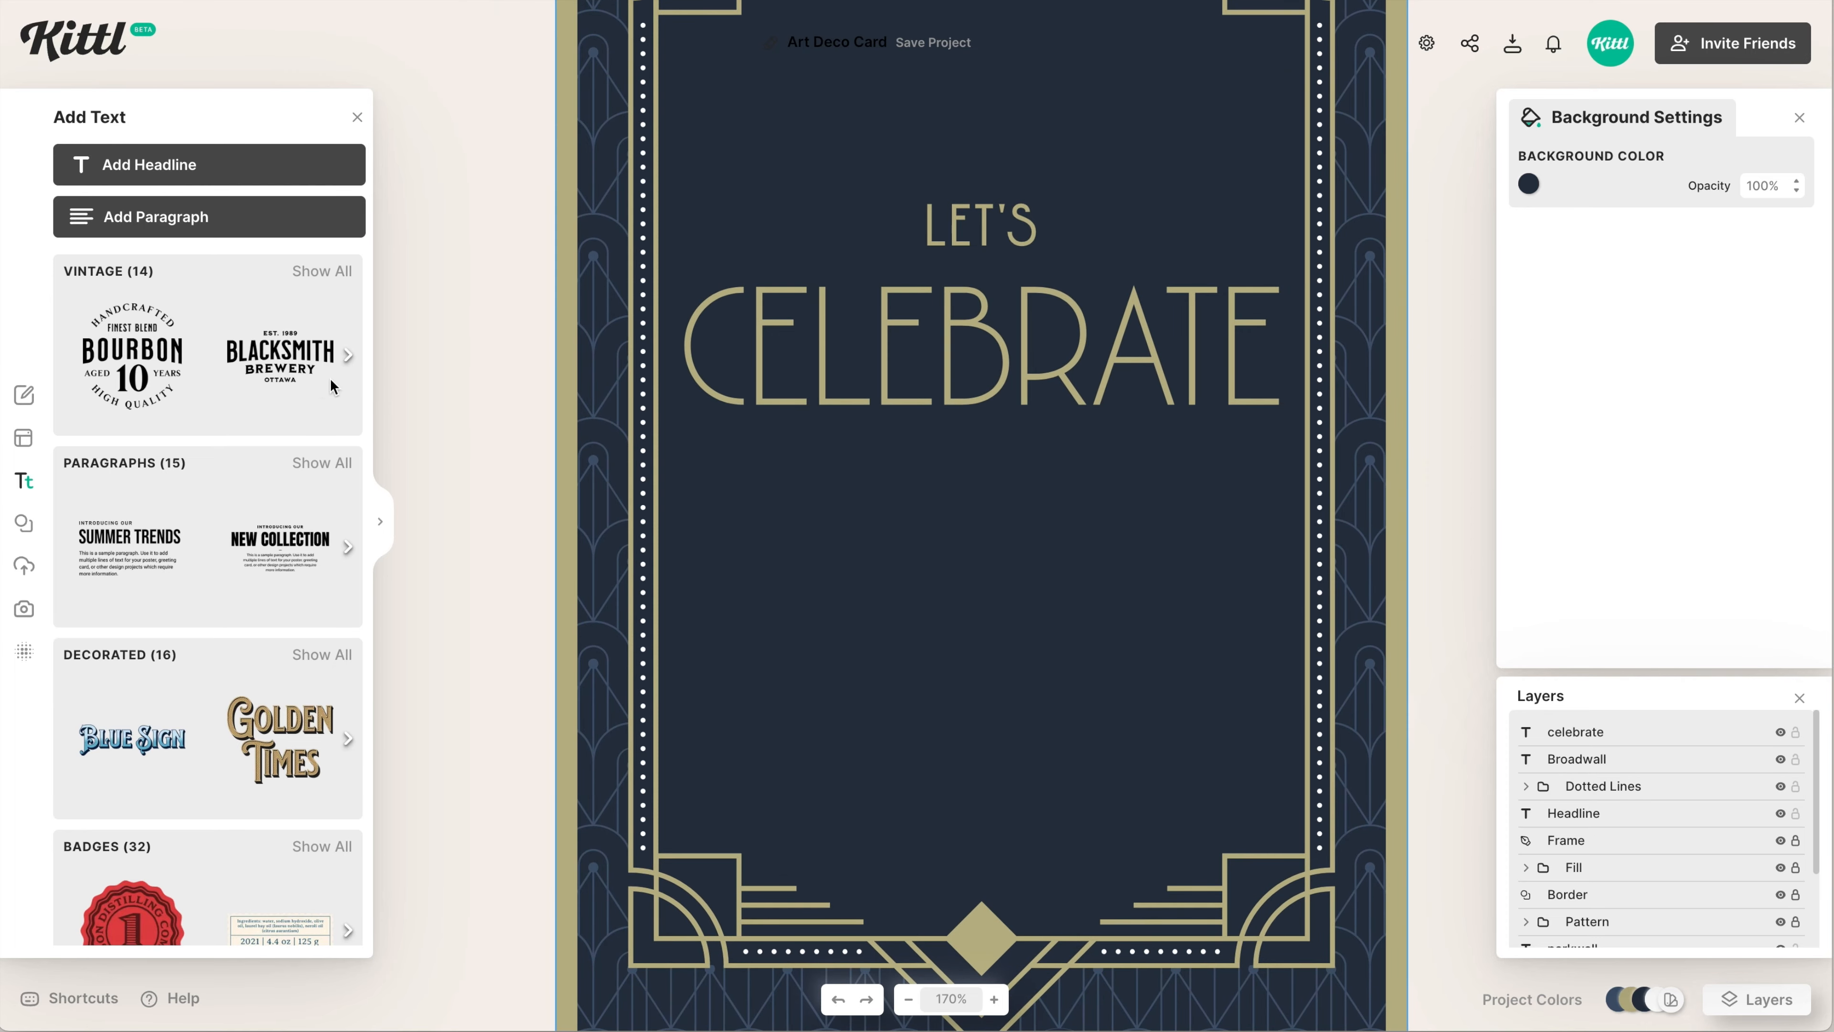
click(24, 524)
click(168, 216)
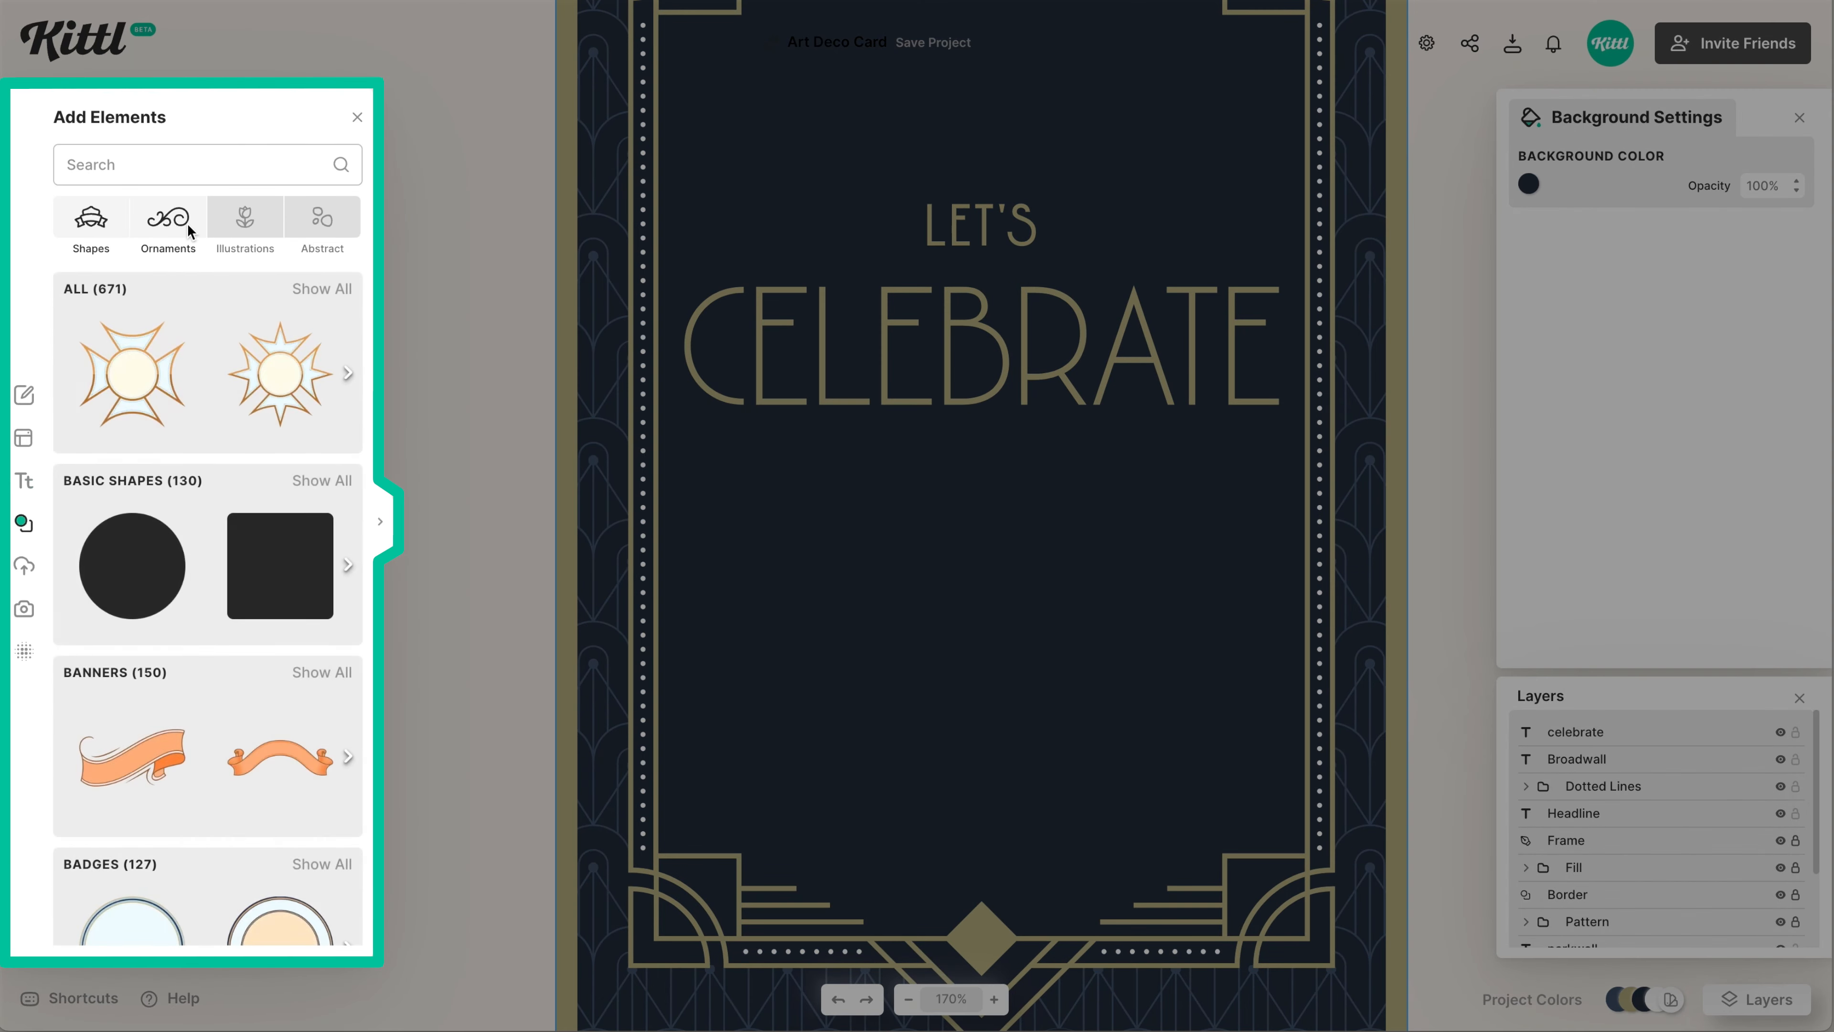
scroll(238, 730, down, 10)
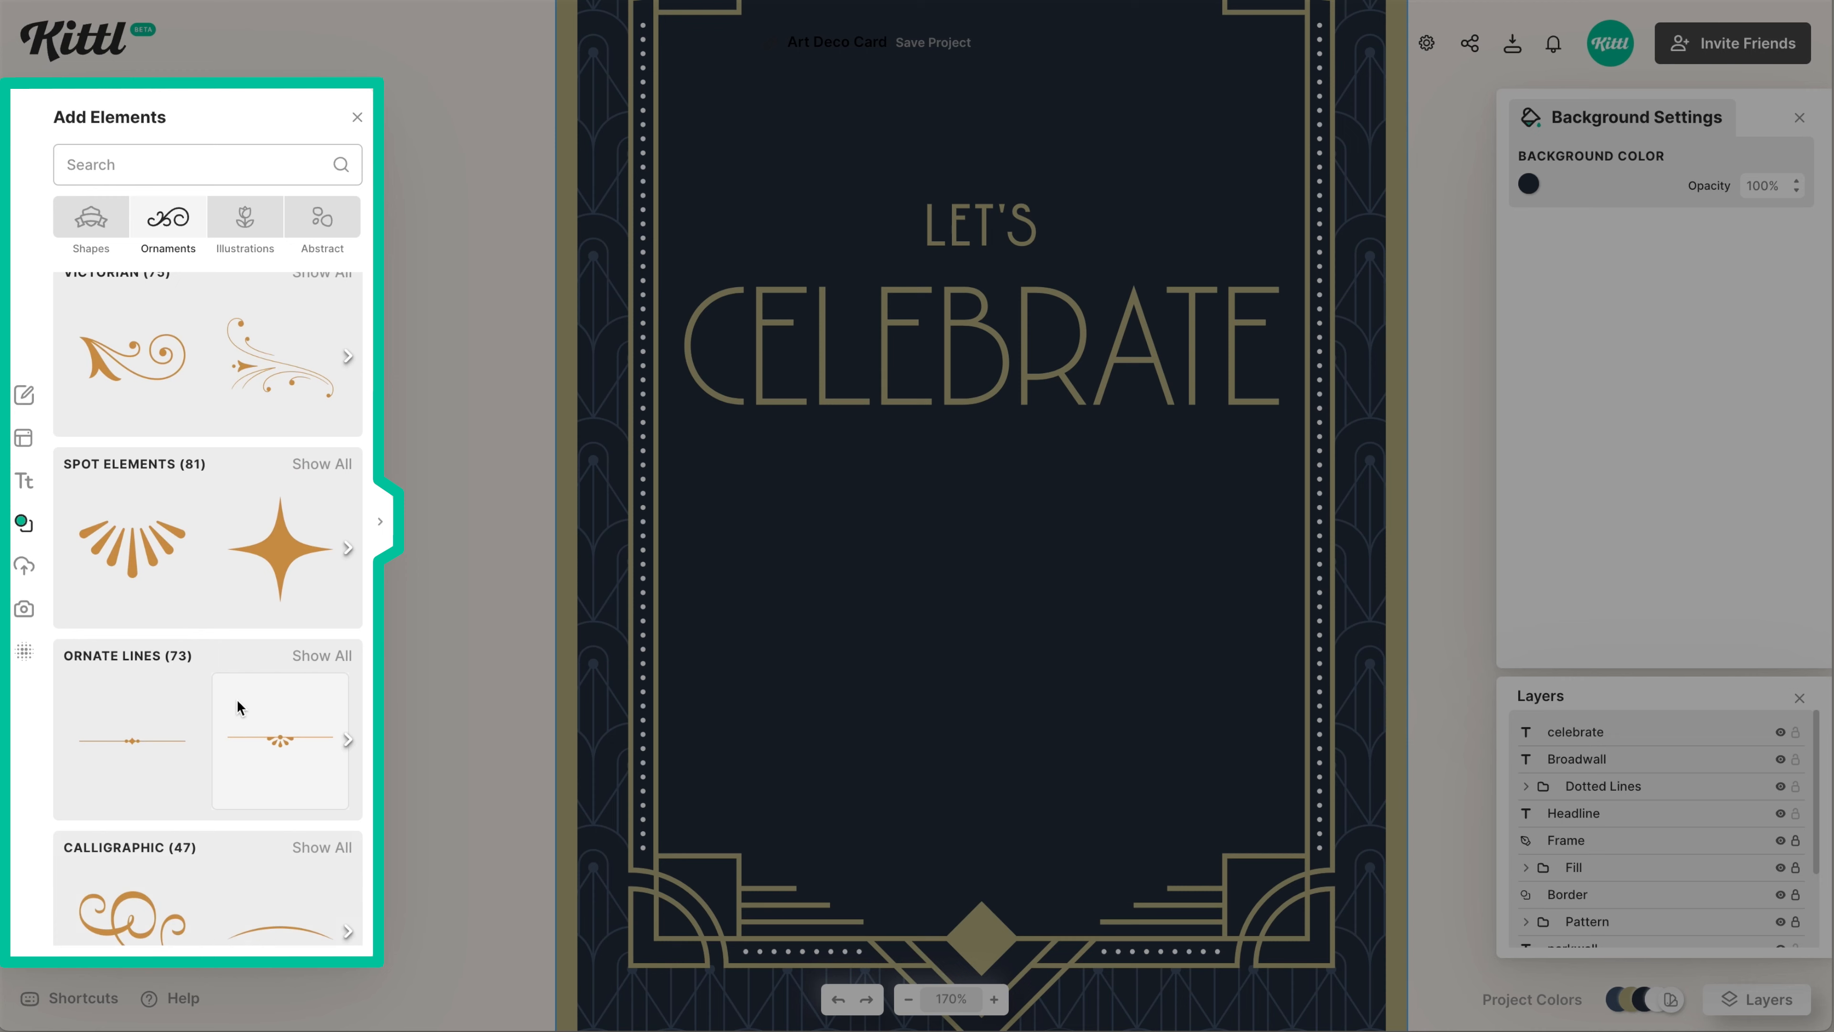
scroll(236, 698, down, 9)
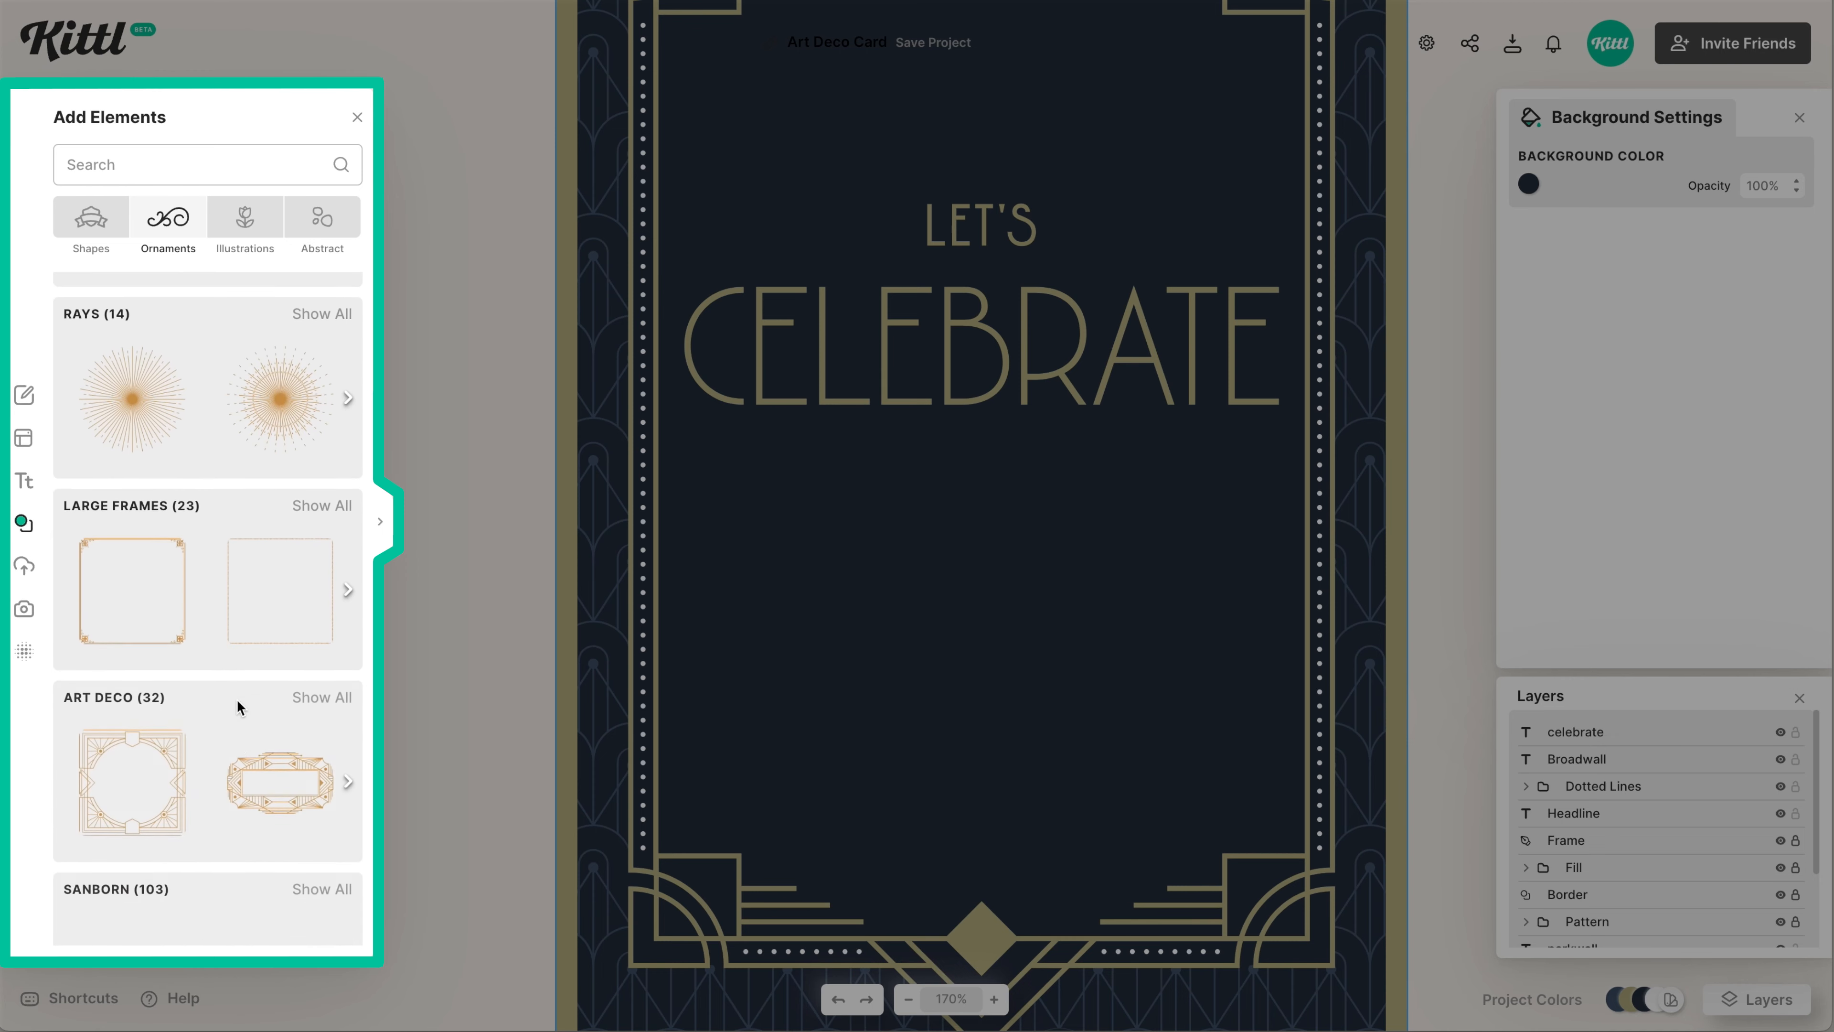
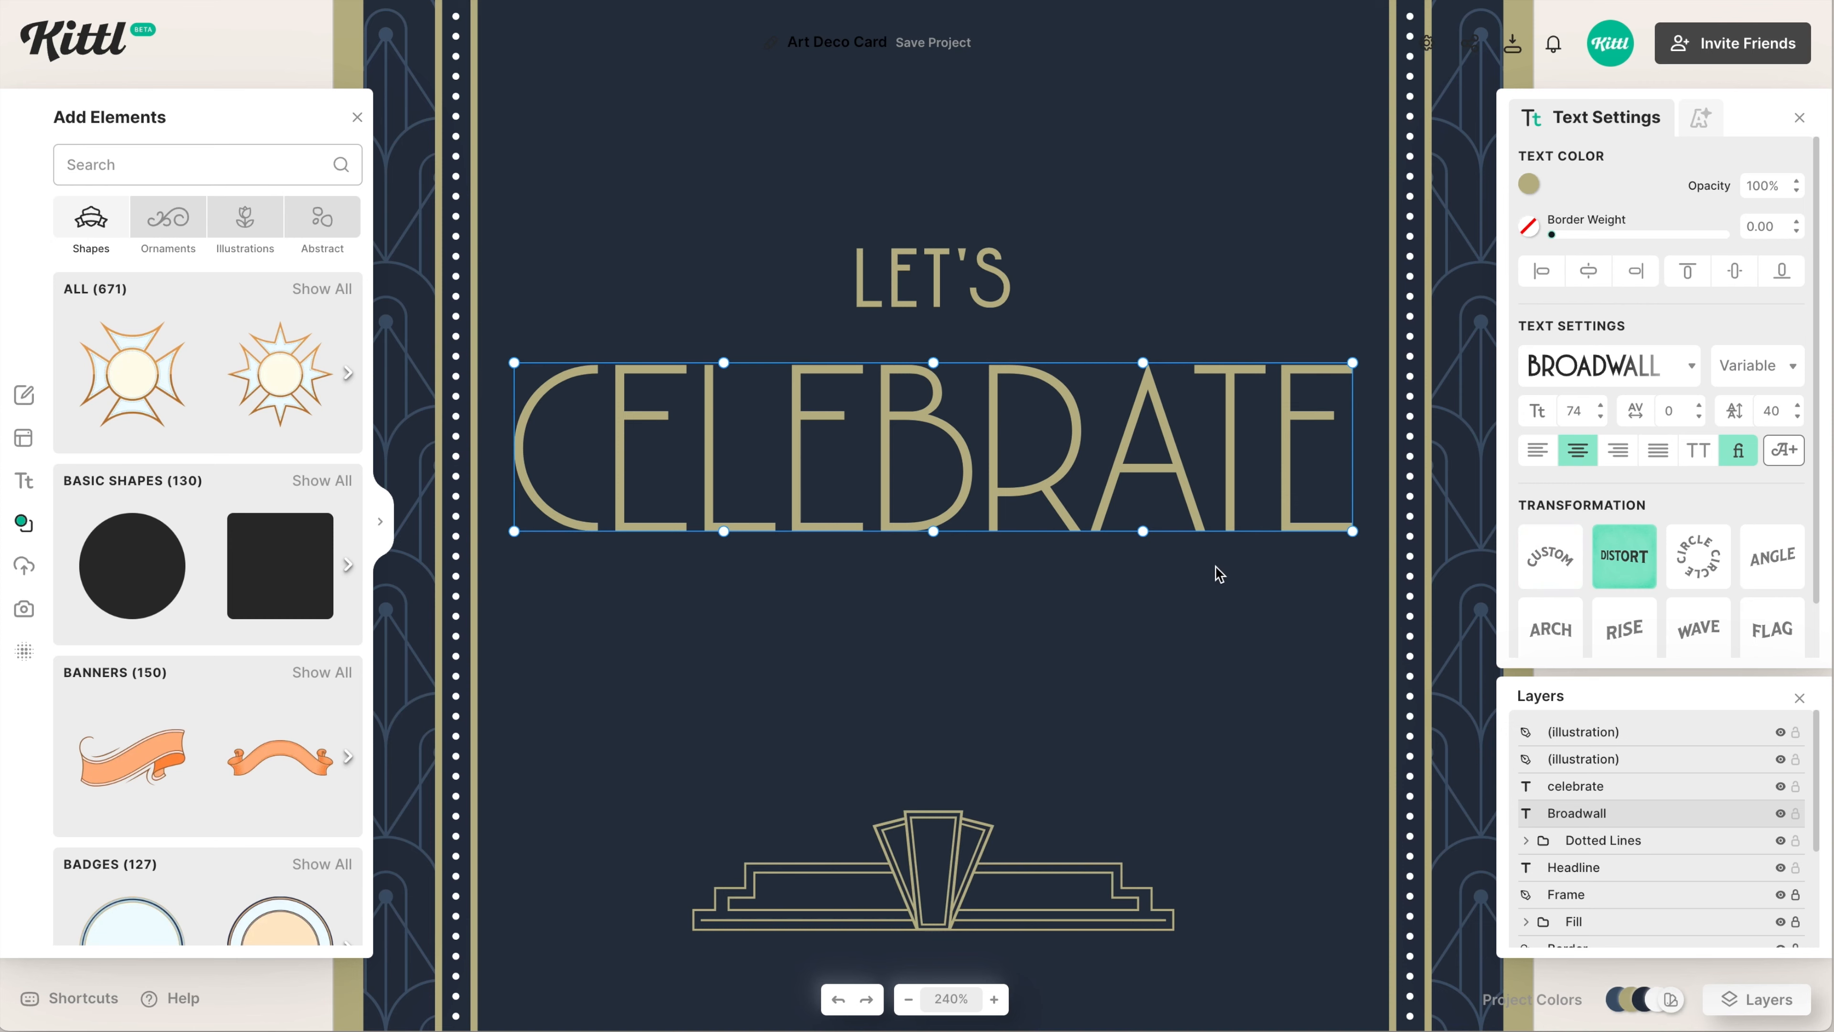
Show the grid and pull both lower corners of CELEBRATE's Distort envelope down by equal amounts
key(g)
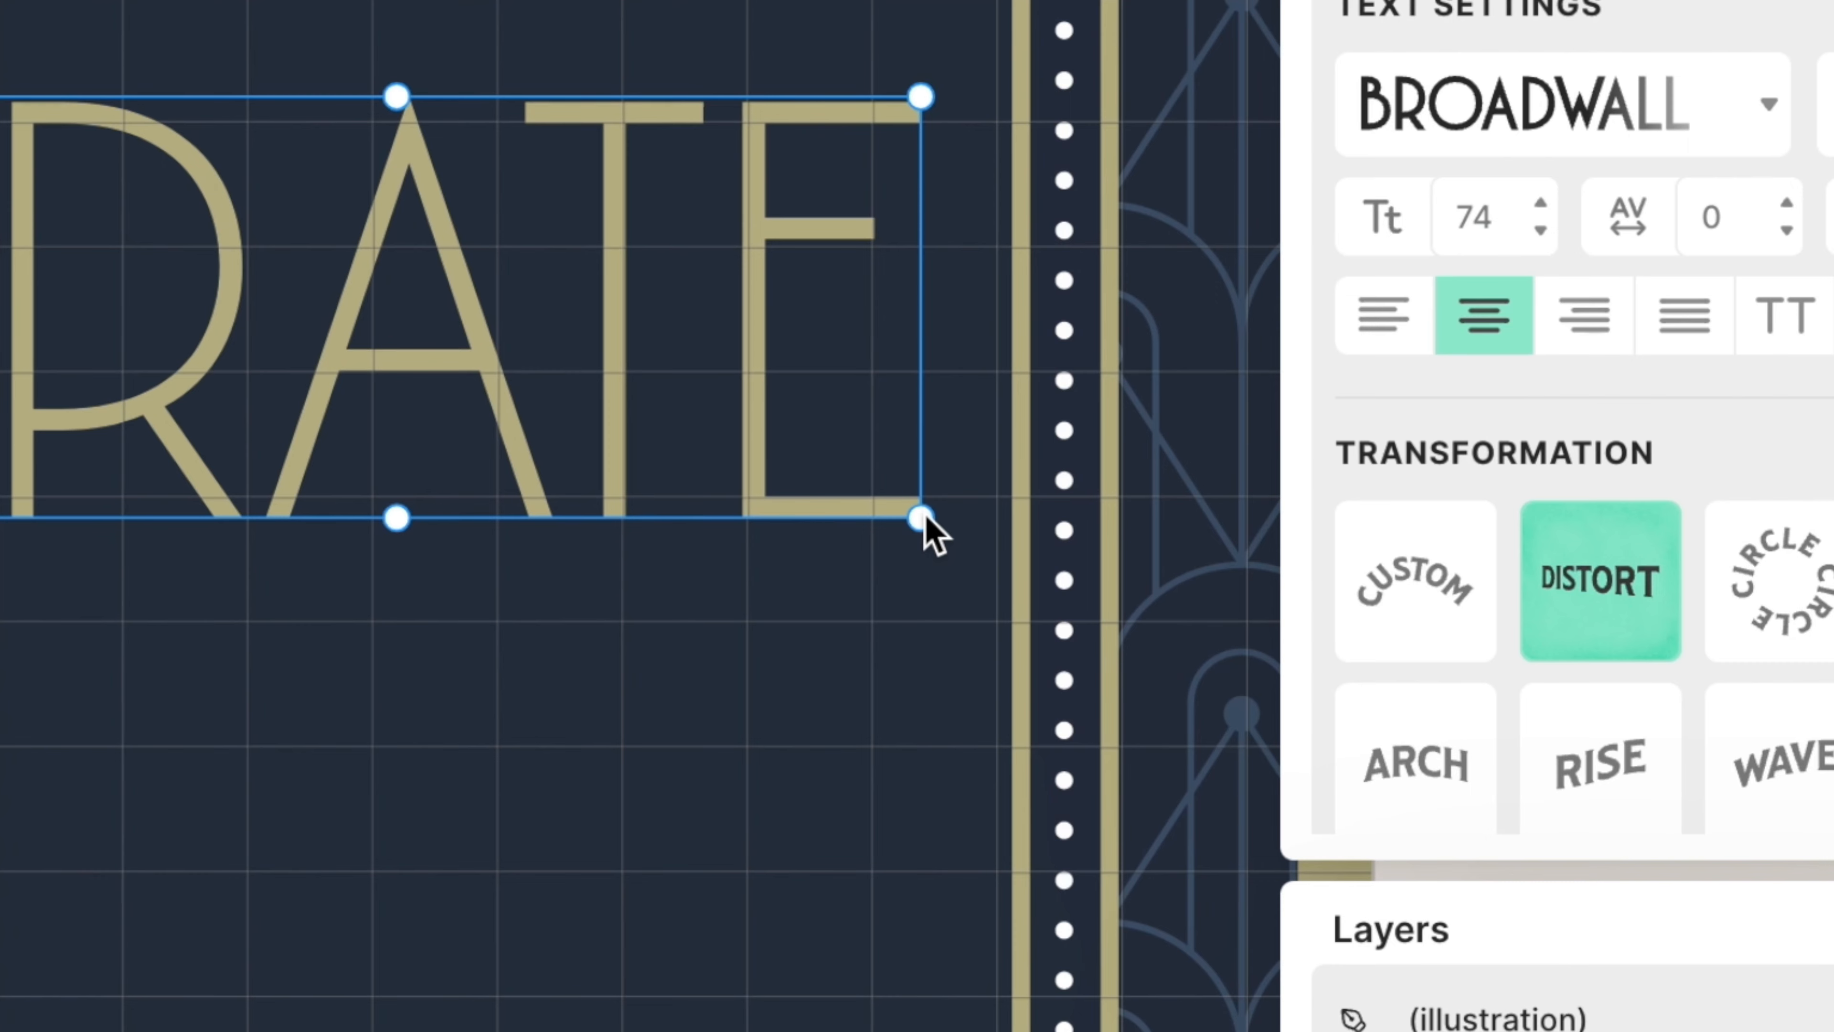
drag(924, 517, 916, 748)
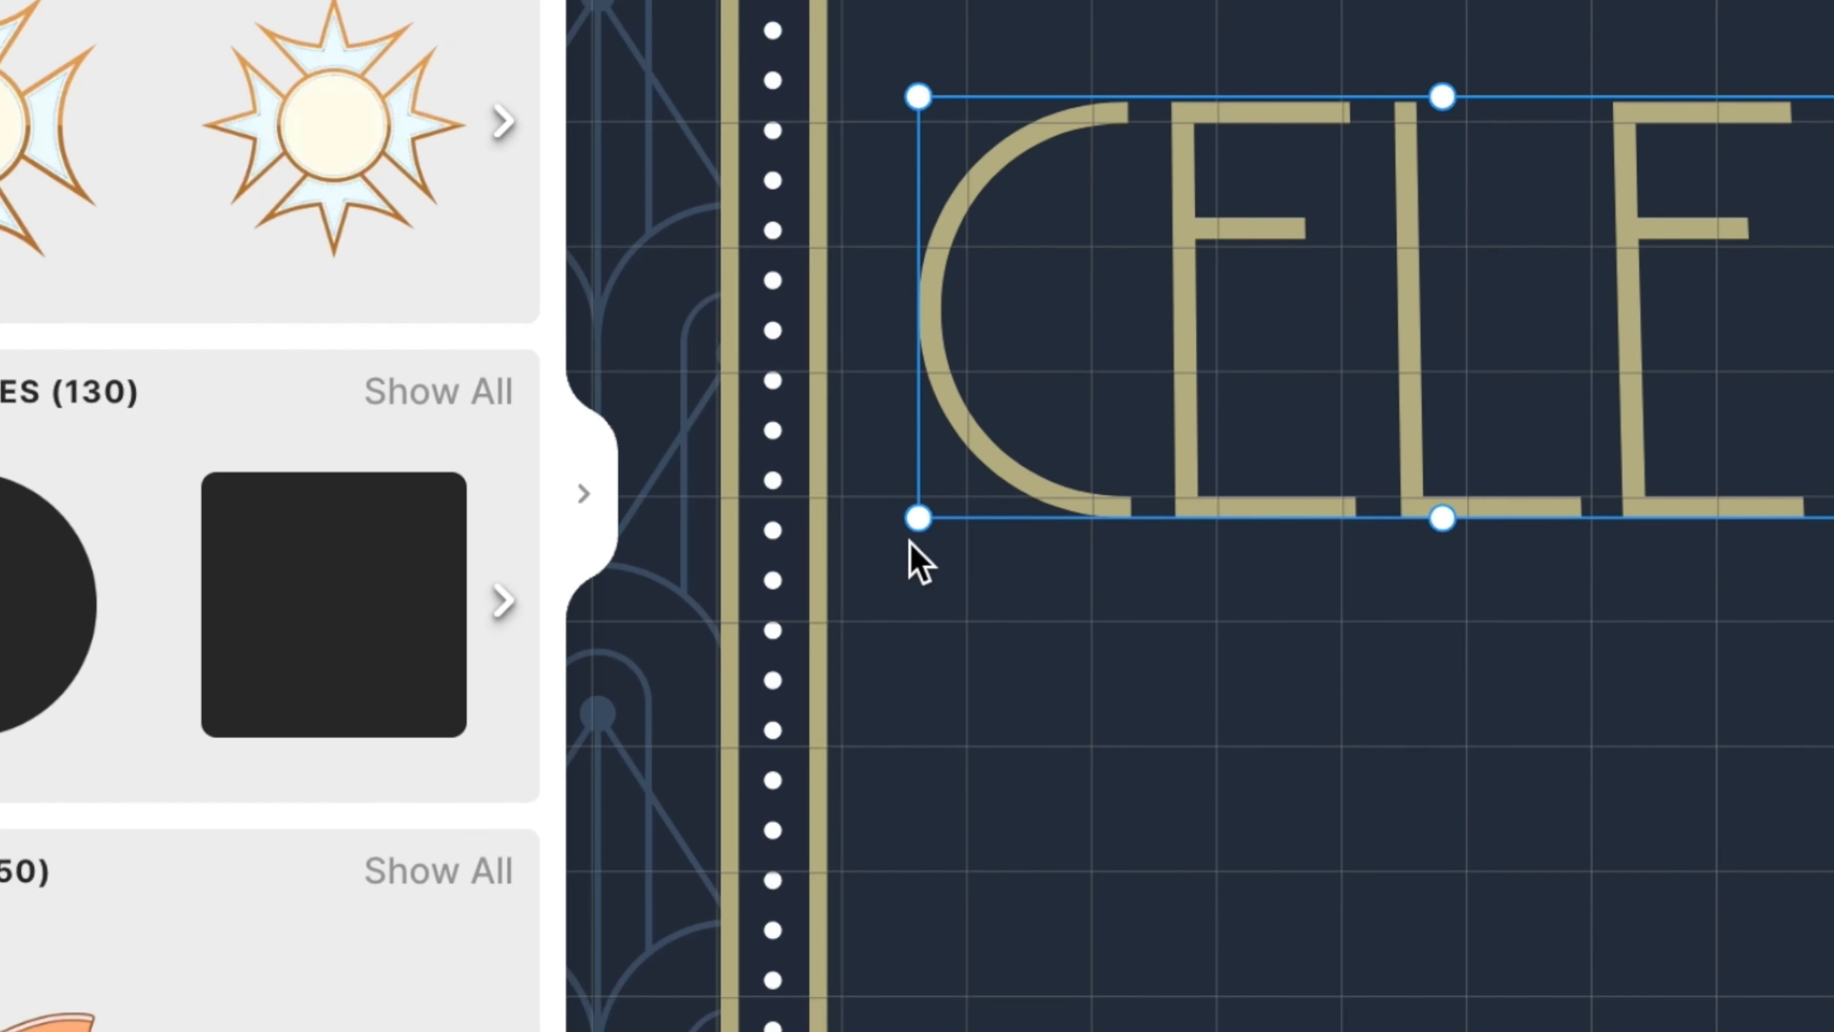
drag(917, 517, 917, 758)
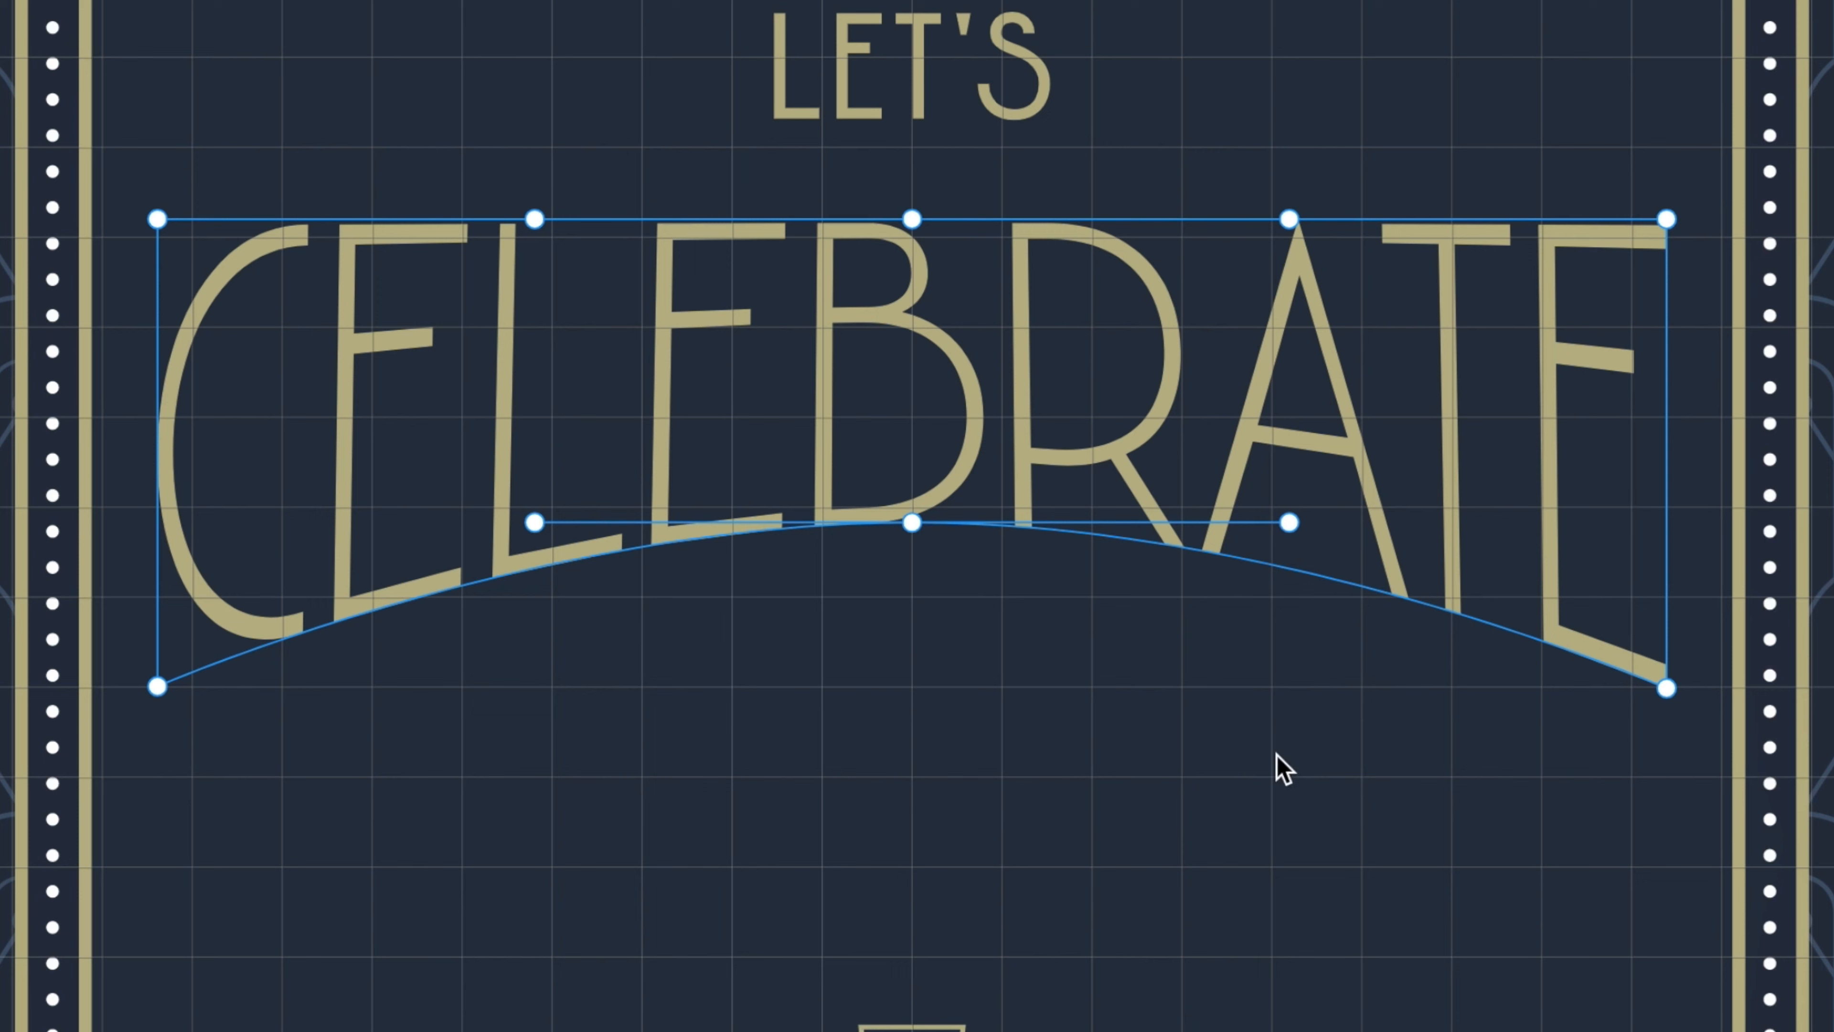
Bring the envelope's two lower curve handles in beside the middle point, making CELEBRATE's bottom edge a straight-sided peak
drag(1289, 531, 963, 536)
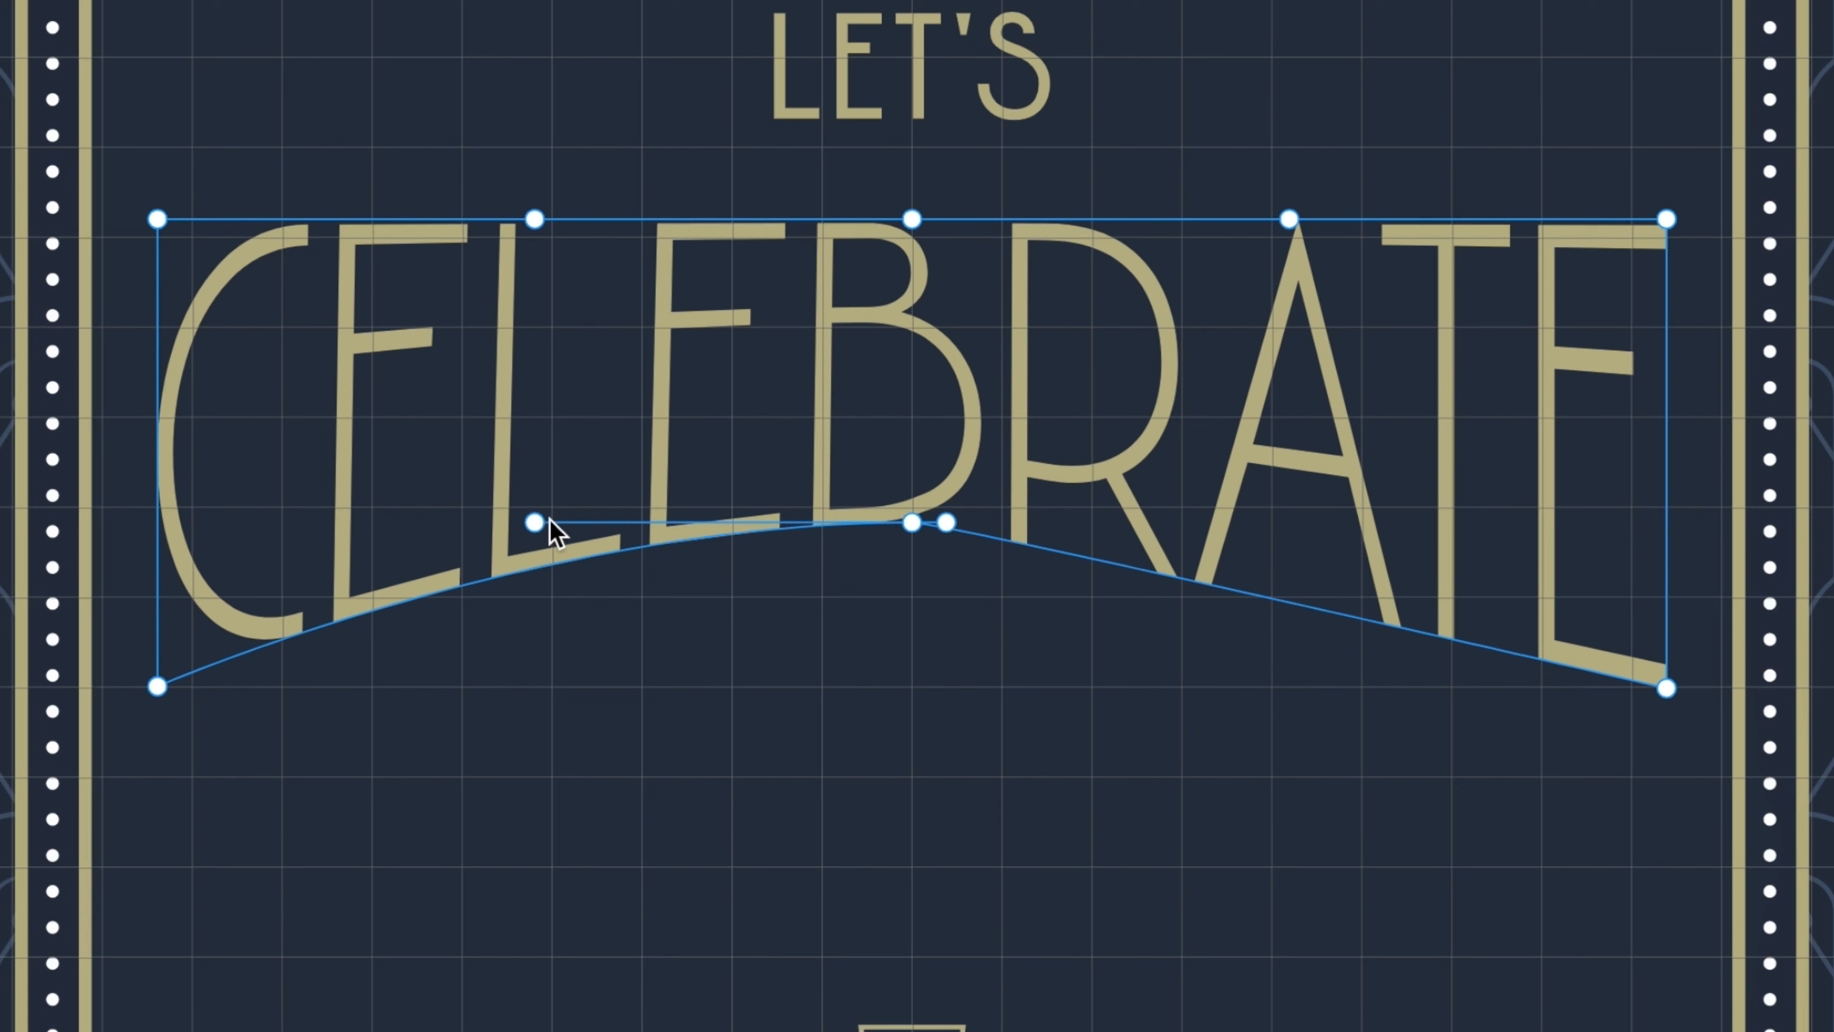
drag(535, 521, 865, 521)
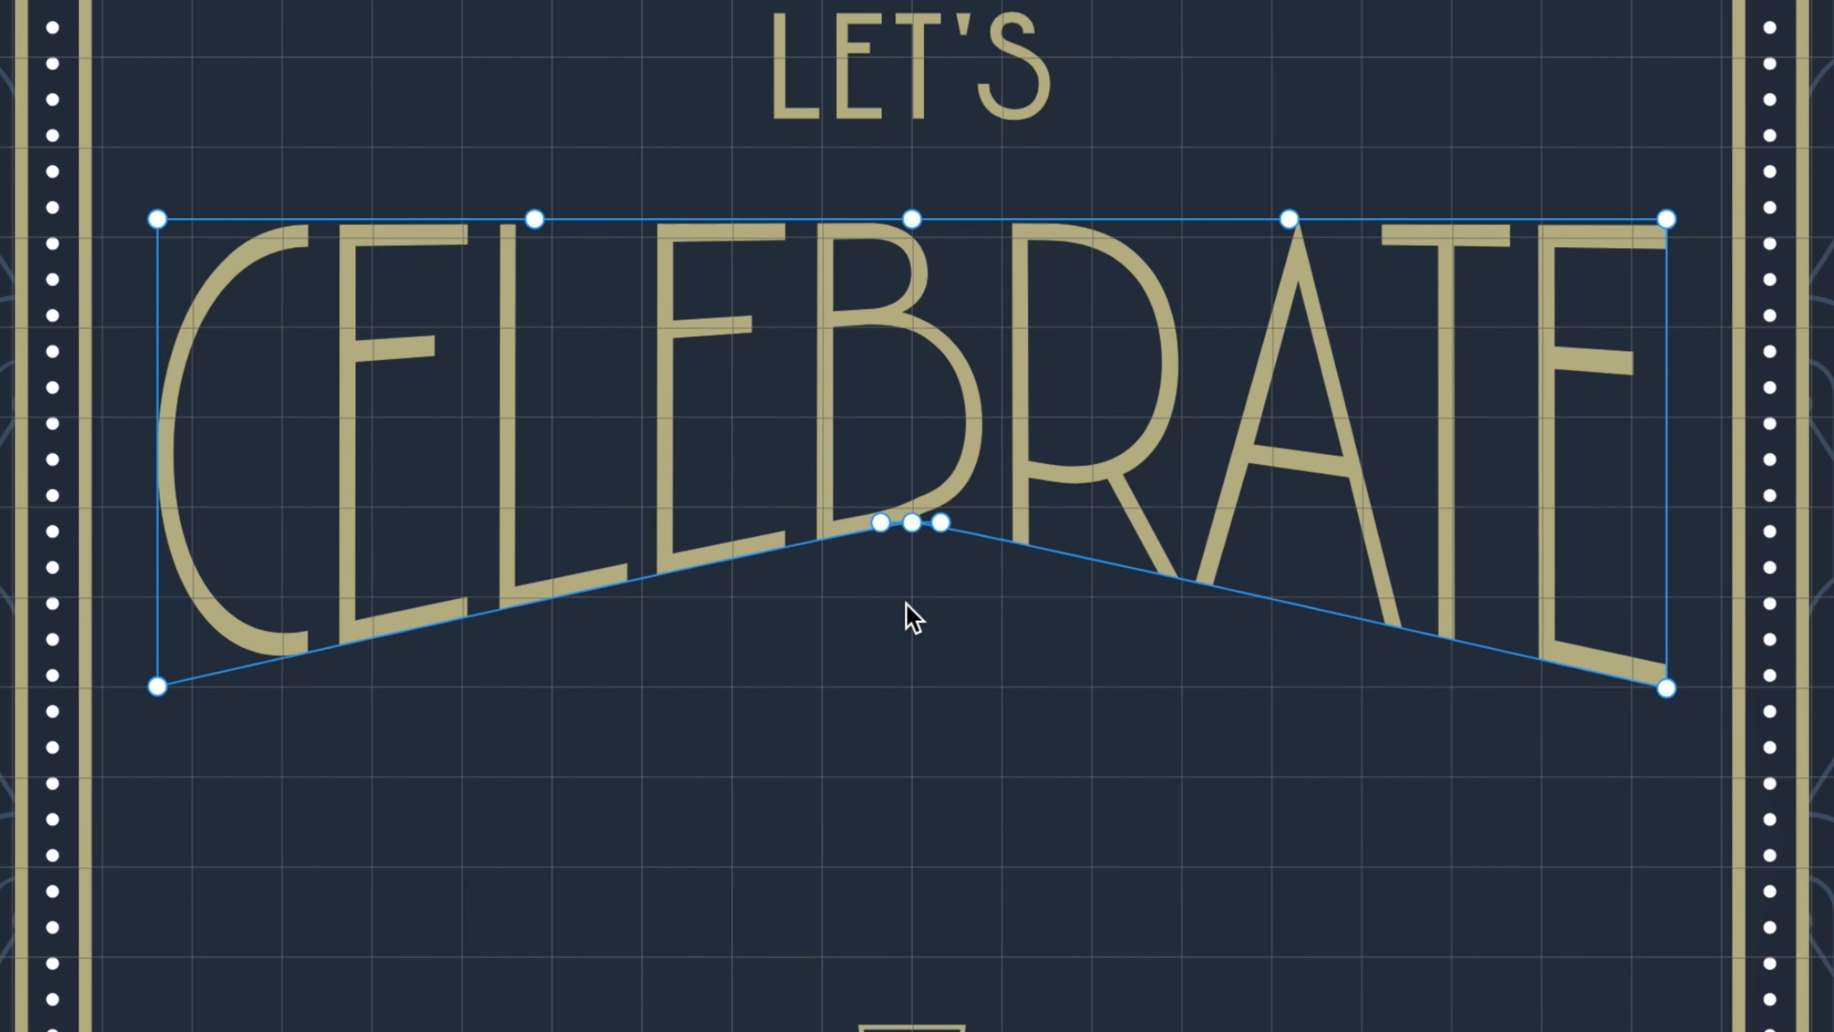
click(1206, 744)
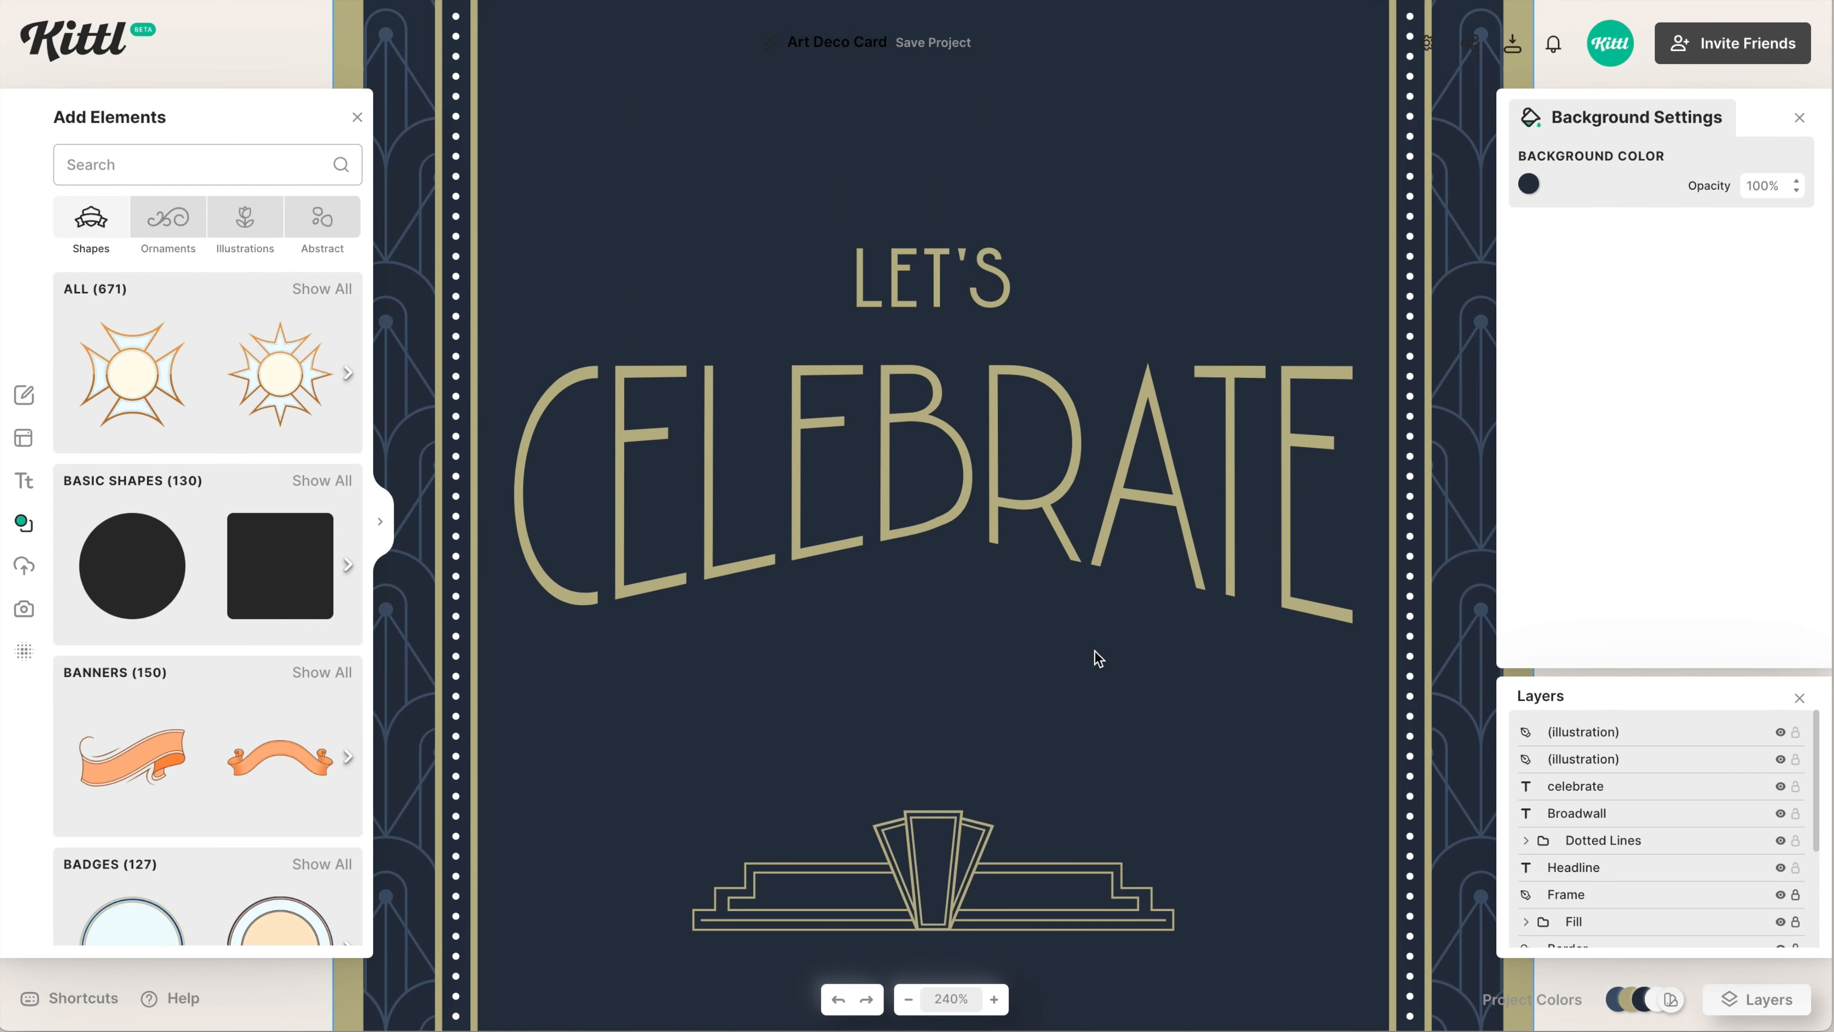
Add a square basic shape and flatten it into a thin horizontal bar below CELEBRATE
scroll(1095, 650, down, 7)
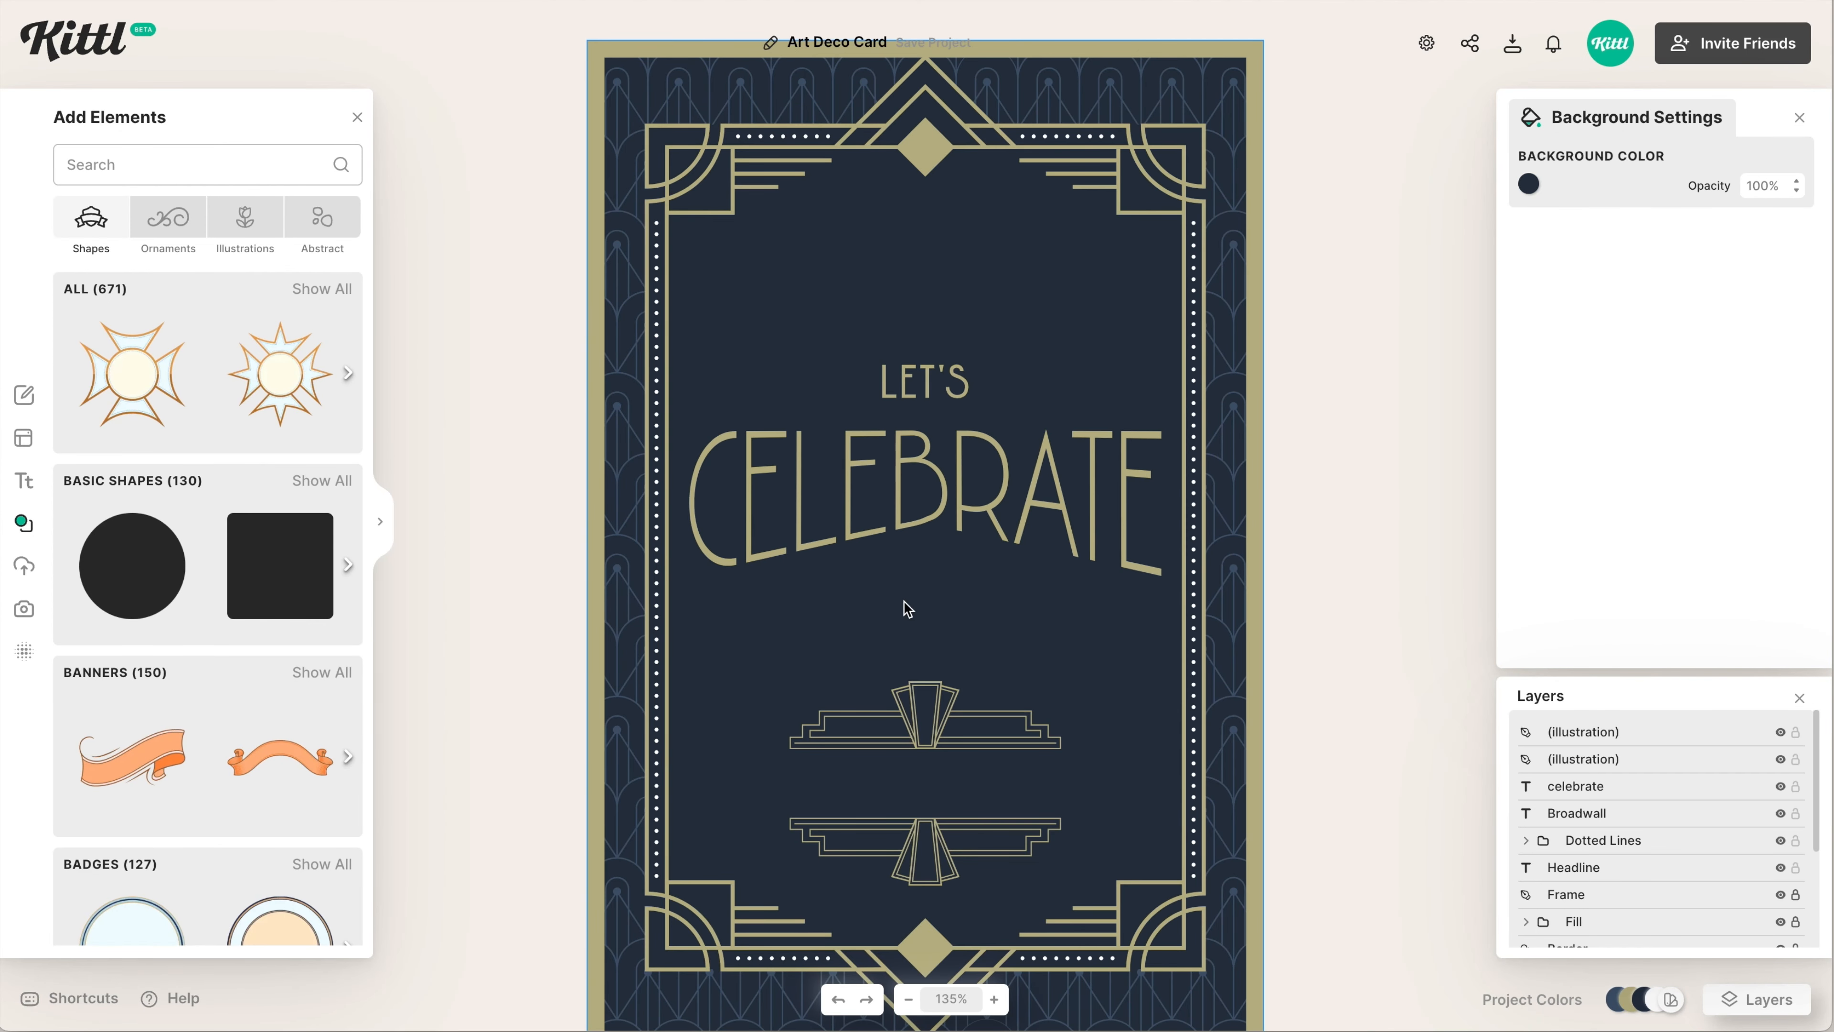
click(305, 553)
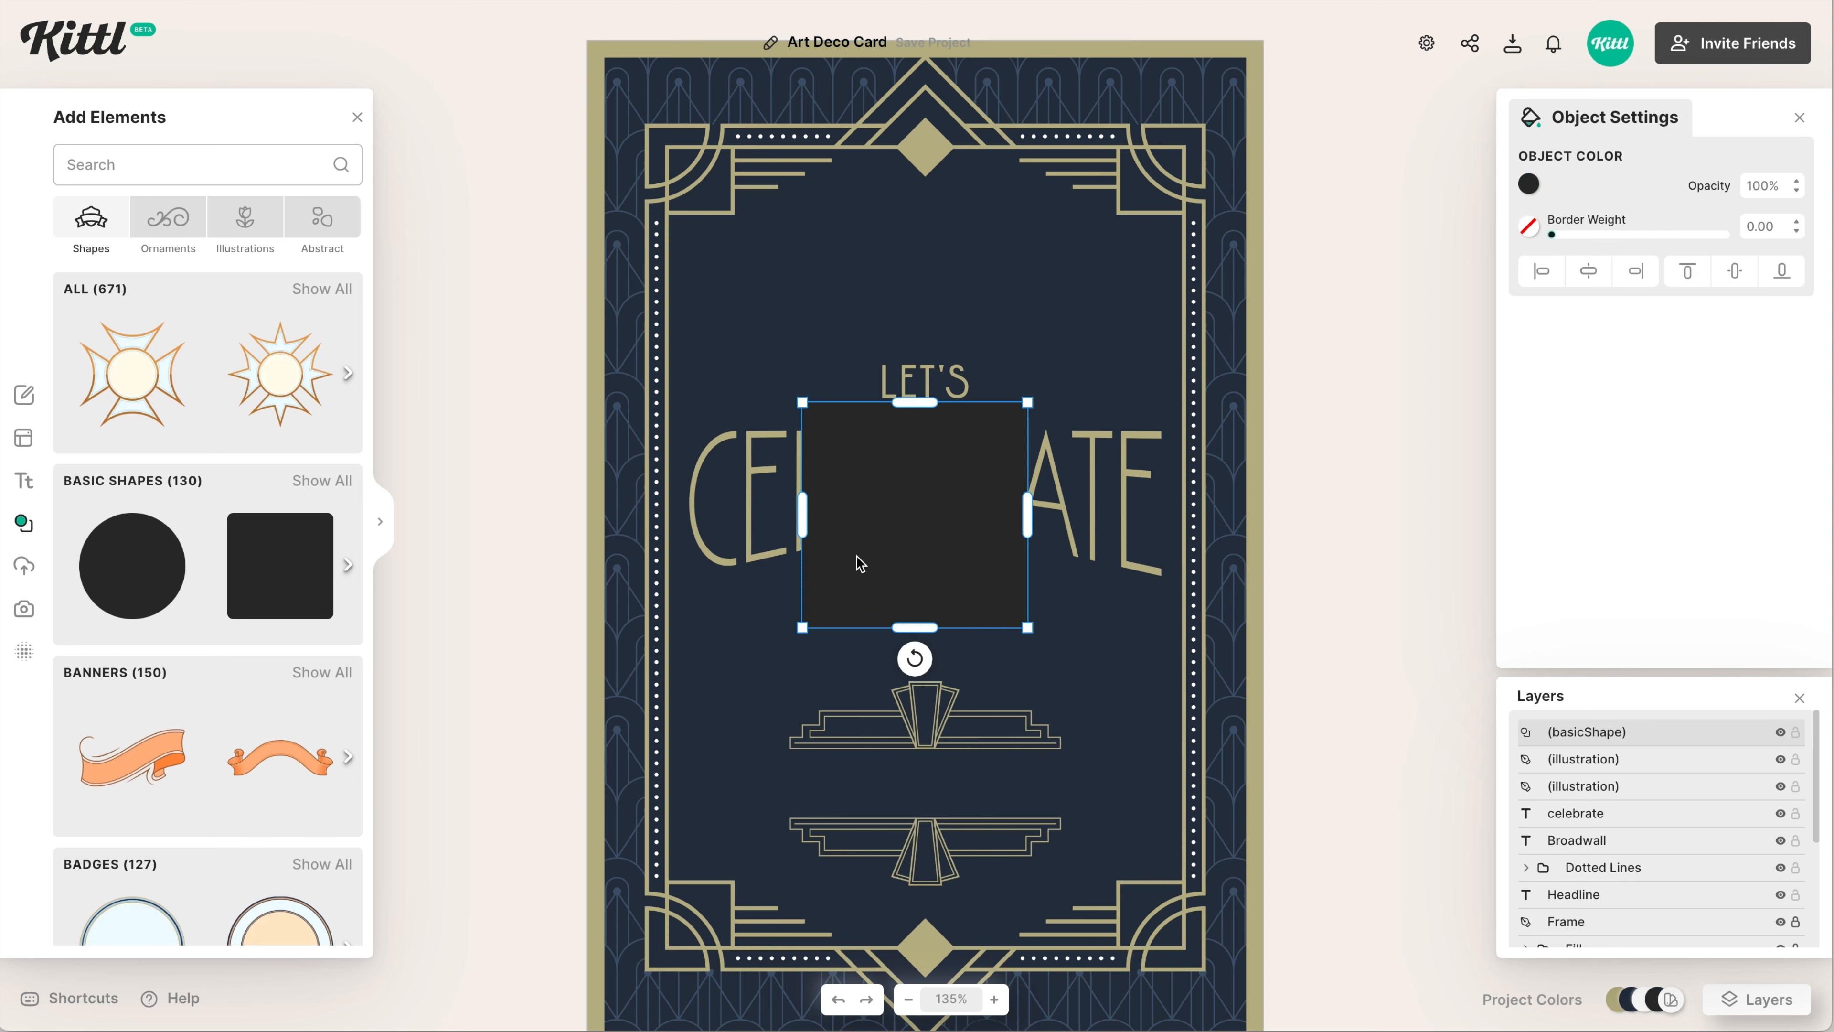
drag(910, 403, 906, 609)
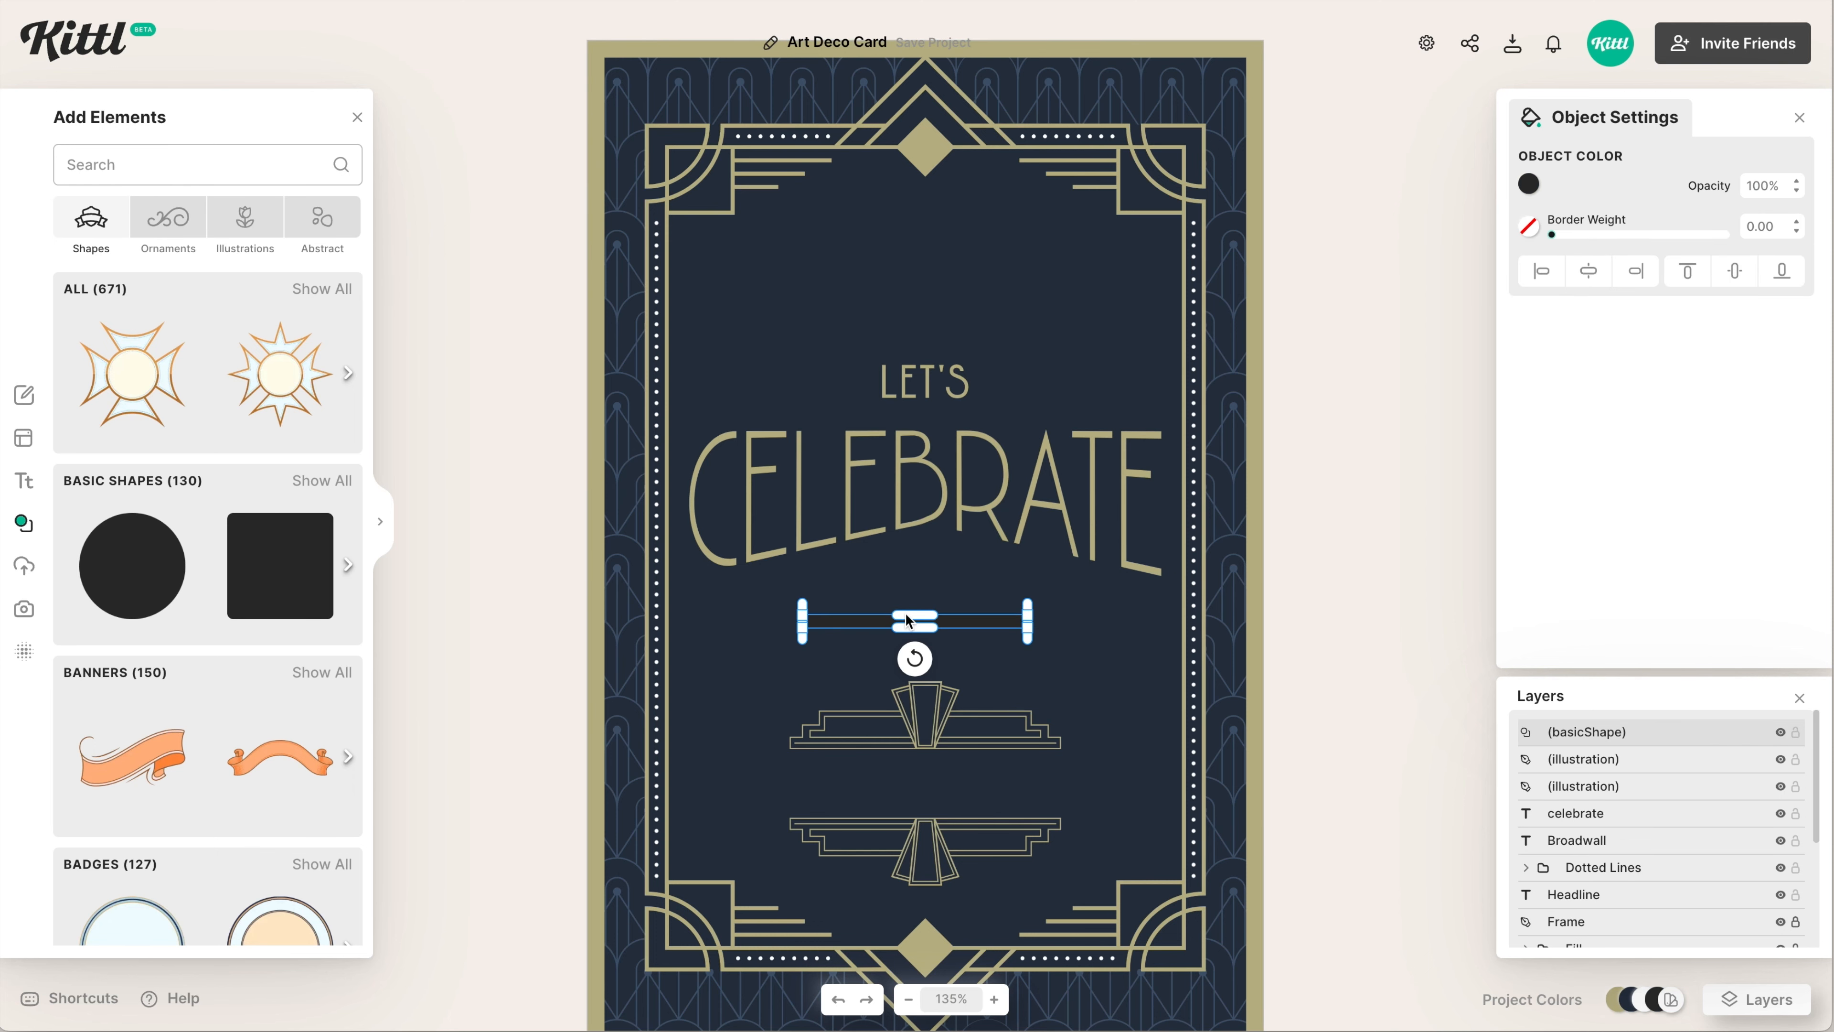
scroll(905, 609, up, 3)
scroll(906, 612, up, 5)
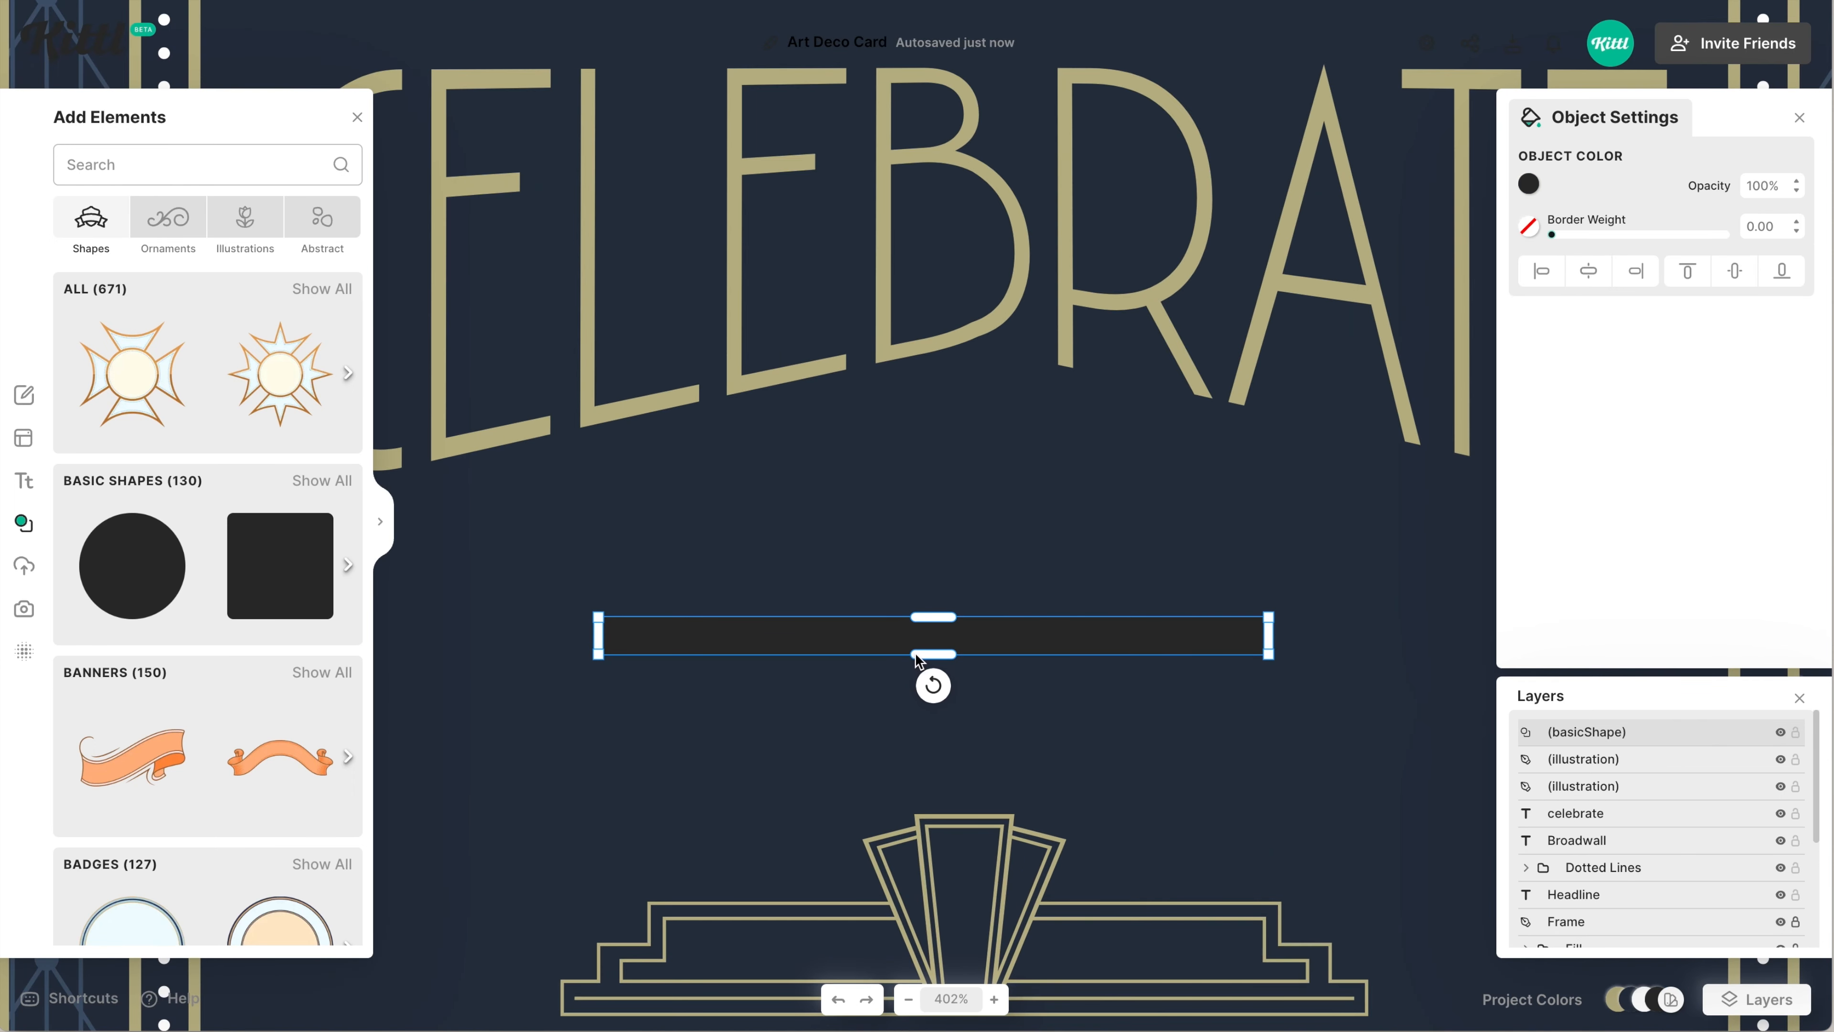
Make the bar a thin gold line, tilted parallel to CELEBRATE's lower edge and placed beneath the left half of the word
scroll(922, 633, left, 3)
drag(1112, 578, 1011, 463)
click(1528, 184)
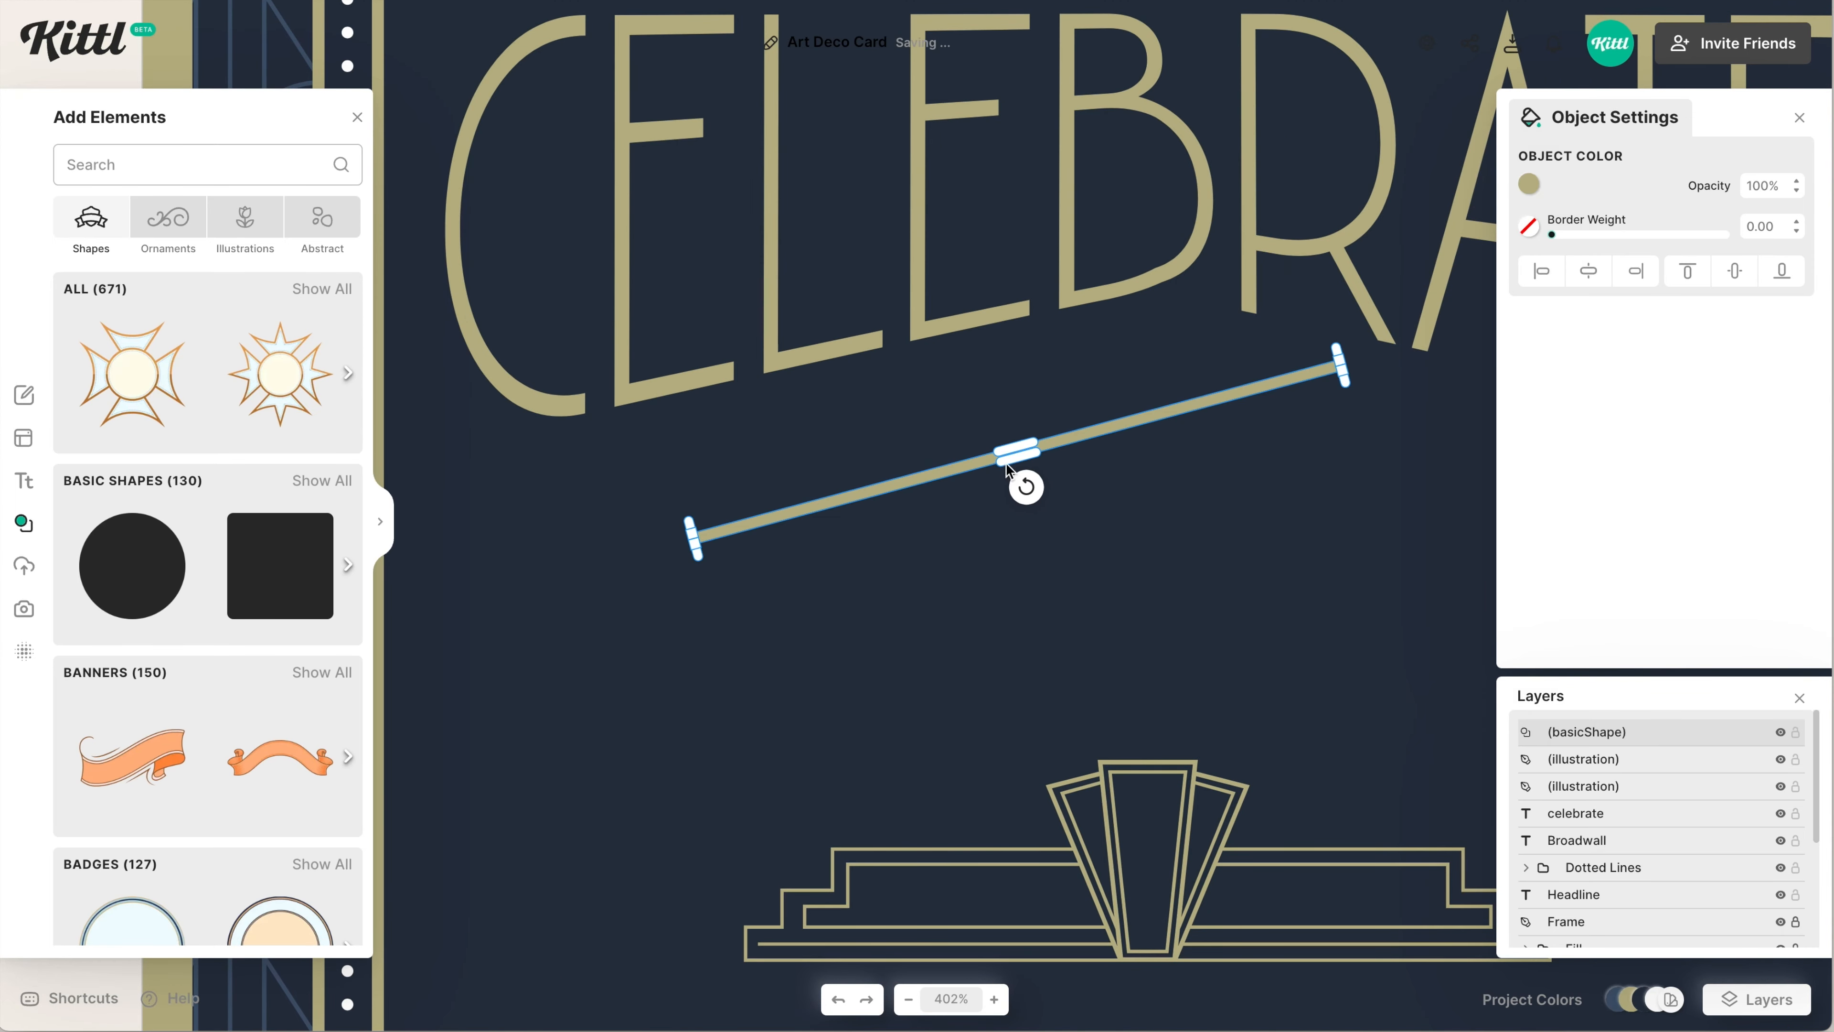
drag(1046, 435, 897, 354)
drag(877, 403, 933, 458)
scroll(875, 419, up, 5)
scroll(916, 517, down, 5)
click(964, 419)
click(975, 498)
click(605, 540)
key(shift+1)
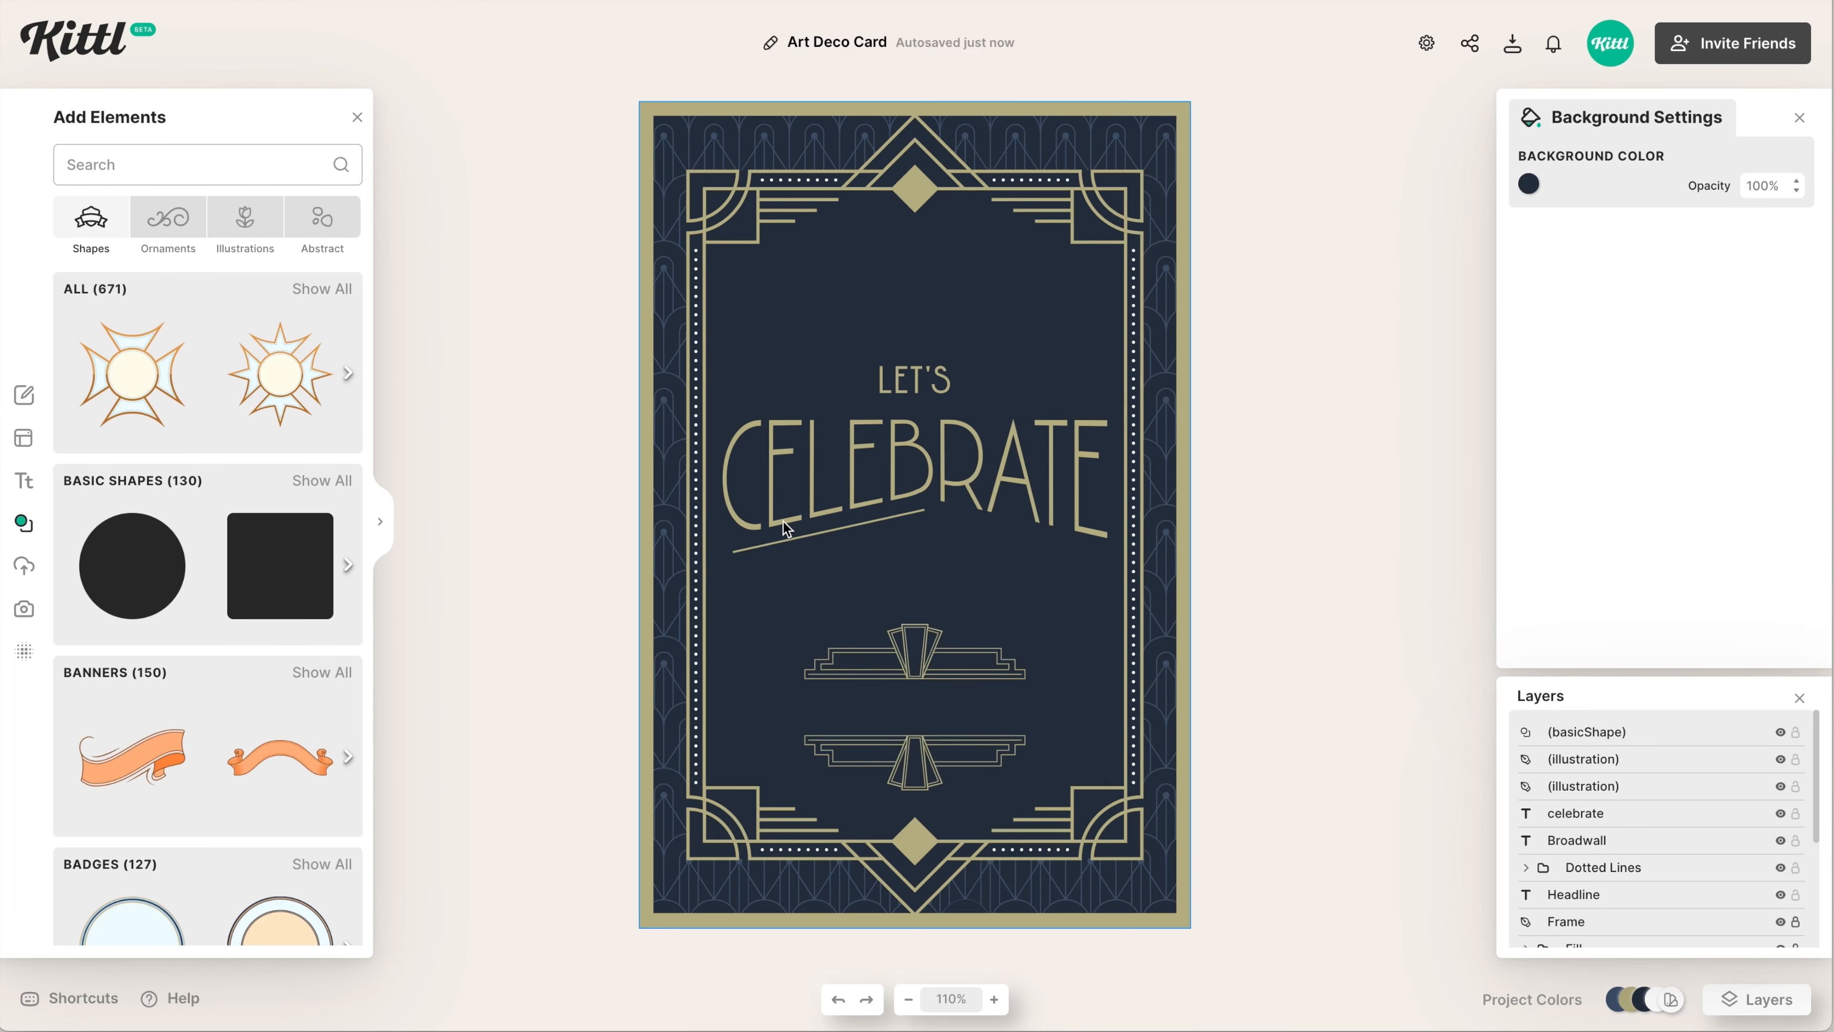
Copy the slanted gold line, mirror the copy horizontally, and join it to the original beneath CELEBRATE's right half
click(841, 542)
key(super+c)
key(super+v)
drag(879, 530, 1057, 550)
key(shift+h)
scroll(1132, 607, up, 10)
click(1008, 572)
scroll(939, 509, left, 7)
click(866, 437)
drag(774, 405, 801, 409)
click(729, 424)
Add a square basic shape, shrink and rotate it into a small diamond, and centre it on the peak of the lines
click(281, 565)
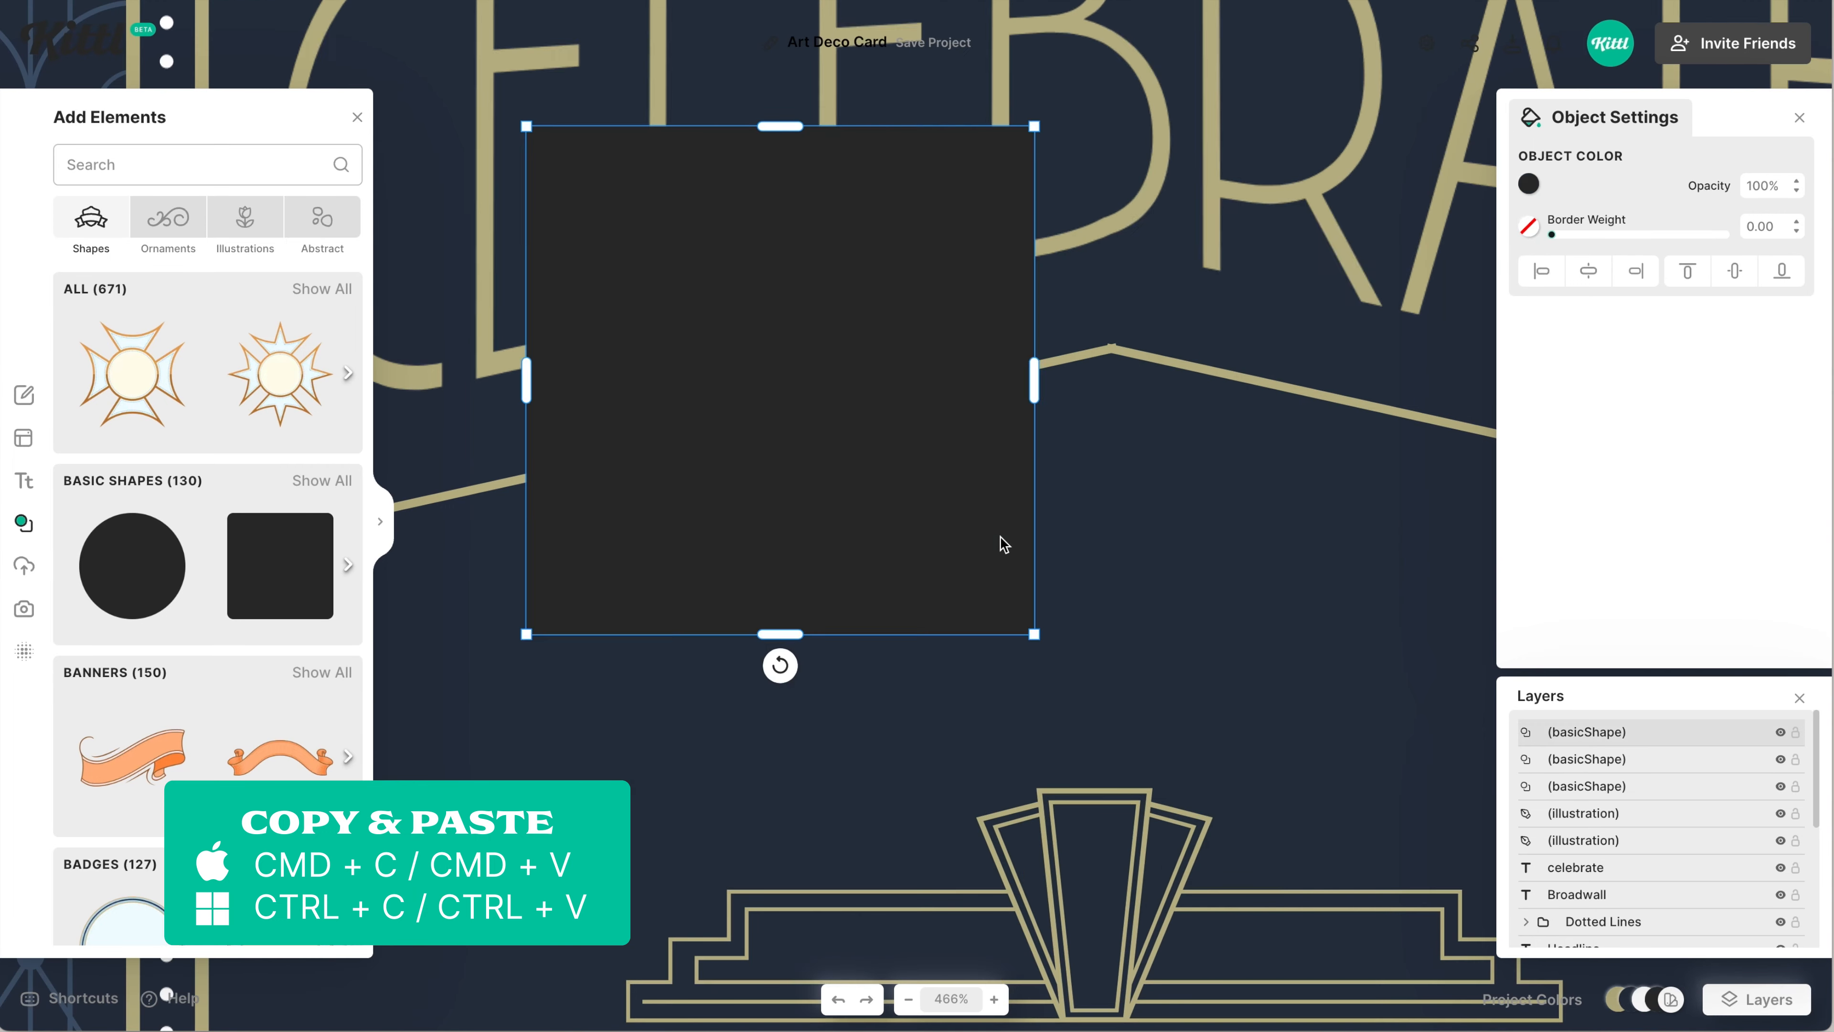
drag(1305, 905, 609, 208)
drag(542, 160, 1112, 438)
scroll(1111, 439, up, 5)
drag(1156, 552, 1254, 554)
drag(1164, 429, 1127, 299)
scroll(1137, 298, up, 3)
drag(1126, 257, 1126, 287)
click(1589, 271)
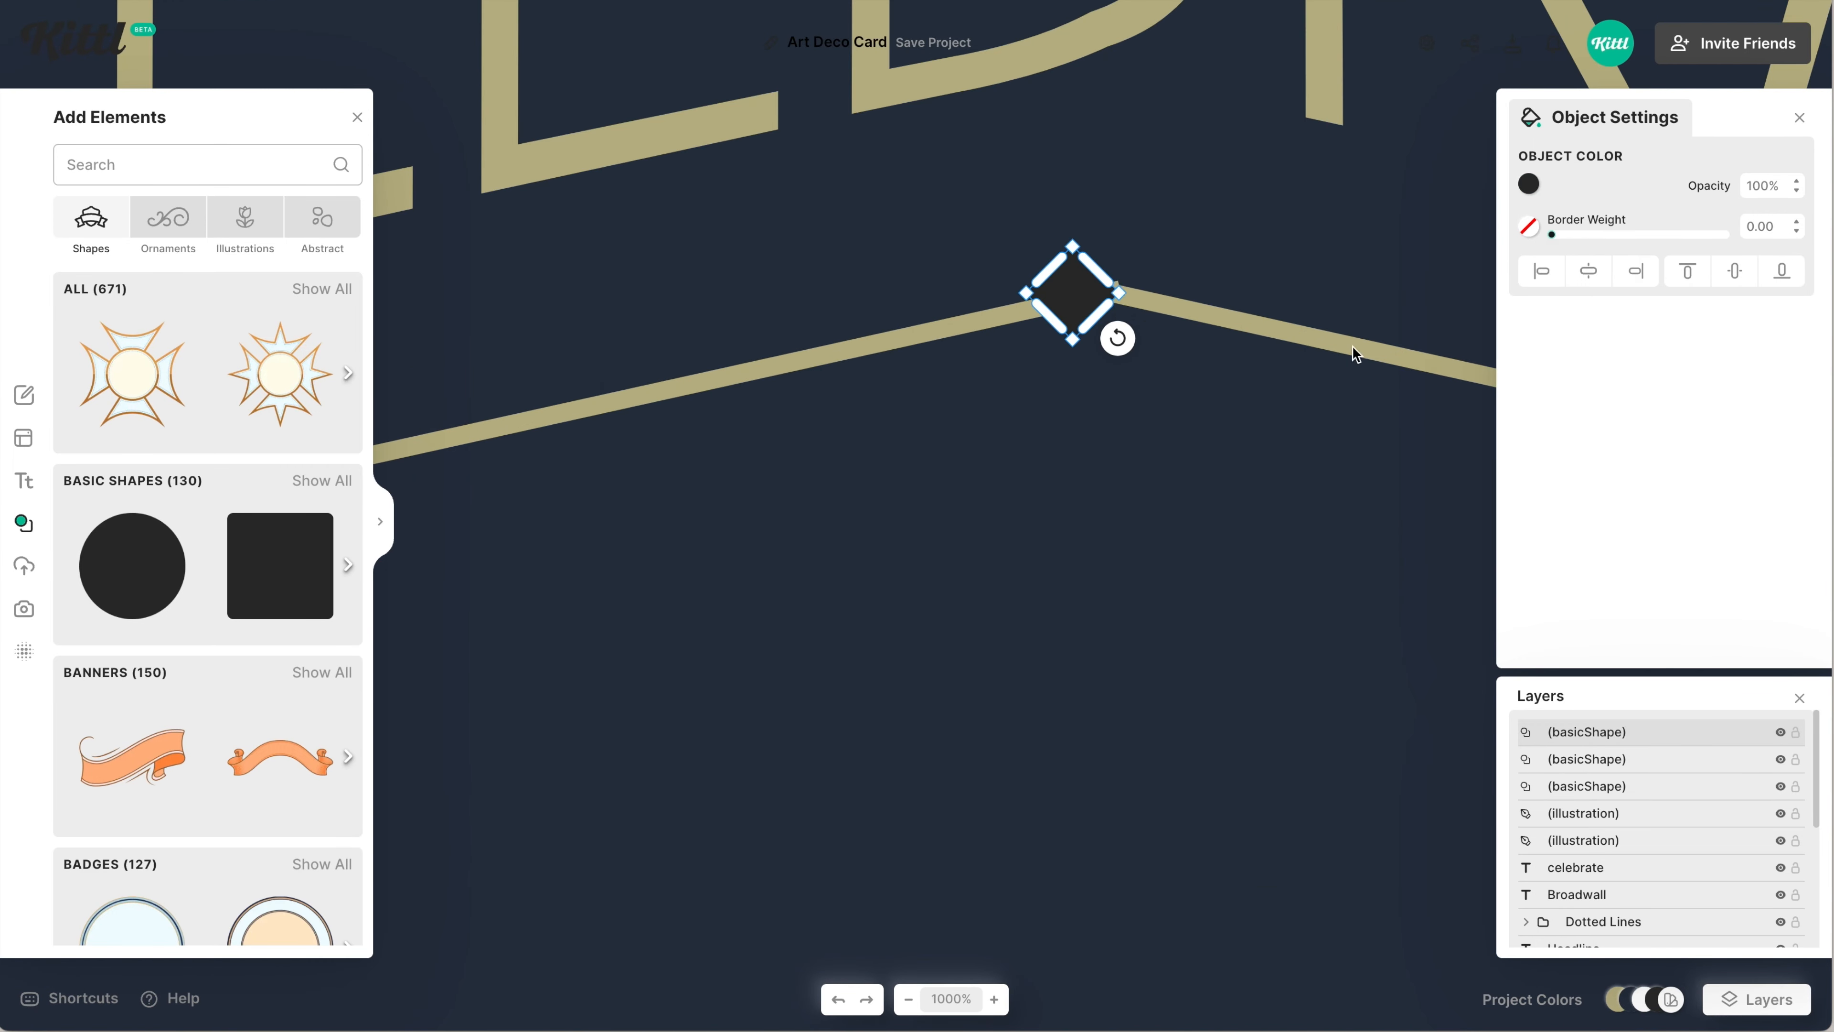
Give the diamond at the peak a gold border of weight 1.30 and a navy fill
click(1000, 309)
shift+click(1140, 311)
click(1074, 295)
drag(1550, 234, 1553, 234)
click(1529, 226)
click(1328, 622)
click(1529, 185)
click(1358, 581)
click(1129, 587)
click(1074, 293)
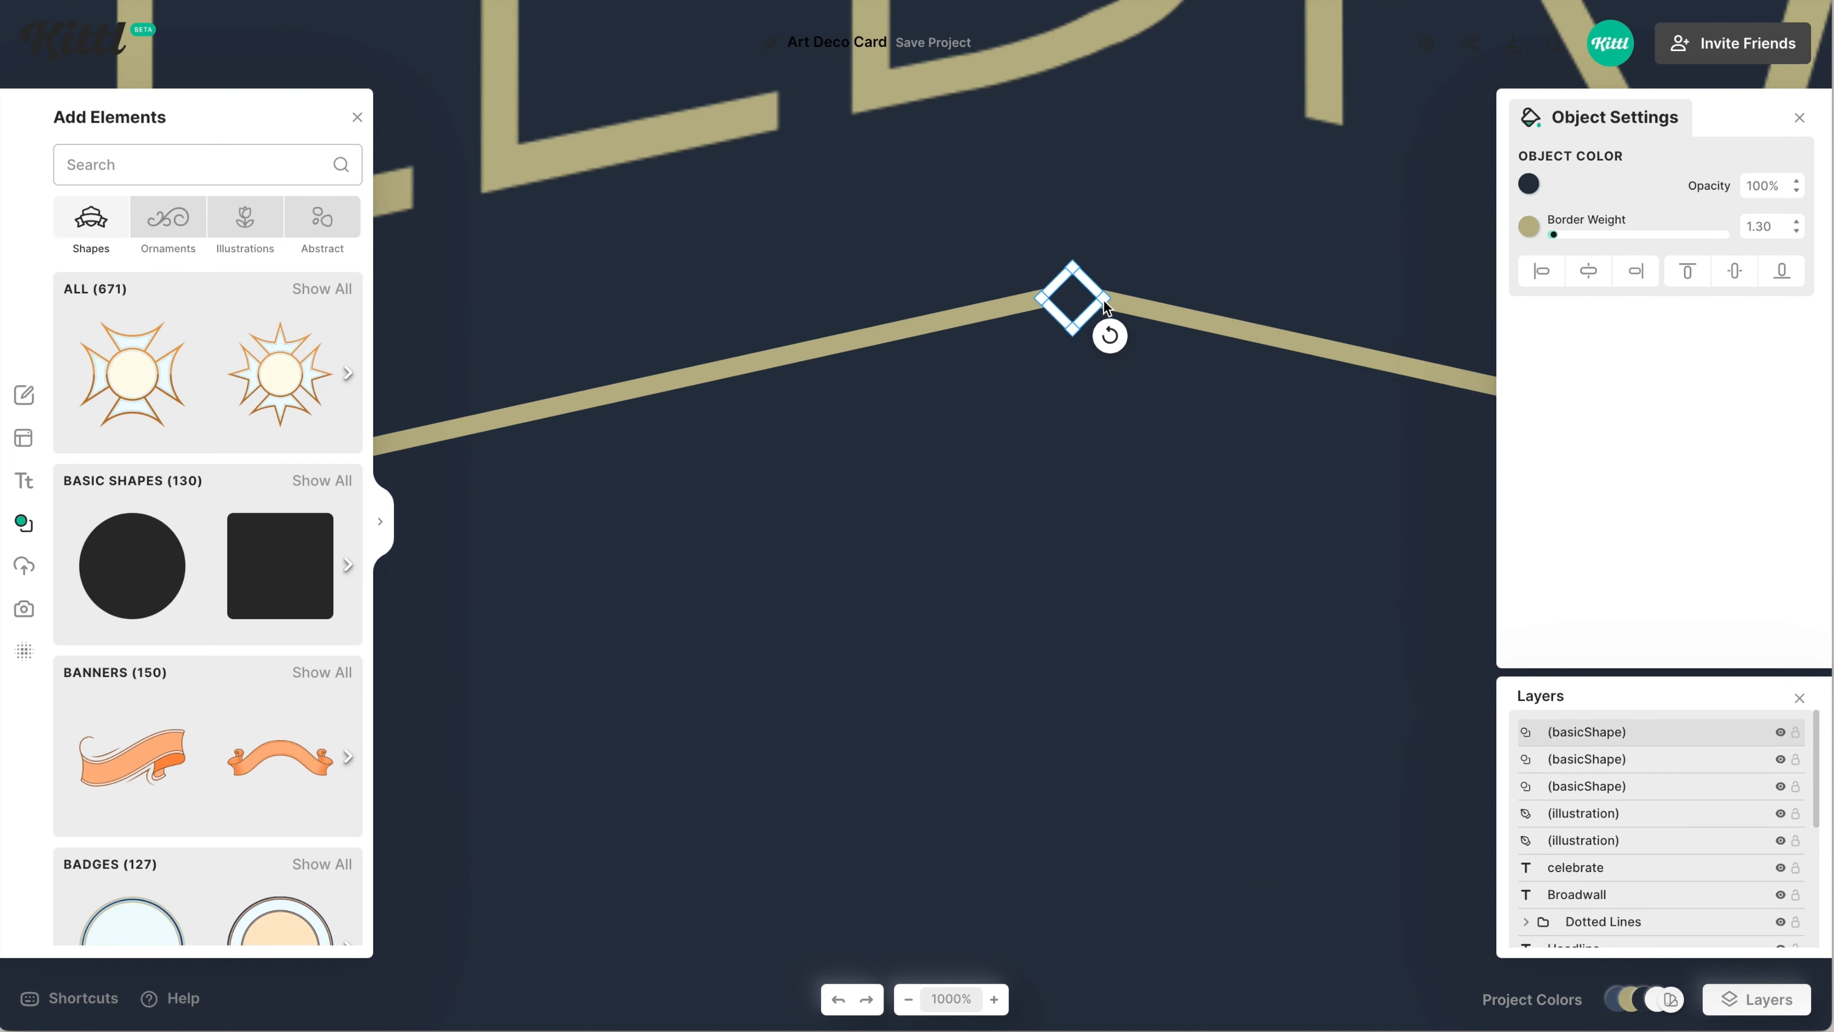
Duplicate the diamond and place the copy on the outer end of the left slanted line
scroll(610, 542, left, 10)
drag(1346, 224, 520, 452)
scroll(520, 426, left, 7)
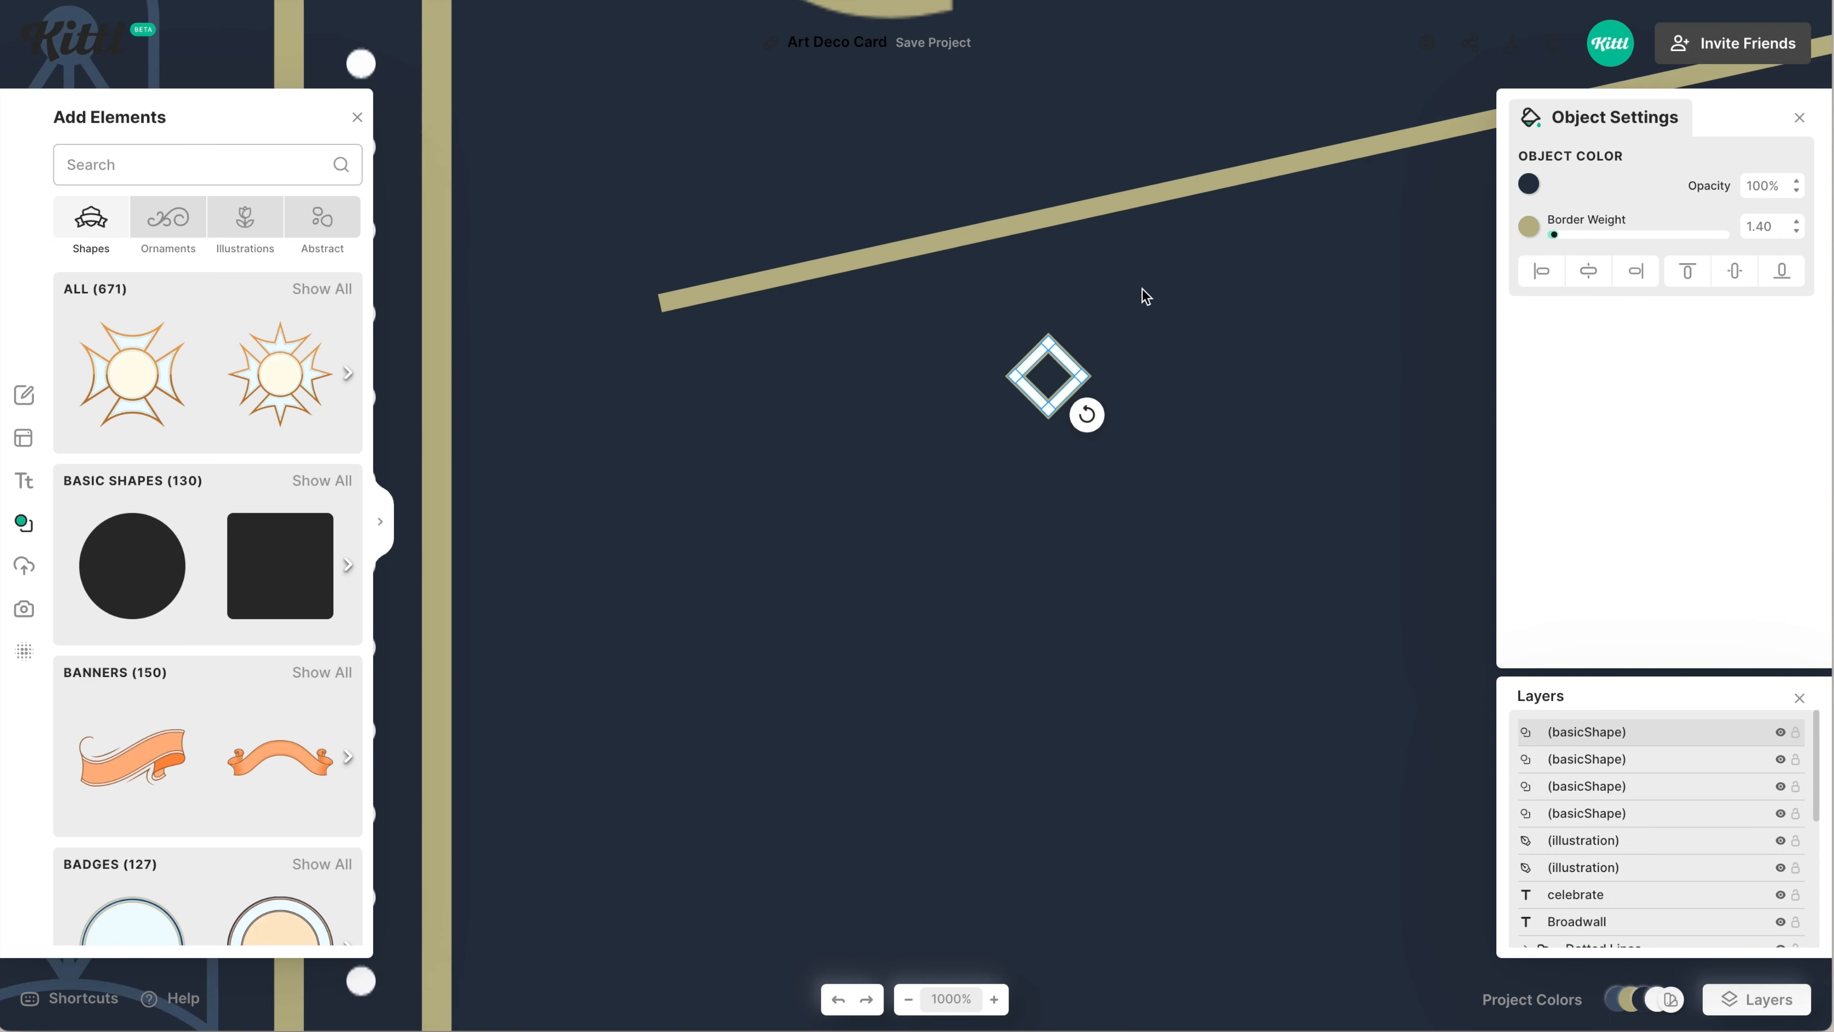
drag(1023, 365, 635, 300)
click(829, 404)
Duplicate the left-end diamond and place the copy on the outer end of the right slanted line
scroll(830, 403, down, 5)
drag(508, 578, 1336, 579)
scroll(1299, 609, right, 5)
drag(958, 566, 1323, 566)
click(1338, 640)
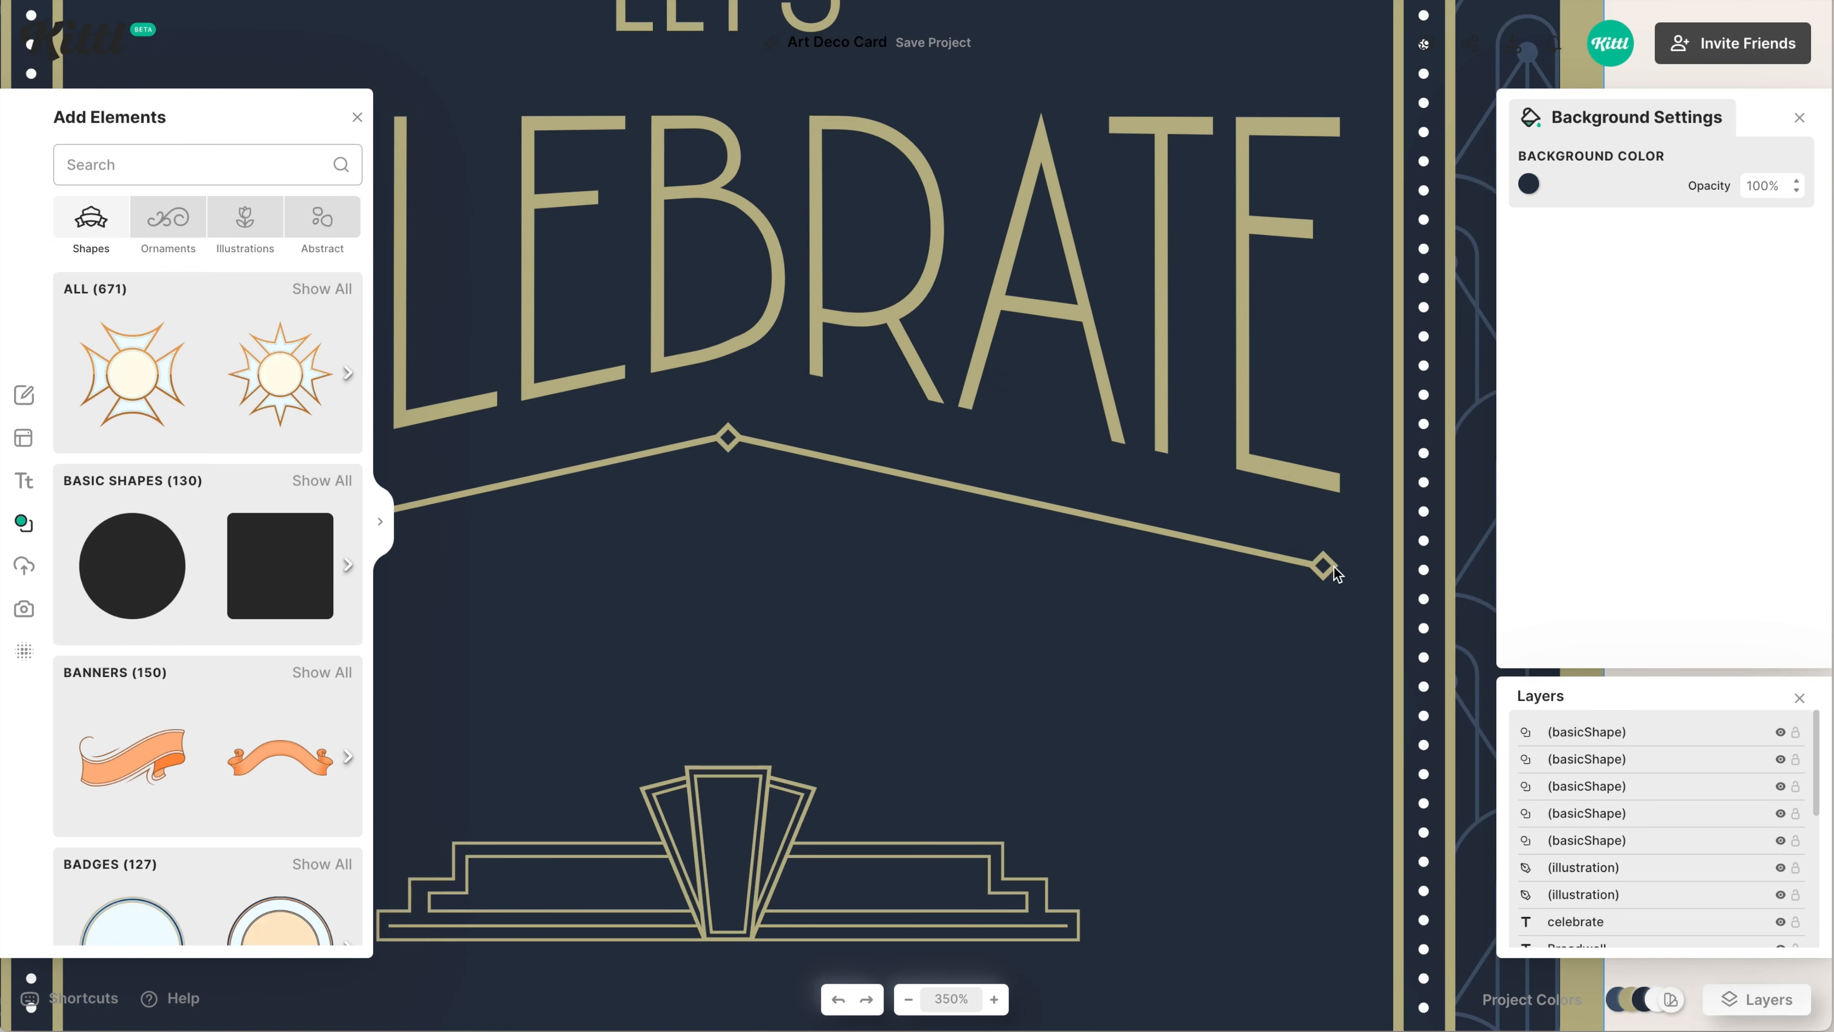
Group the two slanted lines with their three diamonds
click(1322, 567)
shift+click(1256, 552)
shift+click(1036, 399)
shift+click(730, 461)
key(ctrl+g)
Duplicate the line-and-diamond group to above LET'S and ungroup the copy
scroll(916, 619, down, 5)
drag(916, 619, 916, 253)
key(ctrl+shift+g)
Delete the surplus pieces of the ungrouped copy, keeping only one line and one diamond
click(1196, 256)
drag(1213, 226, 1207, 225)
key(Delete)
click(696, 294)
key(Delete)
Move the remaining line level with the middle of LET'S and shorten it so it starts clear of the lettering
scroll(751, 431, right, 7)
scroll(755, 438, up, 5)
drag(941, 271, 941, 439)
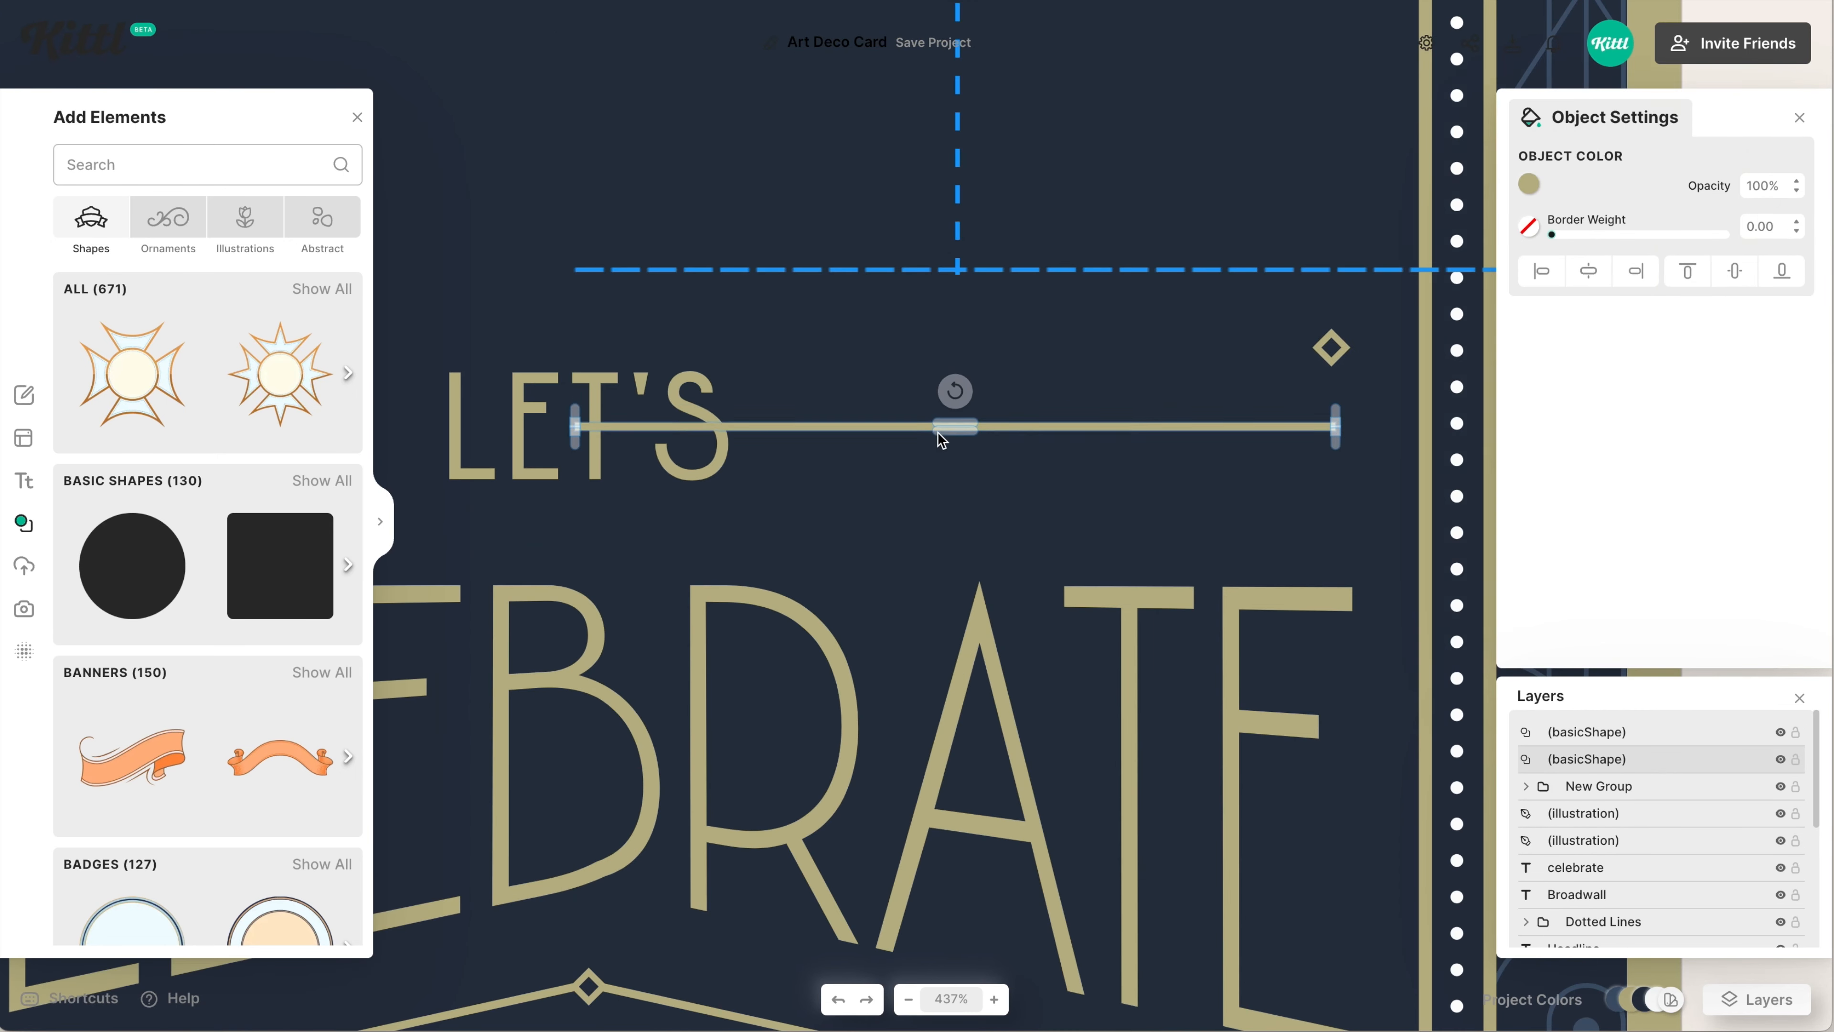
drag(798, 436, 831, 436)
Center the diamond on the line's outer end and place a copy on the end nearest LET'S
drag(1330, 348, 1330, 428)
click(1734, 233)
drag(1372, 491, 824, 426)
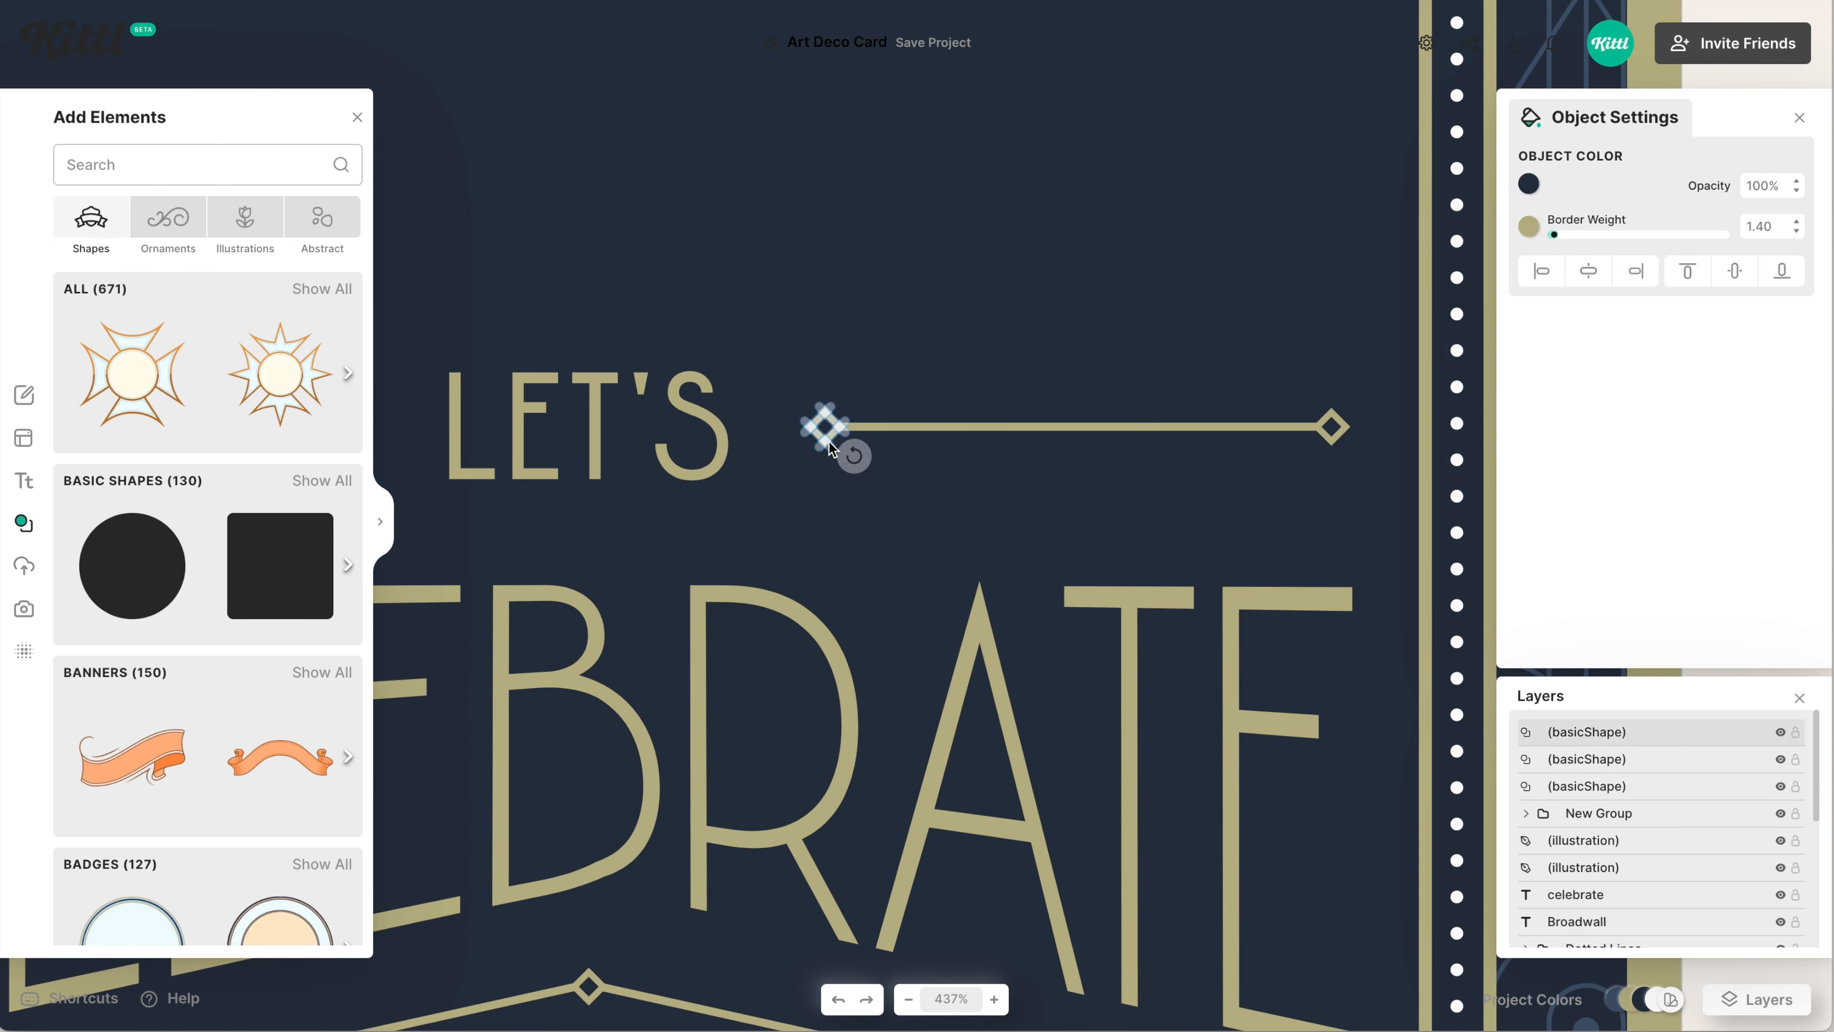
Duplicate the line between the diamonds, raise the copy slightly, and shorten it evenly on both sides
click(1147, 427)
key(ctrl+c)
key(ctrl+v)
key(shift+Up)
alt+drag(1335, 395, 1270, 395)
Duplicate the shortened line and lower the copy to the same distance beneath the diamond line
click(1292, 343)
click(1232, 394)
key(ctrl+c)
key(ctrl+v)
key(shift+Down)
key(Down)
key(Down)
key(Down)
key(Down)
key(Down)
key(Down)
key(Down)
key(Down)
key(Down)
key(Down)
Group the three horizontal lines with their two diamonds
click(1334, 275)
drag(1375, 481, 794, 395)
key(ctrl+g)
Place a copy of the line-and-diamond group on the other side of LET'S, mirroring the original's spacing
scroll(684, 417, down, 4)
scroll(938, 426, left, 3)
alt+drag(1076, 427, 521, 426)
click(724, 473)
drag(723, 473, 1285, 426)
key(ctrl+shift+g)
click(1274, 456)
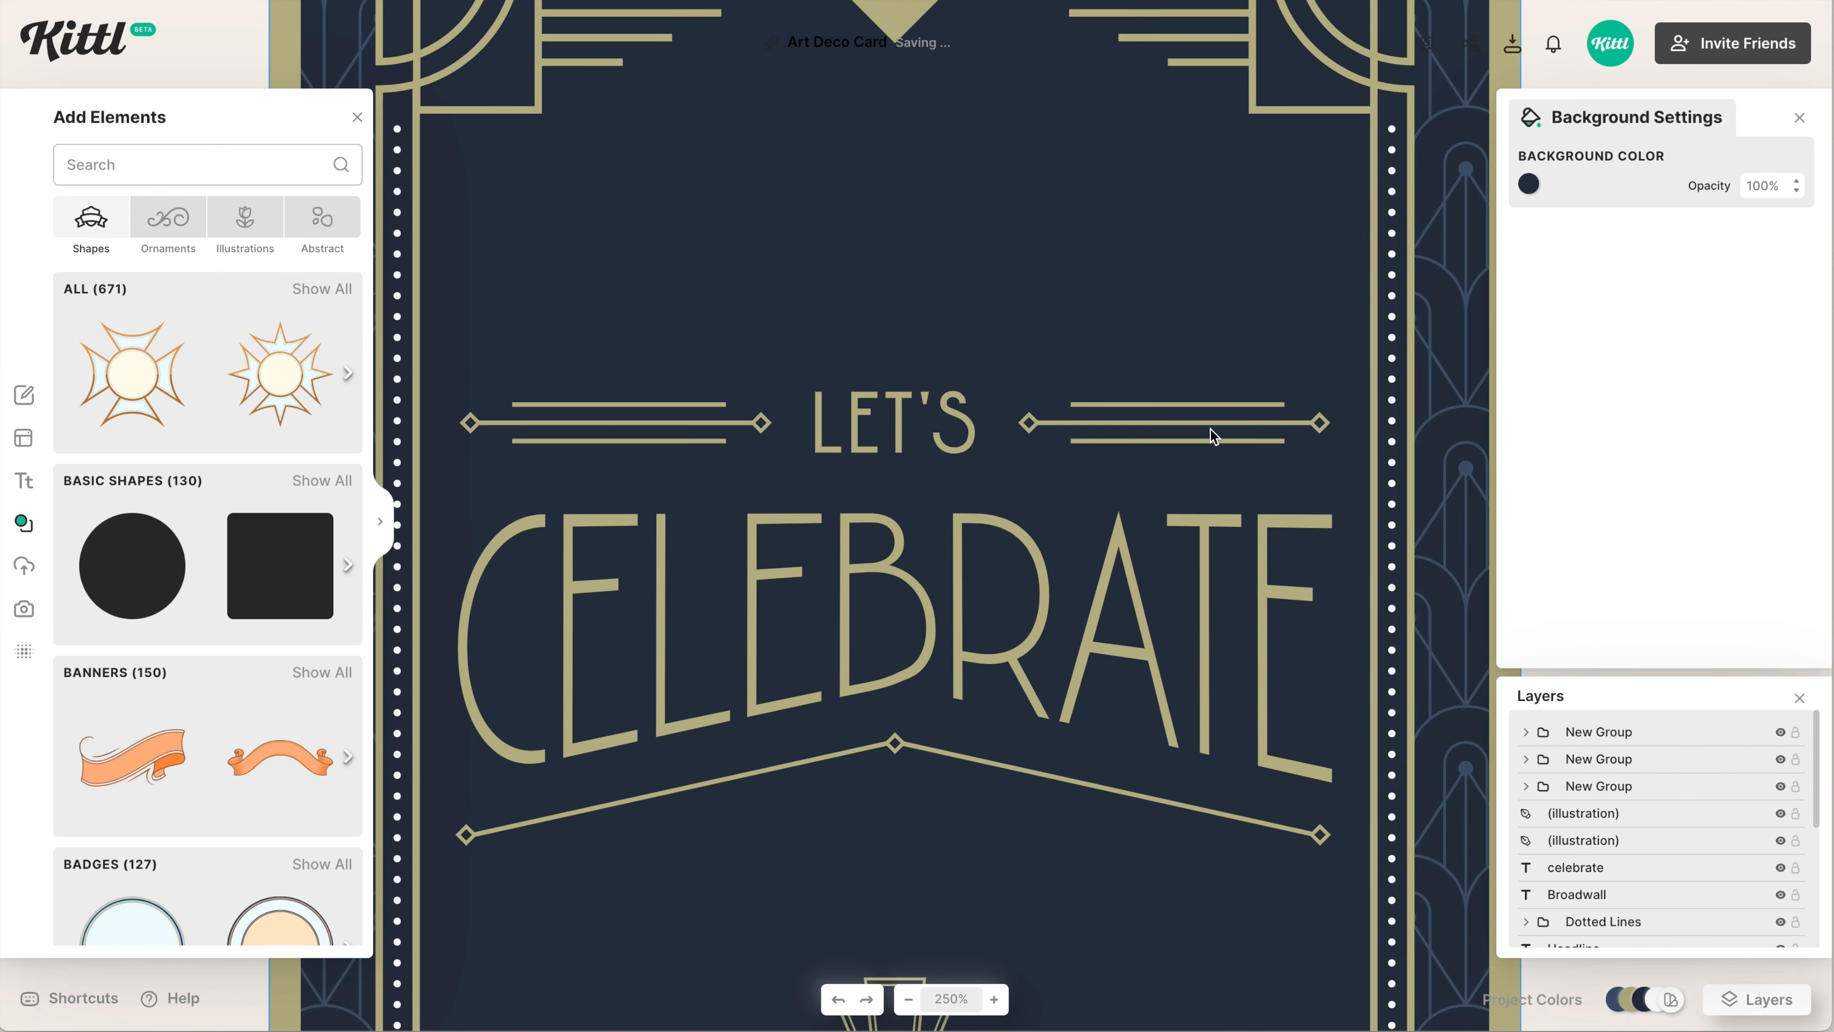
Add a text reading "the" in the middle of the card and color it white
key(ctrl+0)
text(tthe)
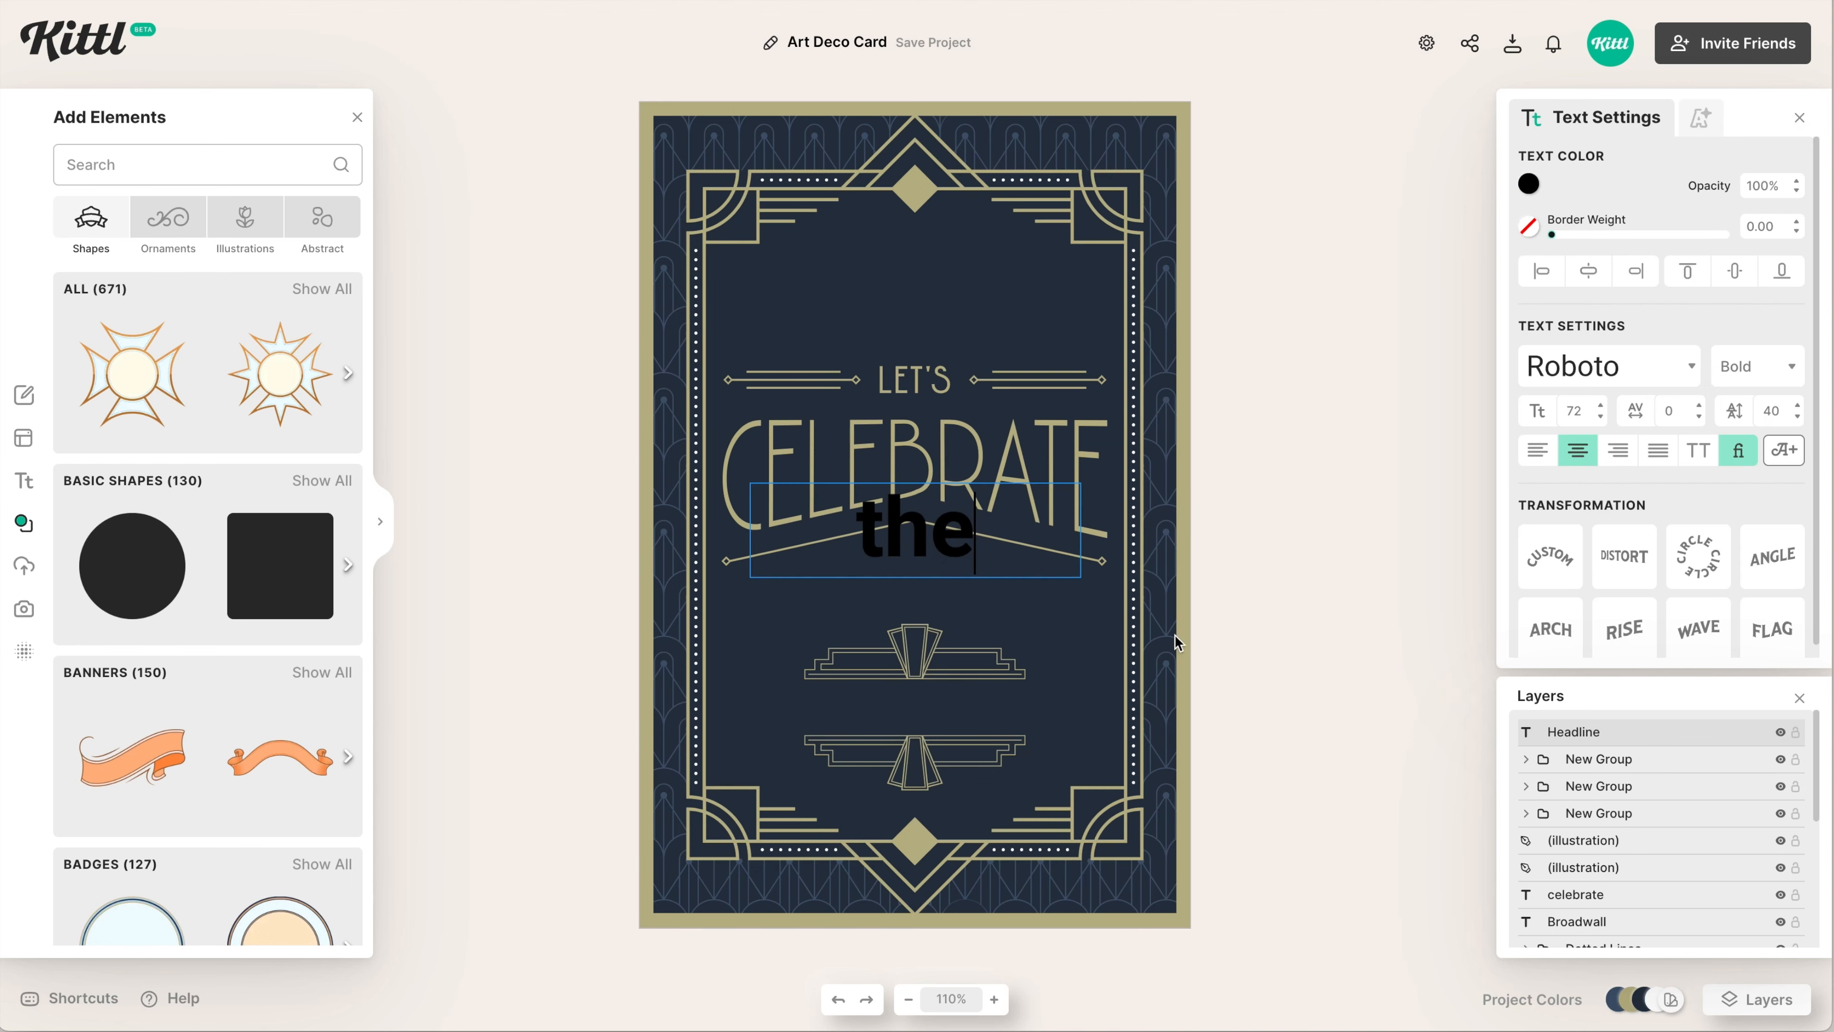
scroll(1044, 626, up, 5)
scroll(980, 453, left, 3)
click(1529, 184)
click(1355, 575)
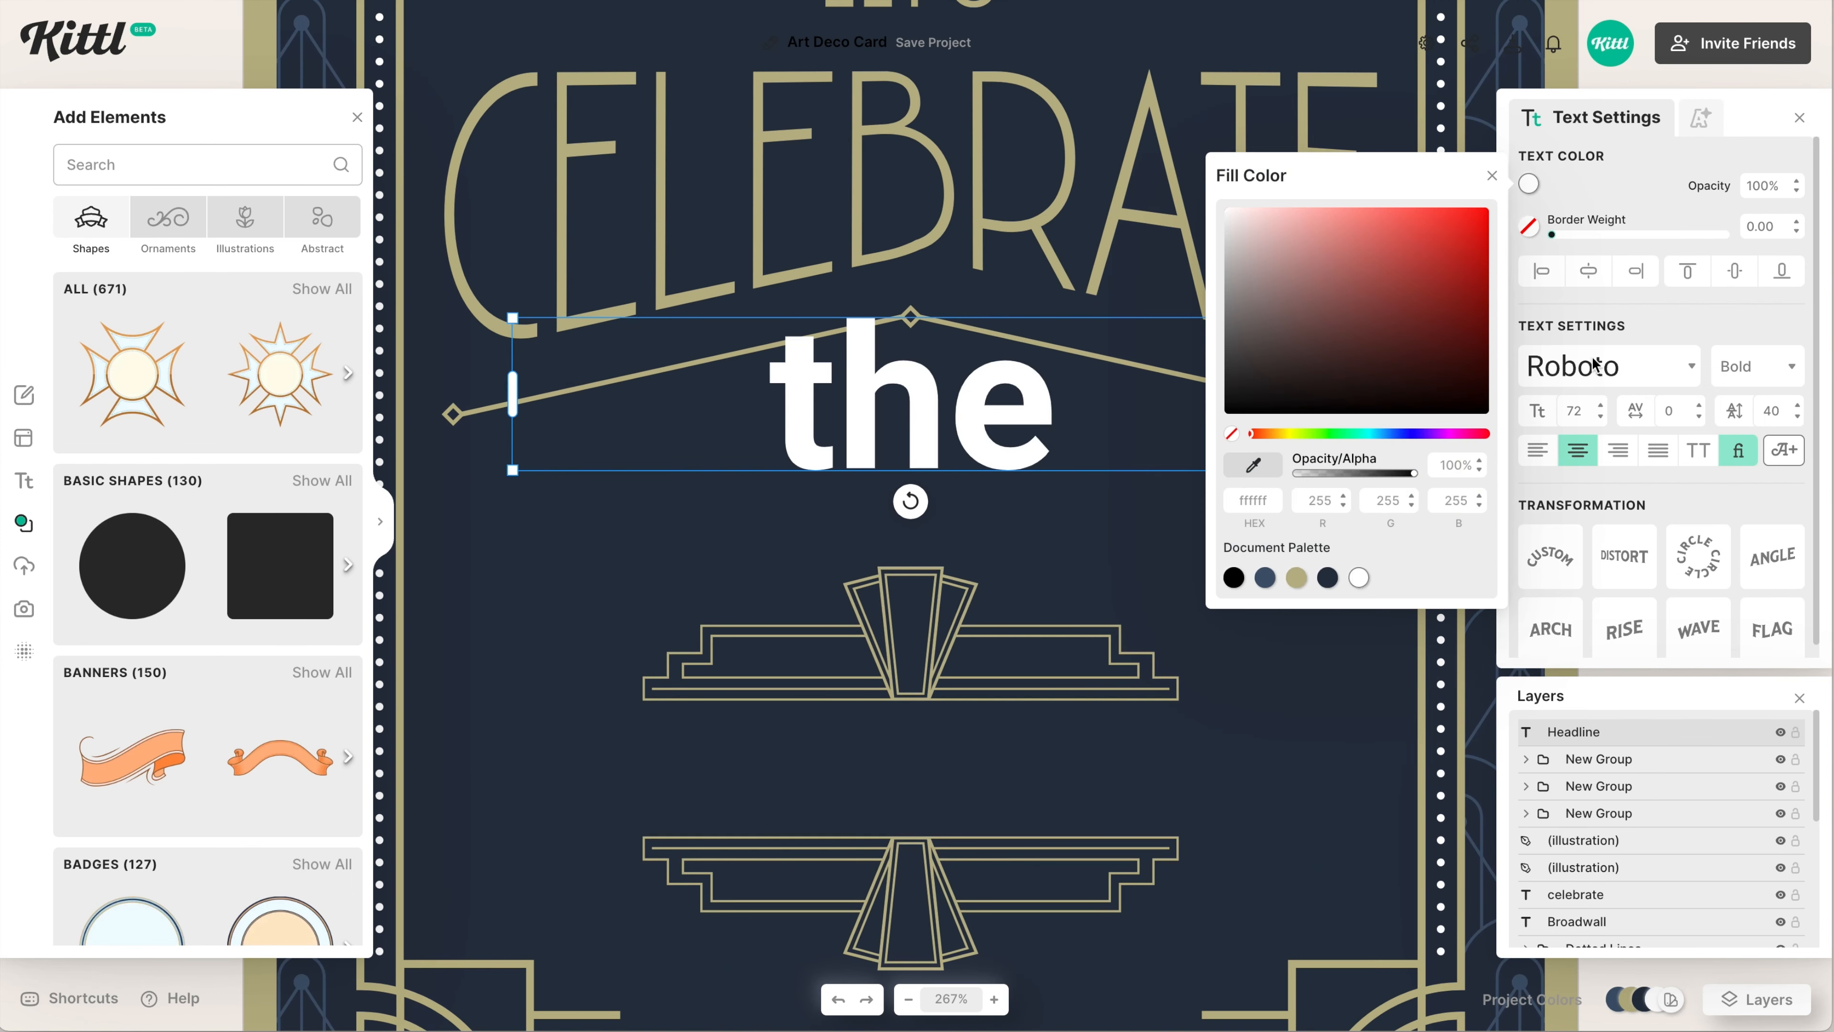
Set the new text in uppercase Goblin Regular with letter spacing 400 and shrink it beneath the chevron's peak
click(1609, 366)
text(gobl)
click(1338, 223)
click(1317, 473)
click(1704, 454)
drag(1311, 324, 955, 336)
click(955, 335)
click(1019, 504)
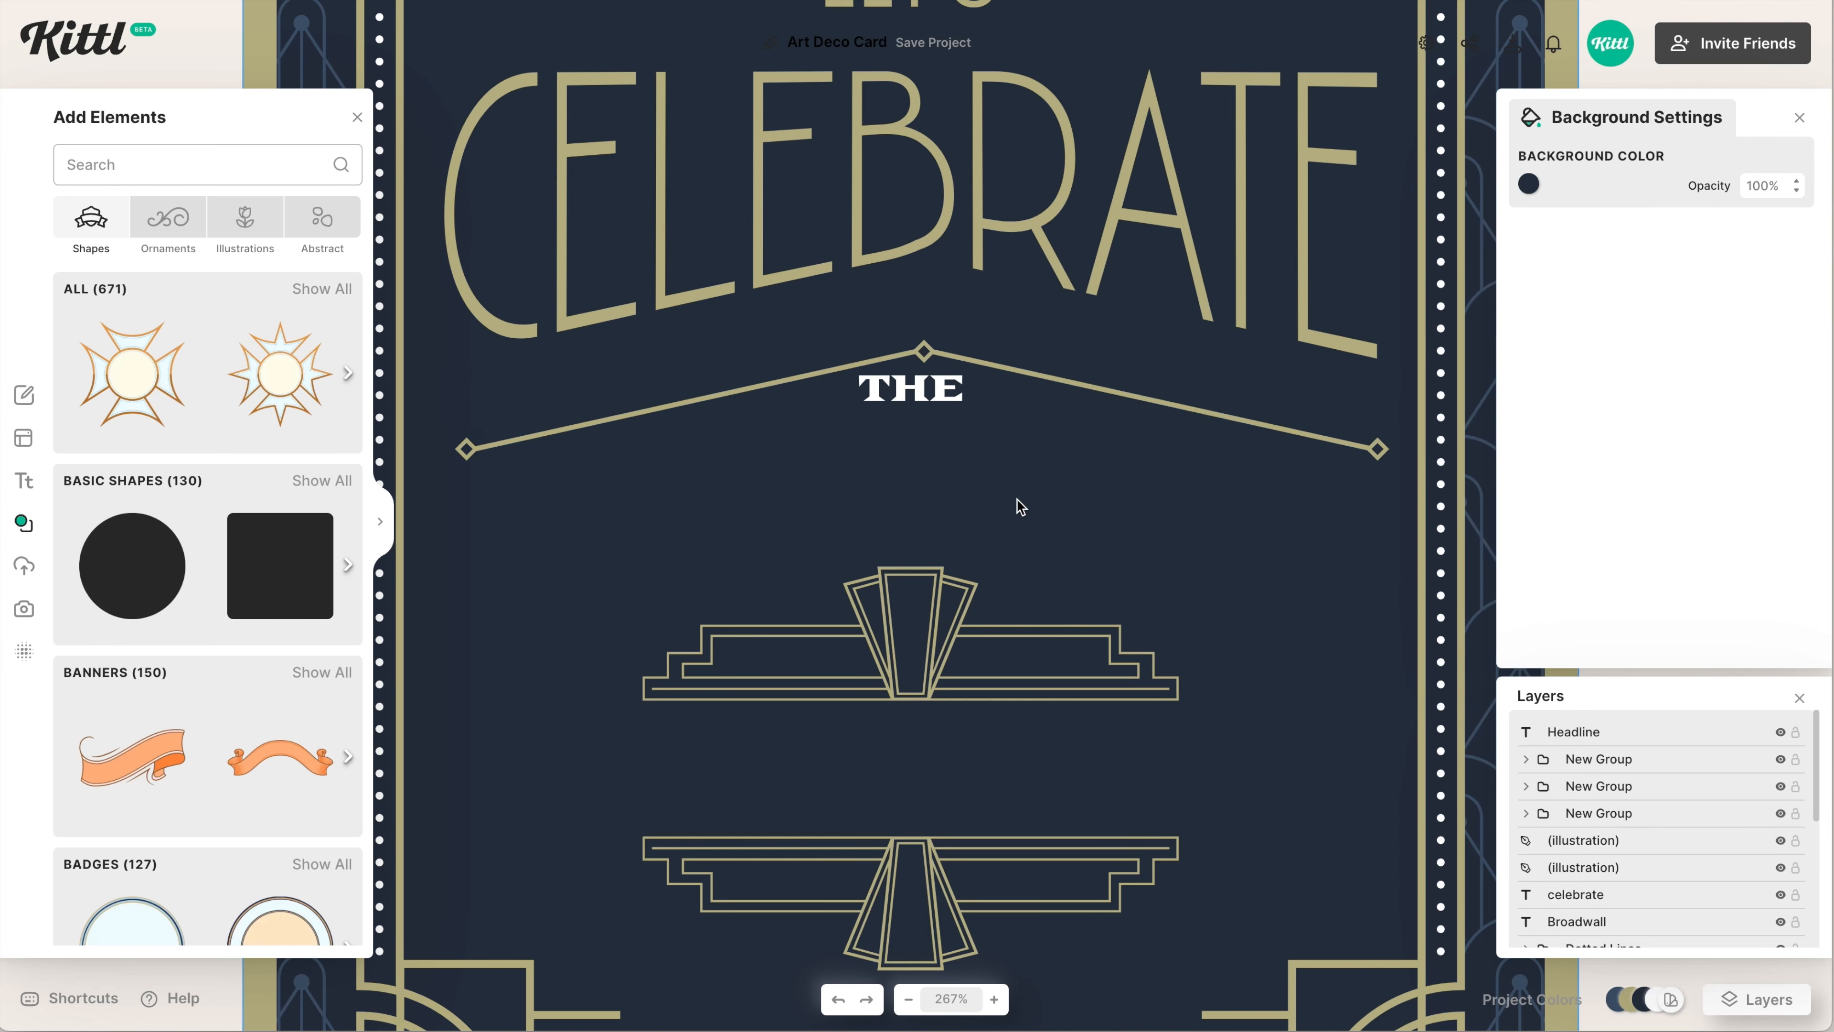
click(983, 388)
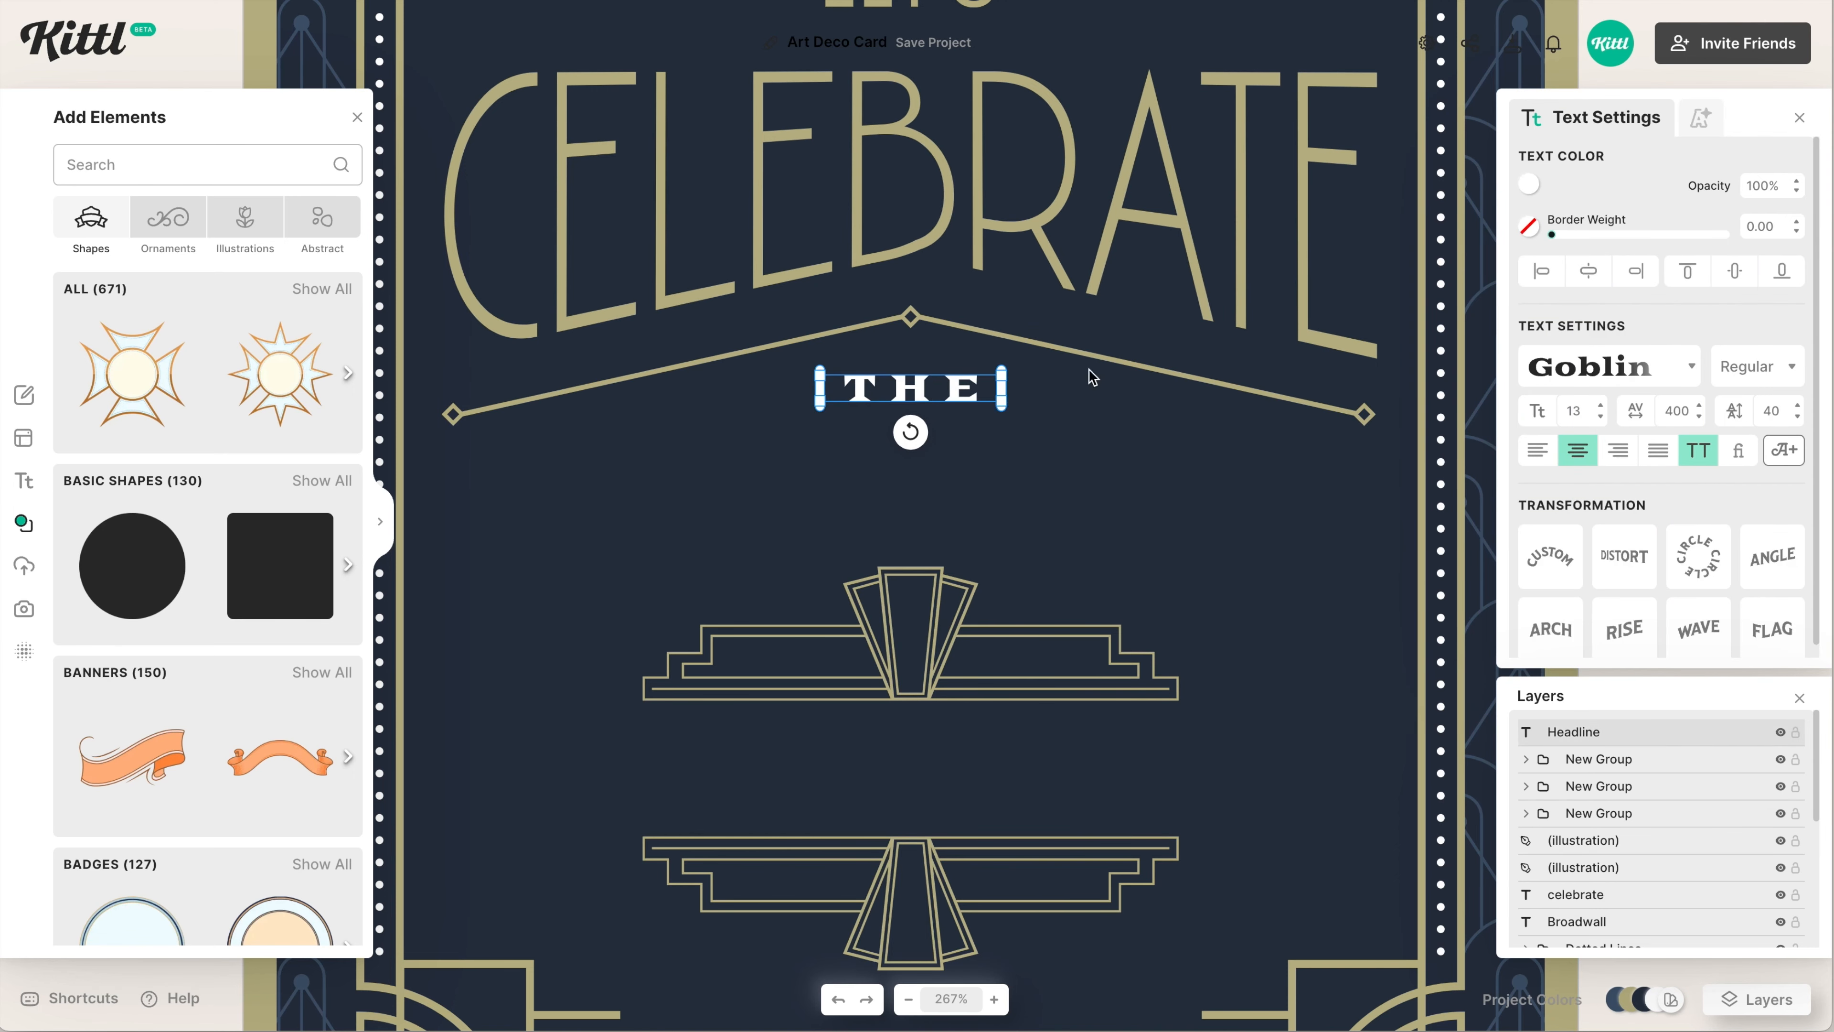
Reduce THE to size 9, duplicate it just below, and change the copy's text to "New Year"
click(950, 391)
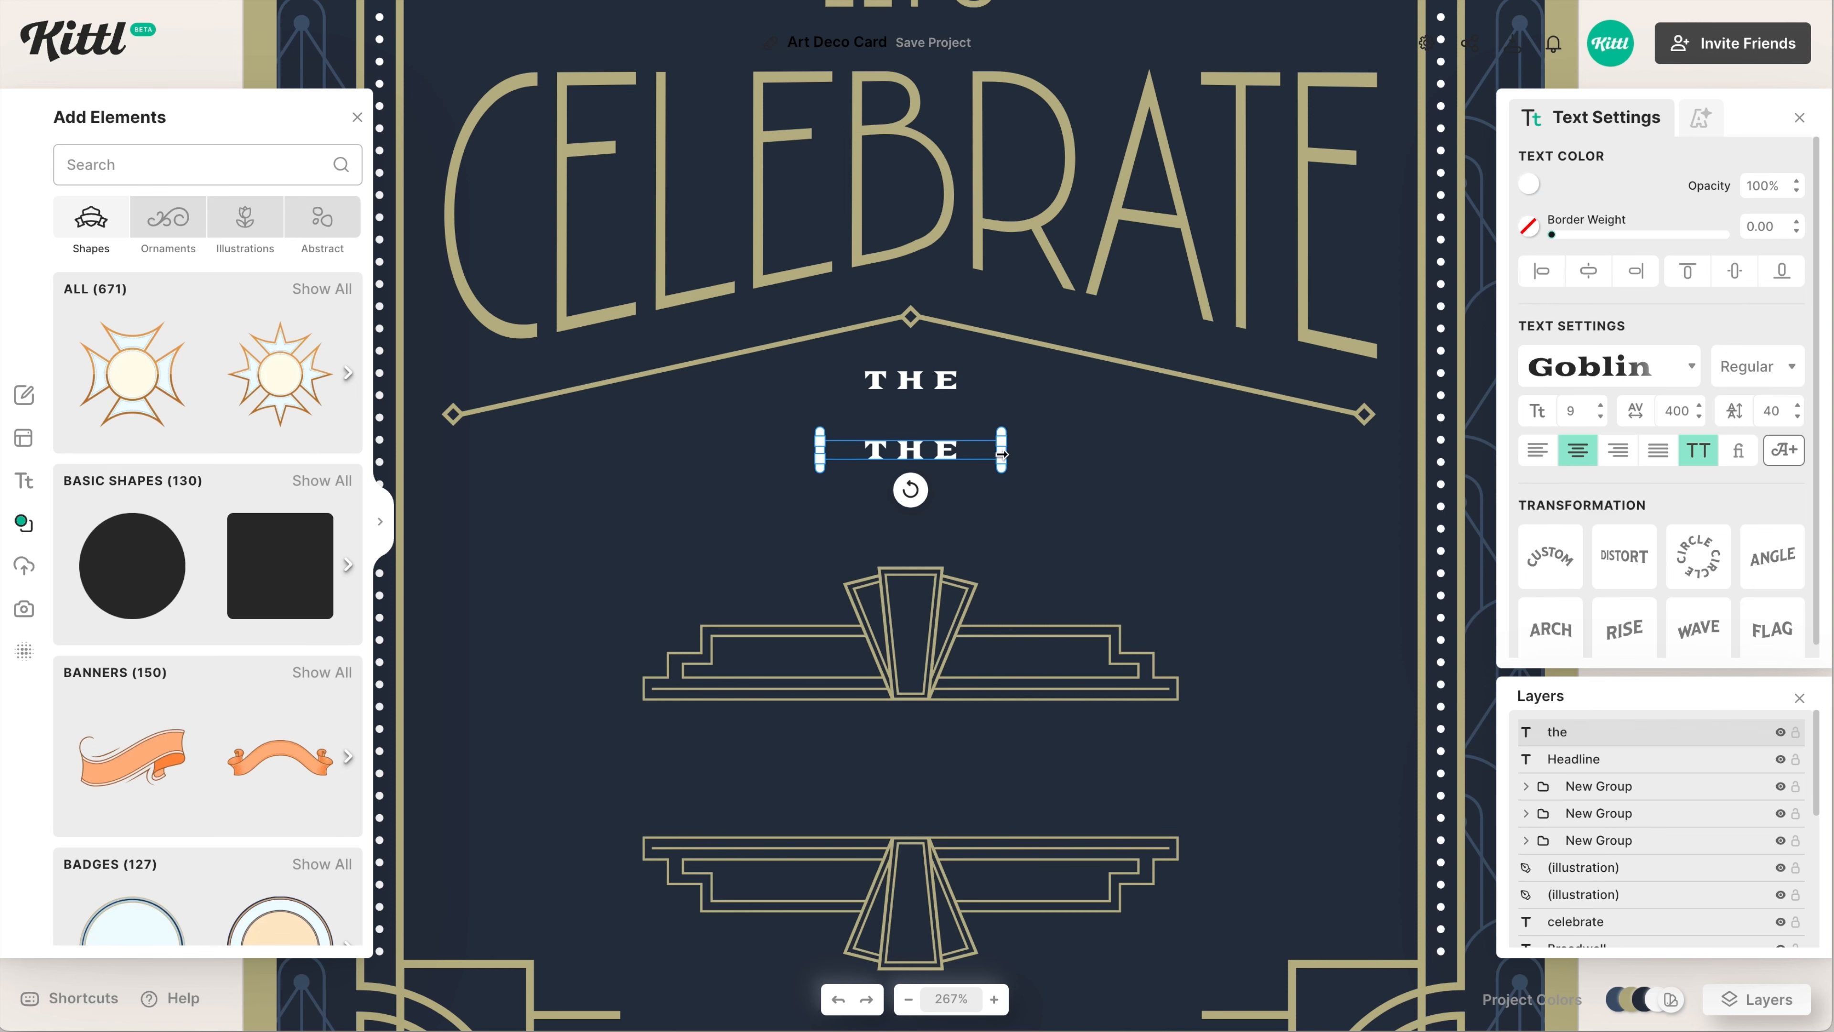
double_click(930, 449)
key(BackSpace)
text(New Year)
key(Escape)
Set New Year in the Herr Von Muellerhoff script without capitals, with letter spacing 0, and enlarge it to size 49
click(1603, 366)
click(1399, 116)
scroll(1387, 506, down, 2)
click(1387, 529)
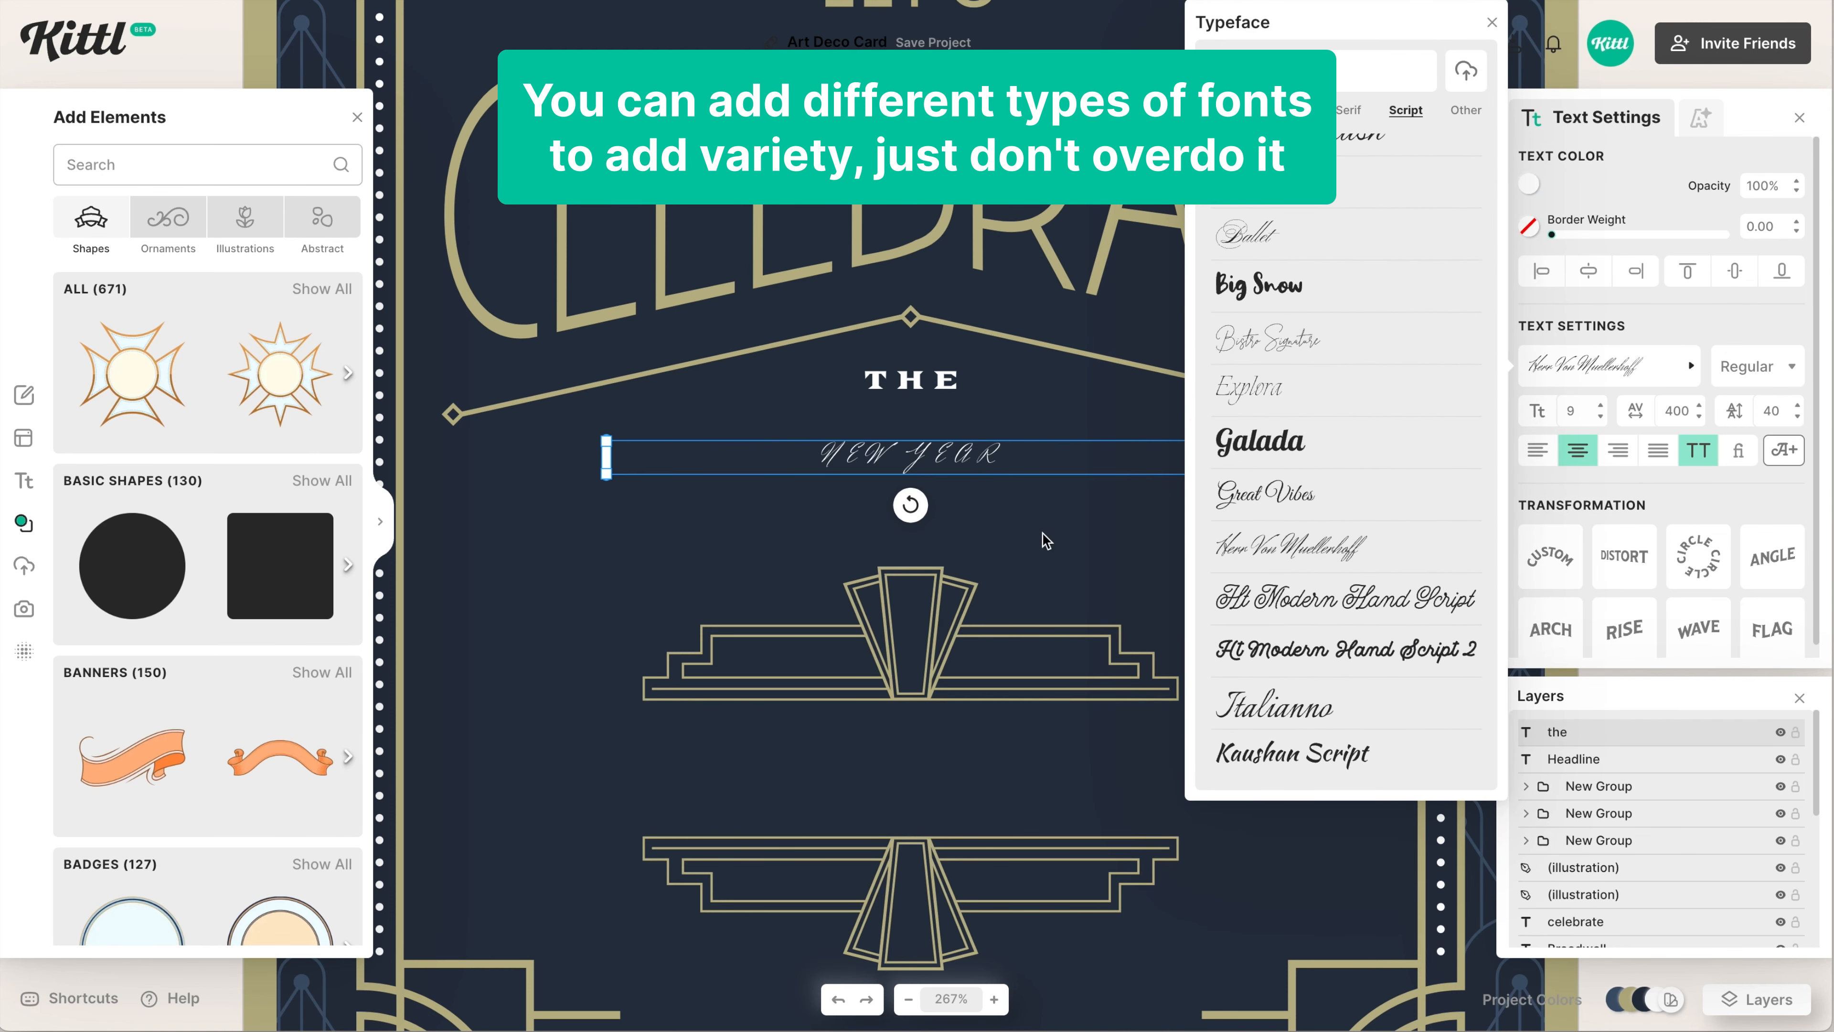
click(924, 473)
drag(968, 473, 1154, 587)
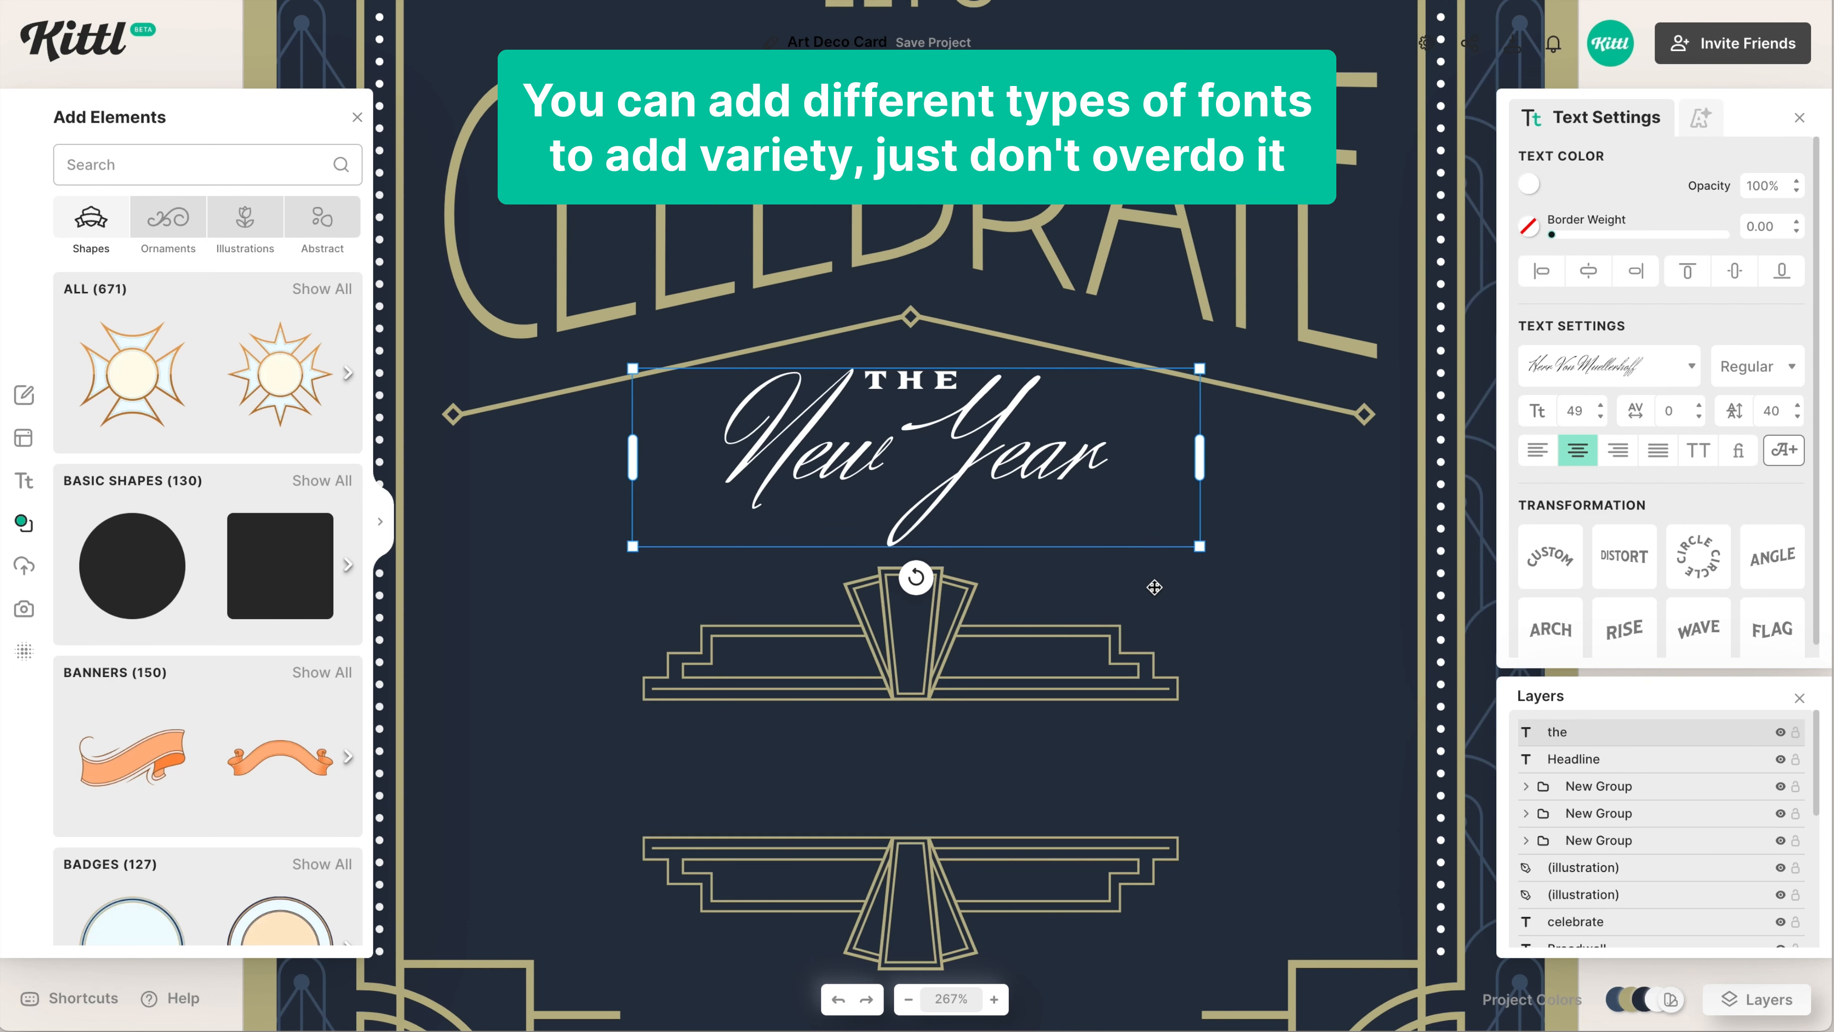
click(1155, 587)
Place a copy of THE above LET'S and change its text to "You are cordially invited"
key(shift+1)
click(942, 748)
click(1069, 712)
drag(900, 548, 900, 279)
scroll(900, 279, up, 5)
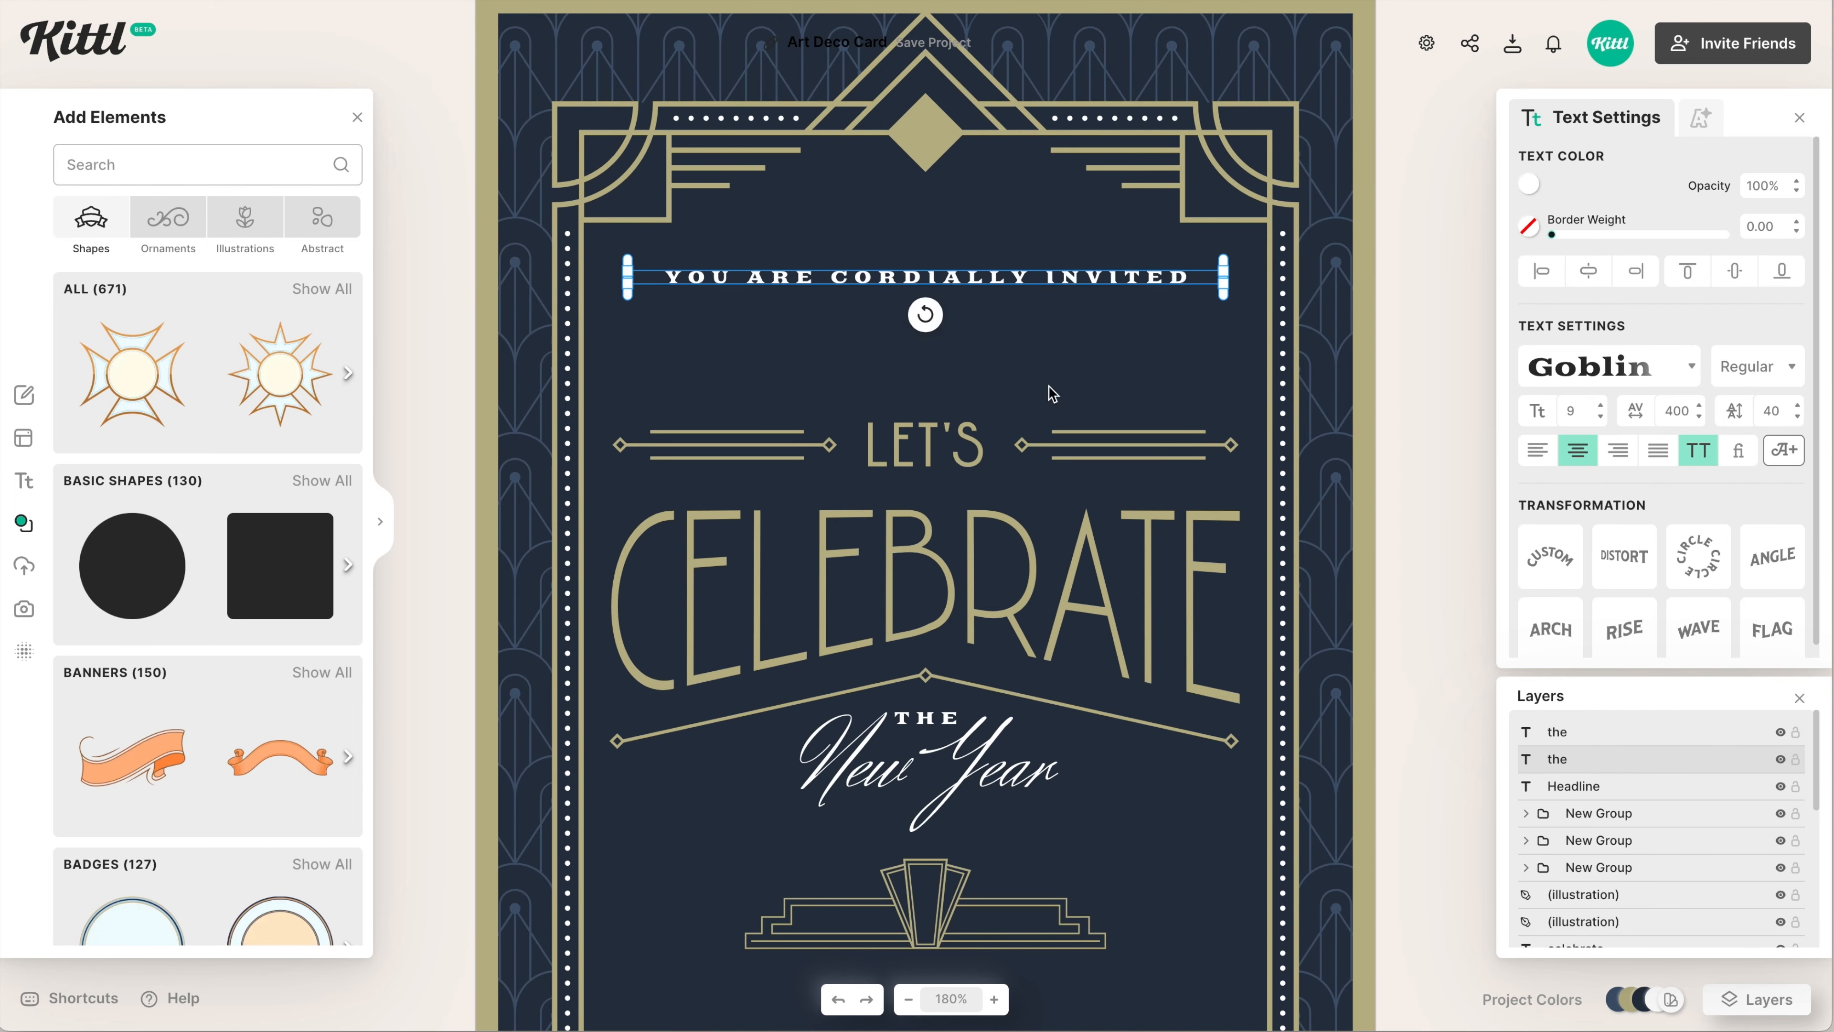
Apply the Circle transformation to the invitation line and enlarge its circle for a gentle arch above LET'S
click(1697, 566)
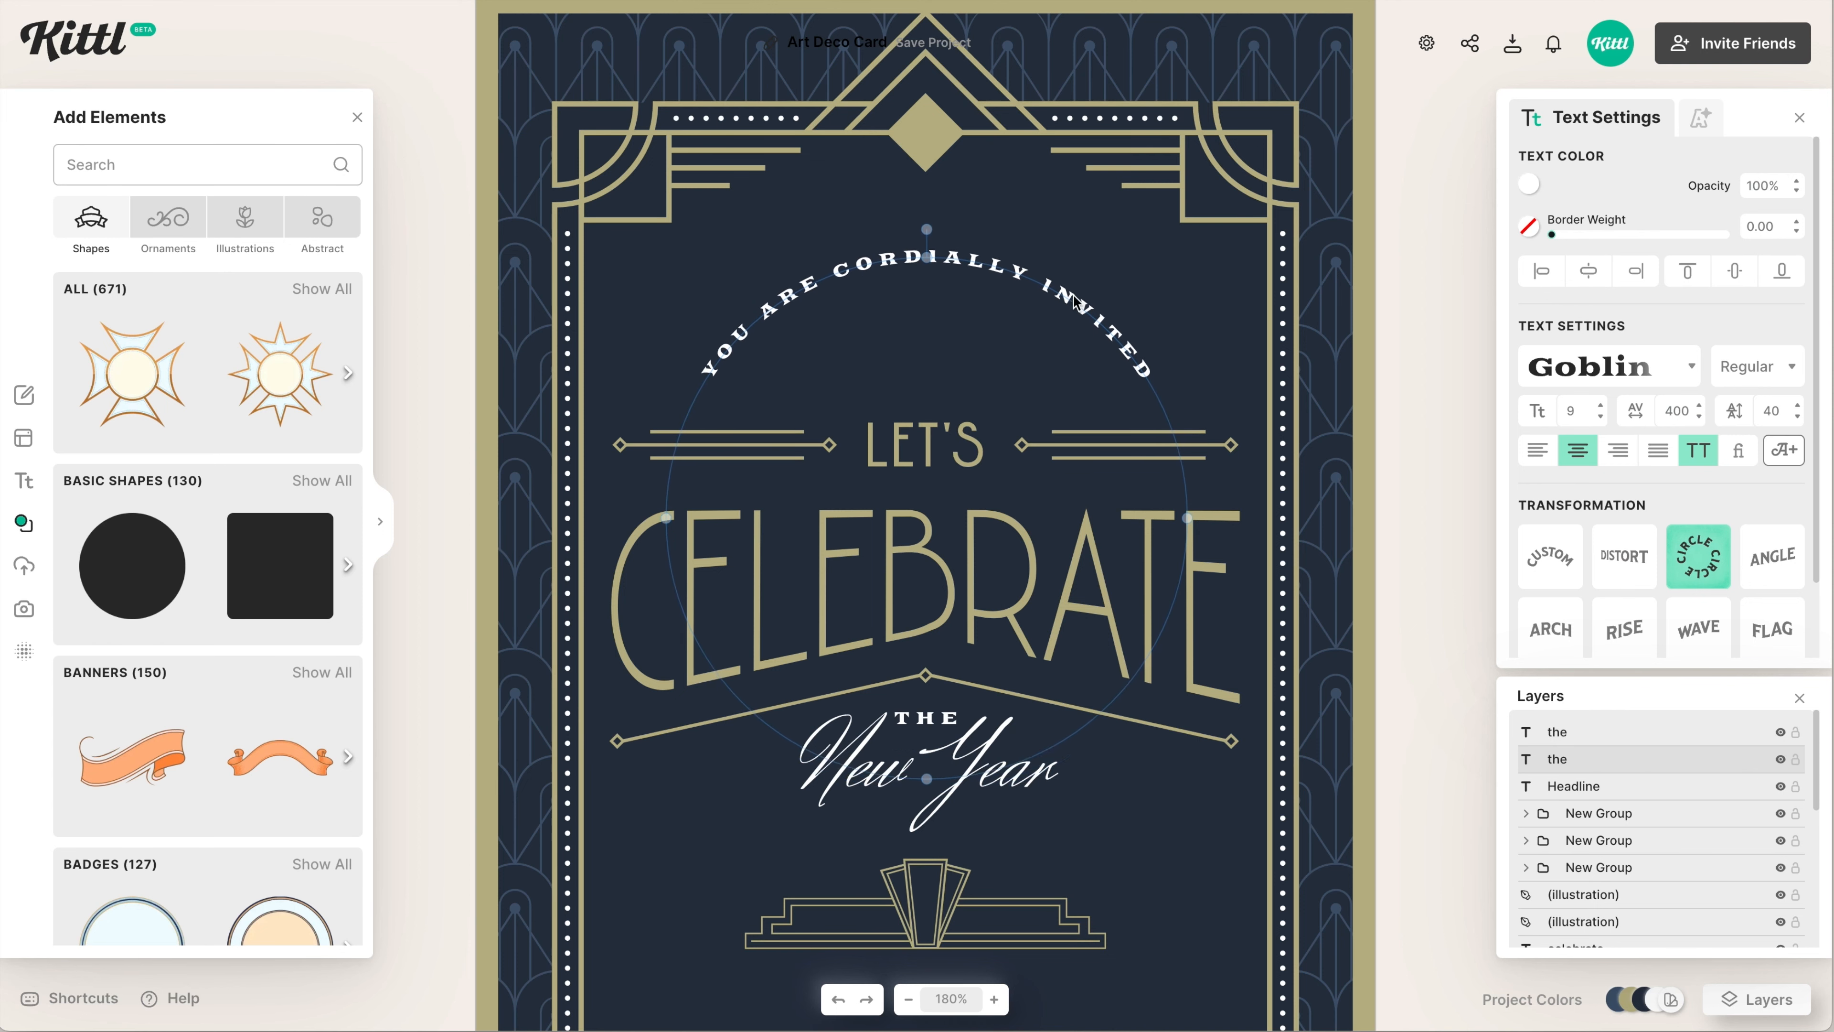
scroll(936, 779, down, 9)
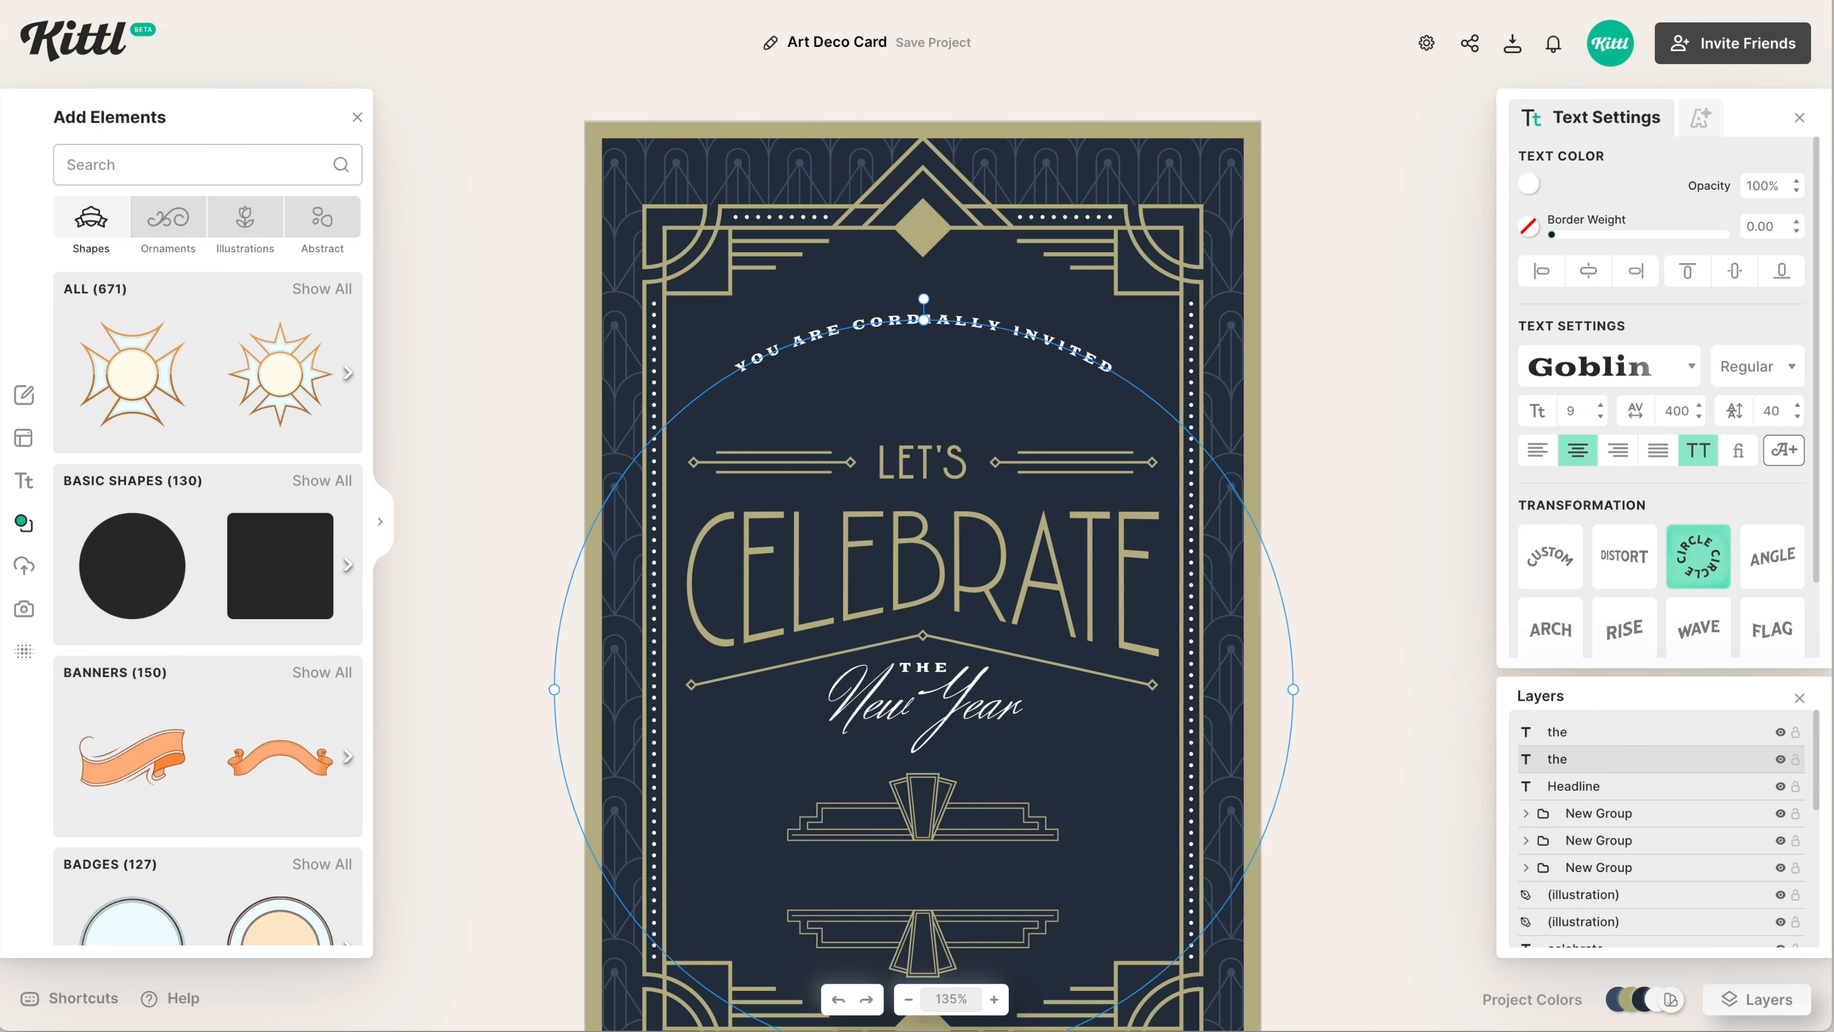
scroll(922, 831, down, 4)
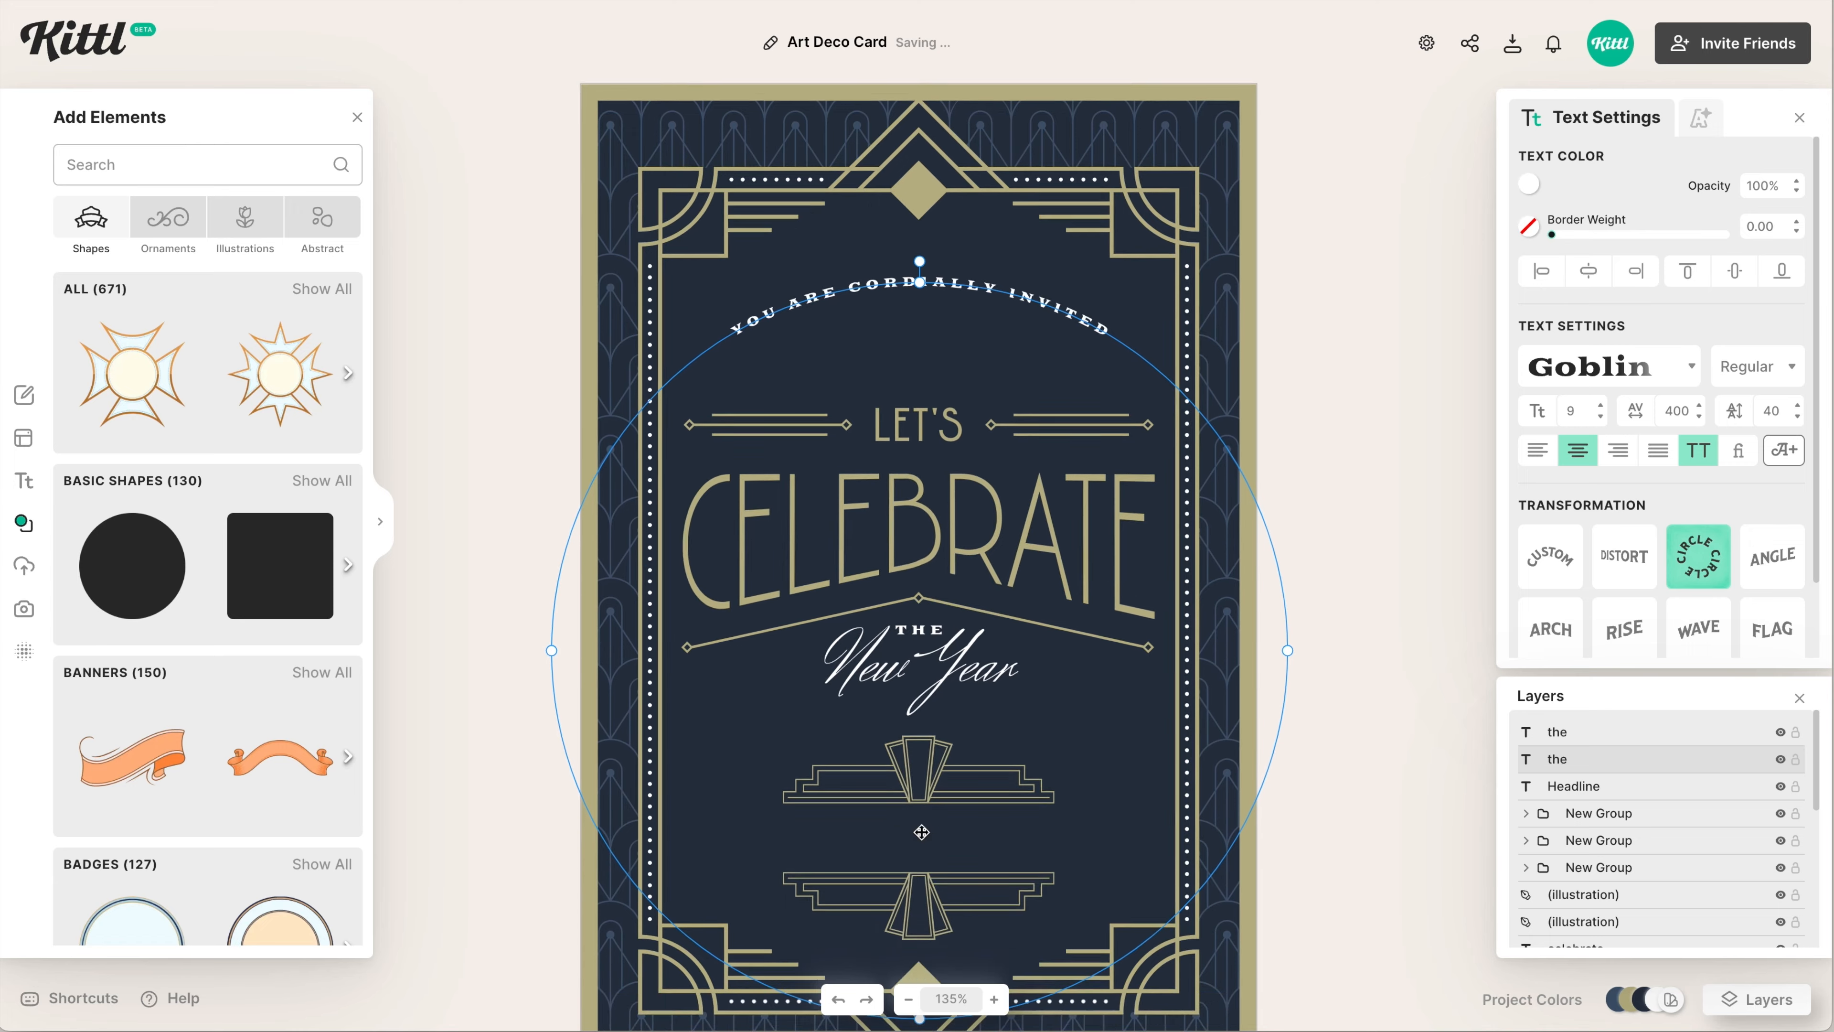
drag(928, 919, 927, 970)
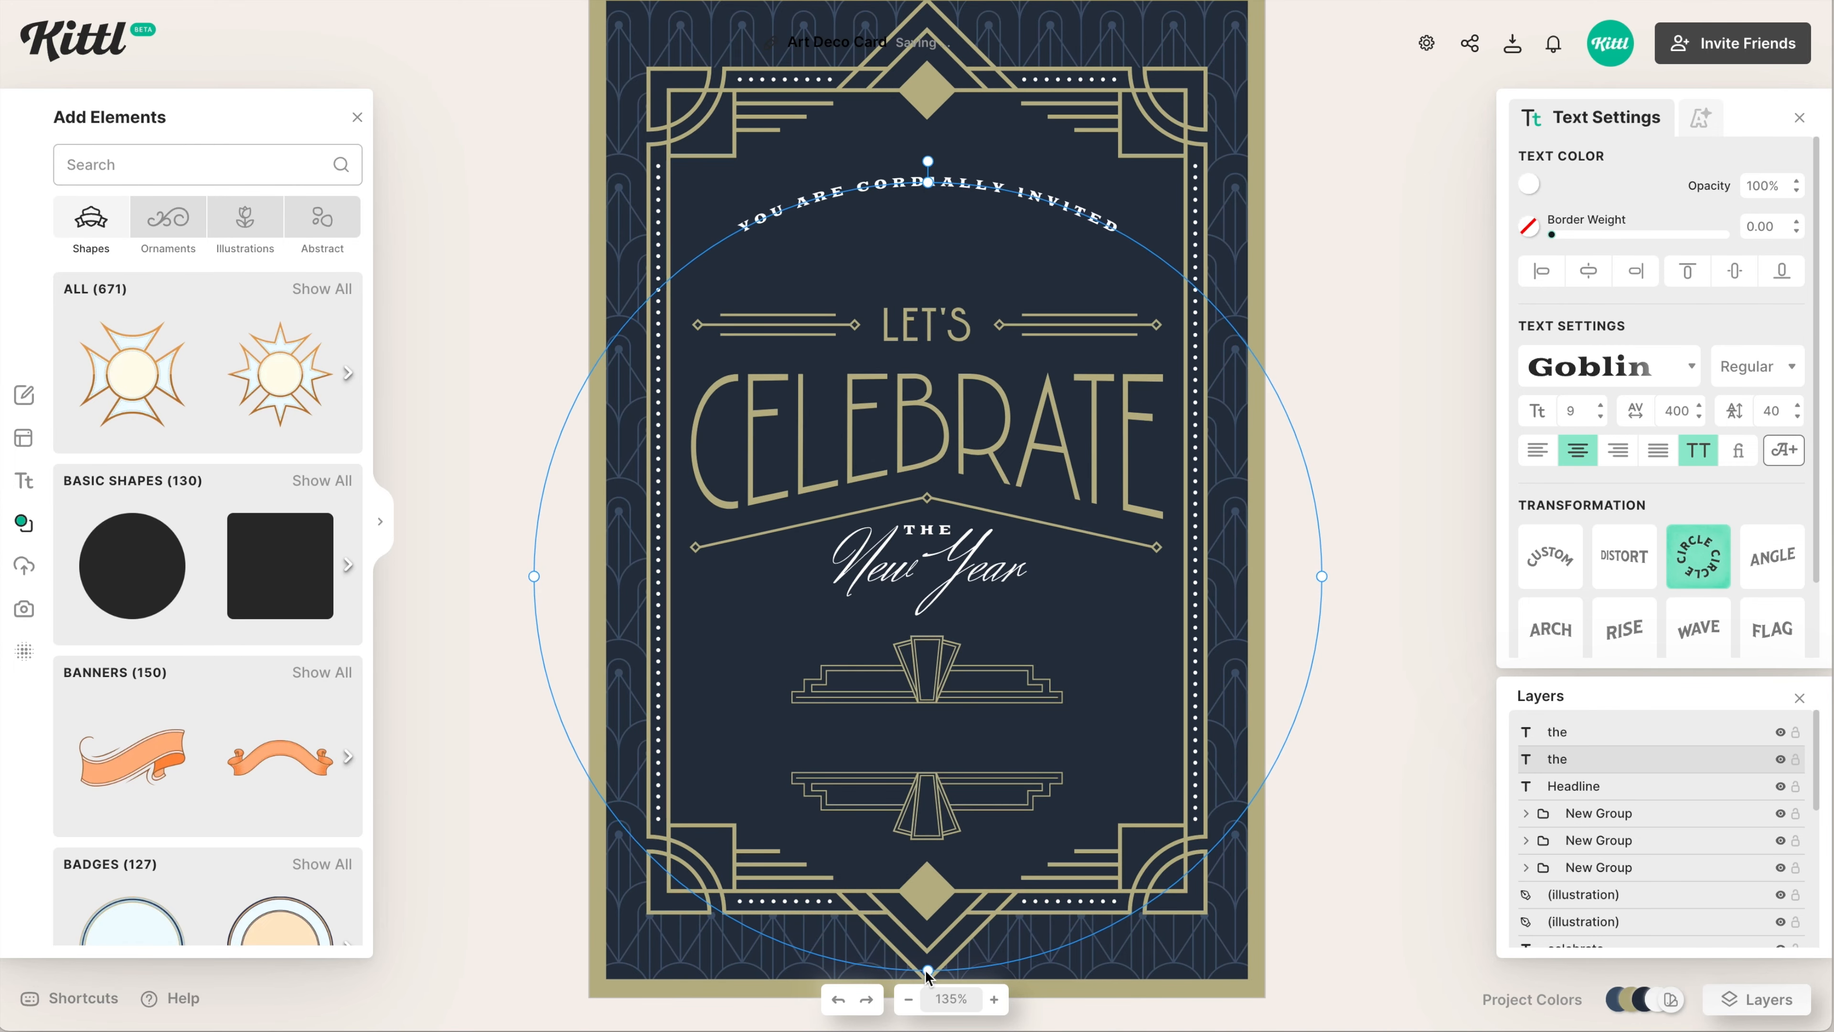
click(1361, 394)
Place a copy of the small Goblin text between the two Art Deco ornaments and enter the two-line venue address
scroll(1083, 434, down, 2)
click(925, 463)
click(925, 463)
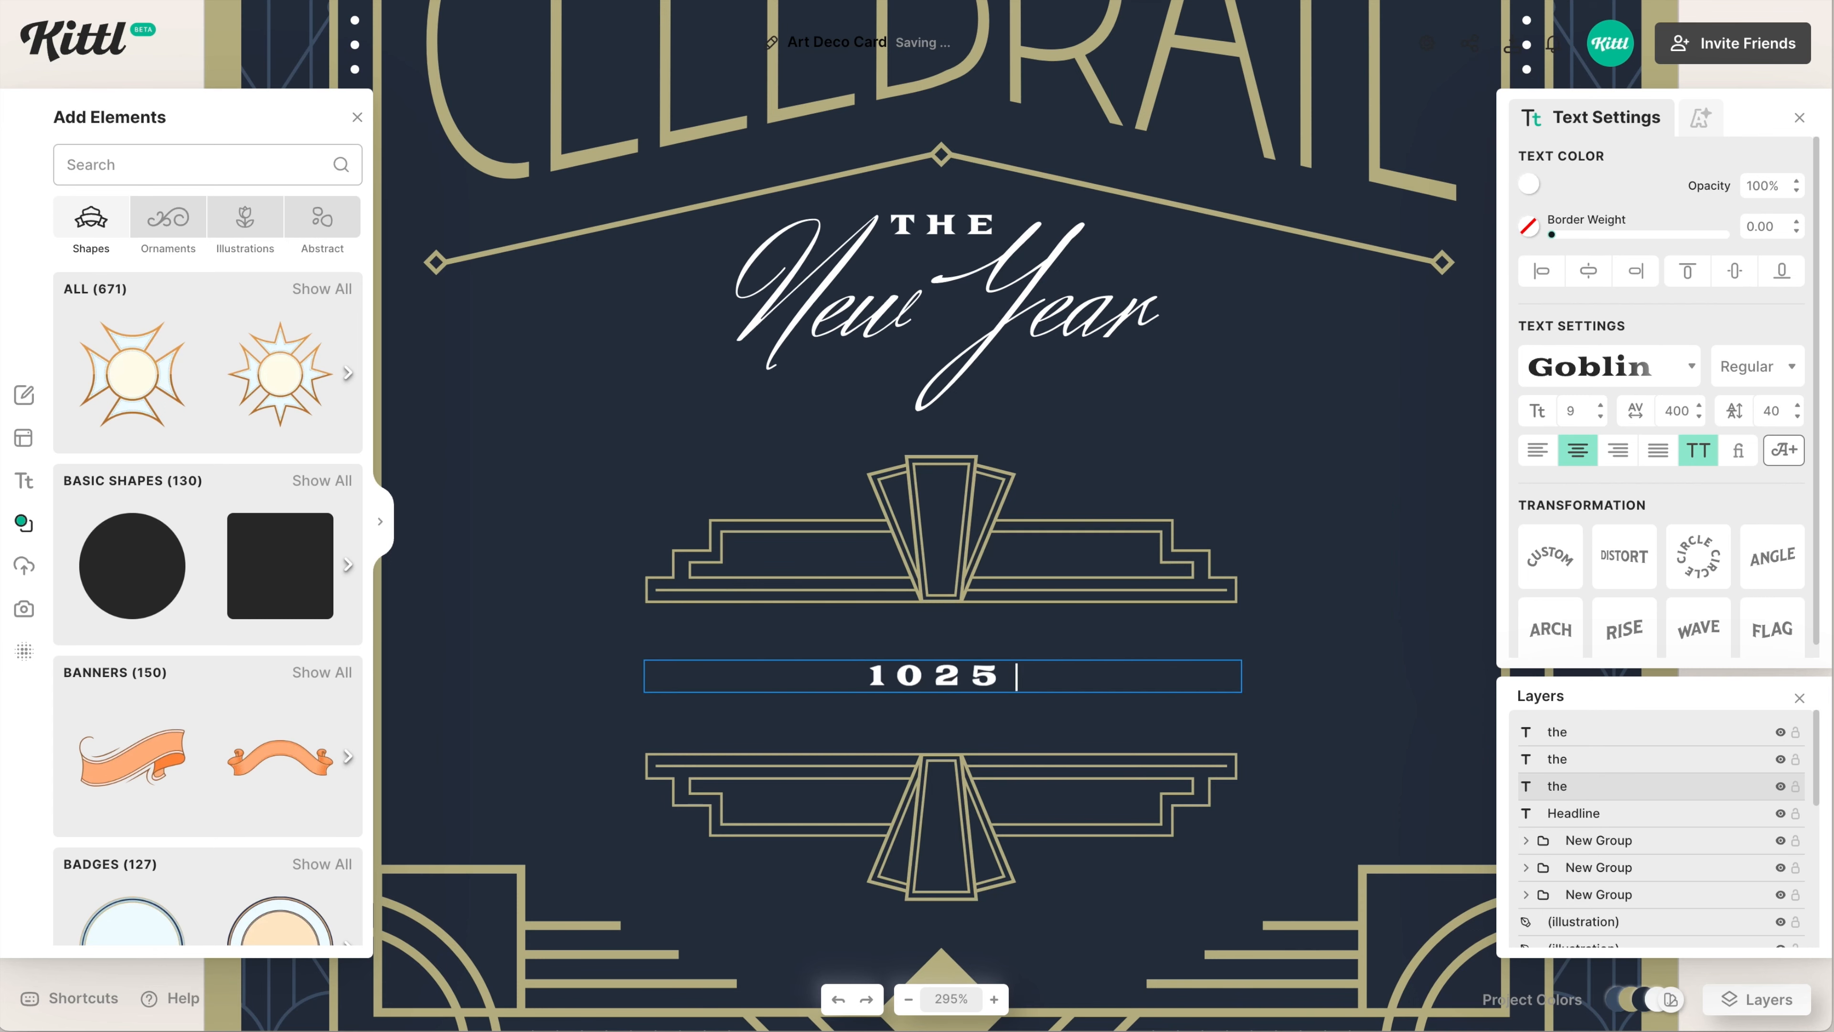
text(e)
key(Escape)
key(Up)
key(Up)
key(Up)
key(Up)
key(Up)
click(1324, 626)
key(super+minus)
click(1010, 592)
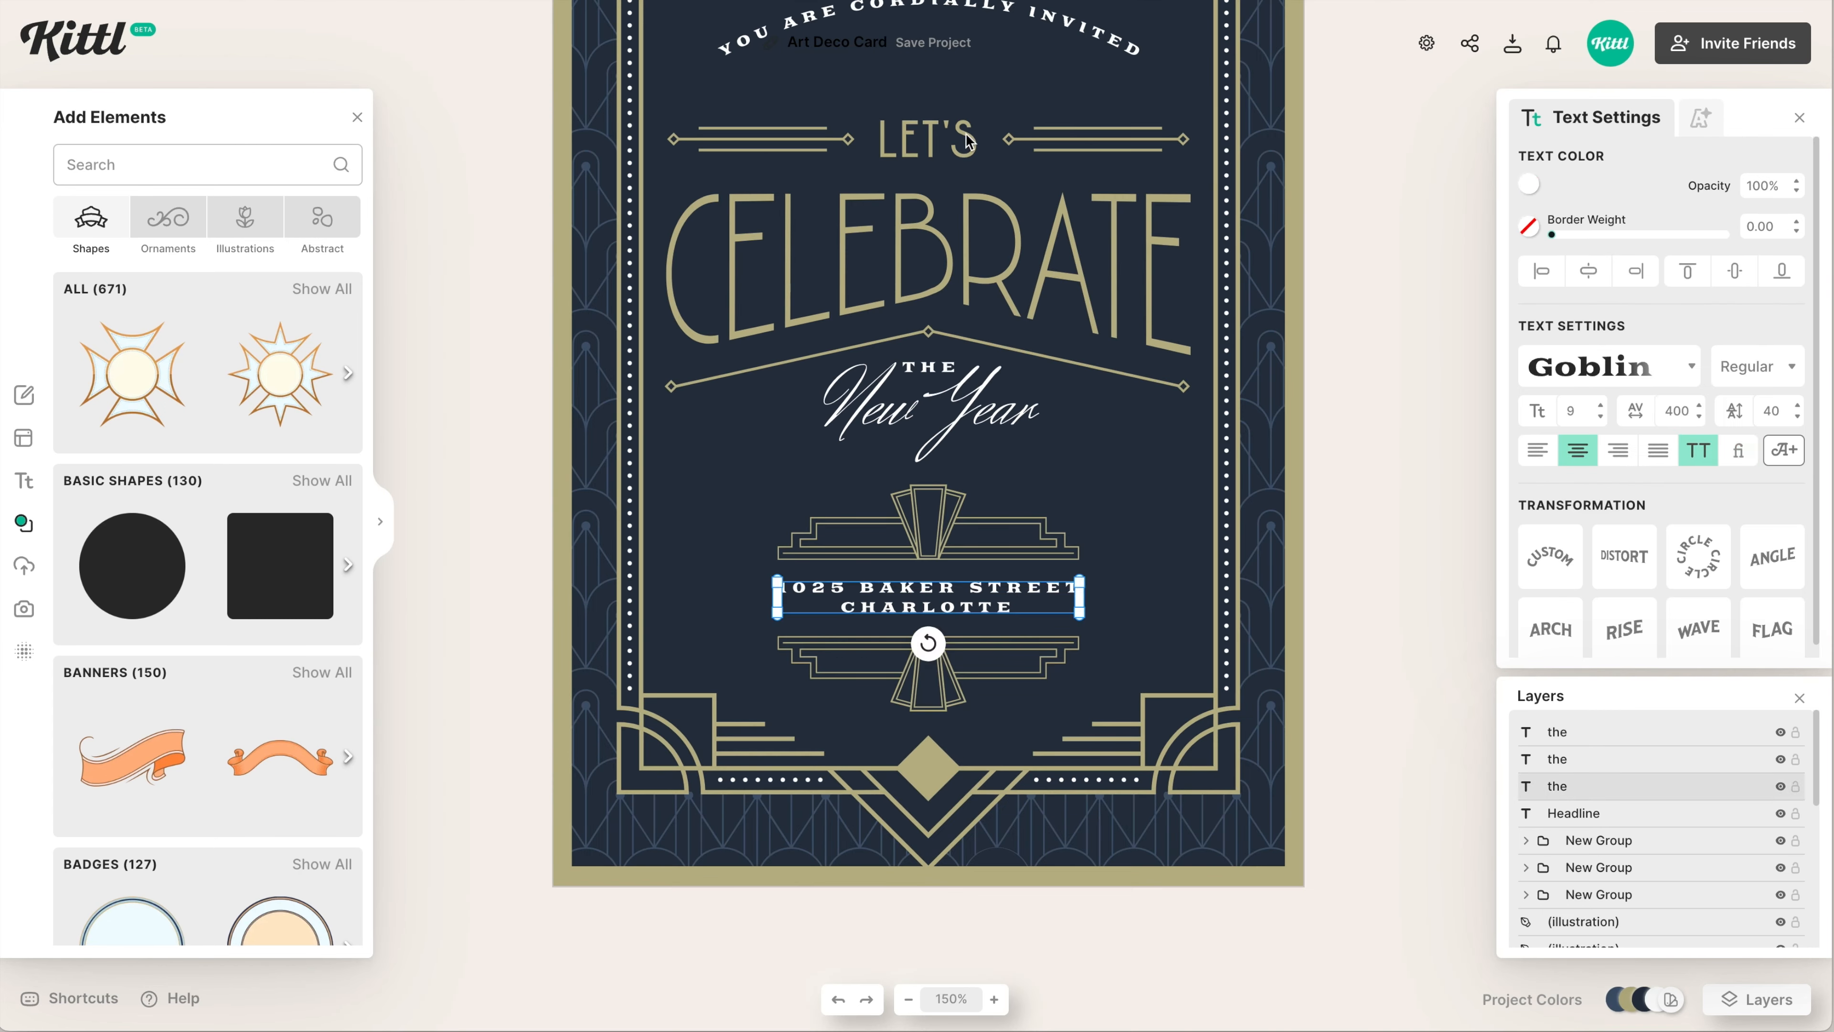
Turn a copy of LET'S beside the address into a white size 15 date reading 31 over 12
drag(965, 135, 739, 591)
scroll(739, 590, up, 5)
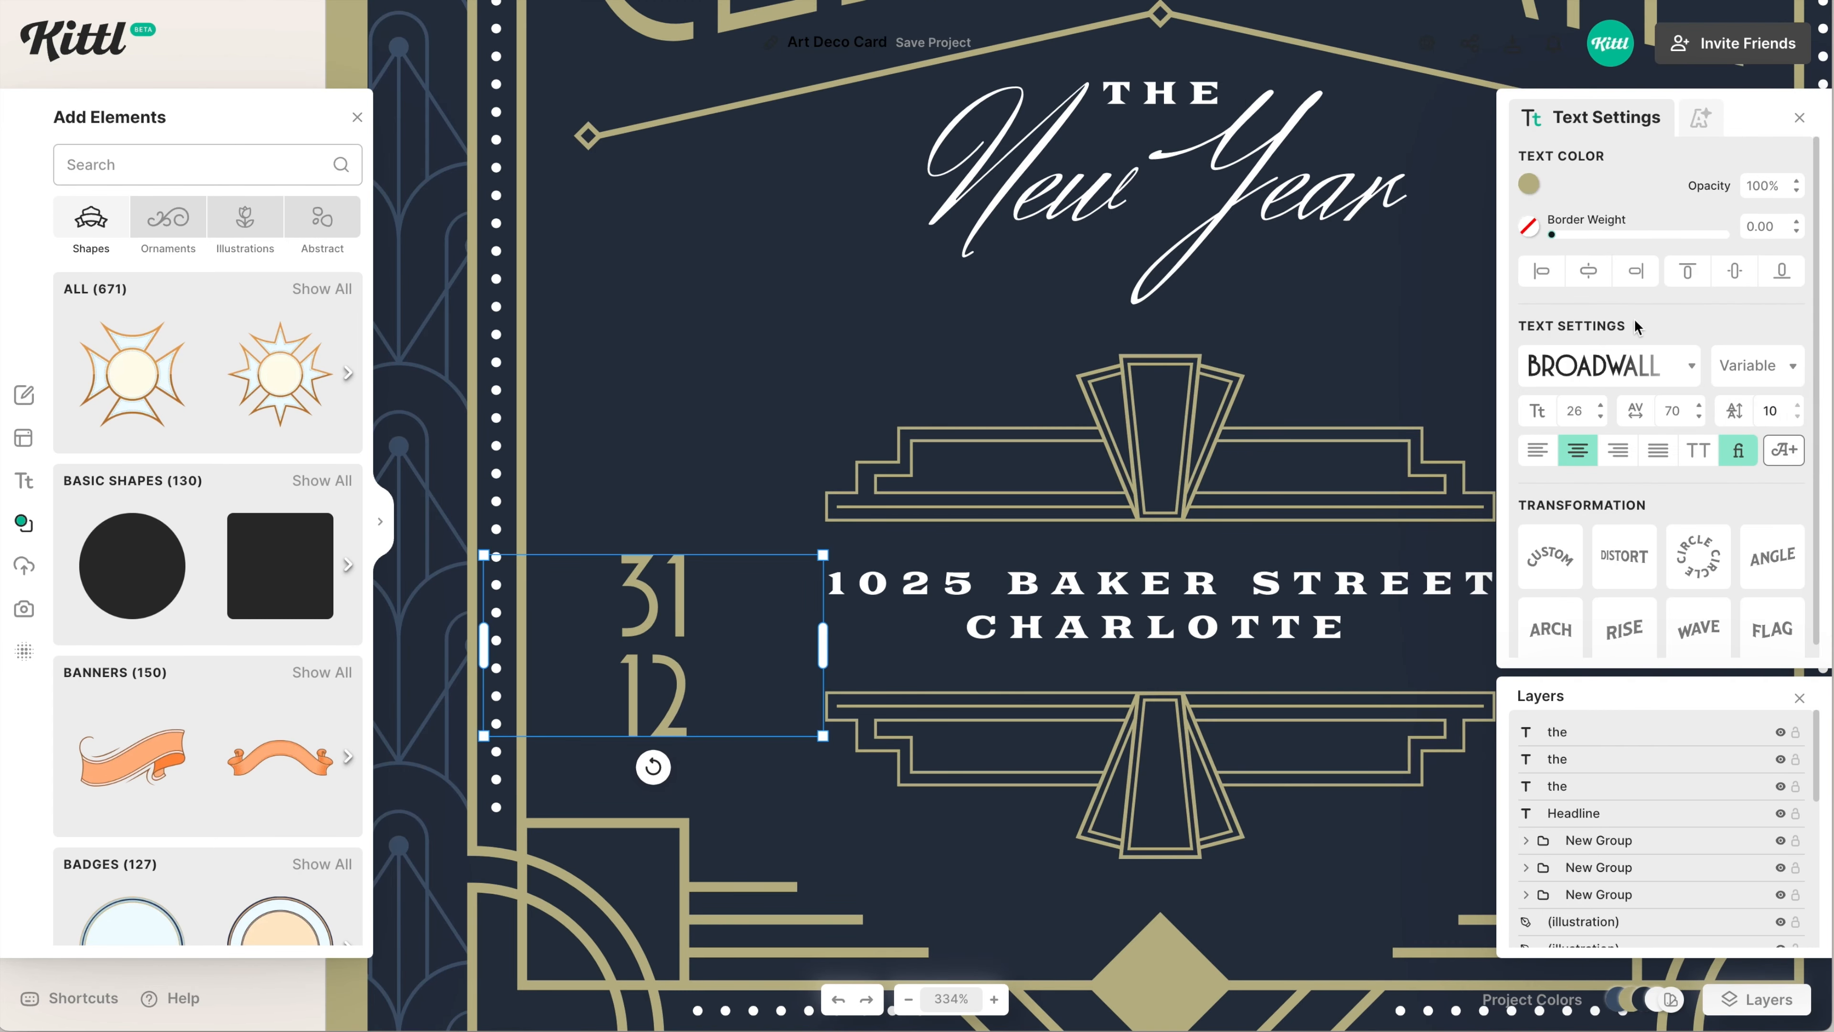
click(1529, 184)
click(1343, 470)
drag(823, 646, 707, 645)
drag(707, 736, 704, 652)
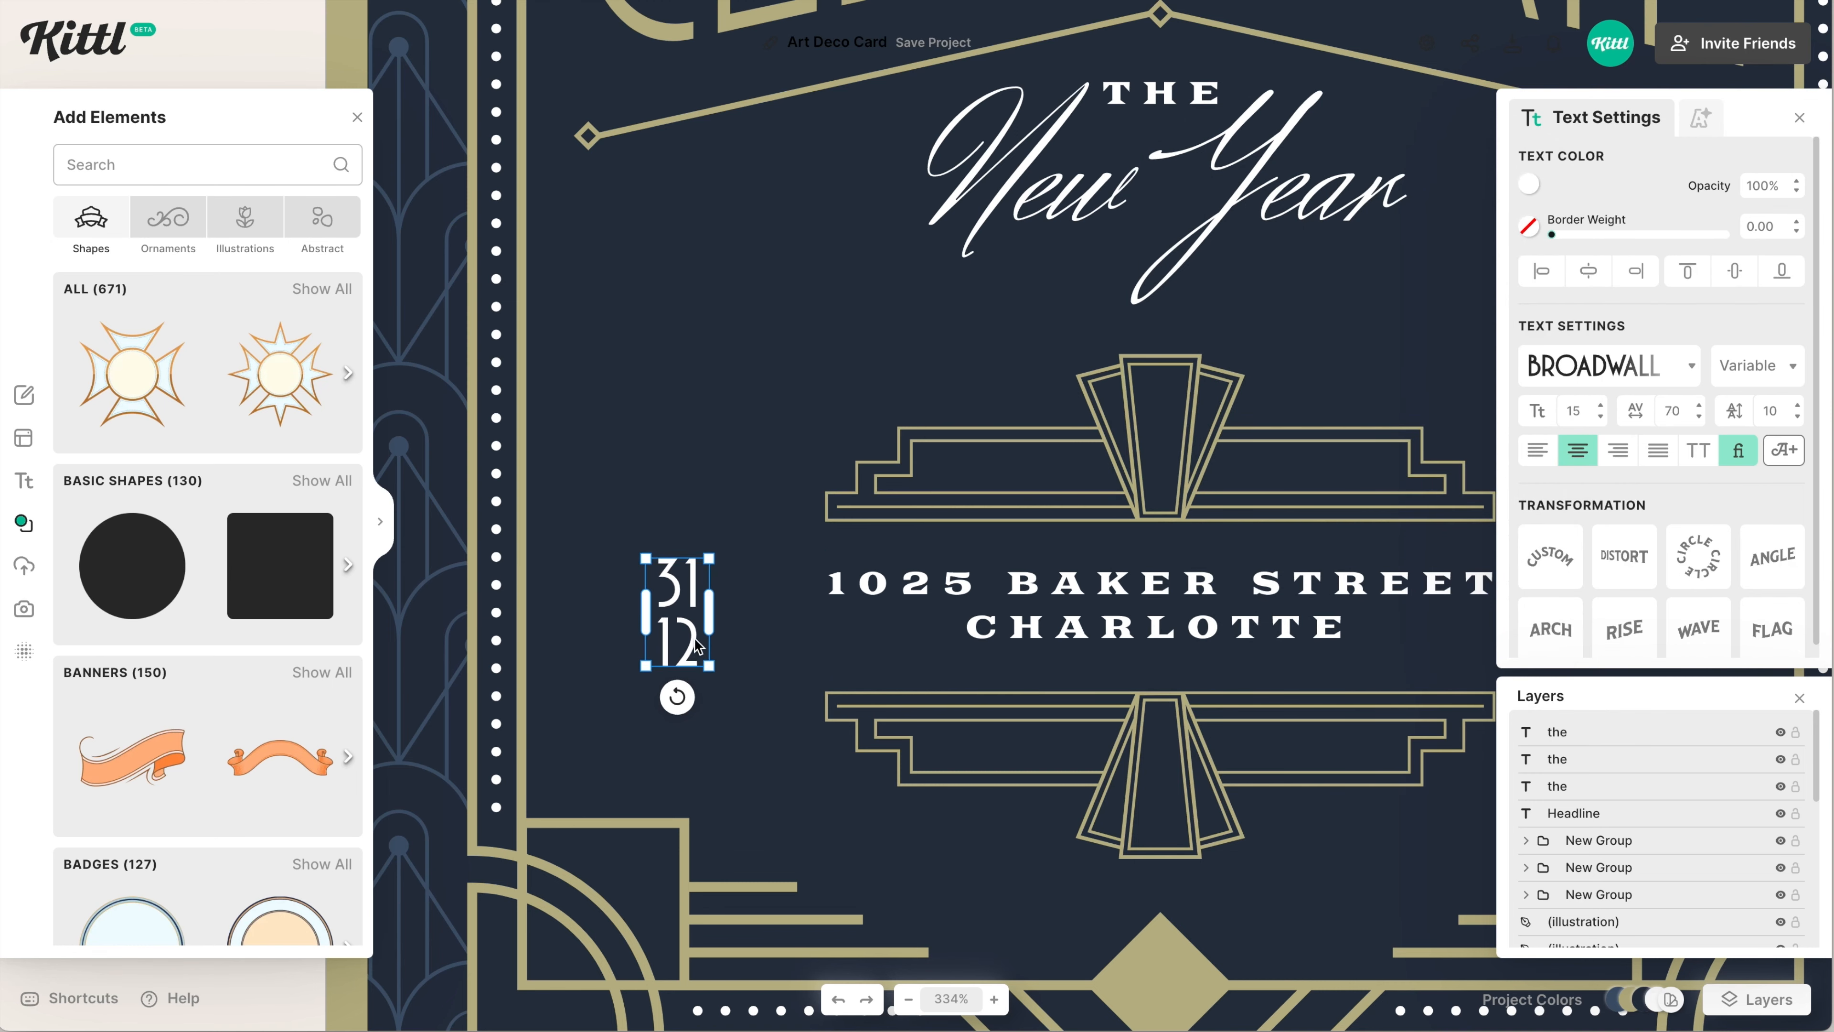
click(764, 643)
Add a square, flatten it into a small bar above the 31/12 date, and color it gold
click(319, 543)
drag(915, 797, 915, 271)
drag(870, 260, 808, 552)
scroll(809, 554, up, 4)
drag(808, 552, 660, 526)
scroll(645, 531, up, 4)
click(1529, 184)
click(1298, 577)
Align the gold bar and the 31/12 date on their horizontal centers
shift+click(614, 636)
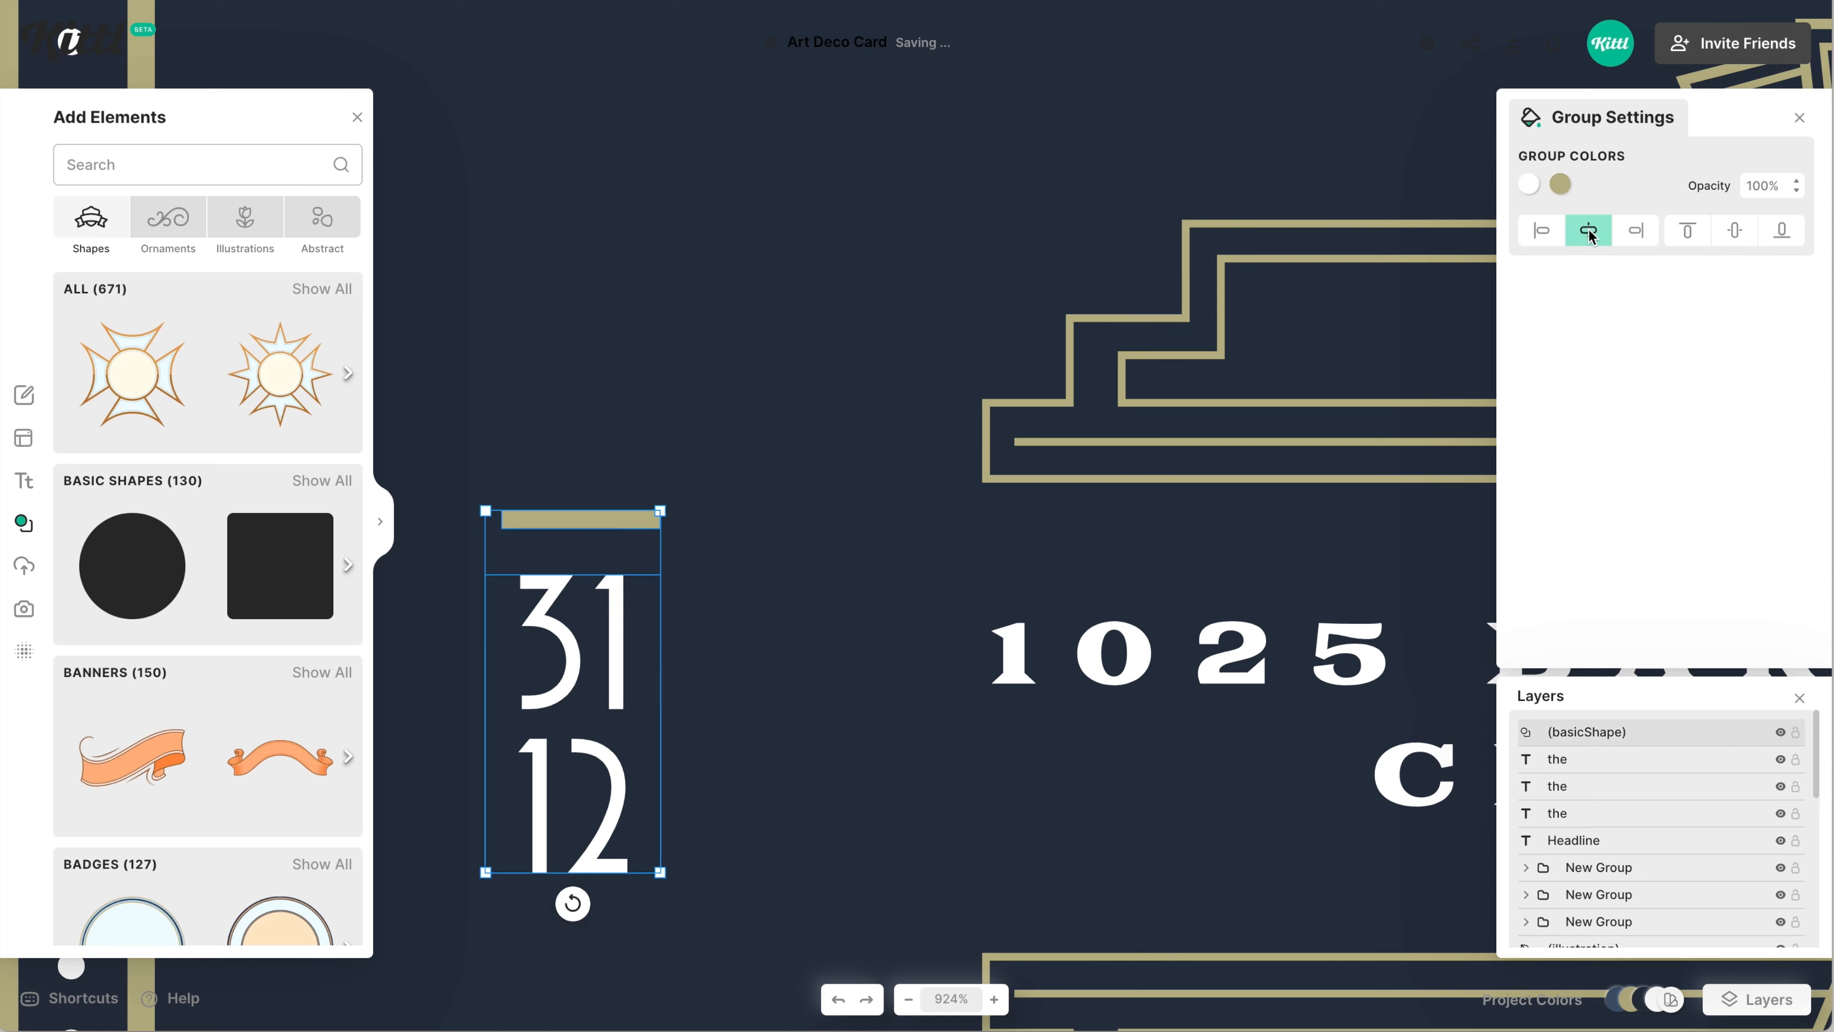
click(1589, 271)
click(816, 520)
Add the Art Deco fan ornament from the spot elements and shrink it onto the bar above the date
click(168, 217)
click(322, 864)
scroll(301, 597, down, 4)
click(132, 712)
scroll(945, 455, down, 4)
drag(1195, 349, 783, 352)
scroll(866, 513, up, 4)
scroll(817, 358, up, 1)
drag(848, 296, 672, 434)
Color the fan ornament gold and group it with the bar
click(1529, 185)
click(1298, 578)
key(ctrl+g)
Duplicate the bar-and-fan group beneath the date, flip the copy vertically, and nudge it to match the upper spacing
scroll(729, 405, down, 1)
drag(729, 310, 730, 831)
drag(729, 899, 726, 751)
click(1051, 635)
click(726, 794)
key(Up)
key(Up)
key(Up)
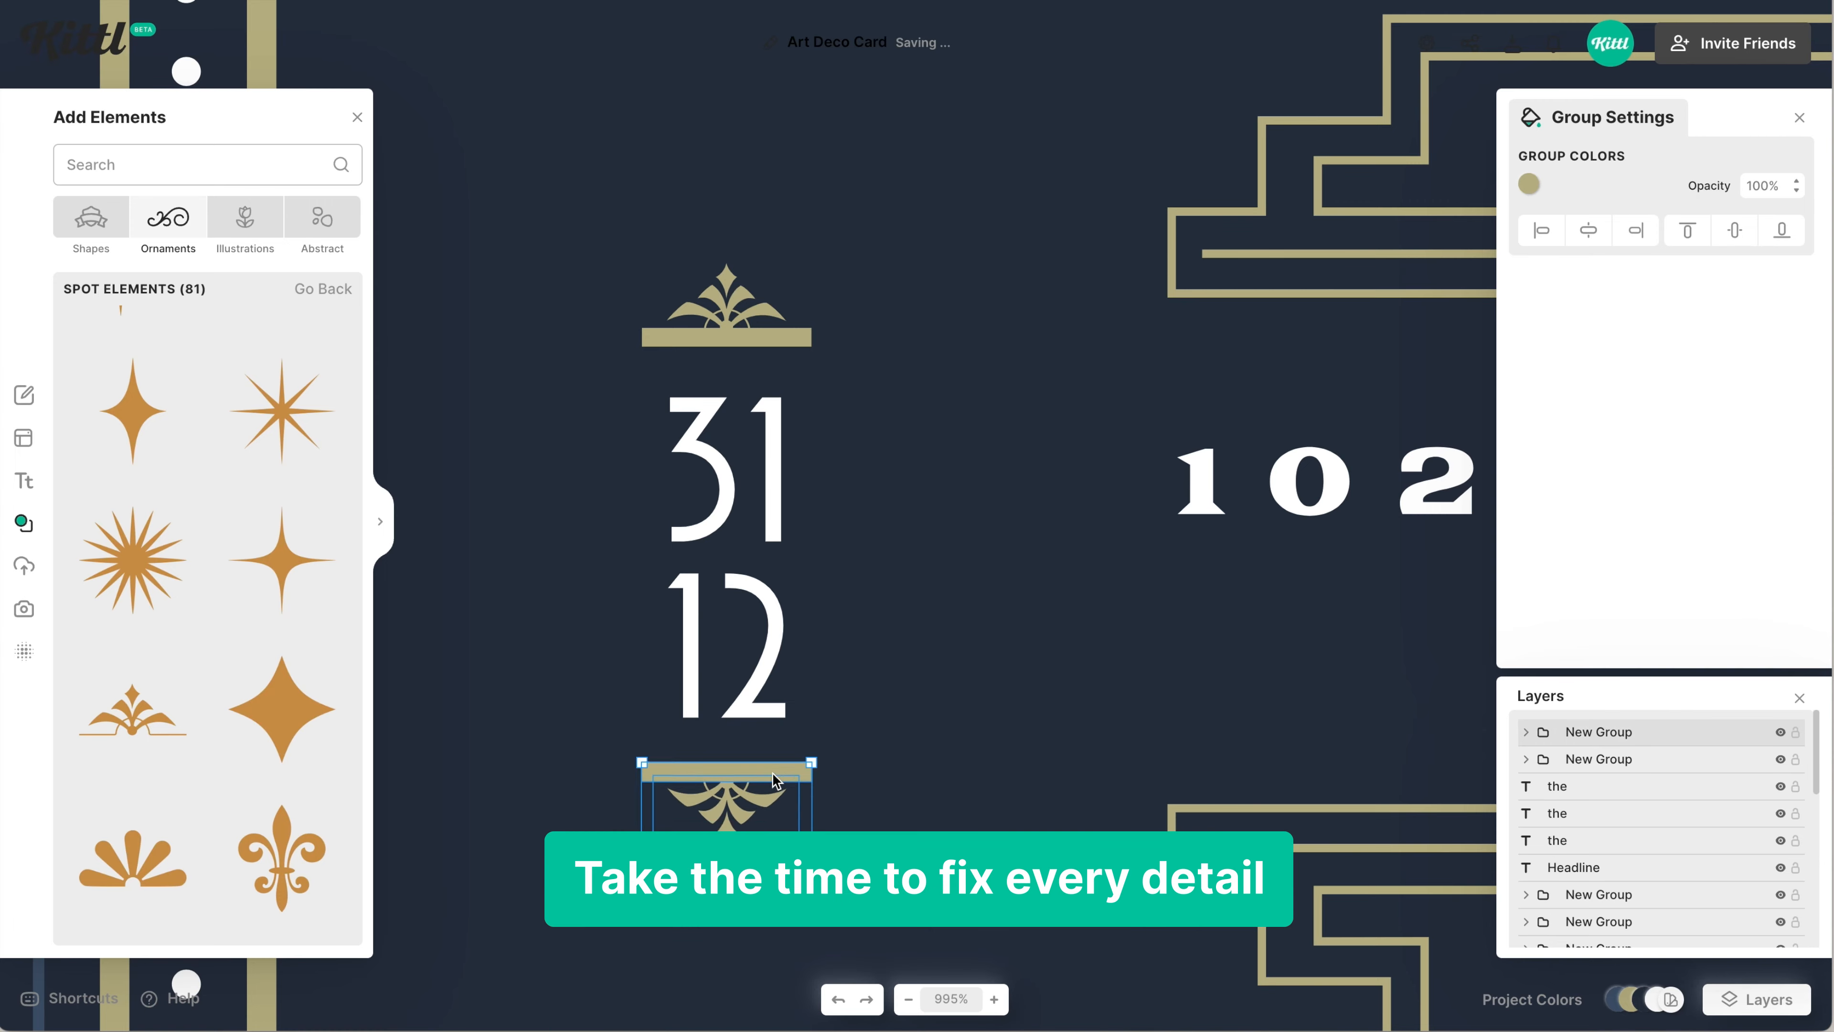
click(1051, 635)
Duplicate the decorated date to the other side of the address and change the copy's text to 7 over PM
scroll(979, 704, down, 5)
drag(900, 692, 477, 406)
drag(525, 491, 1240, 491)
click(1299, 592)
double_click(1237, 480)
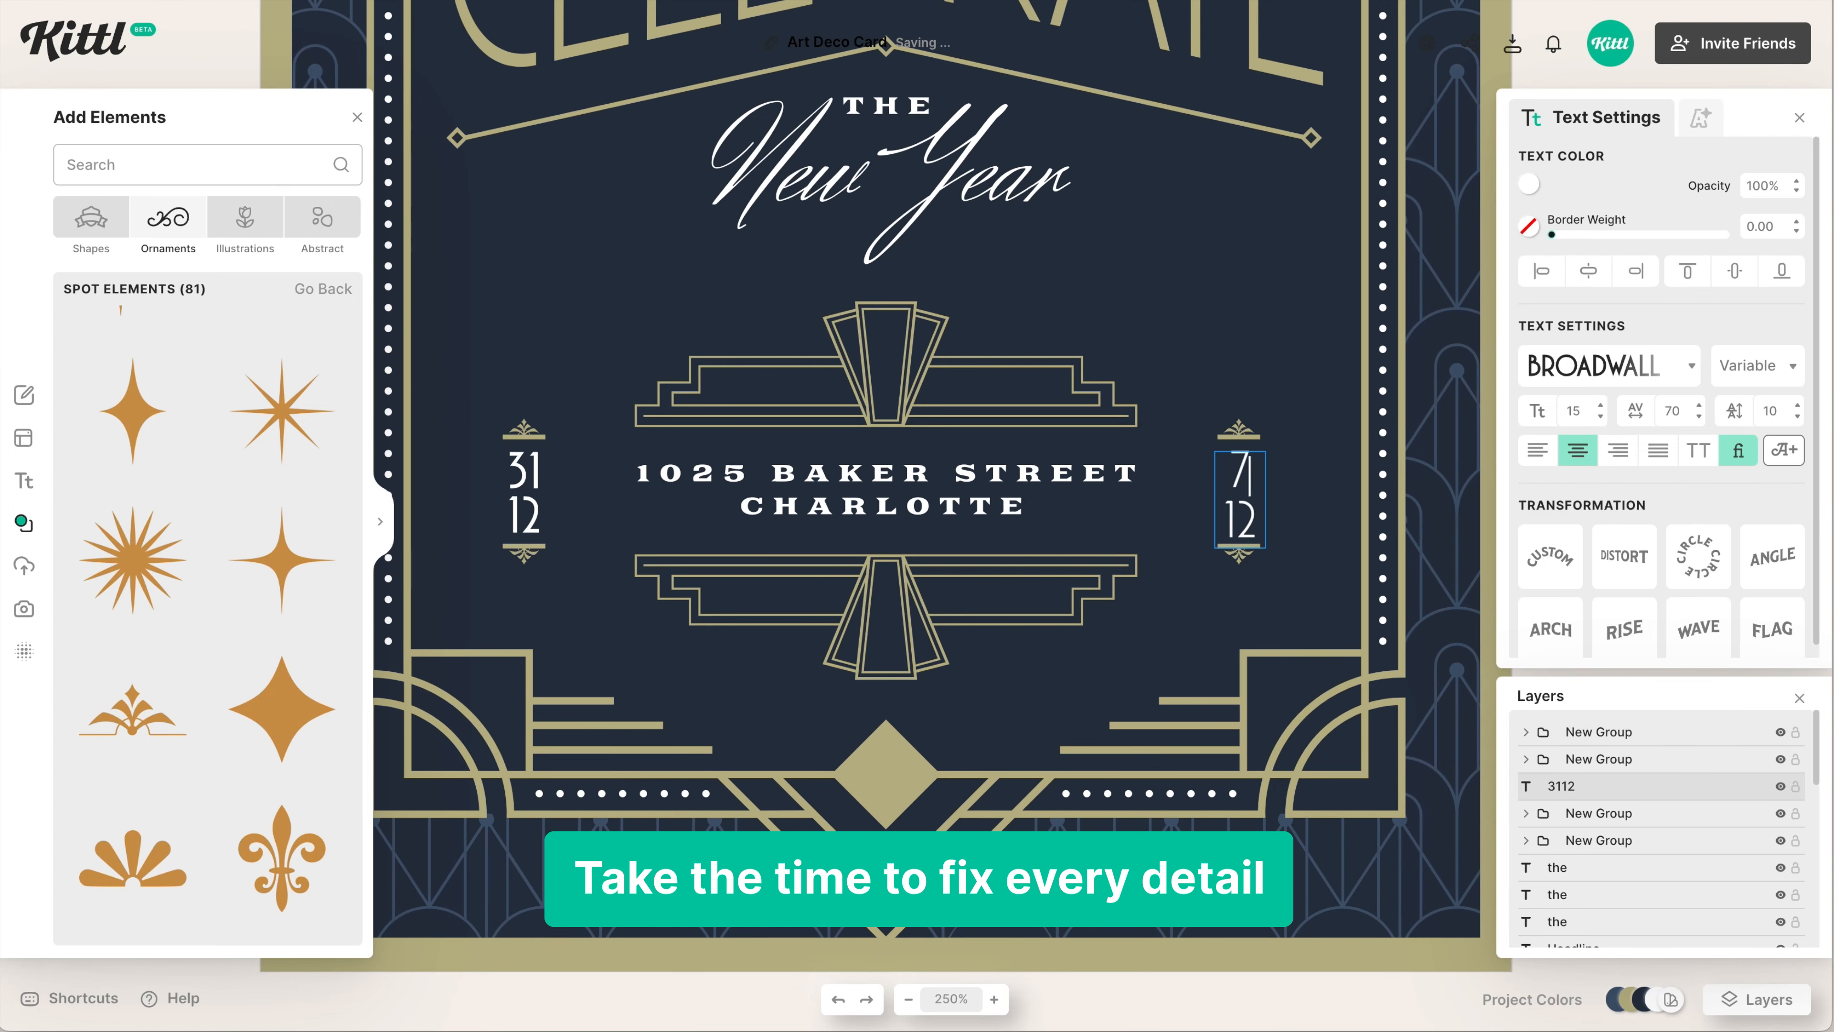
click(1263, 611)
Place a copy of the time text with plain bars above LET'S, change it to 20, tighten the bars around it and group it
scroll(1261, 614, down, 3)
drag(952, 530, 993, 734)
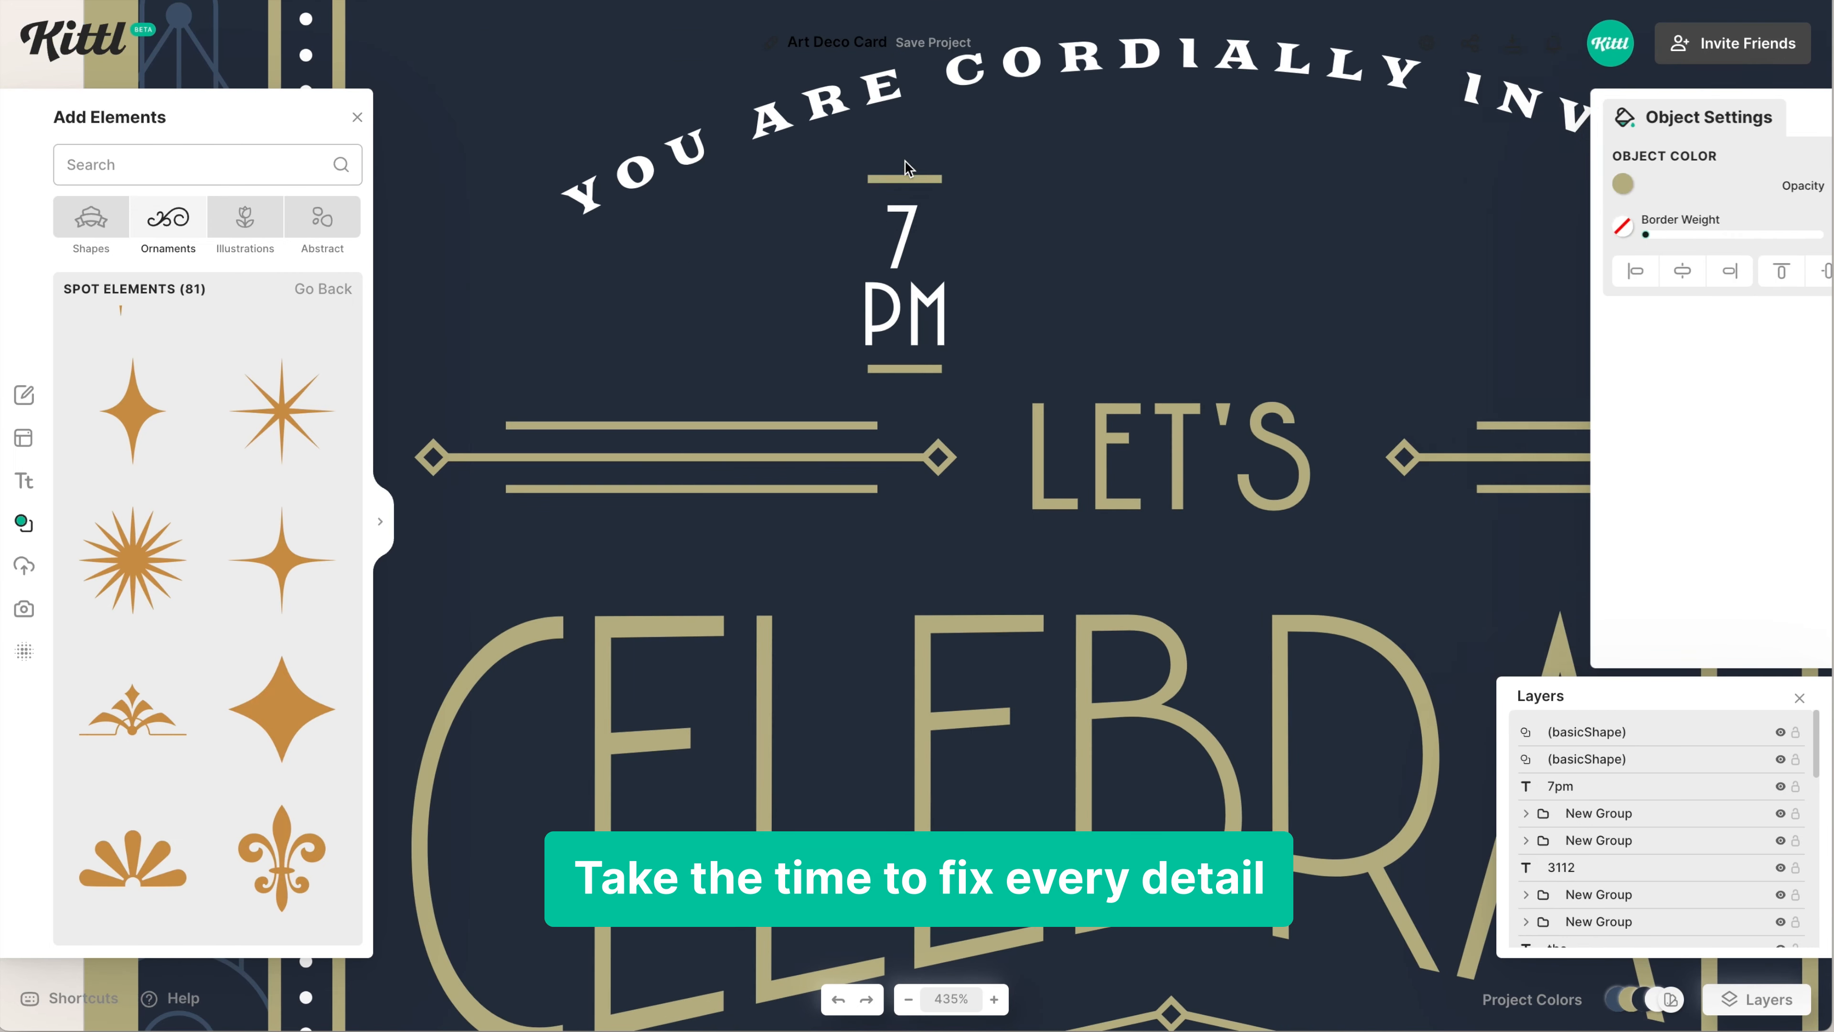
text(20)
drag(904, 244, 904, 313)
drag(930, 179, 930, 243)
click(1063, 307)
drag(1063, 307, 945, 328)
key(ctrl+g)
Duplicate the barred 20 to the other side above LET'S and change the copy's text to 23
drag(726, 238, 802, 392)
click(896, 373)
drag(689, 352, 1240, 352)
shift+click(657, 326)
key(ctrl+g)
click(1588, 231)
key(ctrl+shift+g)
double_click(1233, 334)
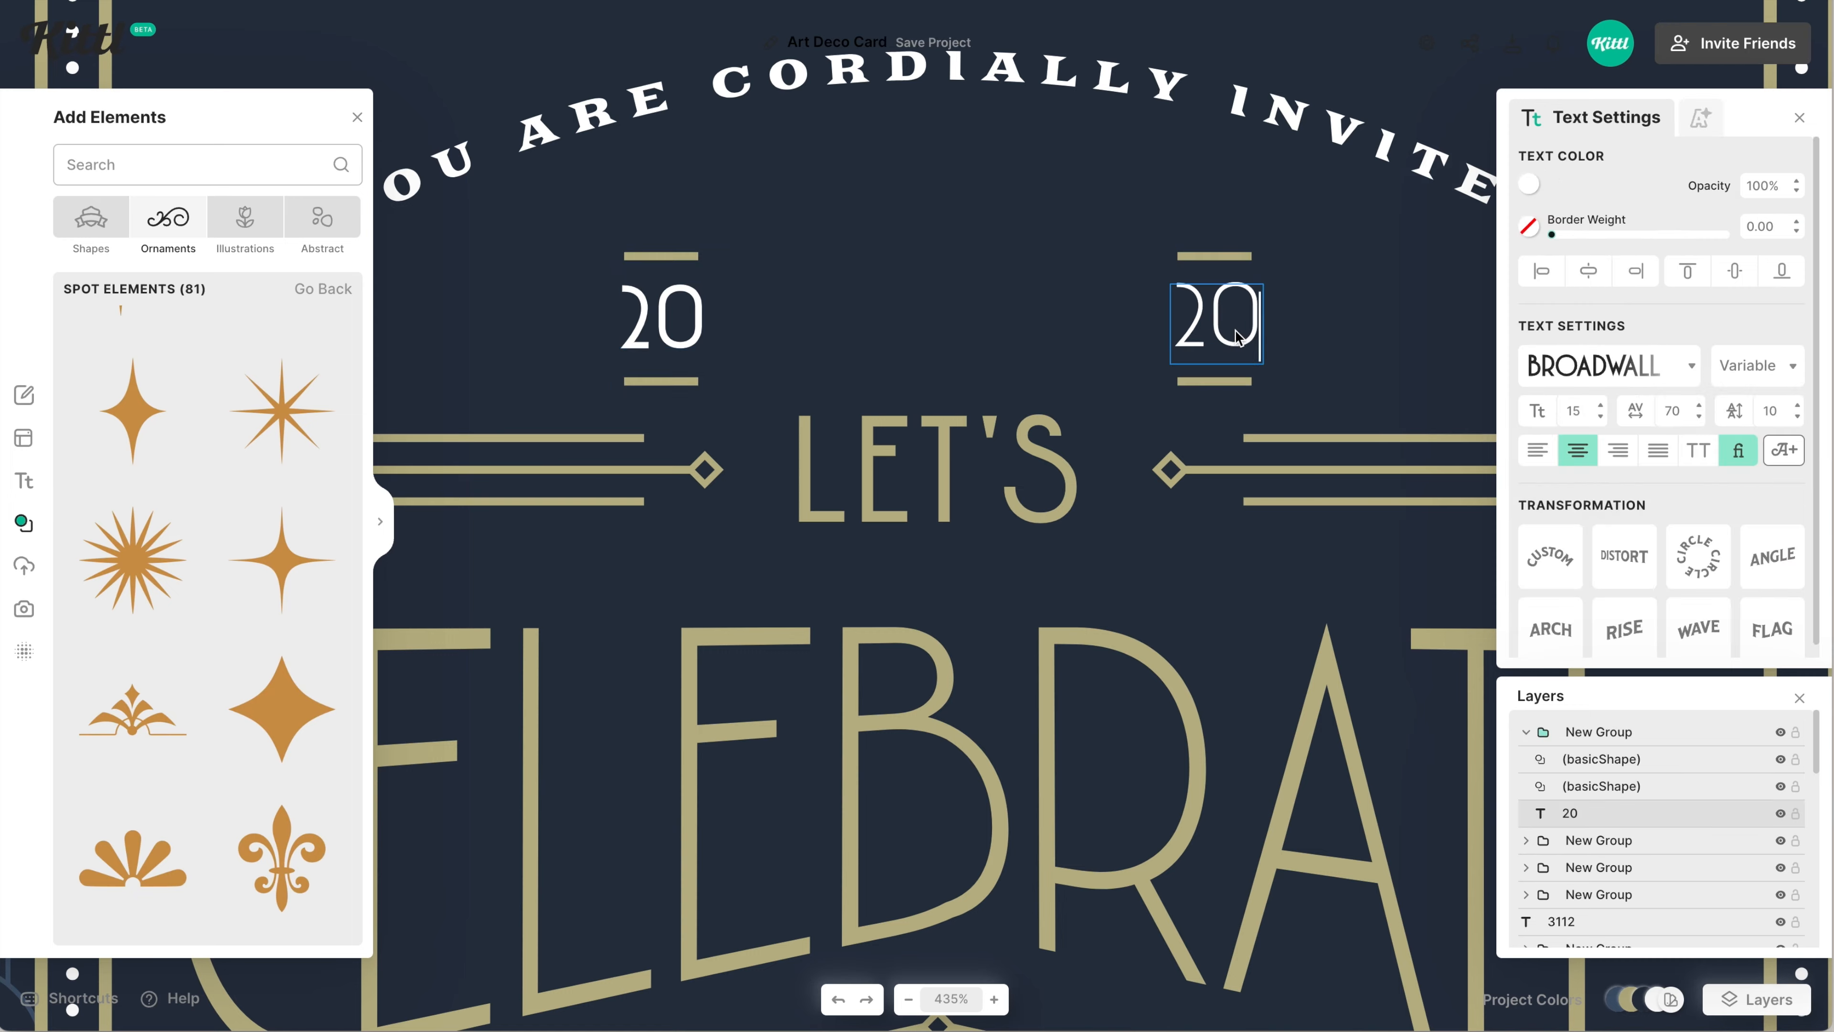
text(23)
click(1362, 336)
Group the 20 and 23 blocks together and nudge them slightly up above LET'S
scroll(1360, 337, down, 4)
drag(1057, 299, 741, 358)
key(ctrl+g)
drag(1019, 335, 1019, 328)
click(1077, 359)
scroll(1076, 360, down, 2)
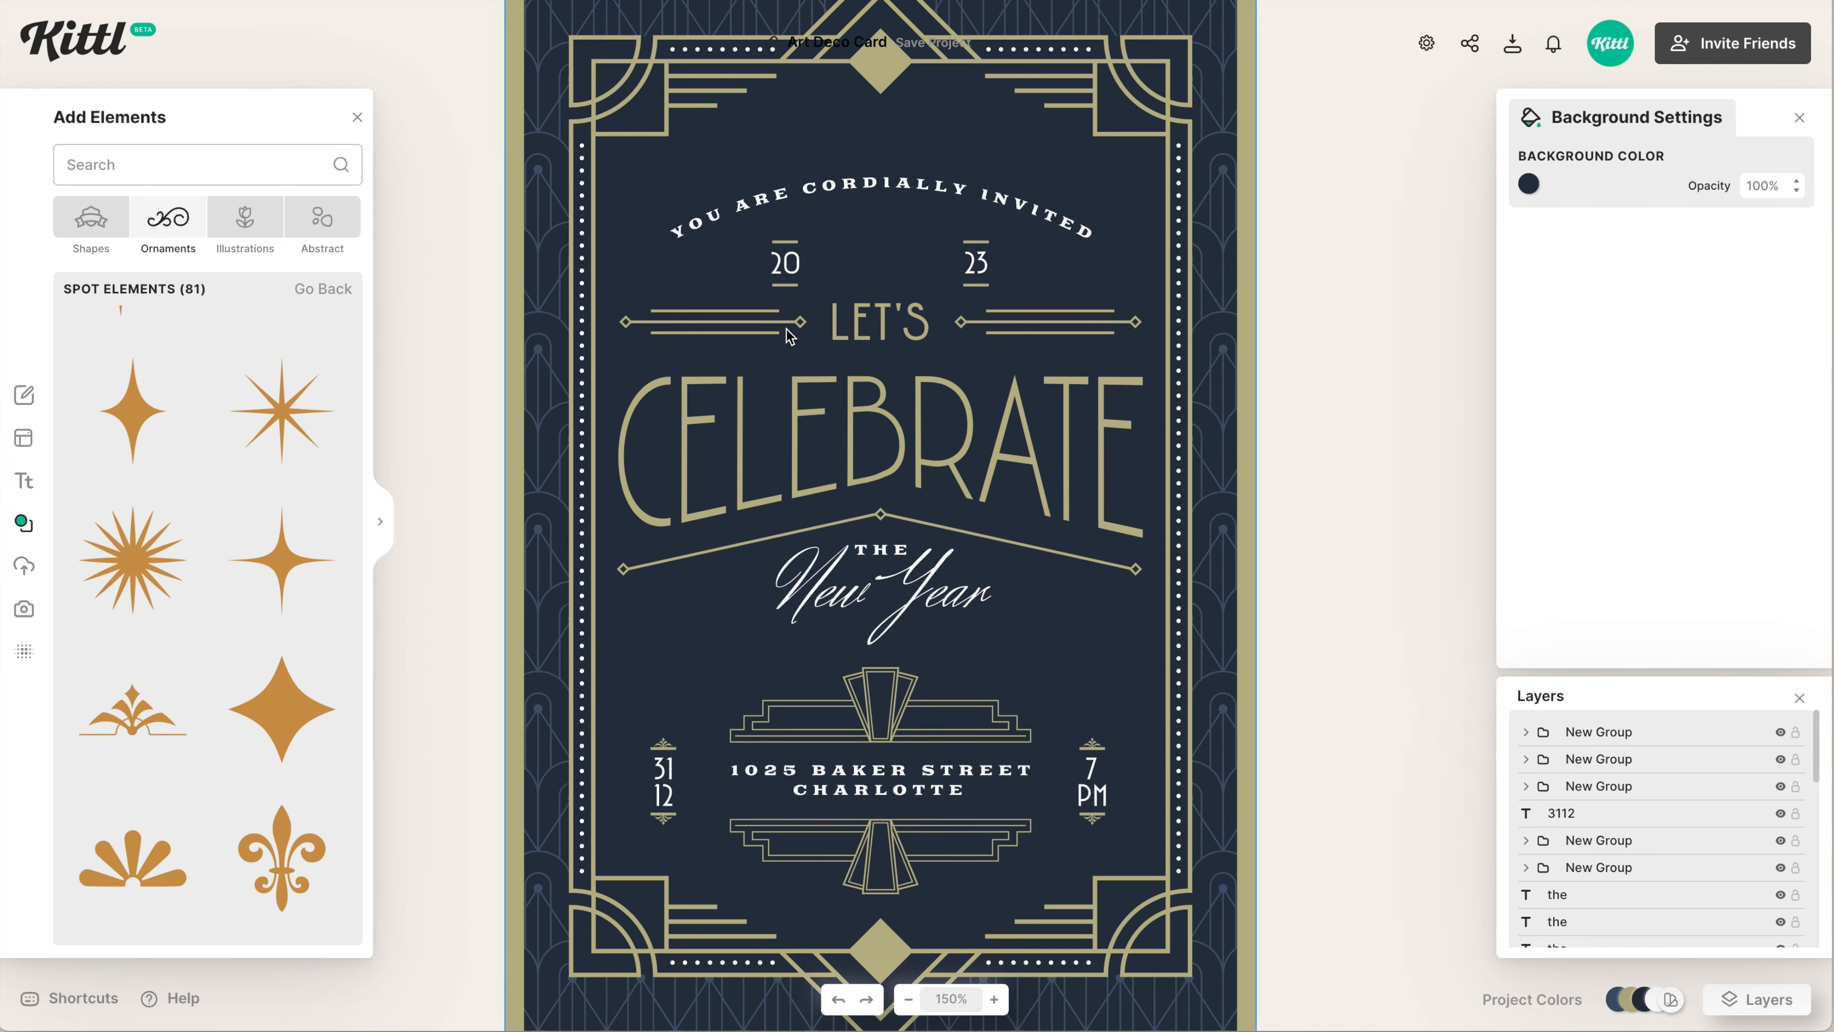
Add the wide diamond from the basic shapes and shrink it to fit centered between 20 and 23
click(90, 218)
click(323, 289)
scroll(307, 599, down, 10)
click(288, 740)
drag(893, 538, 893, 300)
scroll(893, 300, up, 6)
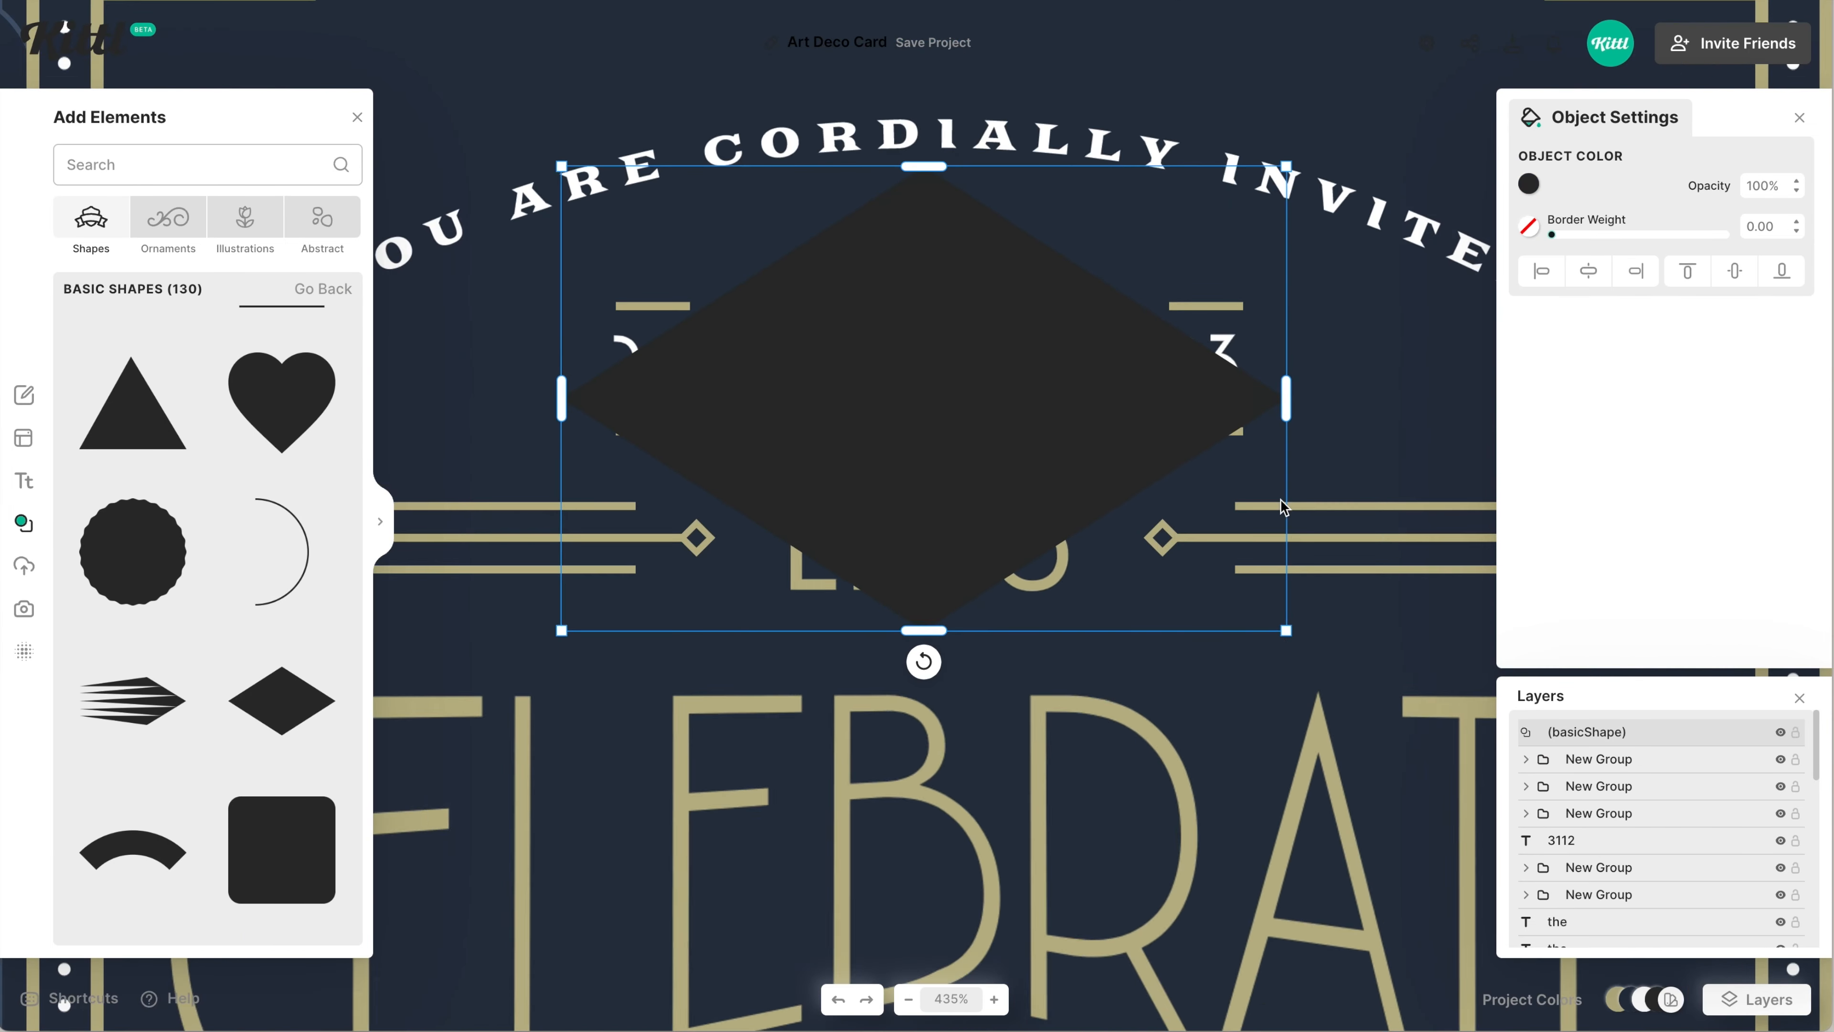
drag(1289, 631, 1103, 515)
drag(1056, 320, 1056, 260)
mouse_move(1102, 453)
mouse_down()
mouse_move(1121, 464)
mouse_move(1107, 455)
mouse_up()
drag(1042, 328, 1043, 300)
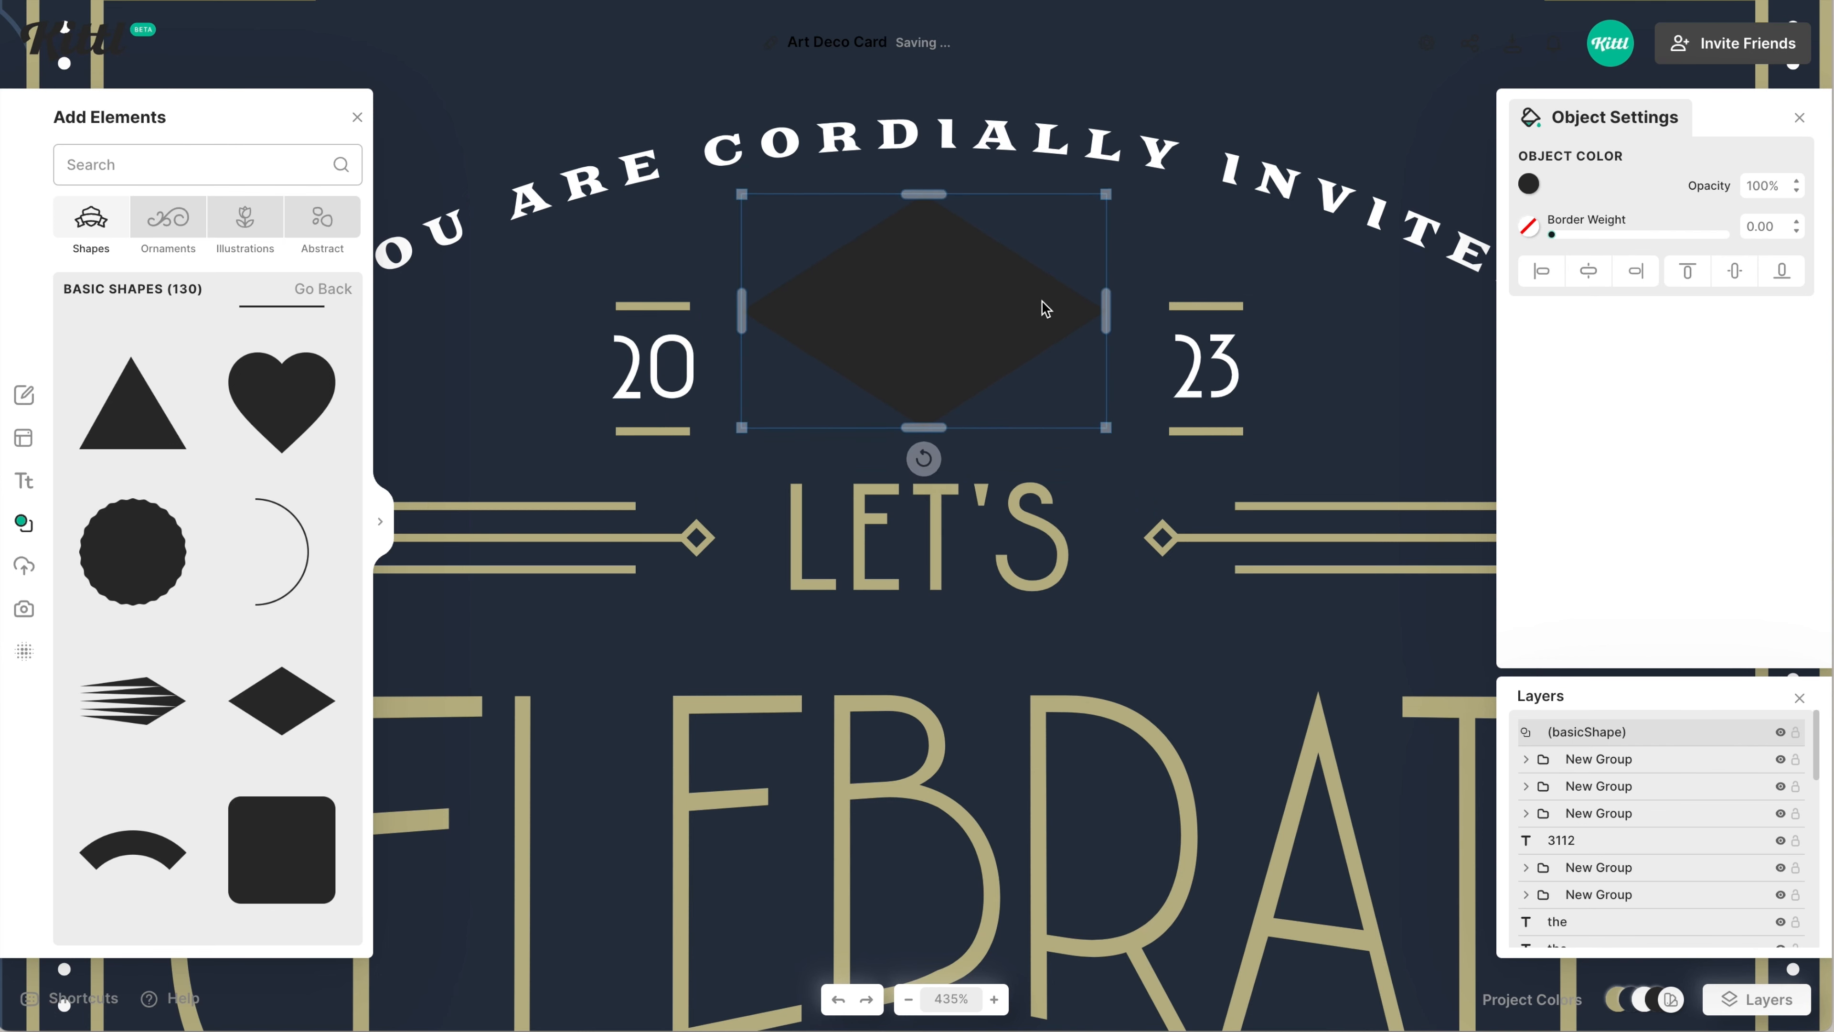
Give the diamond a gold border of weight 1.90 and a navy fill
drag(1553, 235, 1555, 237)
click(1529, 227)
click(1328, 620)
click(1530, 186)
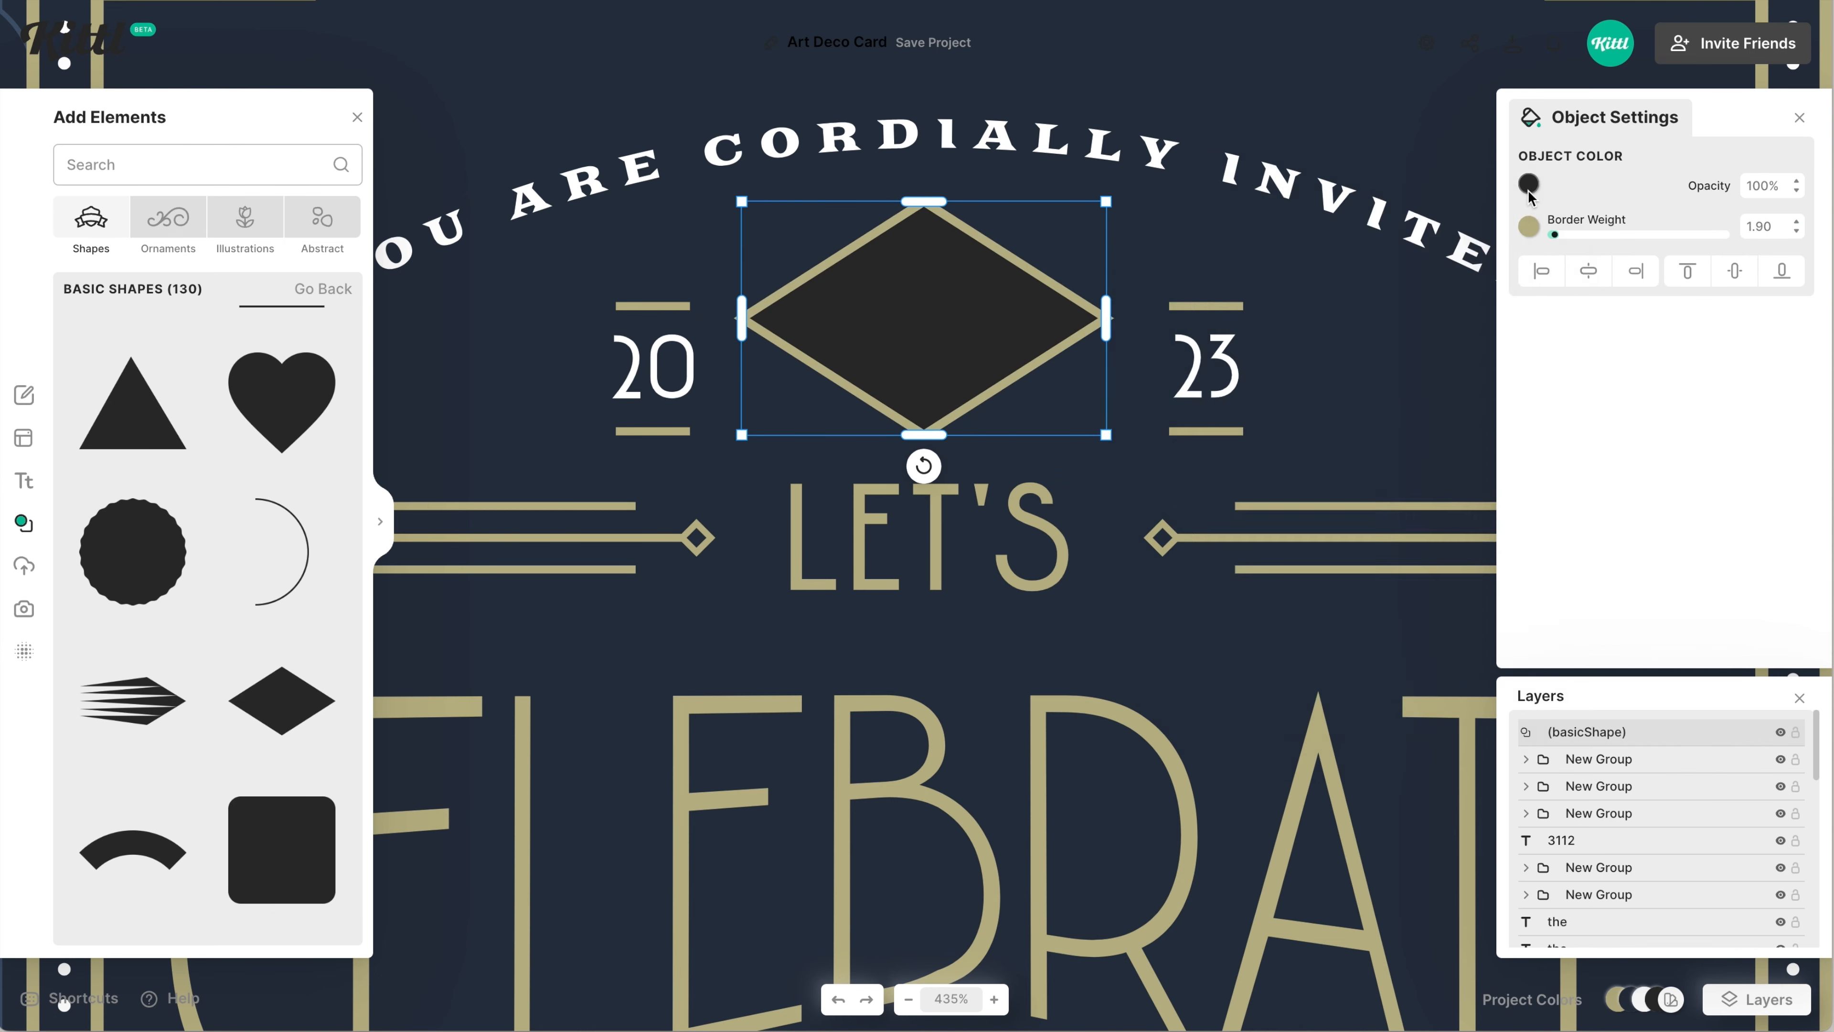
click(1328, 578)
click(1138, 459)
Search the elements for champagne, add the clinking glasses illustration, and shrink it onto the diamond
click(195, 165)
text(champagne)
key(Return)
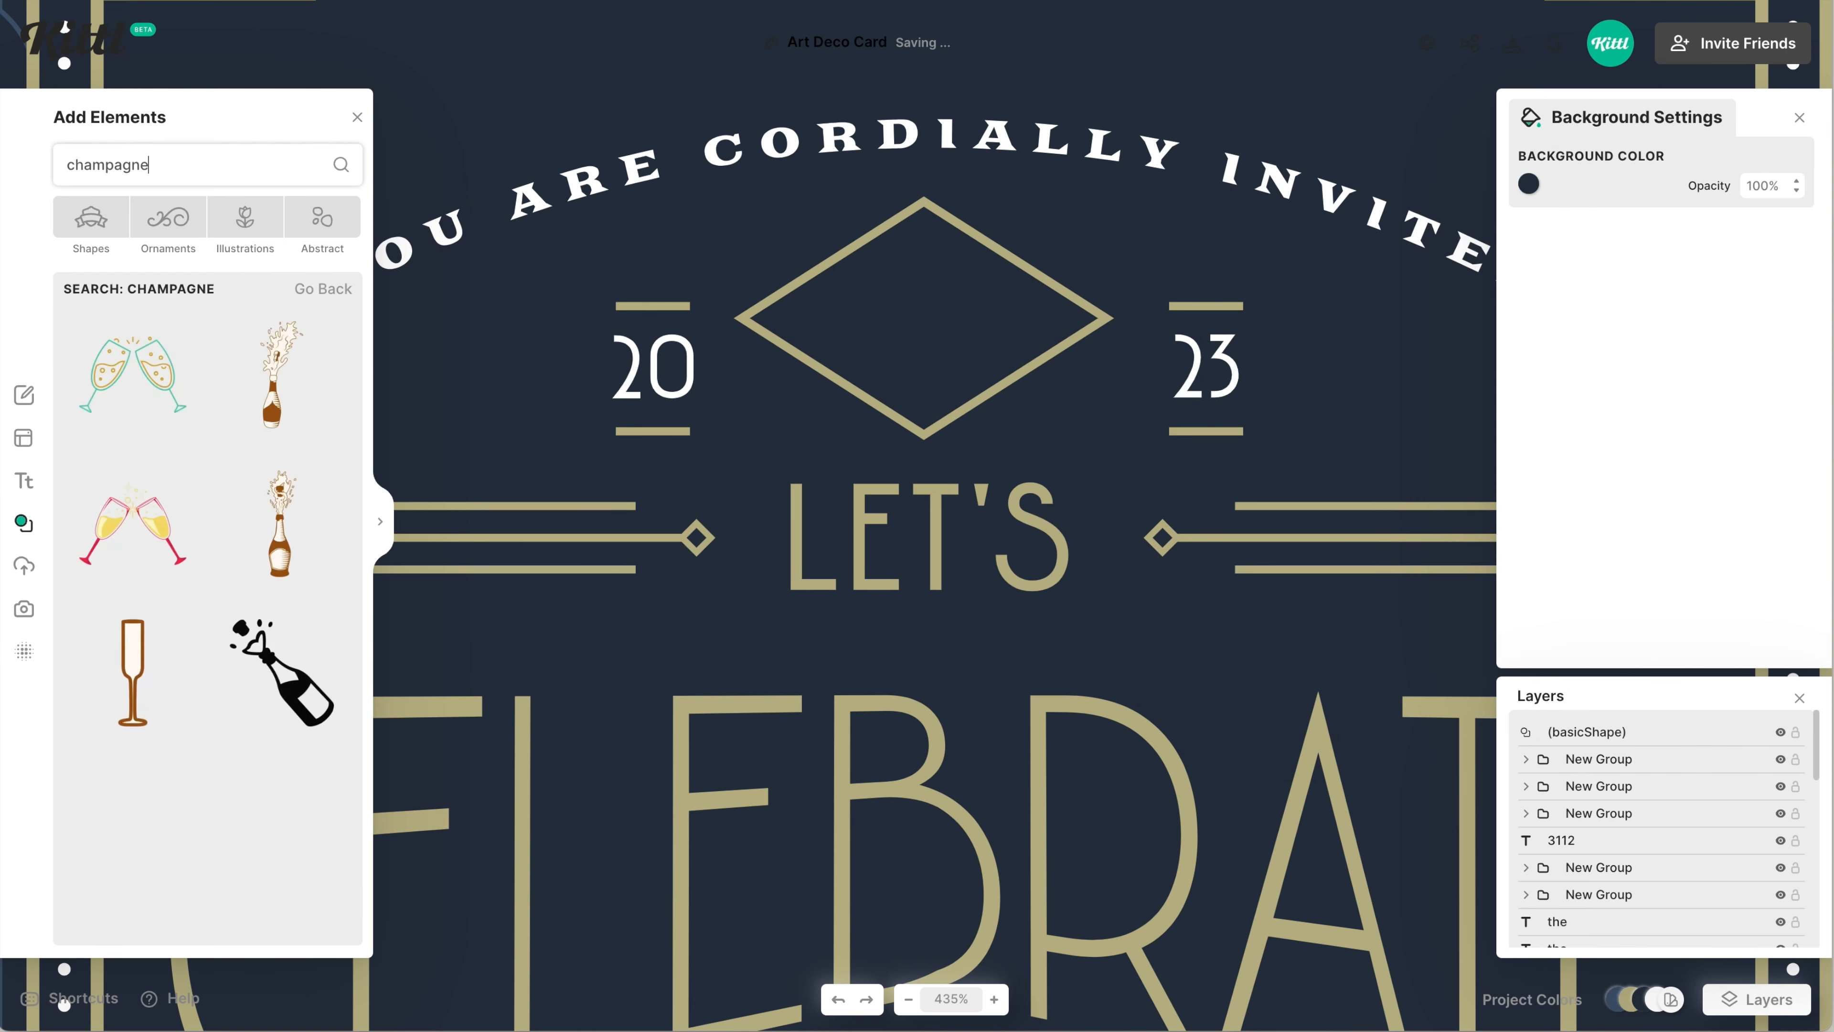
click(132, 372)
drag(1277, 772, 1082, 632)
drag(1018, 534, 1013, 340)
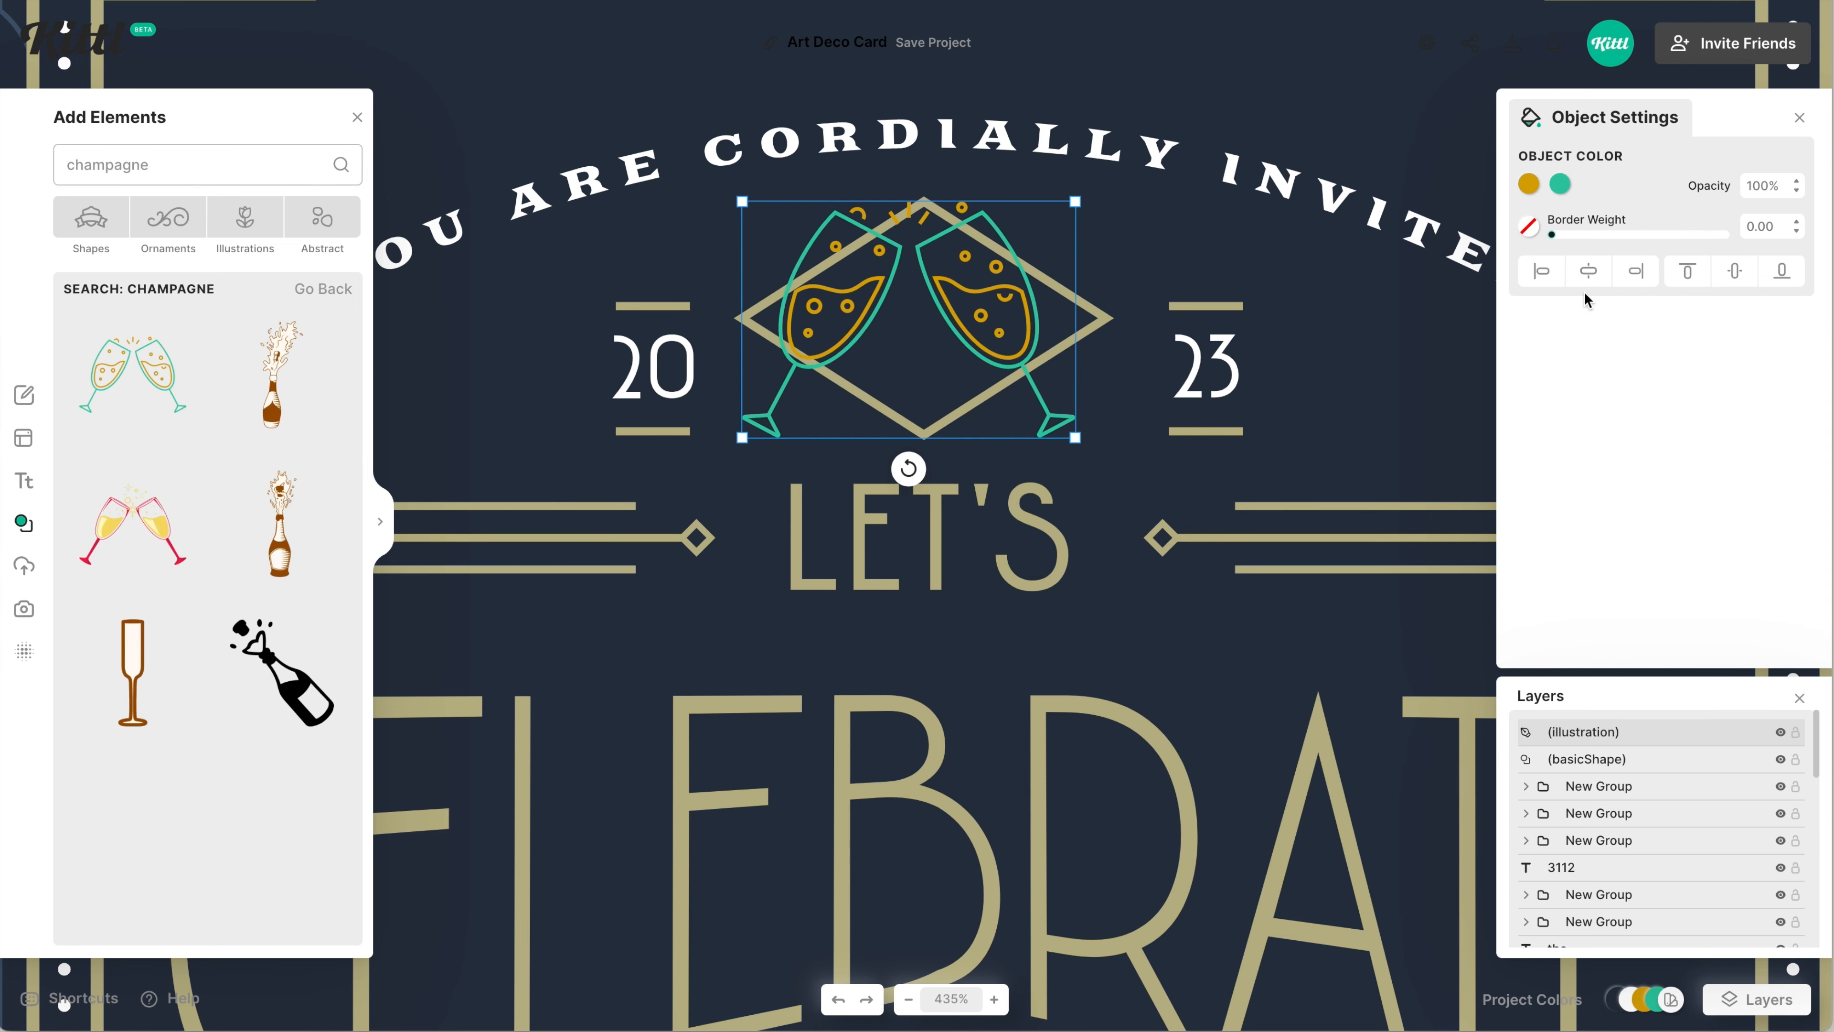
Center the champagne glasses horizontally and recolor them with gold outlines and white details
click(1588, 272)
click(1560, 185)
click(1327, 578)
click(1524, 176)
click(1529, 184)
click(1328, 578)
click(1359, 578)
Give the champagne glasses a navy border with a weight of 2.00
drag(1551, 235, 1555, 237)
click(1529, 227)
click(1359, 620)
click(1555, 235)
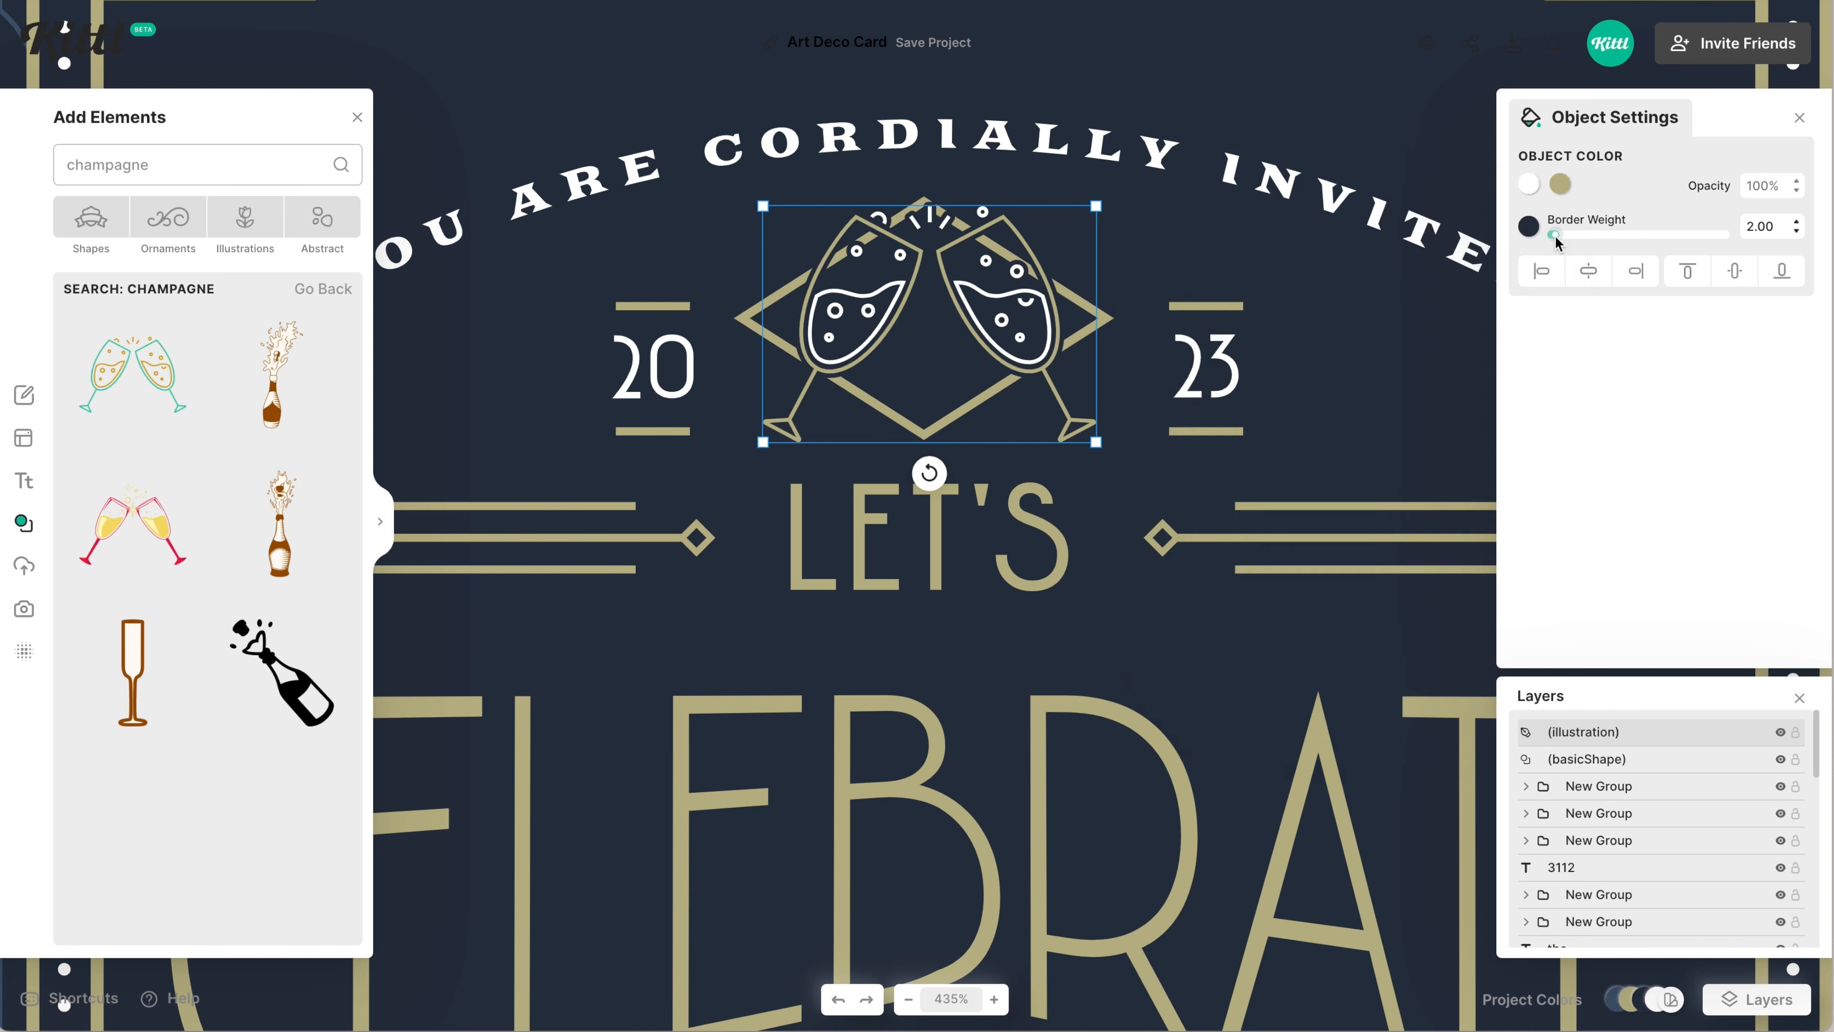
Fine-tune the glasses' size and position over the diamond, keeping them horizontally centered
drag(998, 250, 997, 262)
click(1095, 318)
click(1583, 273)
drag(994, 362, 992, 371)
drag(1095, 225, 1088, 229)
click(1159, 234)
Group the champagne glasses with the diamond behind them
key(super+0)
click(956, 324)
shift+click(930, 334)
key(super+g)
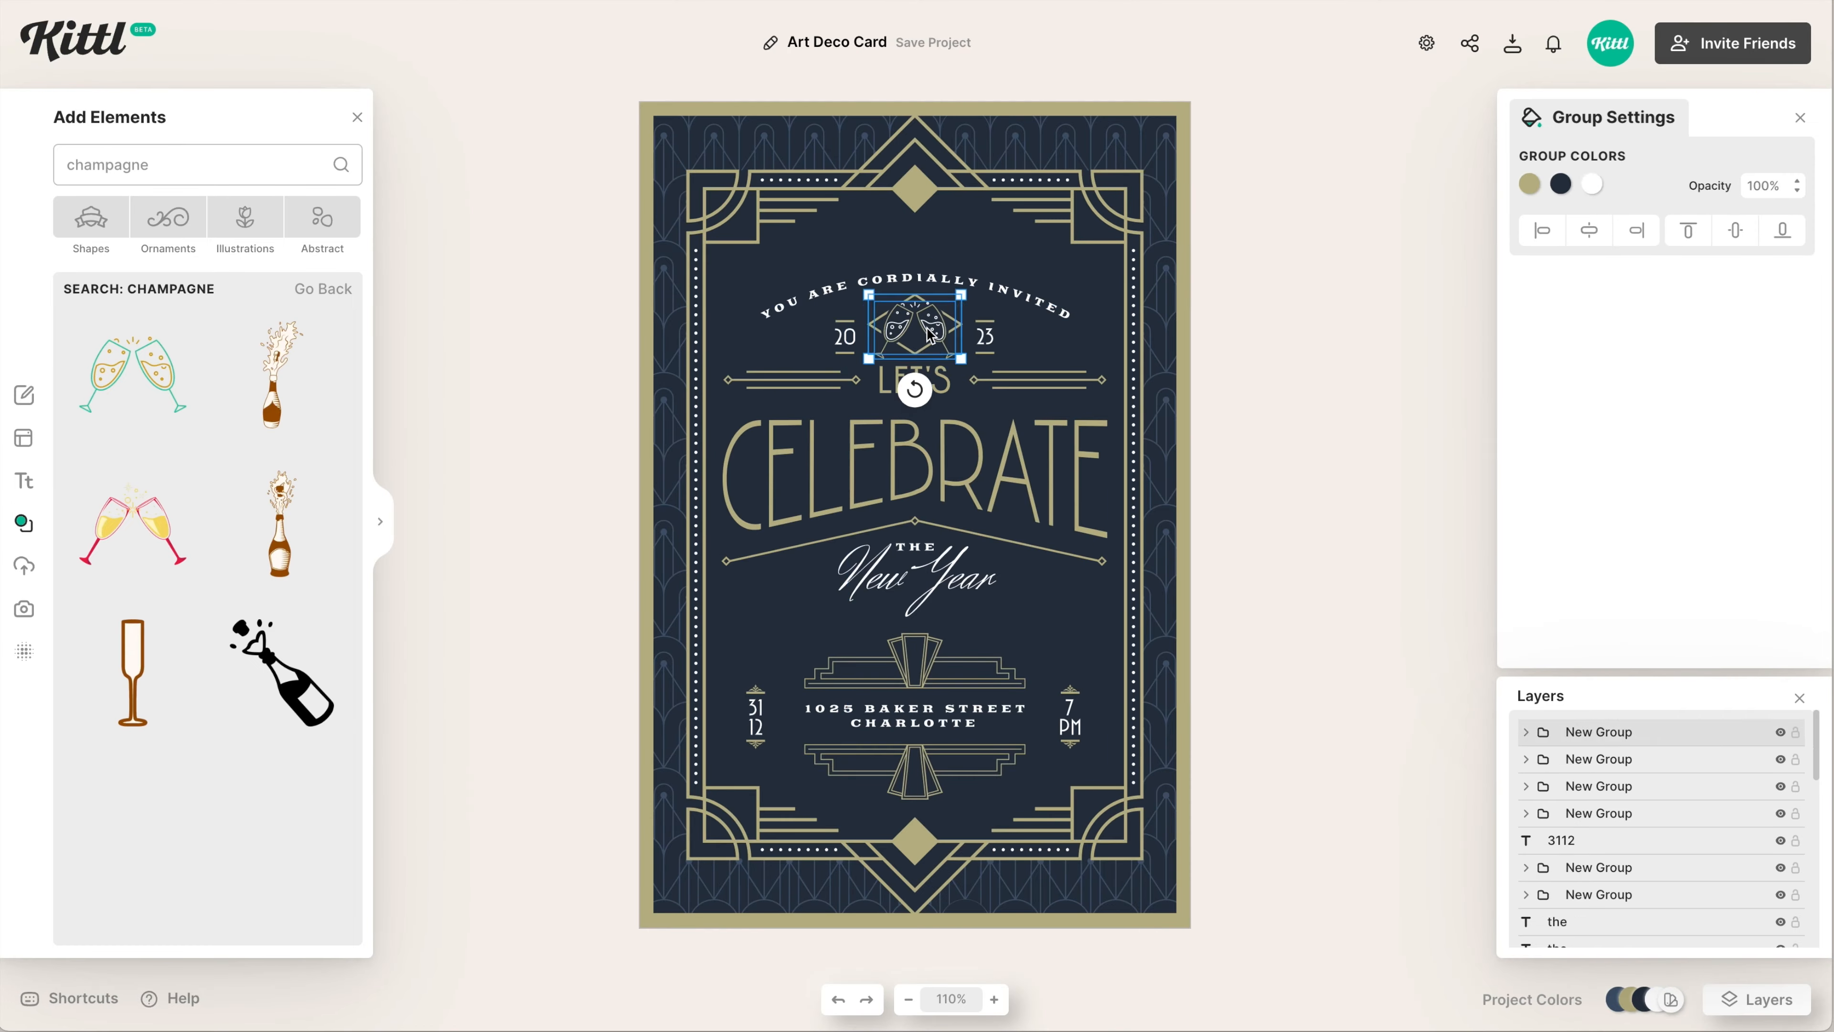
Nudge the champagne emblem slightly up beneath the arched invitation line
click(1002, 289)
key(shift+Up)
click(1022, 371)
click(1019, 347)
click(985, 336)
shift+click(933, 325)
key(Up)
key(Up)
key(Up)
click(479, 300)
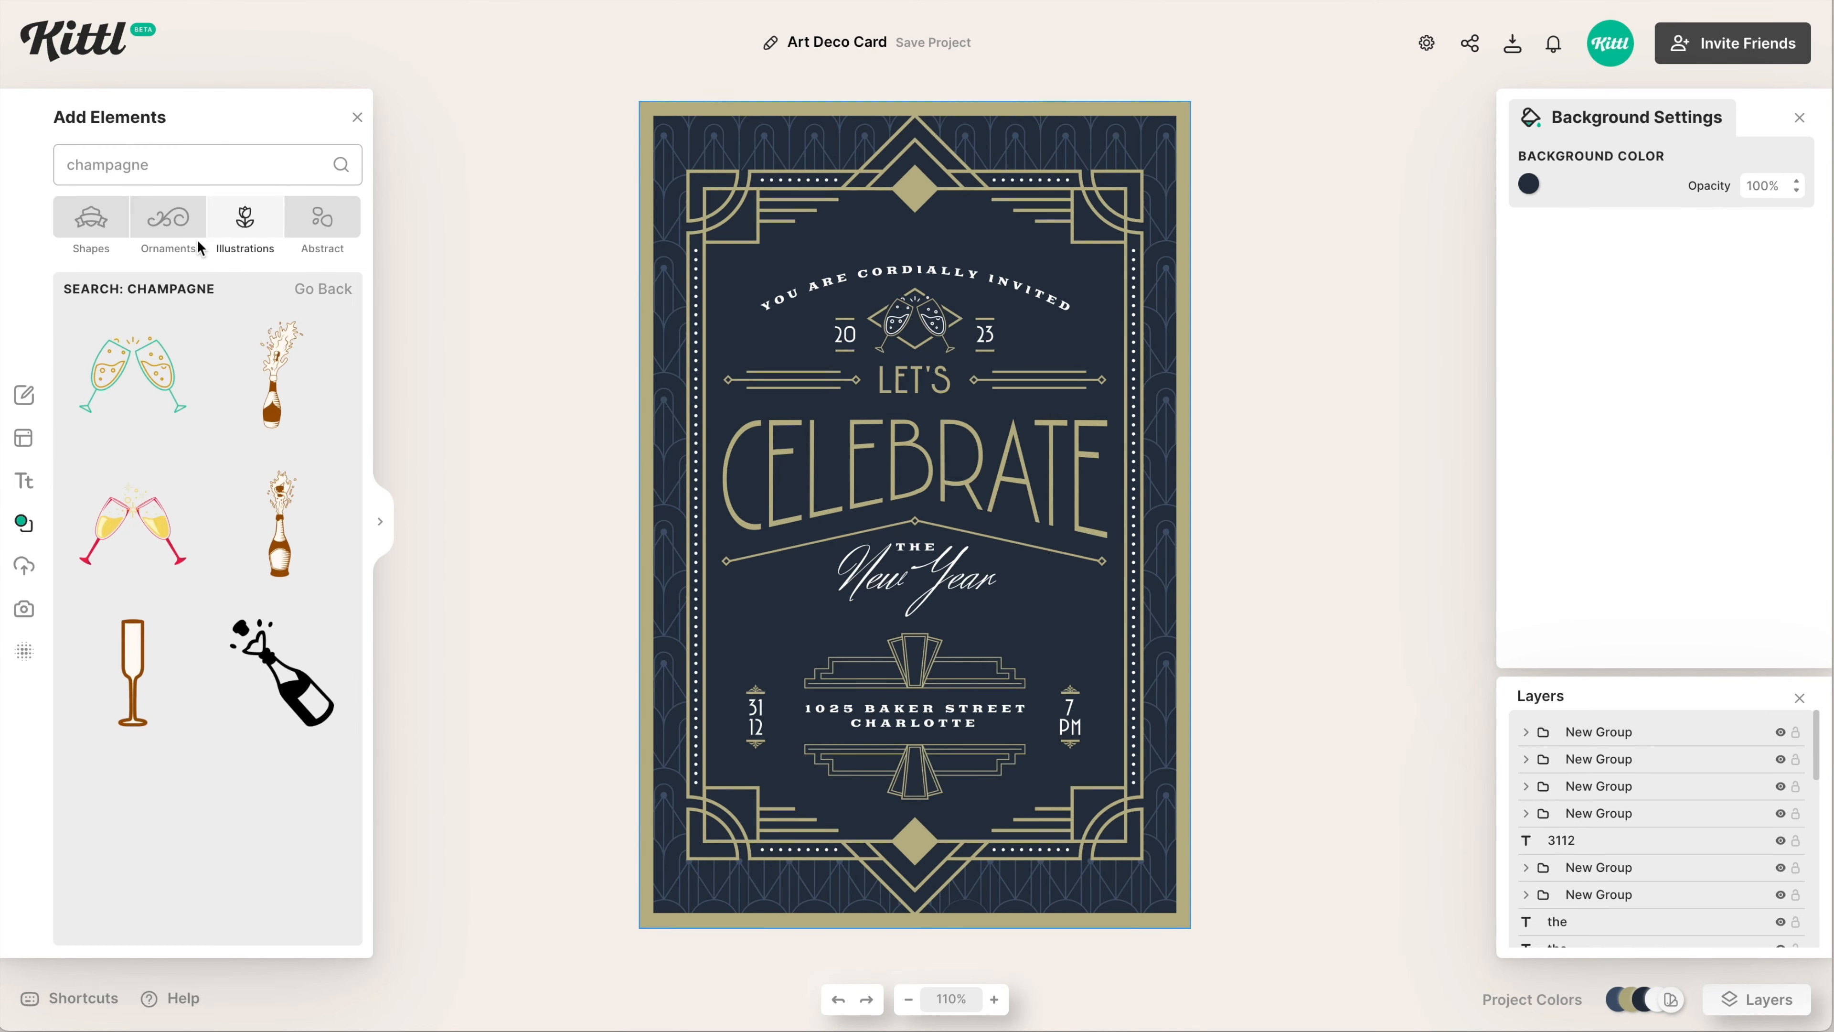
Add the half-burst ray ornament from the spot elements, turn it sideways, and shrink it beside the start of New Year
click(168, 217)
click(324, 649)
click(245, 653)
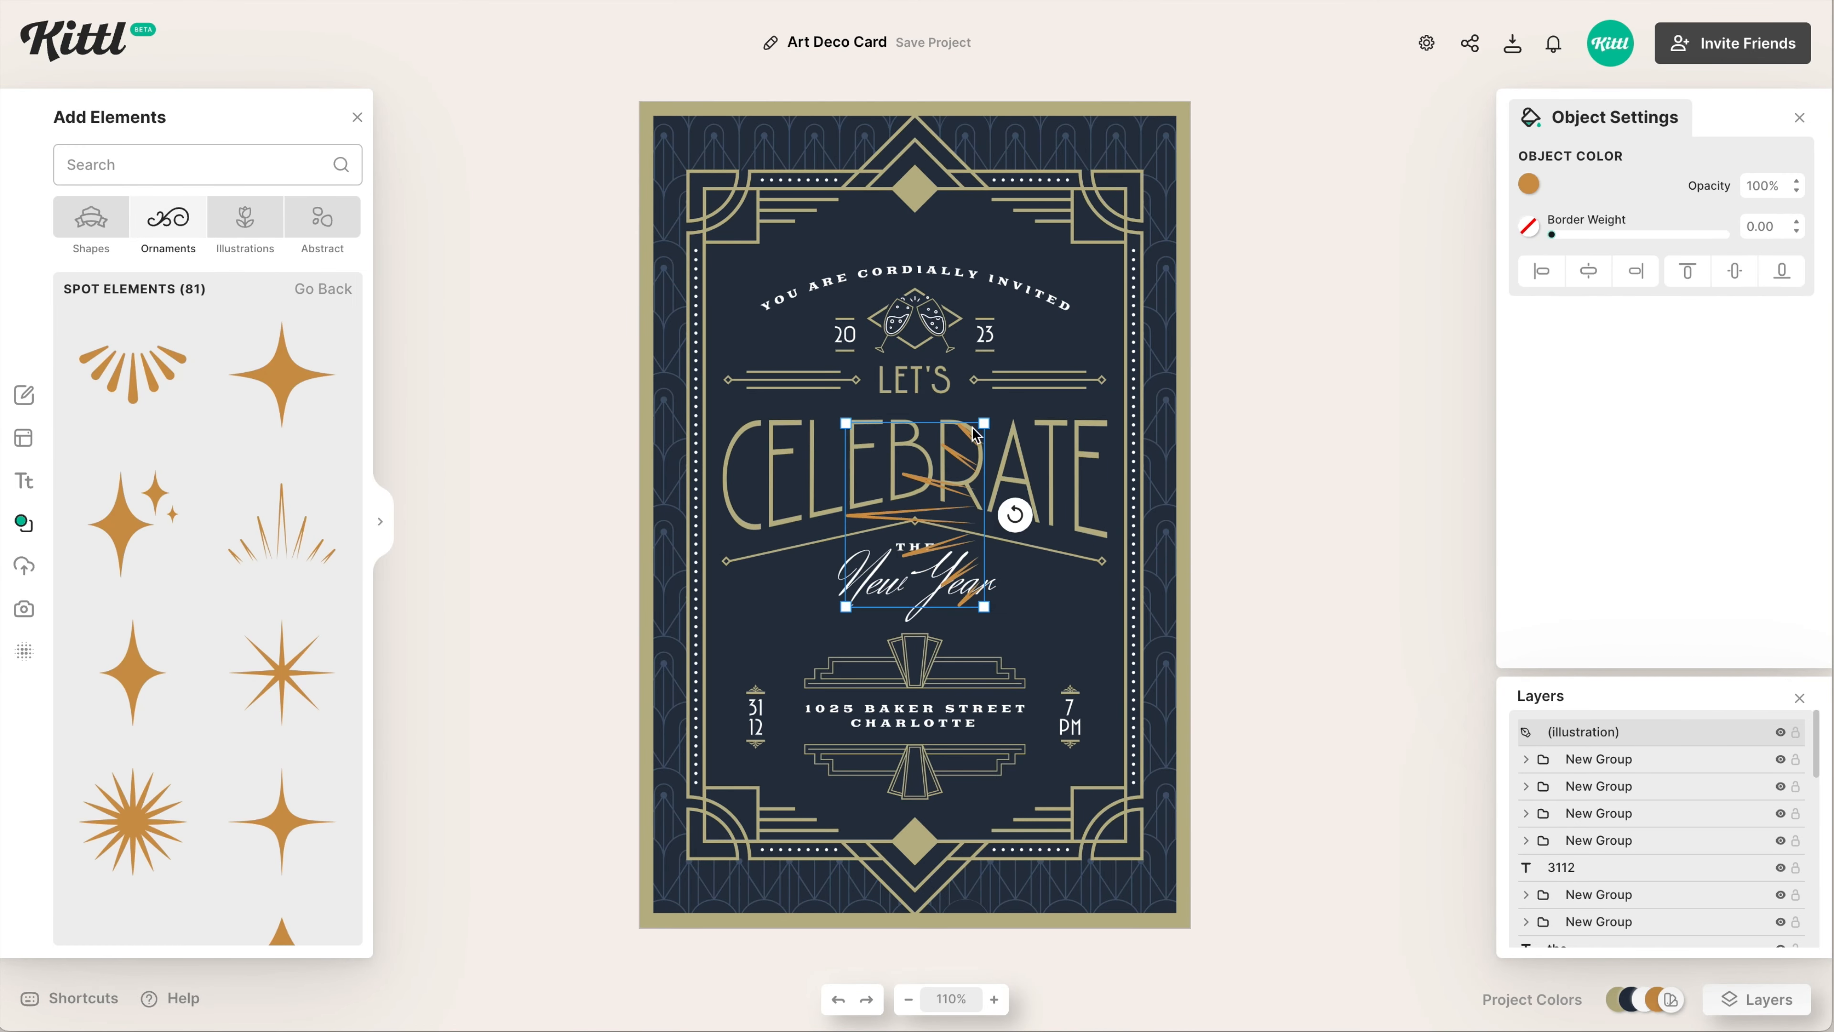
drag(984, 423, 903, 531)
scroll(903, 533, up, 5)
drag(838, 650, 602, 690)
drag(664, 574, 642, 603)
Color the ray burst gold and place a mirrored copy at the other end of New Year
click(1529, 183)
click(1228, 564)
click(536, 568)
scroll(536, 568, down, 2)
drag(536, 568, 1223, 571)
drag(1305, 558, 1095, 560)
drag(1201, 559, 1249, 554)
click(1362, 669)
key(ctrl+minus)
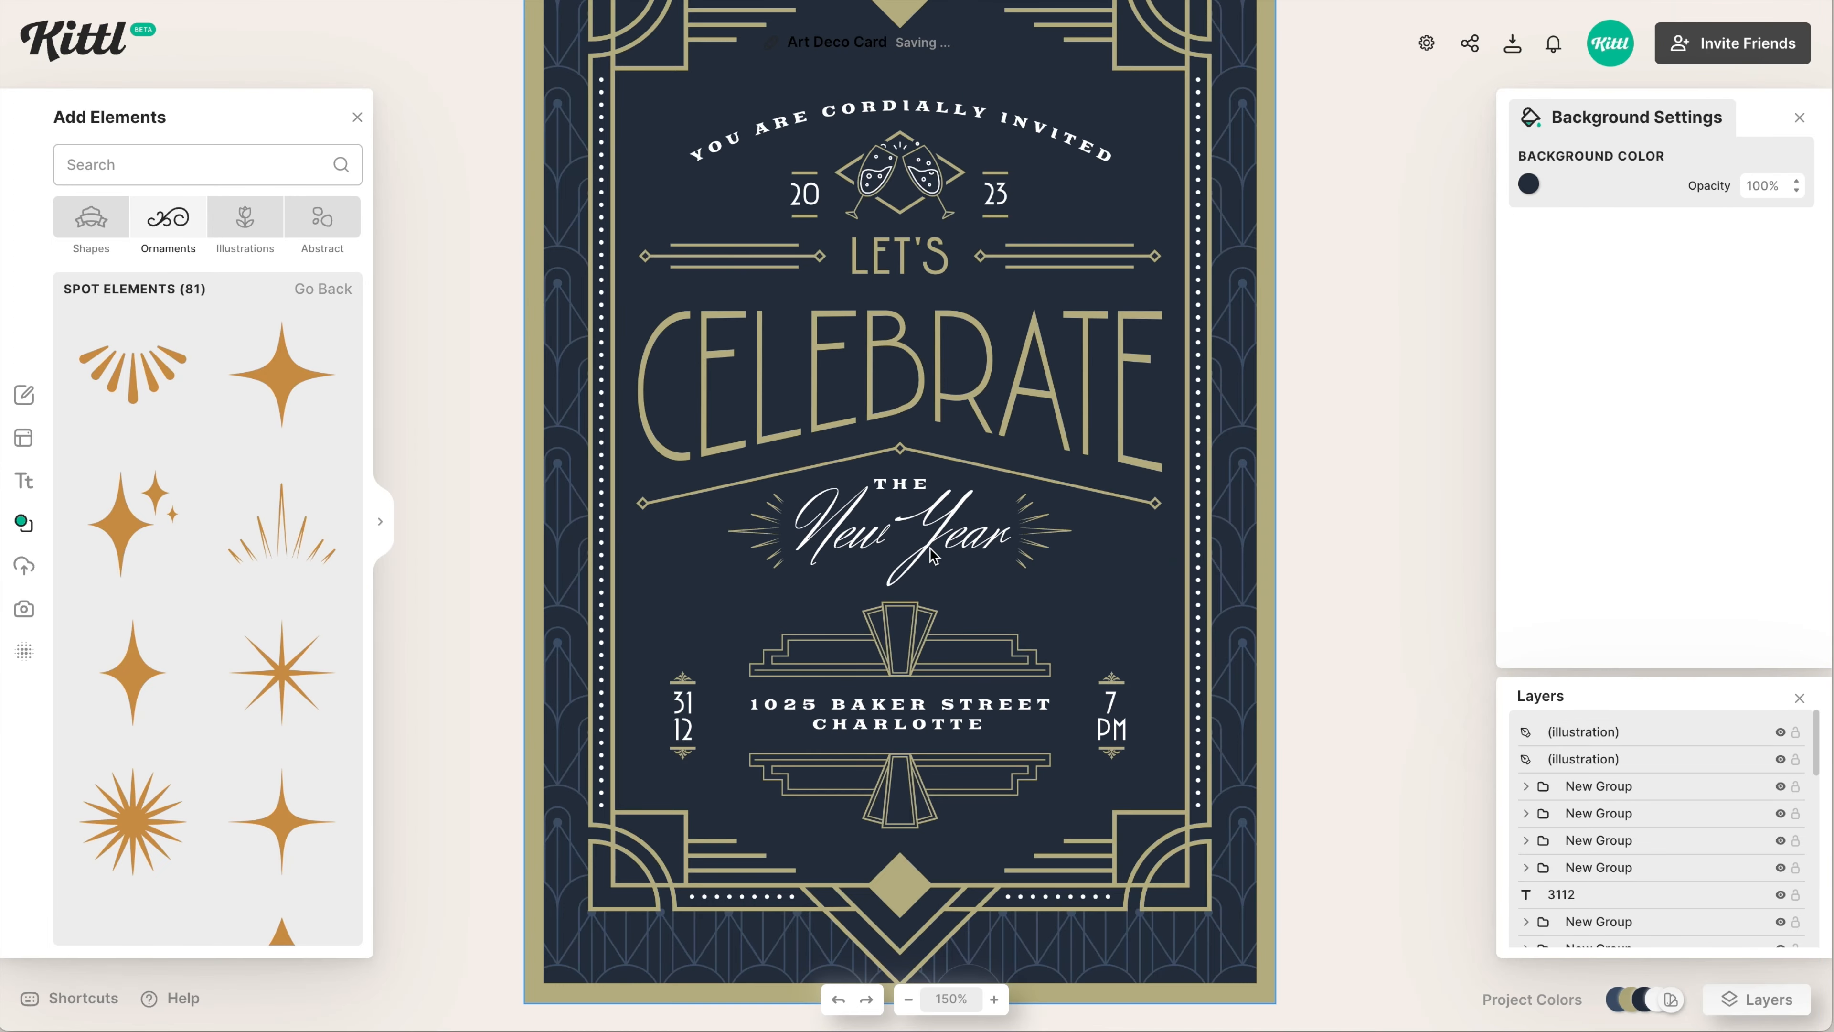
Add the fan of drop-shaped rays from the spot elements and shrink it beneath the small diamond above THE
scroll(958, 582, up, 1)
click(137, 376)
scroll(950, 623, up, 3)
drag(1081, 569, 943, 494)
scroll(859, 543, up, 5)
drag(956, 391, 913, 314)
drag(999, 365, 914, 318)
drag(869, 294, 913, 296)
Color the small ray fan gold and shift THE New Year with its side bursts slightly down
click(1529, 183)
click(1298, 577)
drag(1290, 626, 561, 358)
drag(850, 381, 851, 397)
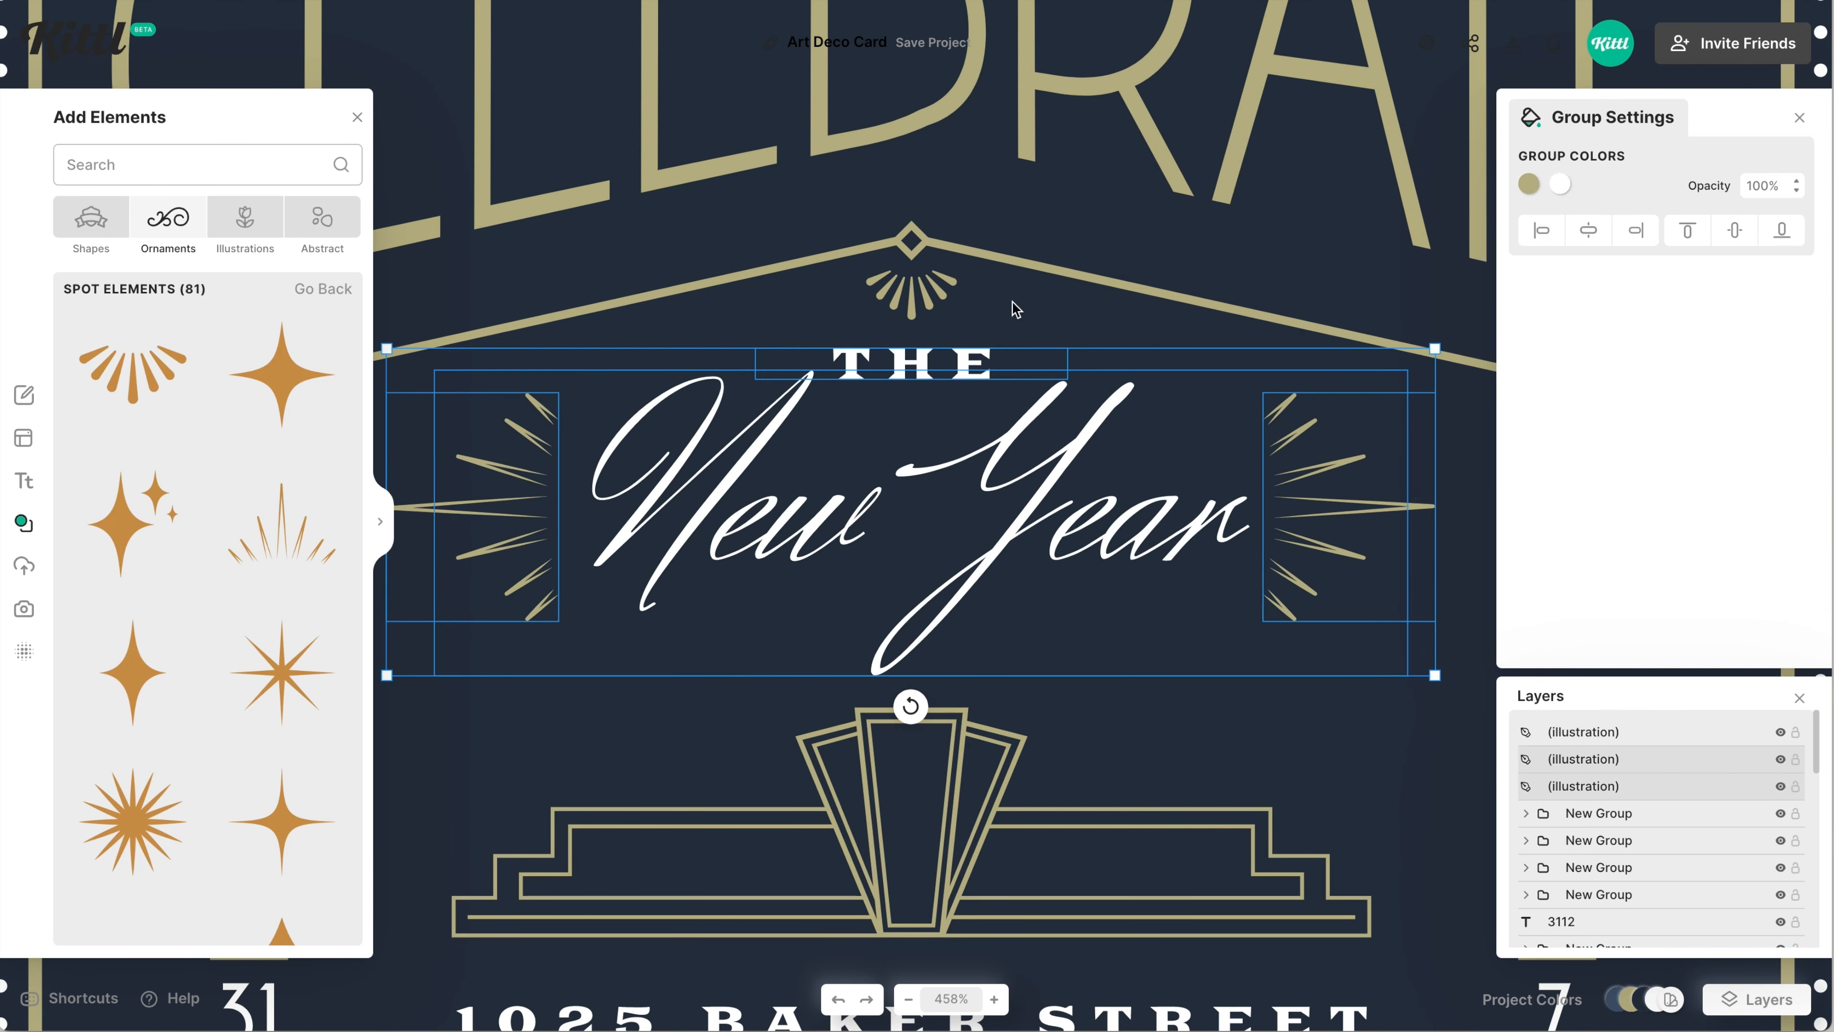
Duplicate the small ray fan above the arched invitation line and rotate the copy so its rays point upward
key(ctrl+0)
click(918, 541)
drag(918, 534, 918, 246)
drag(915, 282, 902, 191)
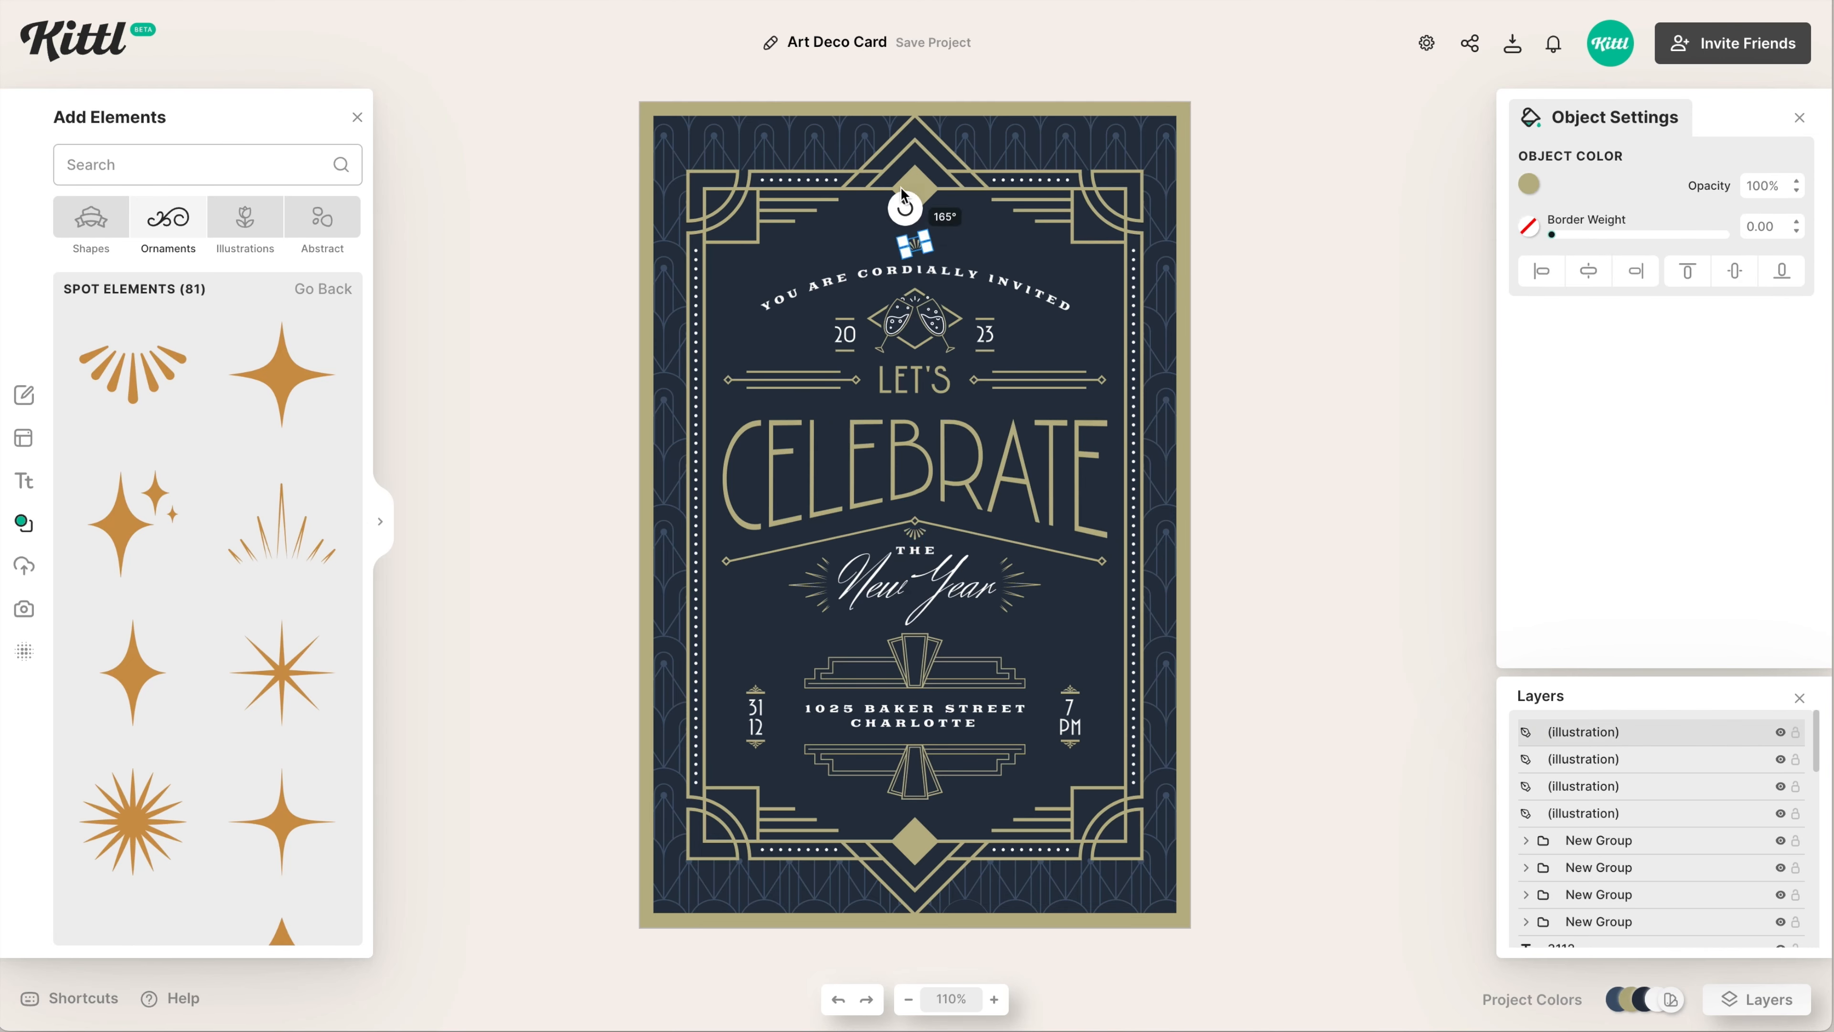
click(1042, 265)
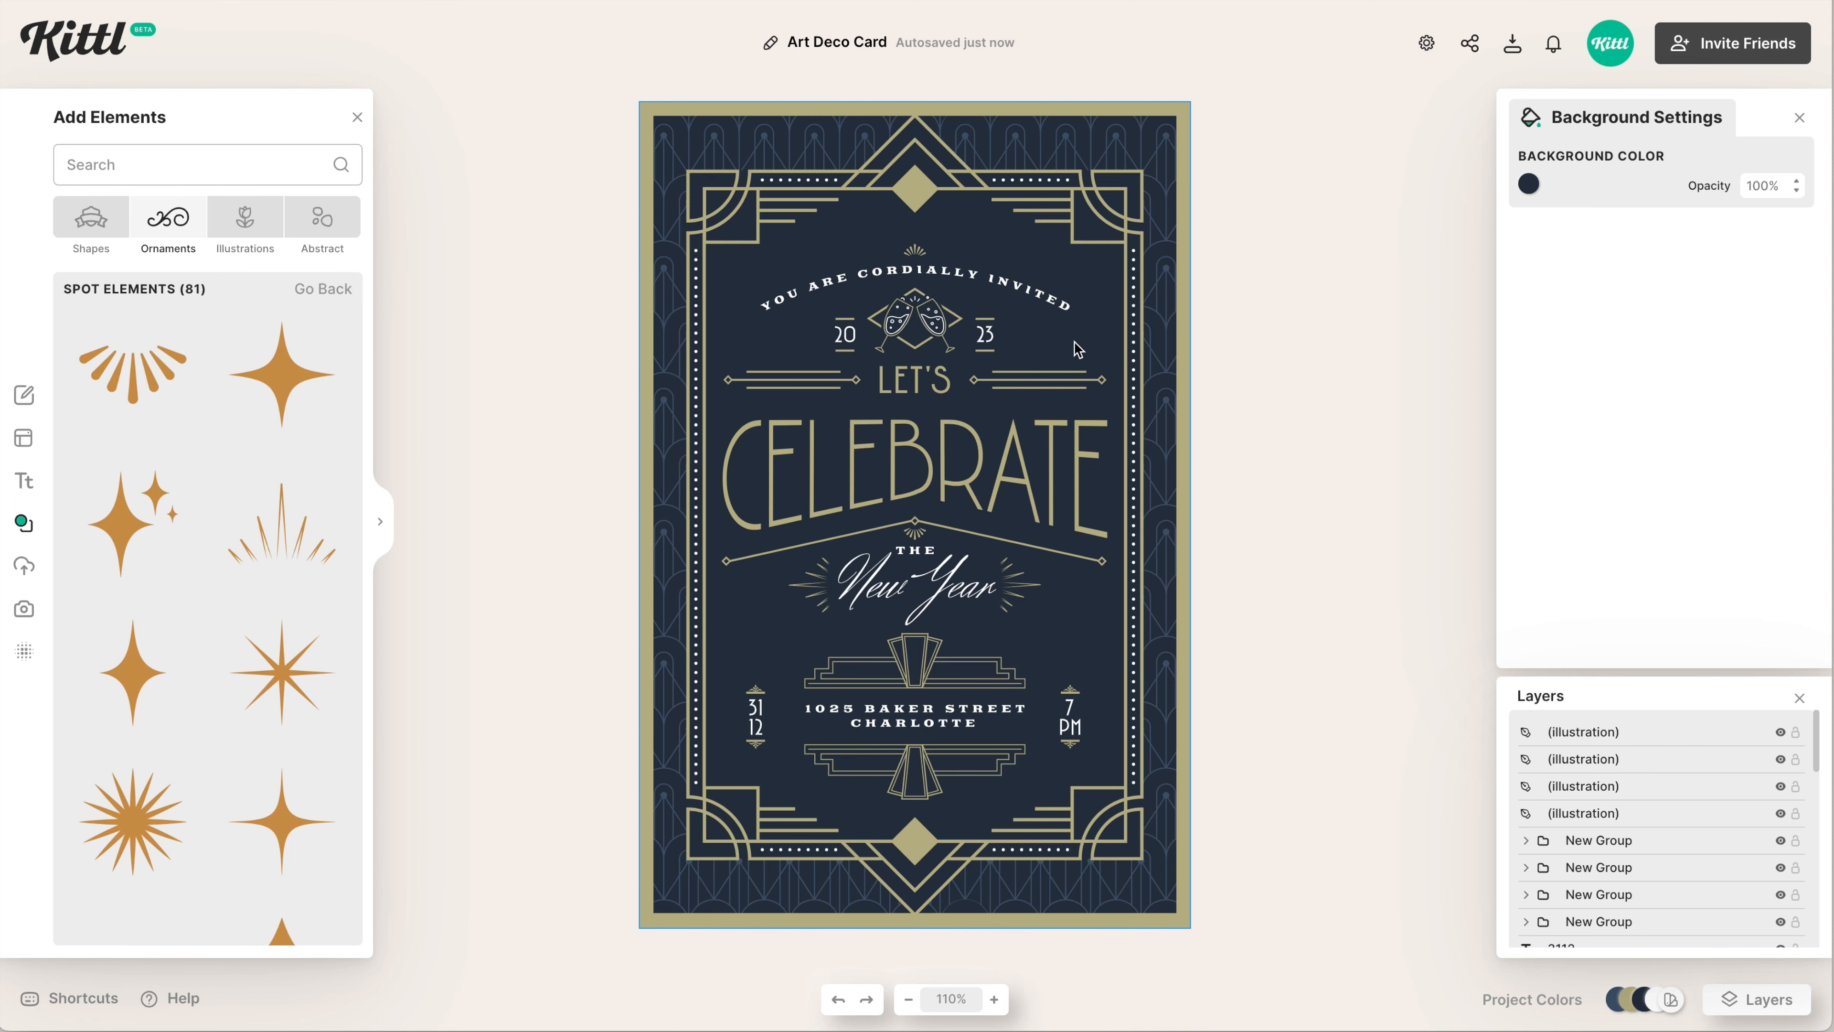
click(358, 118)
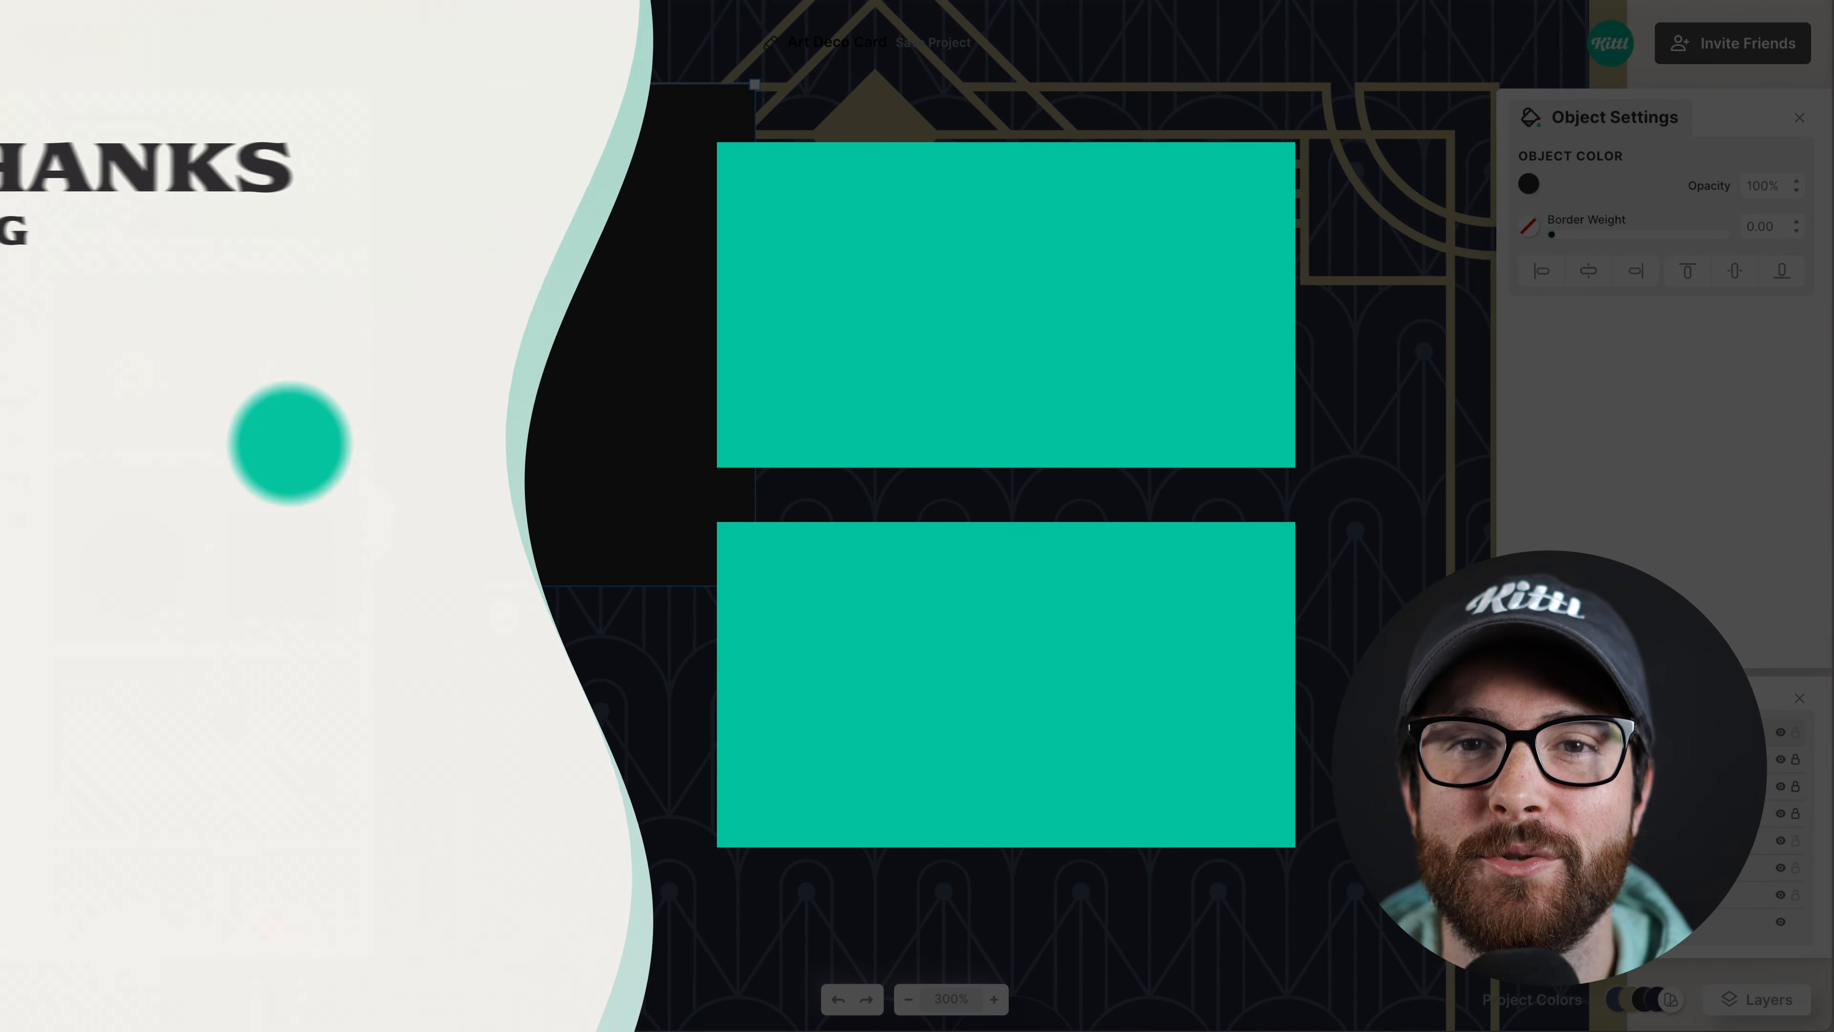
drag(708, 345, 1450, 361)
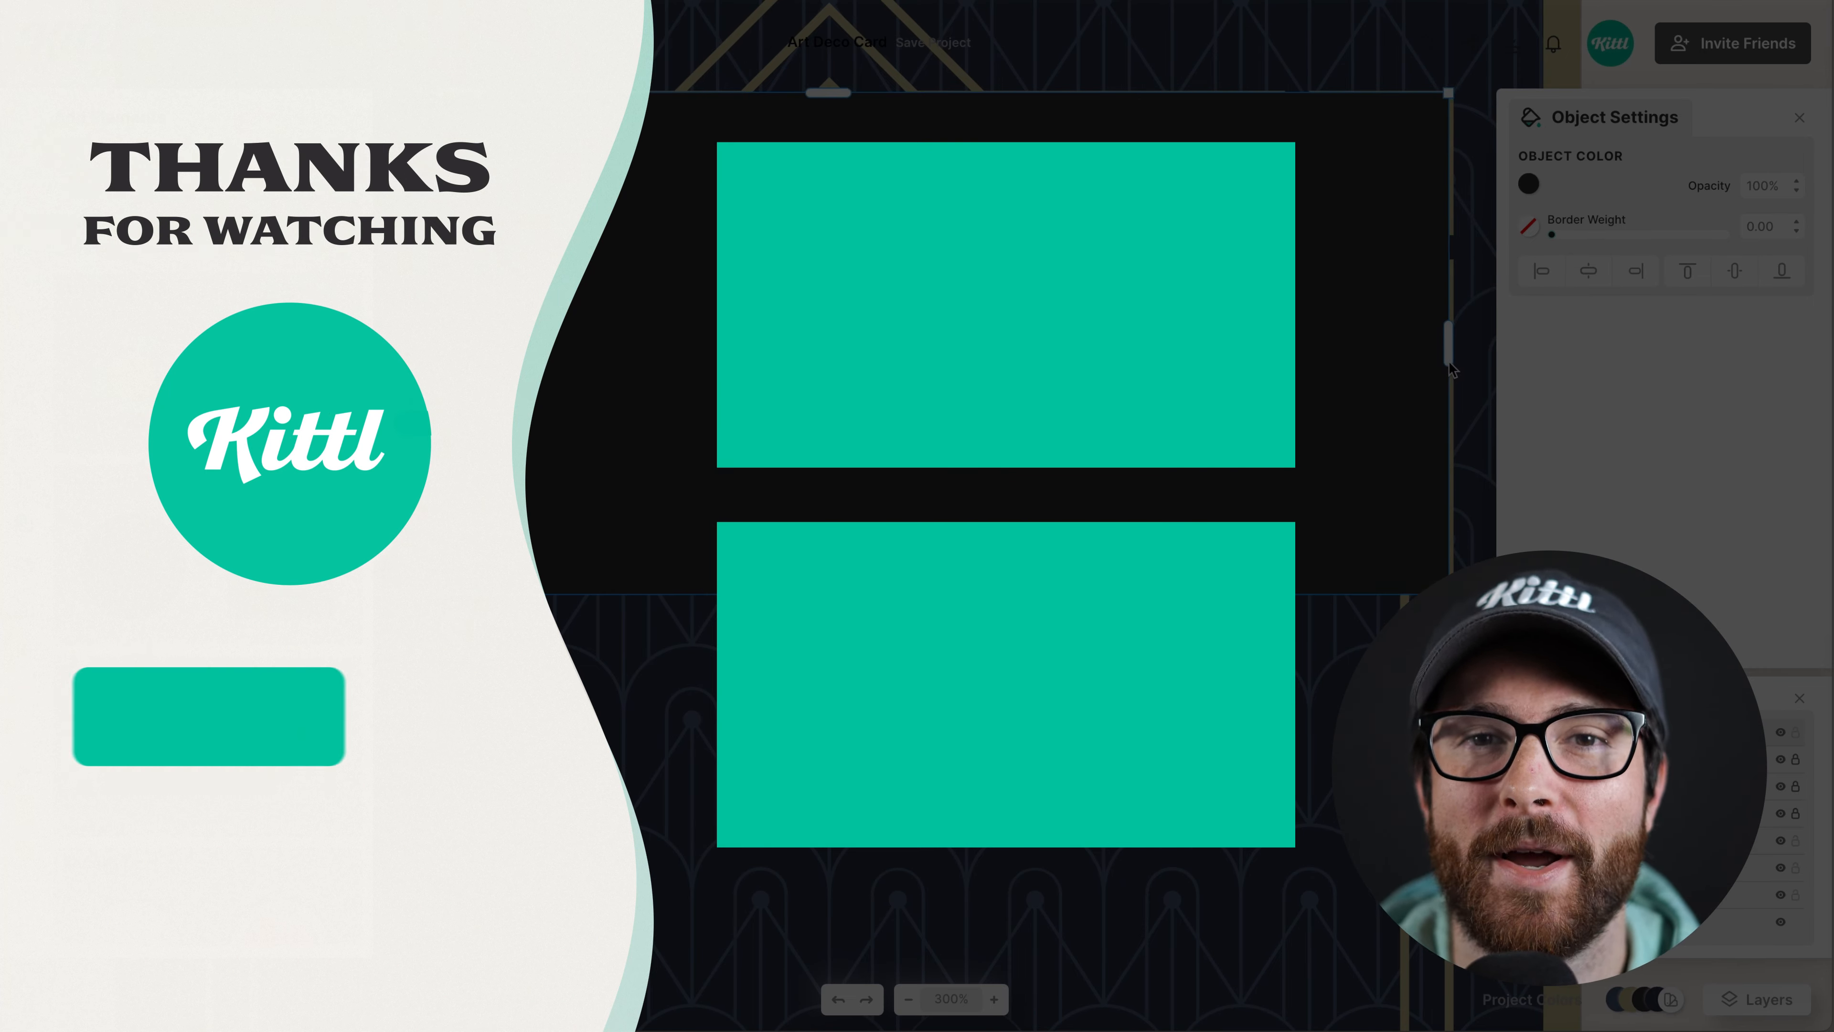